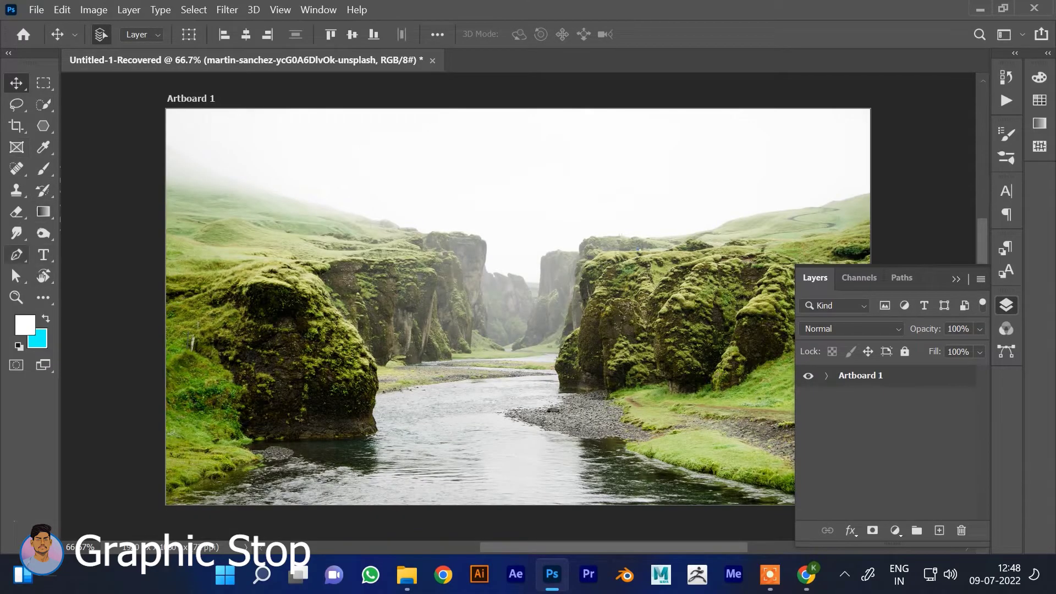
Quick-select the sky above the canyon, excluding the left and right hillsides
key("w")
left_click(259, 128)
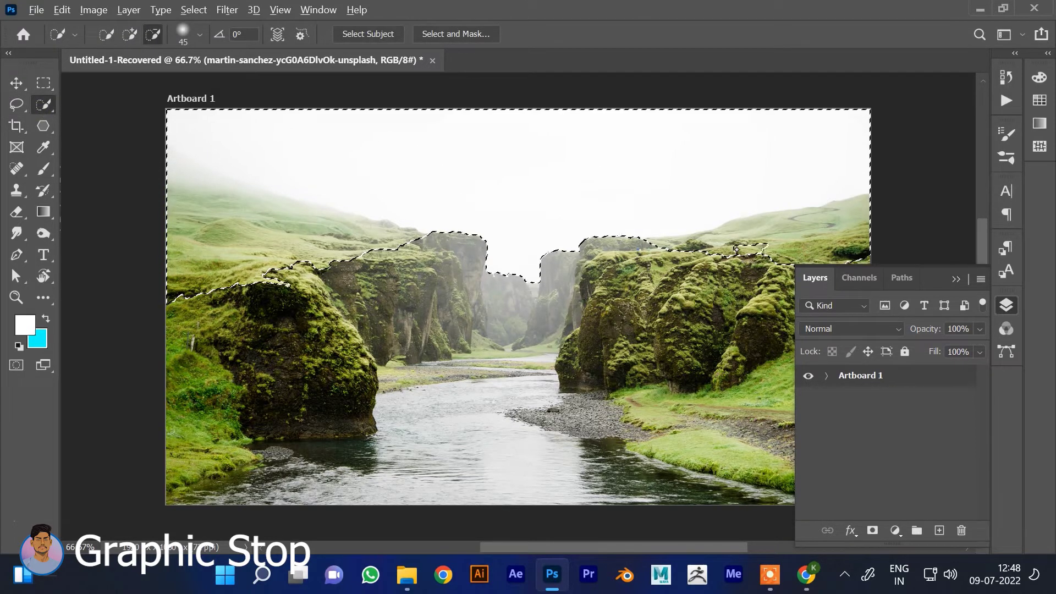
left_click_drag(874, 225, 677, 250)
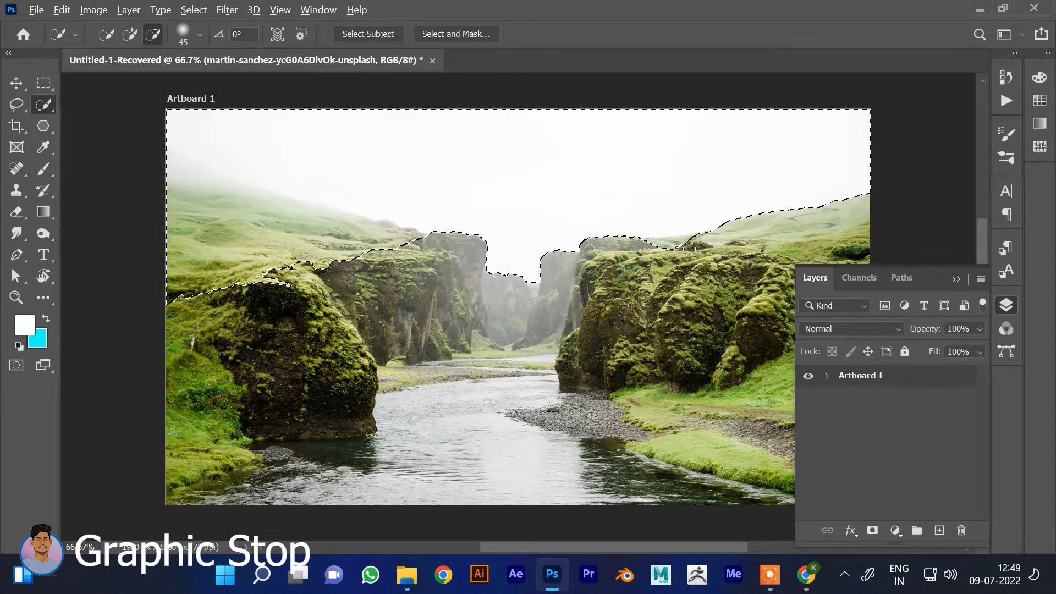
left_click_drag(324, 264, 256, 263)
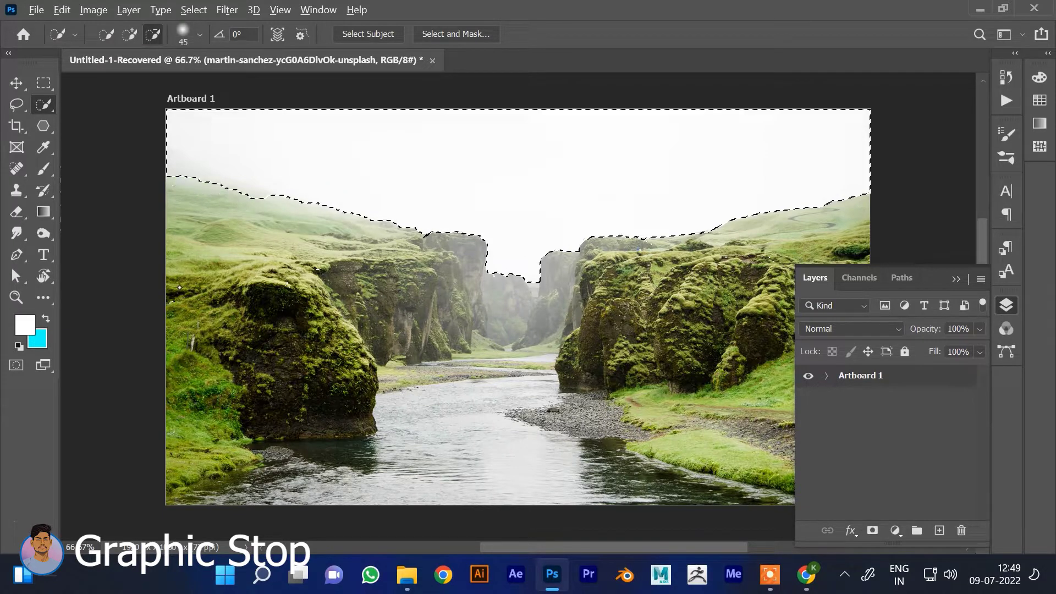
left_click_drag(179, 287, 273, 131)
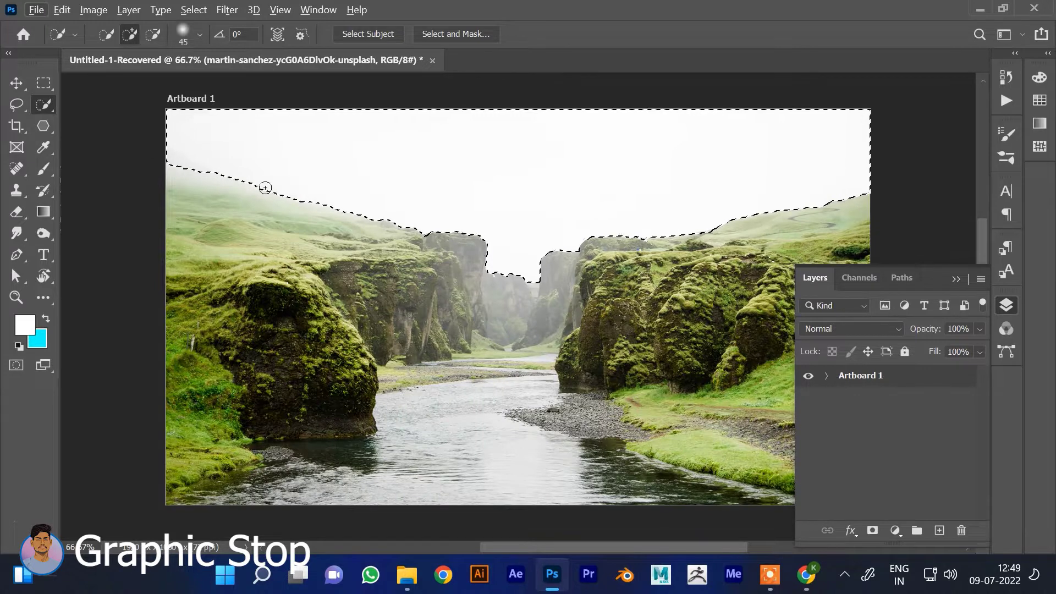
Rasterize the canyon smart object, delete the selected sky and clear the selection
key("Delete")
left_click(556, 235)
left_click(93, 10)
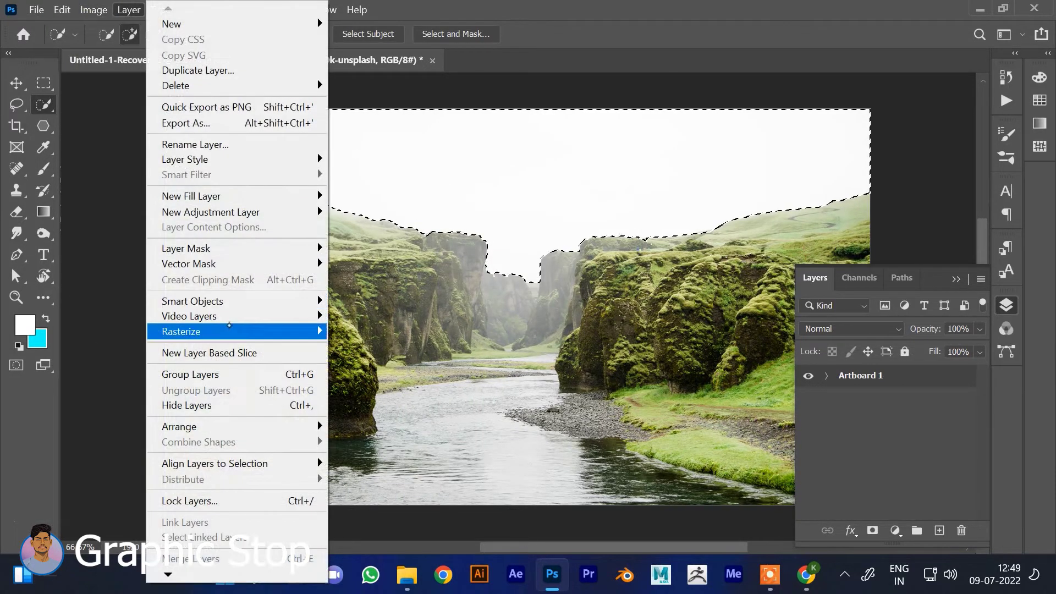
mouse_move(214, 331)
left_click(369, 388)
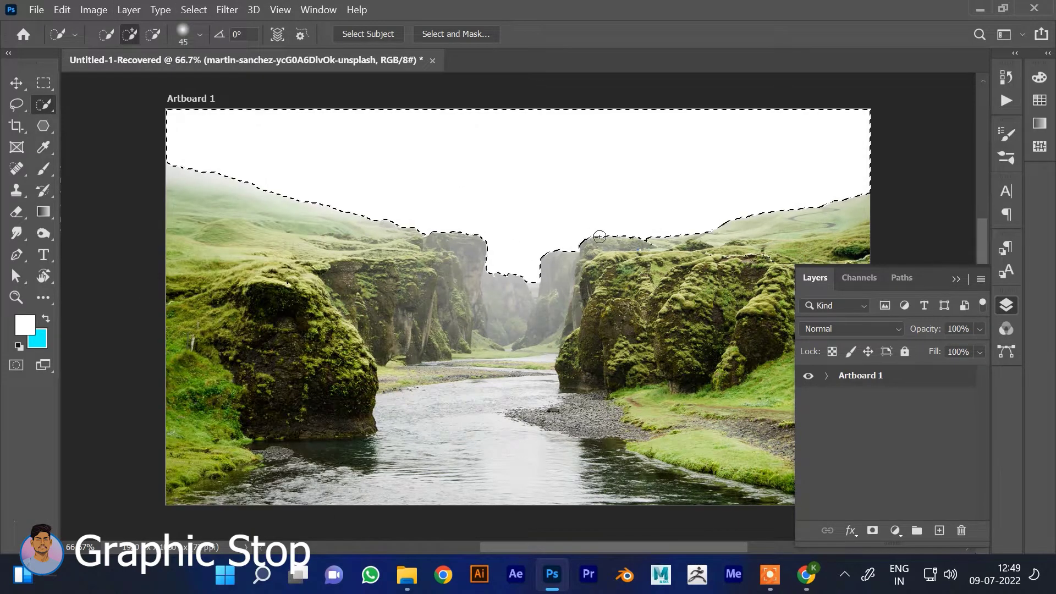
key("v")
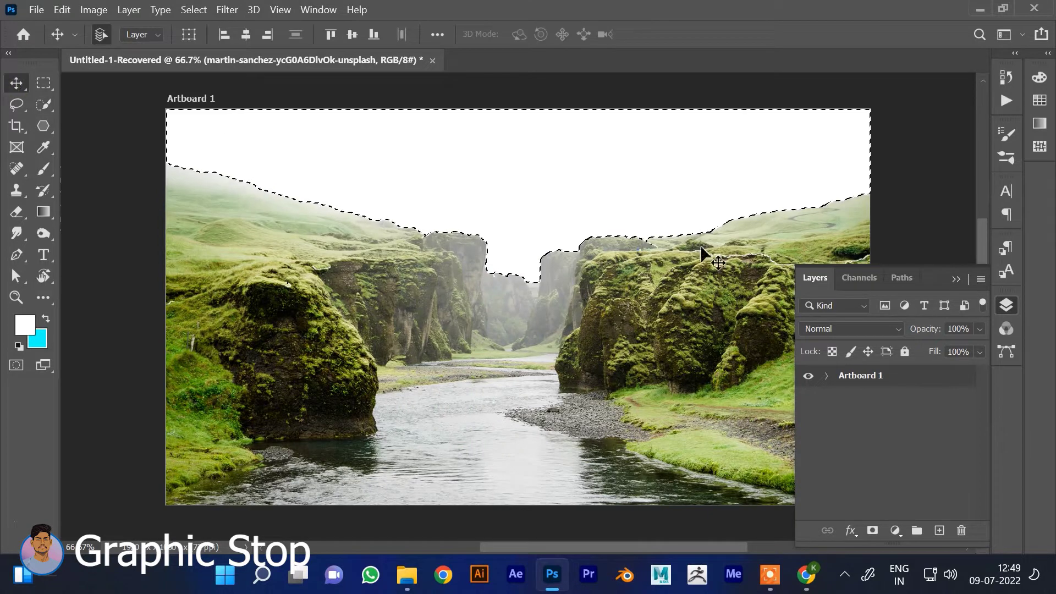
left_click(825, 376)
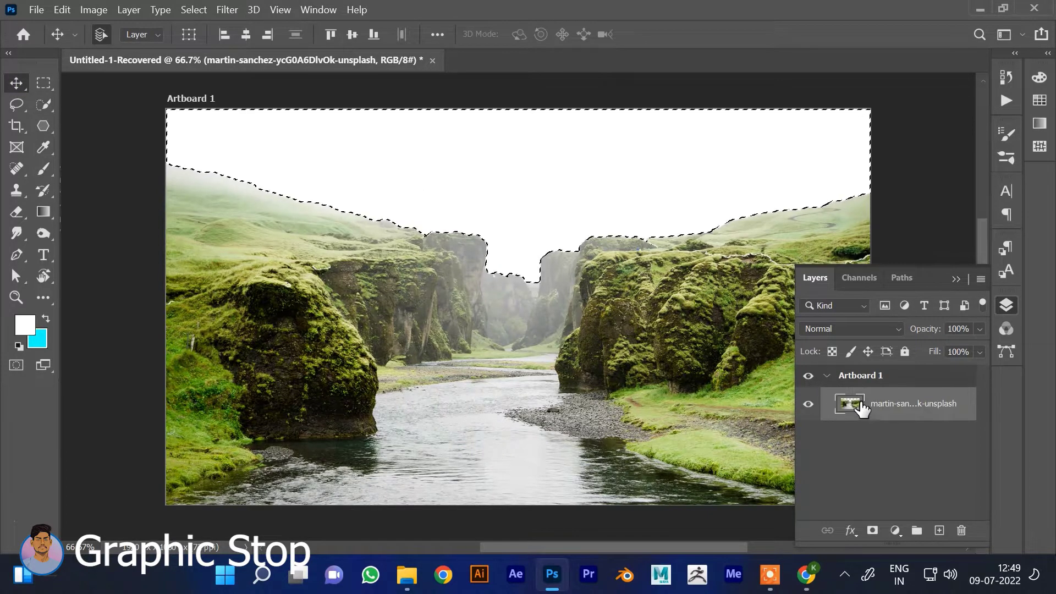
key("ctrl+d")
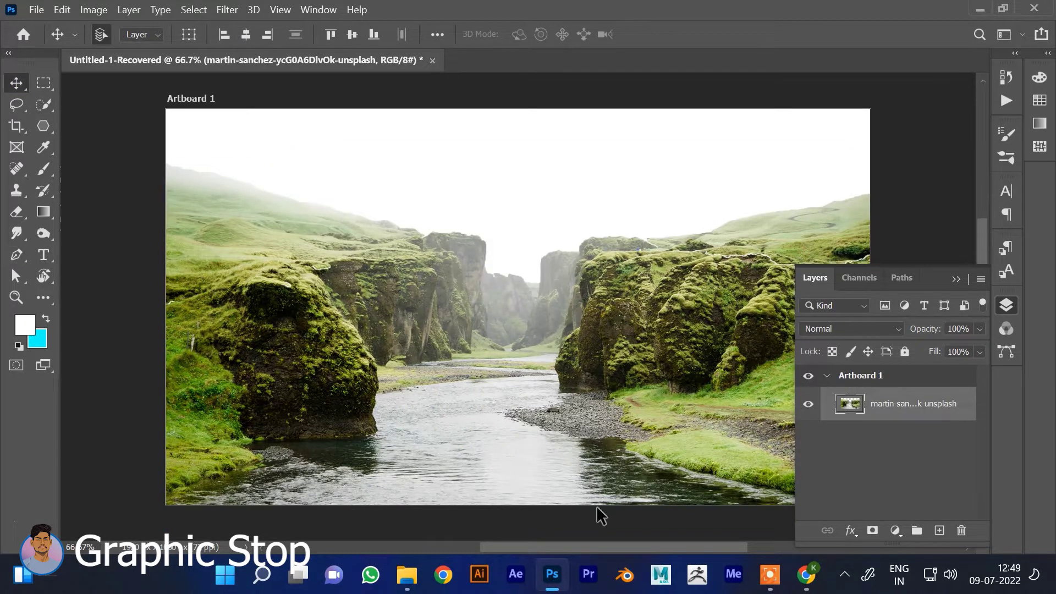
left_click(407, 575)
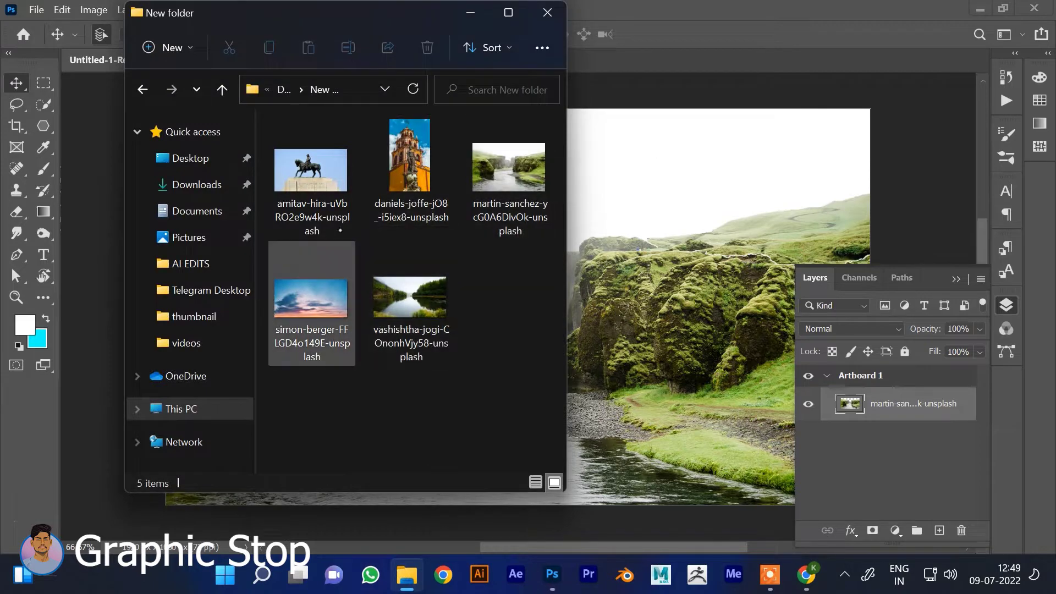
Place the church tower photo into the composition, shrink it and centre it over the gorge
left_click(398, 175)
left_click(735, 308)
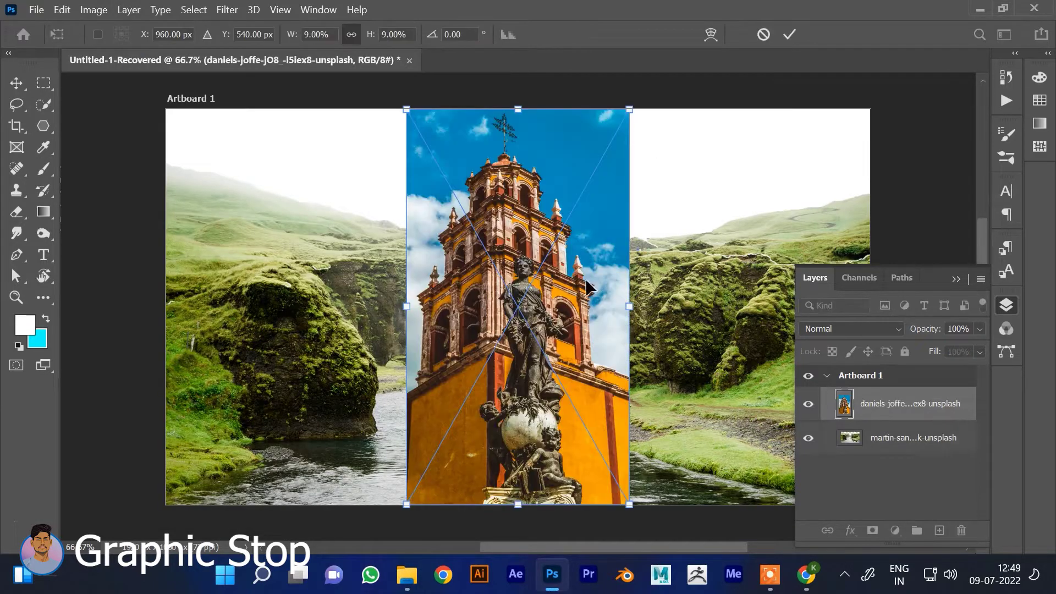
left_click_drag(486, 339, 464, 280)
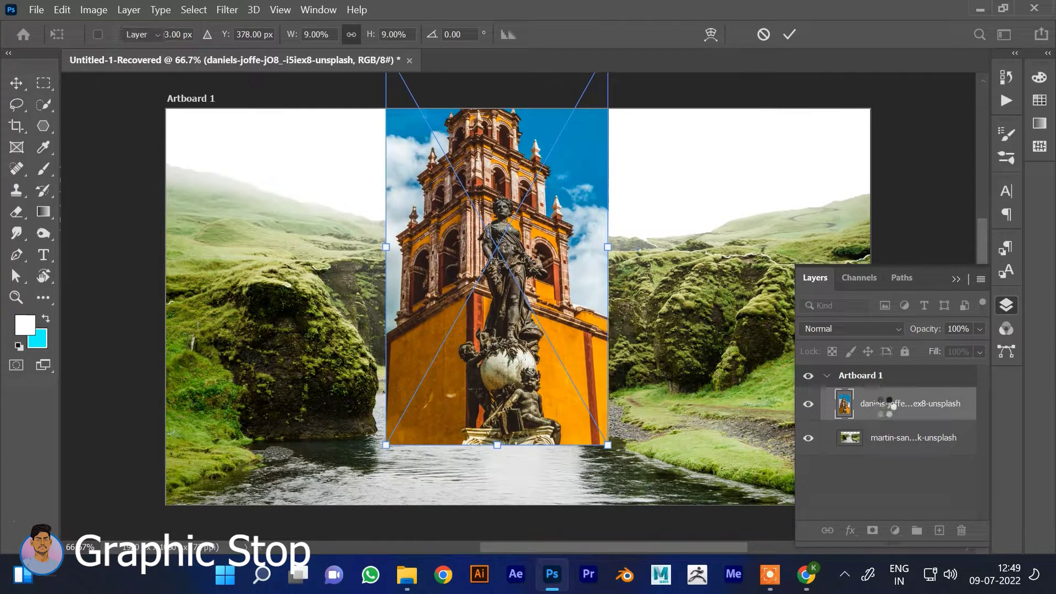
left_click_drag(891, 404, 863, 448)
mouse_move(531, 217)
left_mouse_down()
mouse_move(574, 212)
mouse_move(540, 218)
left_mouse_up()
key("ctrl+t")
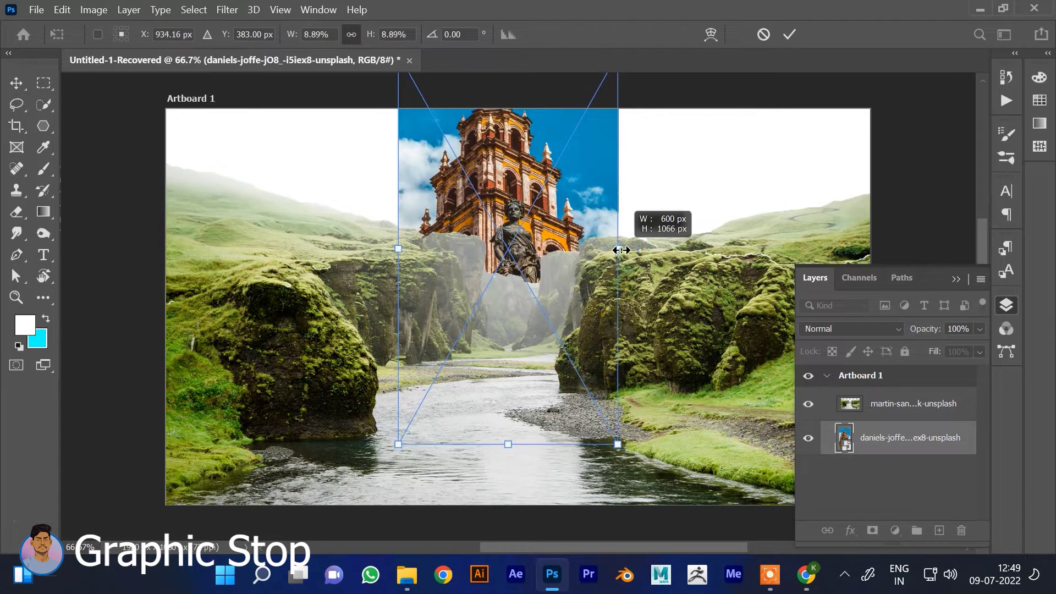
left_click_drag(620, 250, 548, 250)
left_click_drag(492, 220, 535, 220)
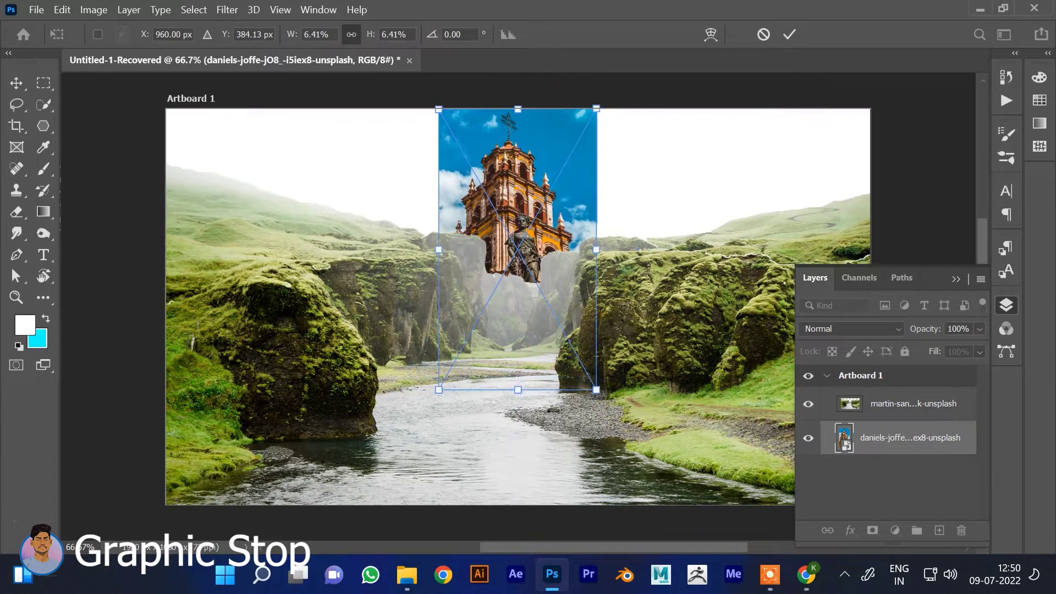
left_click_drag(937, 452, 900, 385)
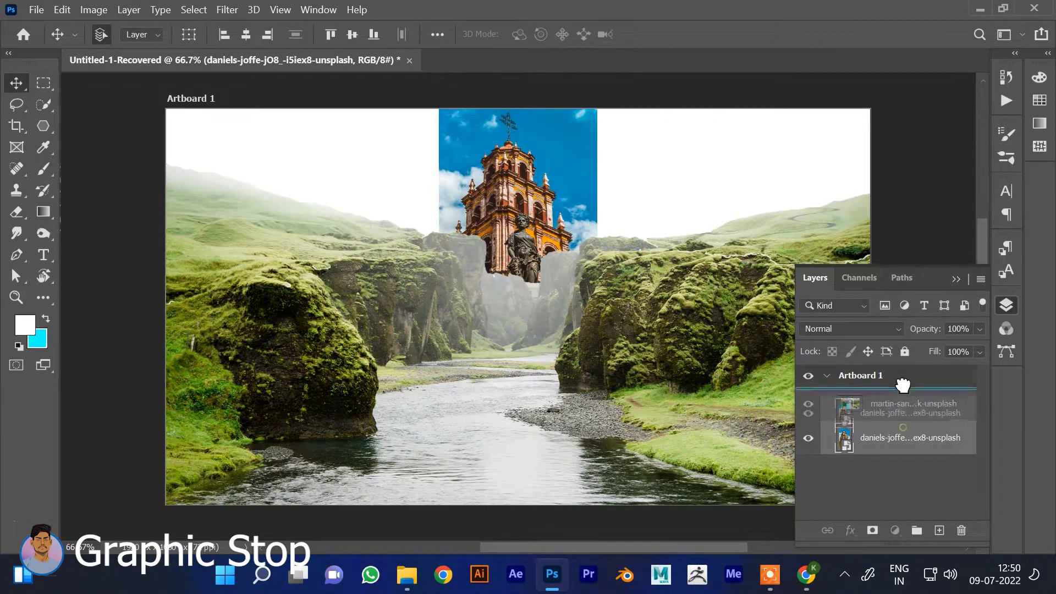
Enlarge the church tower above the canyon layer so it reaches the artboard's bottom edge
key("ctrl+t")
left_click_drag(560, 177, 561, 236)
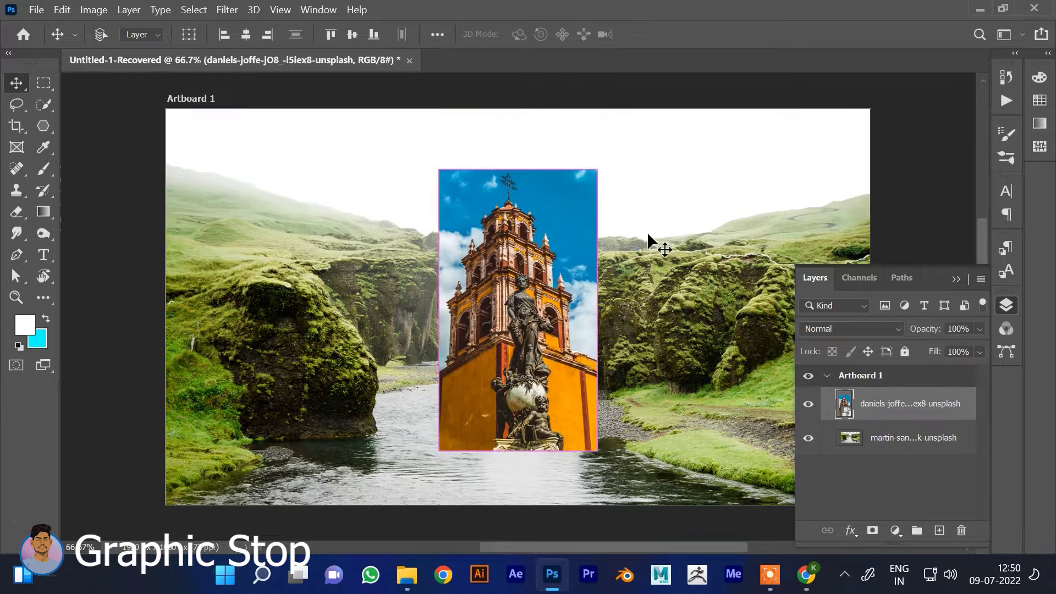
left_click_drag(599, 171, 651, 73)
left_click_drag(613, 206, 587, 262)
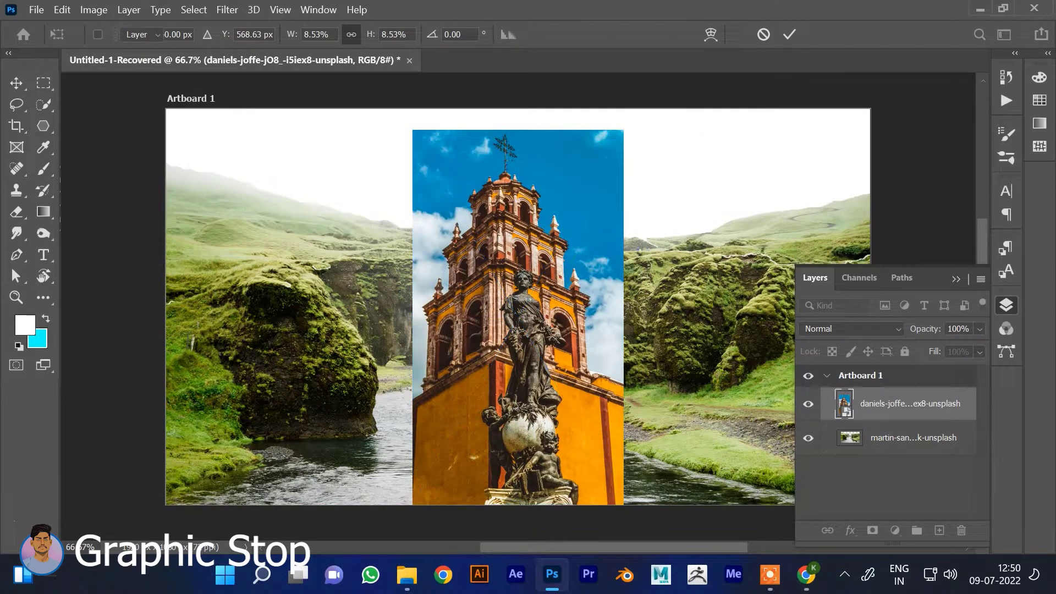
key("Return")
key("w")
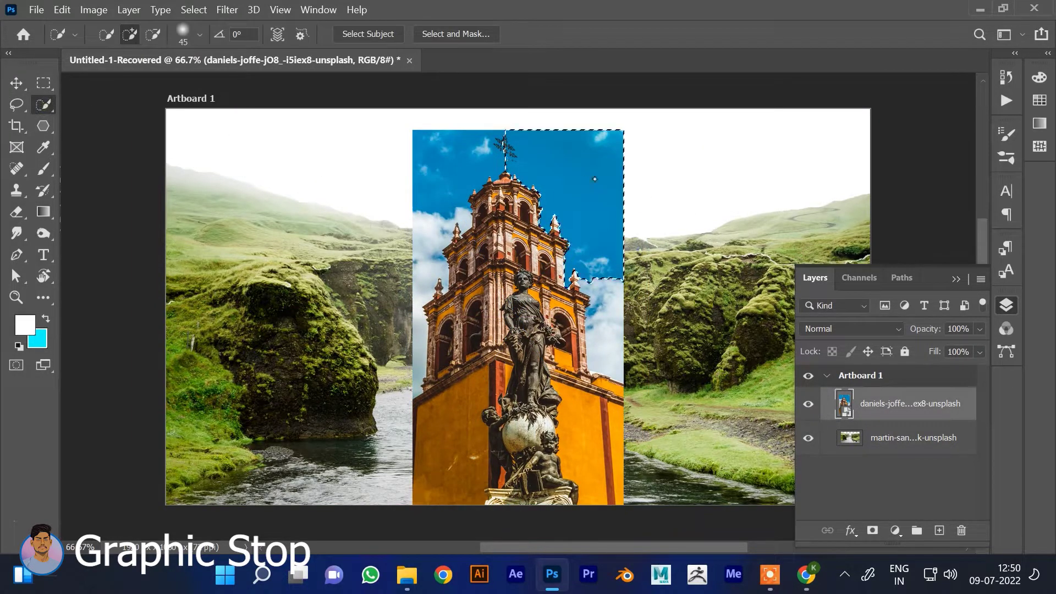
Quick-select the sky and clouds around the tower and feather the selection 0.5 px
left_click_drag(607, 324, 454, 219)
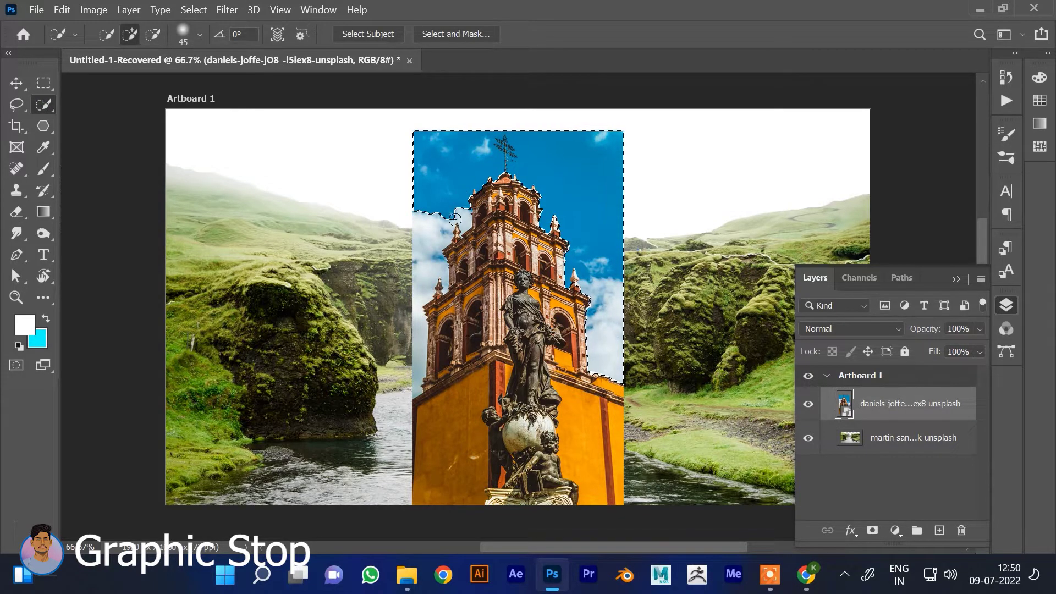
left_click_drag(433, 257, 443, 269)
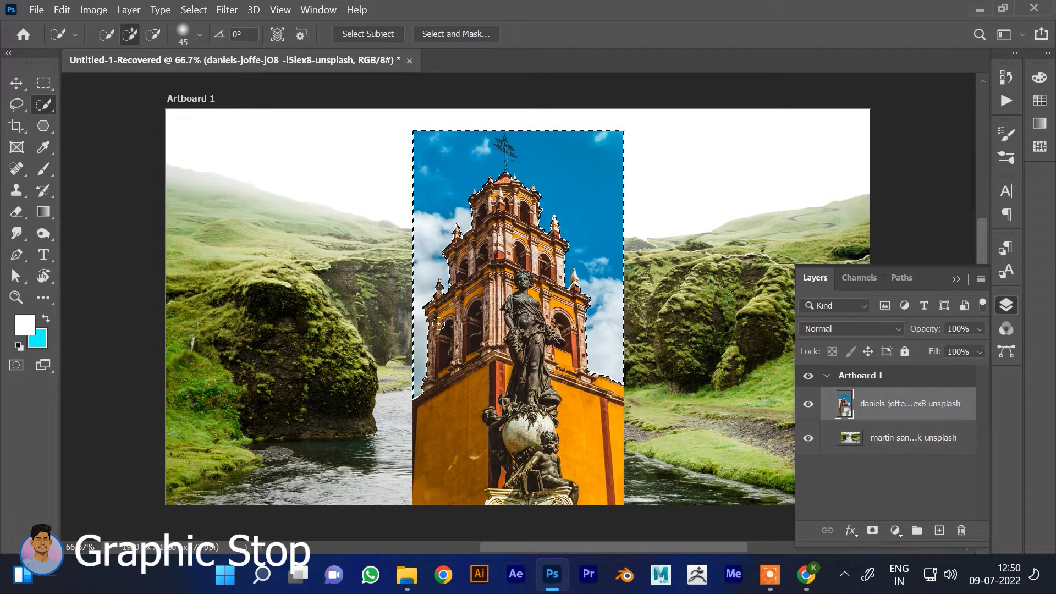
key("shift+F6")
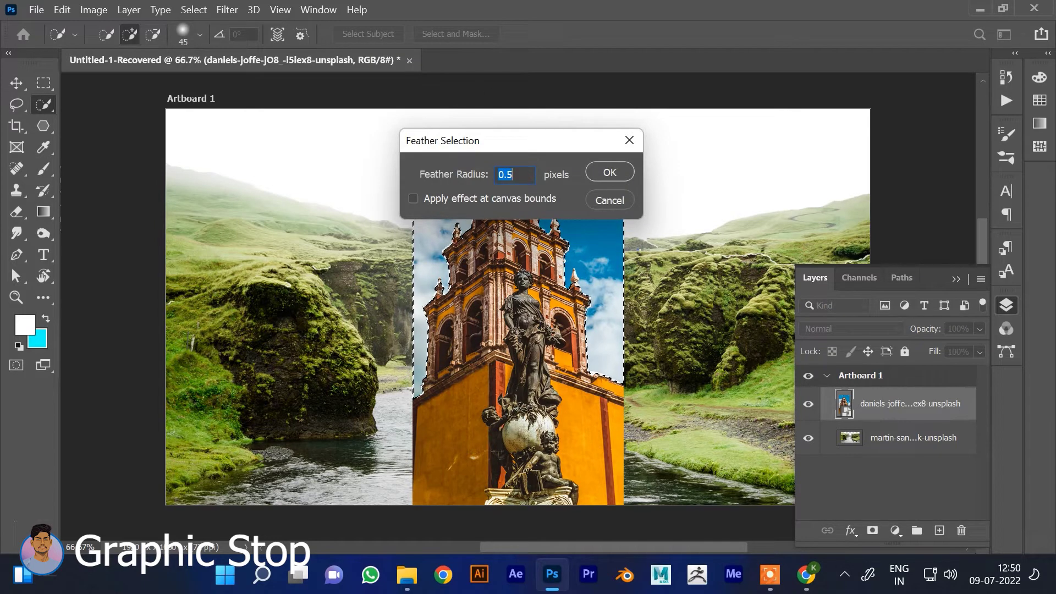
key("Return")
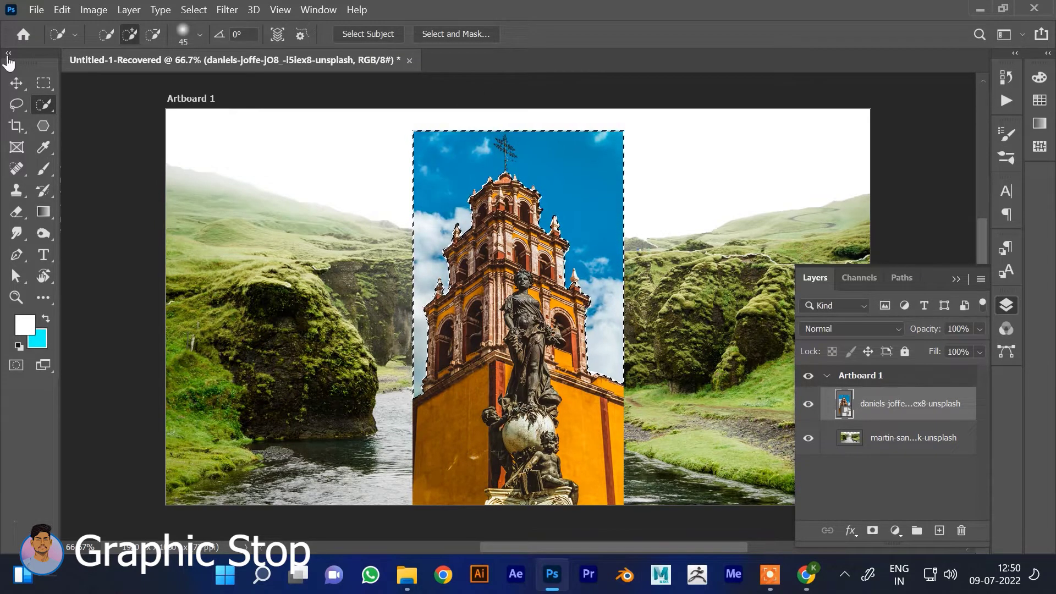
Rasterize the church layer, delete the selected sky and deselect
left_click(92, 11)
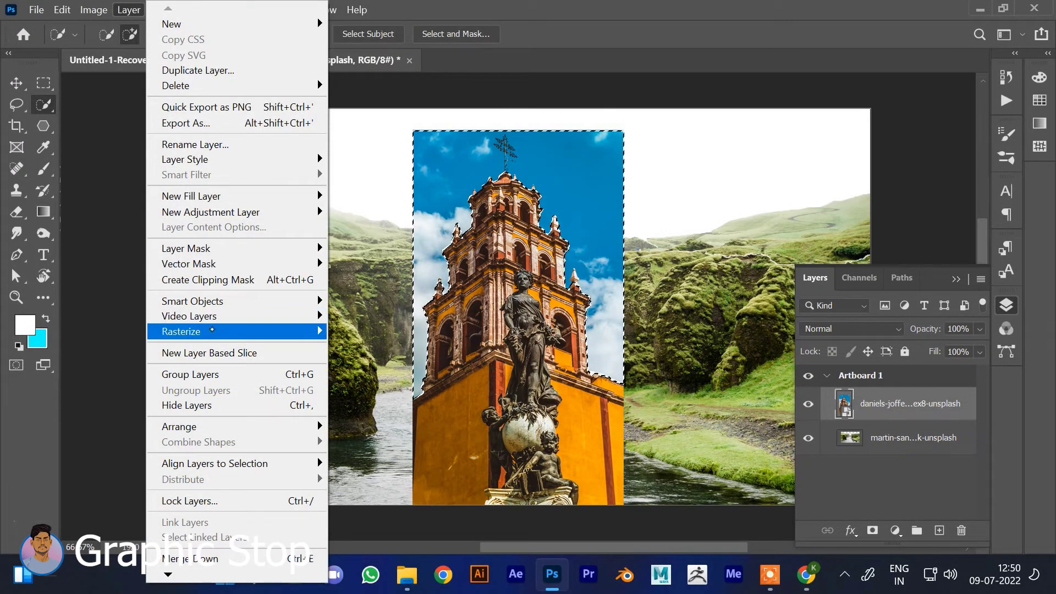
left_click(370, 393)
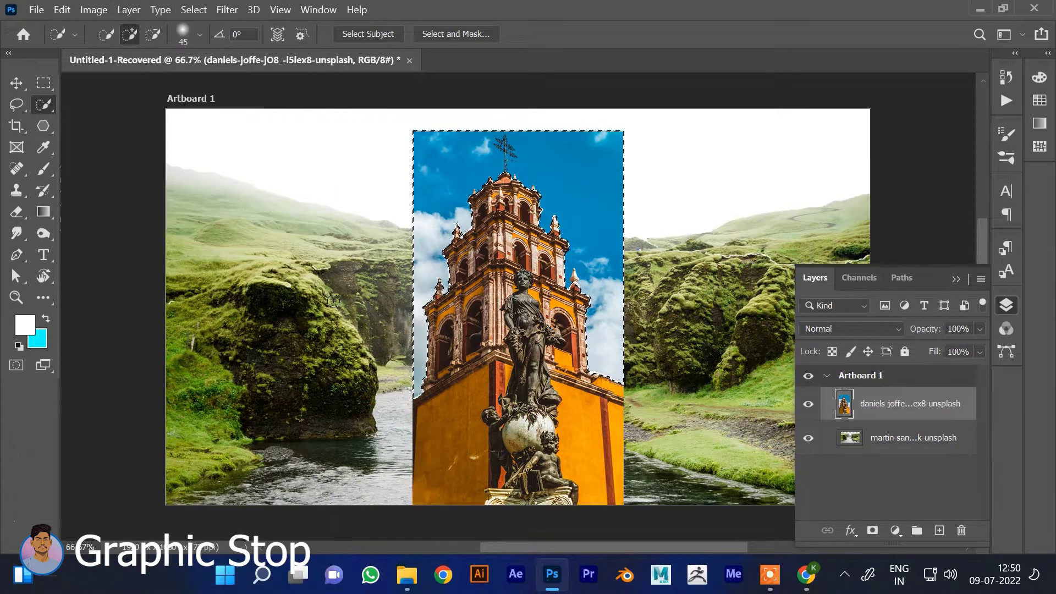
key("Delete")
left_click(16, 83)
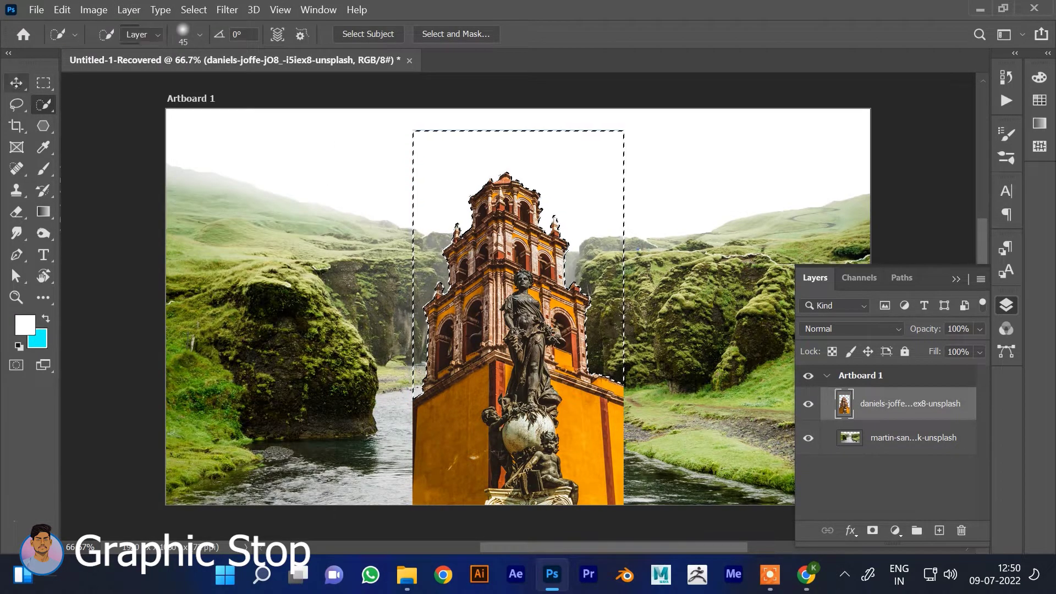
key("ctrl+d")
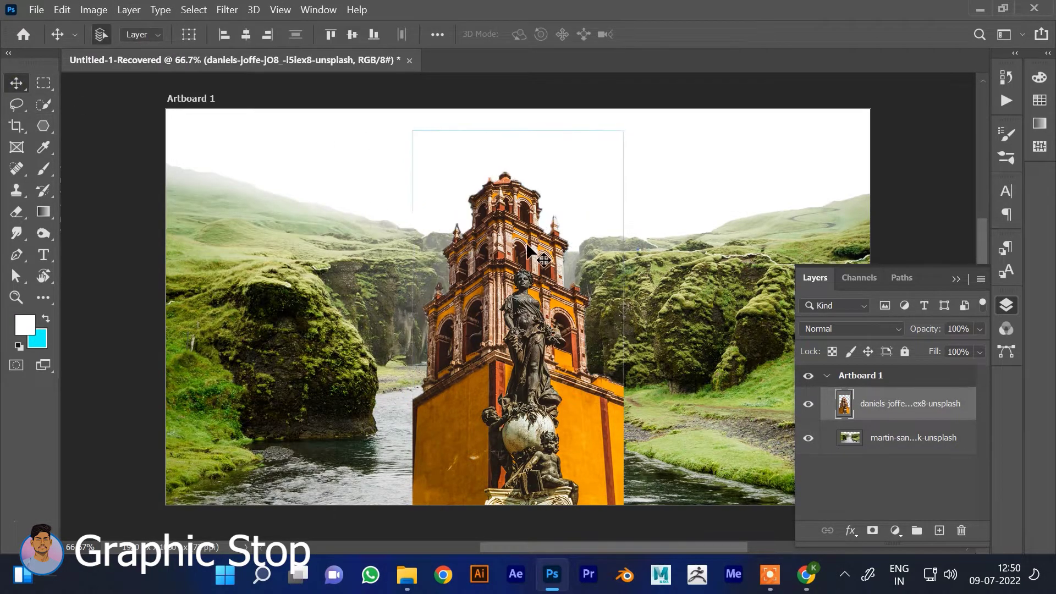
left_click(16, 211)
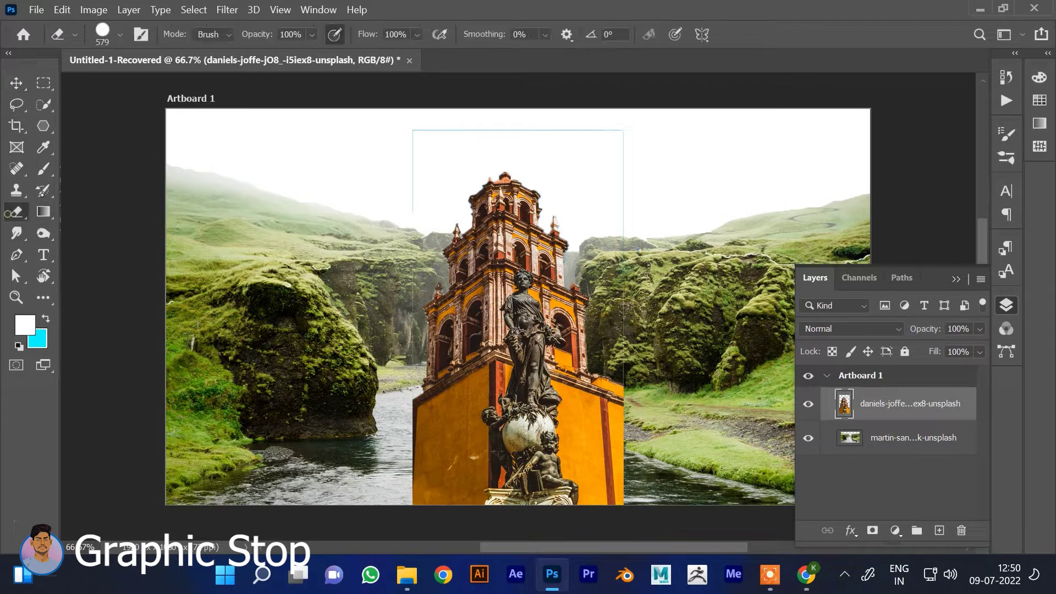
Shrink the eraser brush and erase leftover sky fragments around the tower
key("bracketleft")
key("bracketleft")
key("bracketleft")
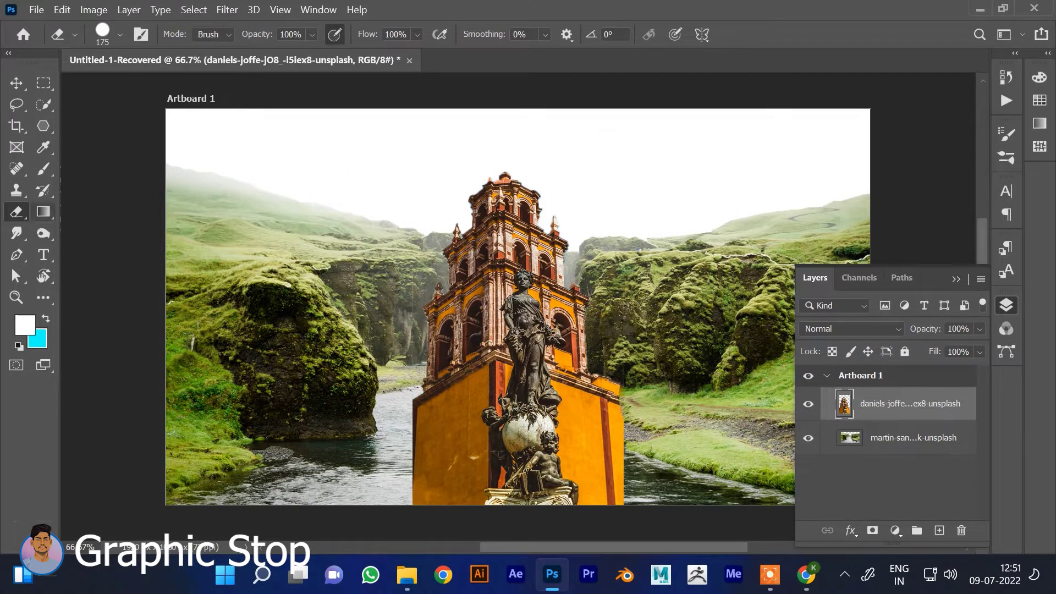
Move the tower layer beneath the canyon and scale it to about 60% within the gorge
key("v")
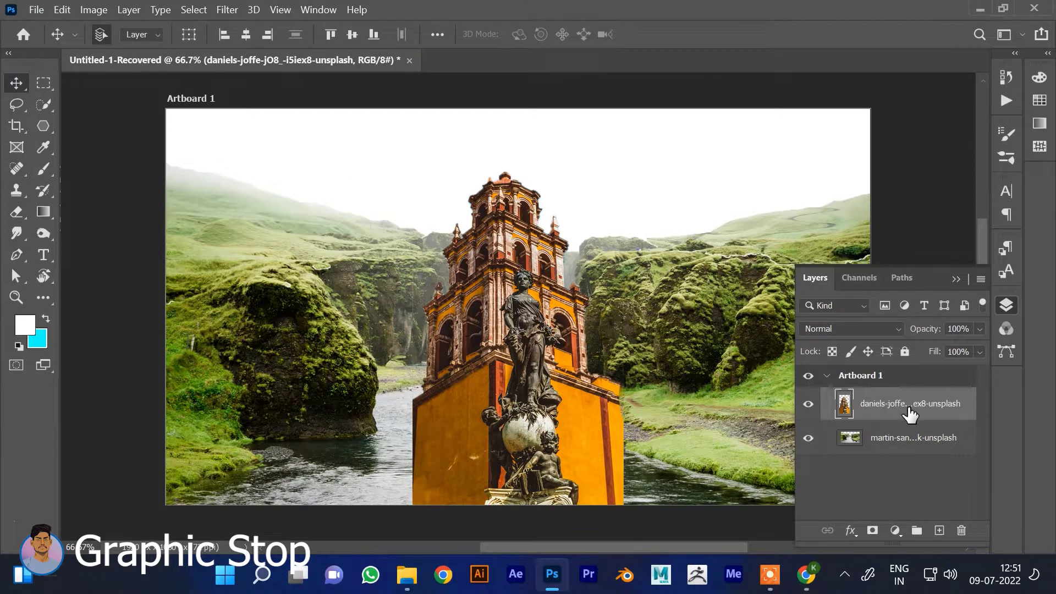
left_click_drag(910, 414, 925, 434)
left_click_drag(503, 250, 493, 192)
key("ctrl+t")
left_click_drag(610, 80, 523, 146)
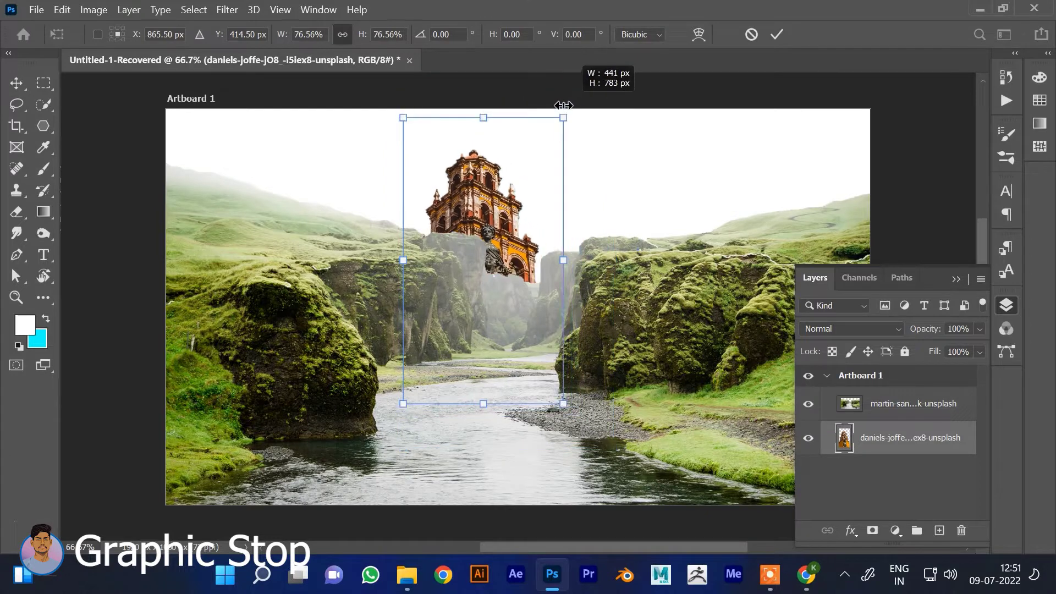
left_click_drag(497, 189, 544, 173)
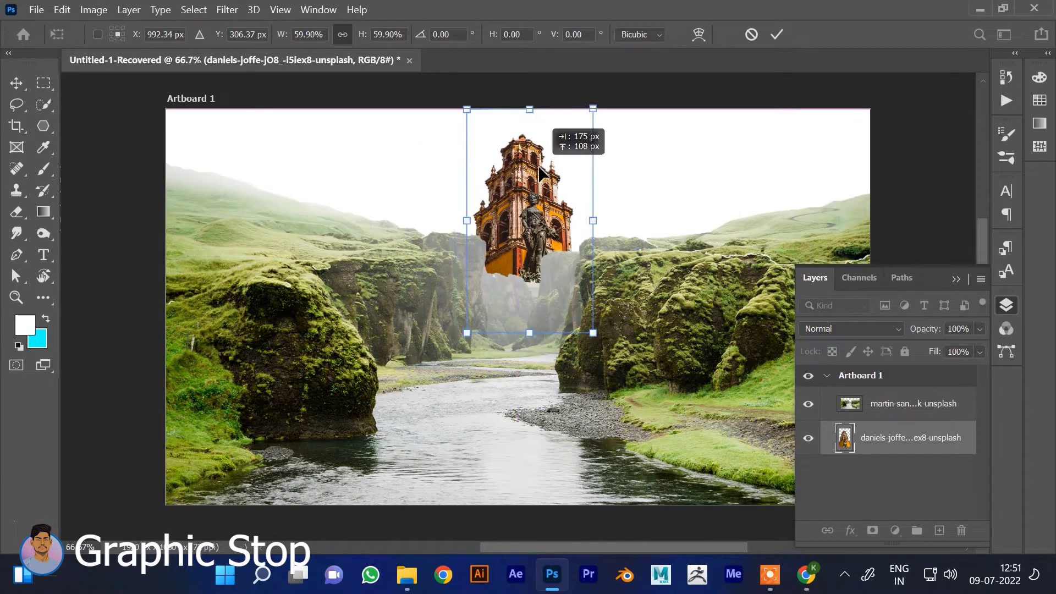
key("Return")
left_click(93, 9)
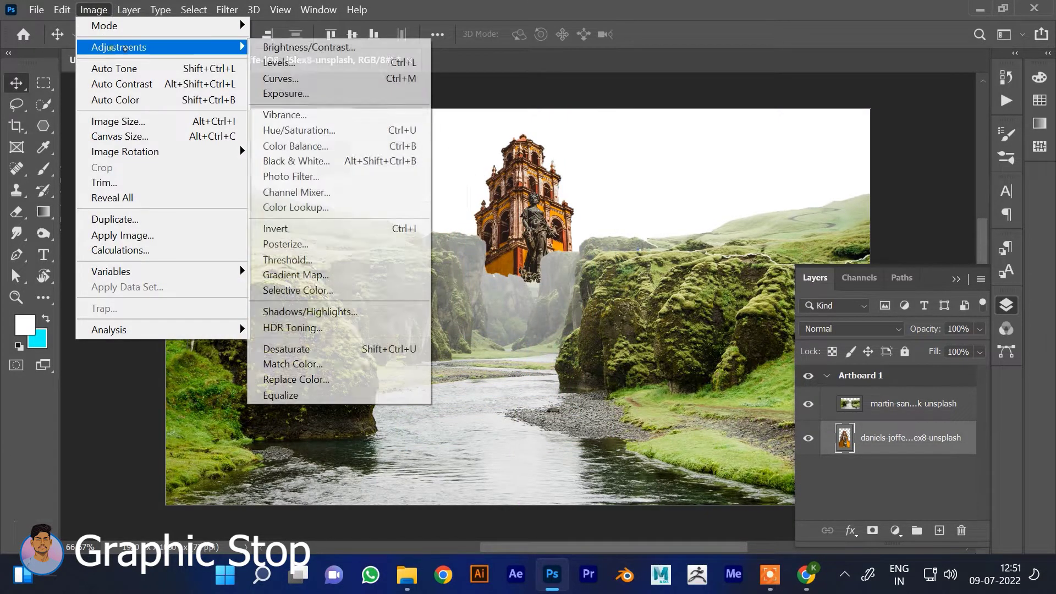
Apply Color Balance midtones -28, +38, +7 to the tower and nudge it up and left
left_click(308, 146)
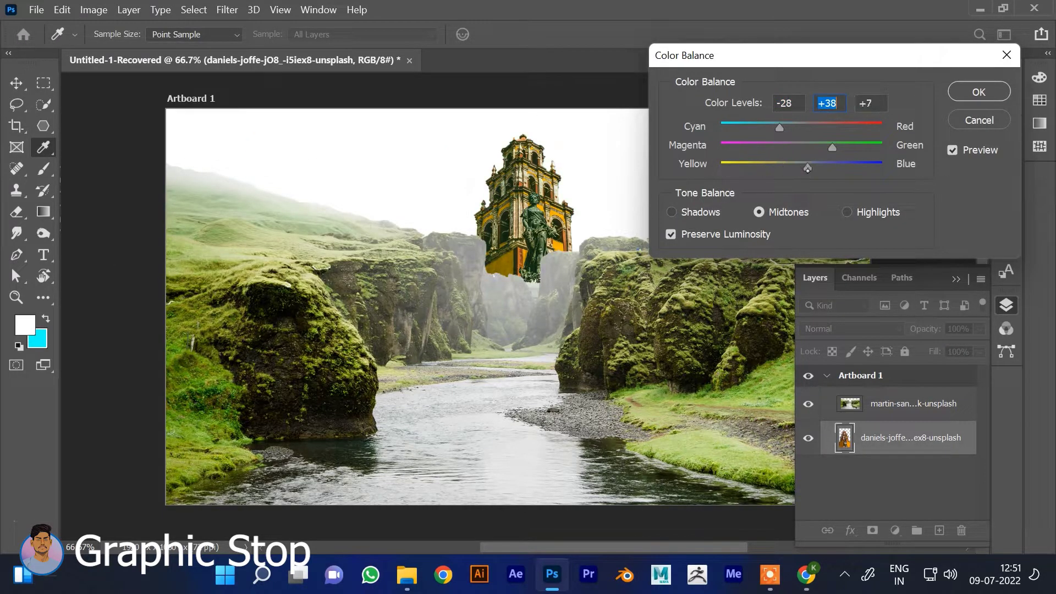
left_click(979, 91)
left_click_drag(536, 227, 533, 208)
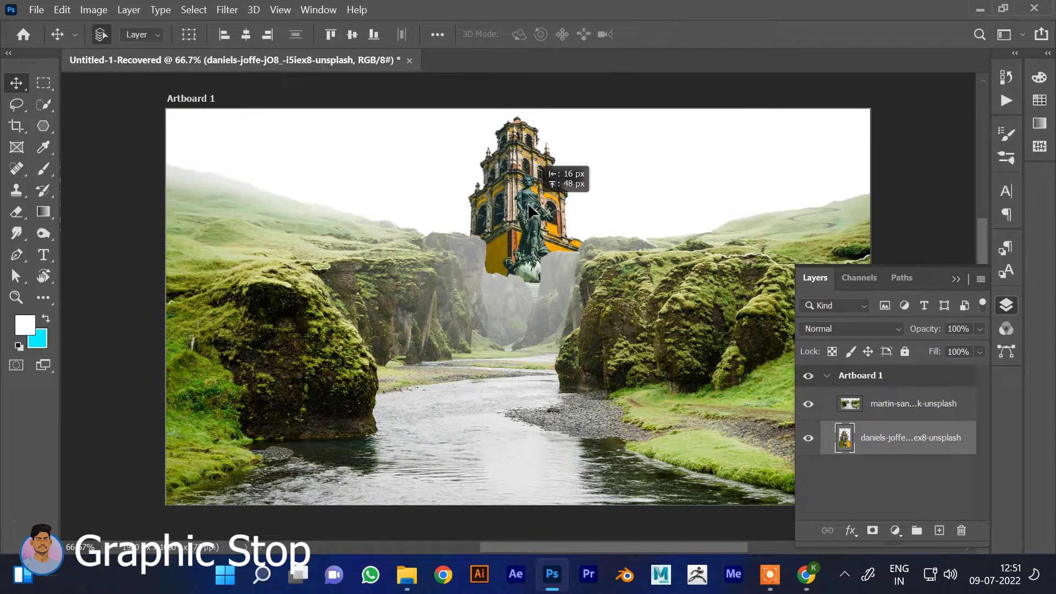
left_click_drag(533, 209, 522, 209)
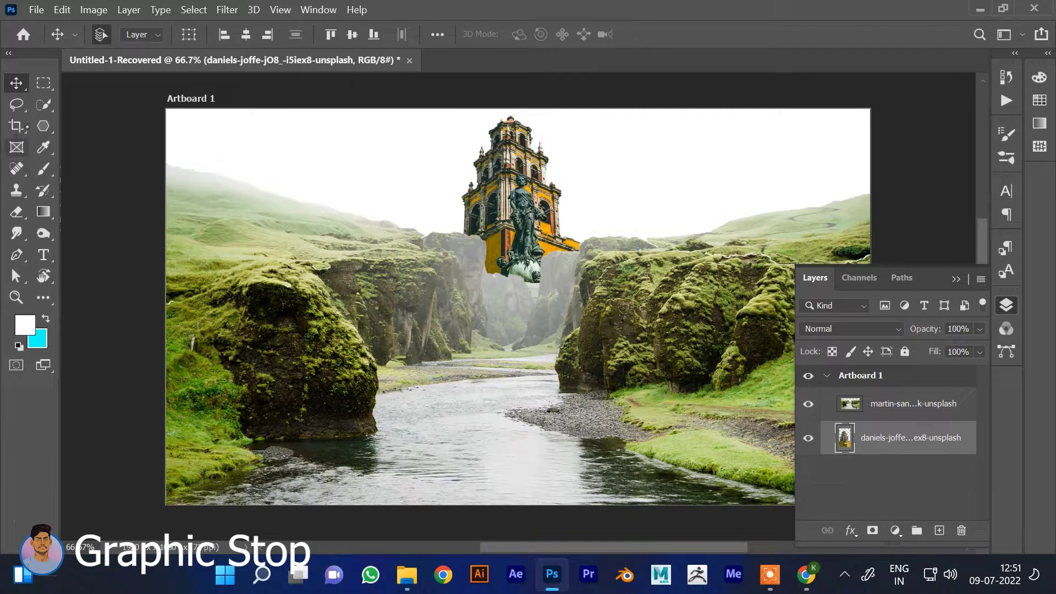
key("b")
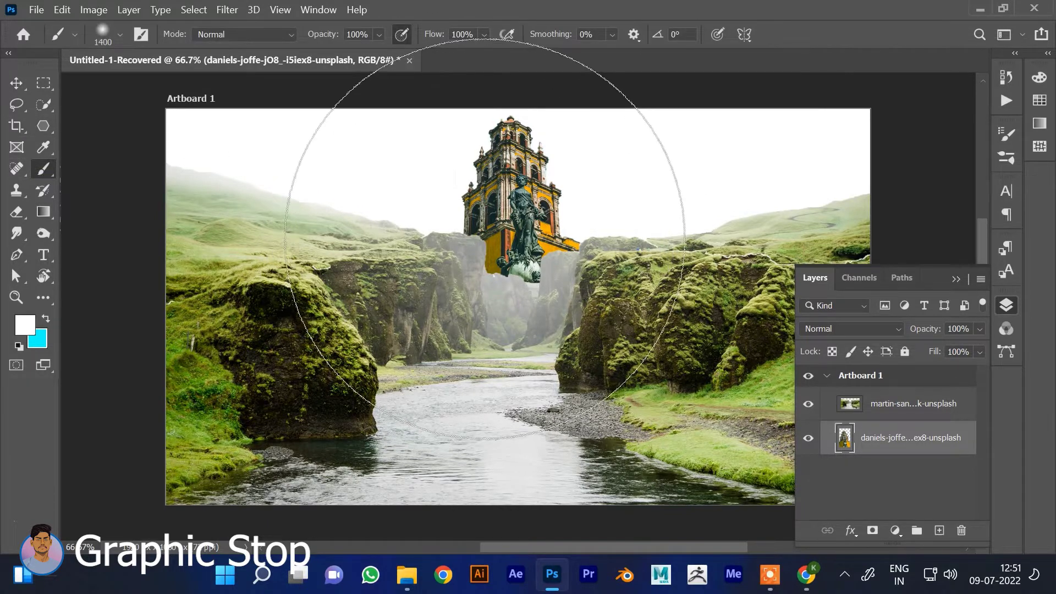
On a new layer, paint white haze around the tower base with a 600 px brush
key("bracketleft")
key("bracketleft")
key("bracketleft")
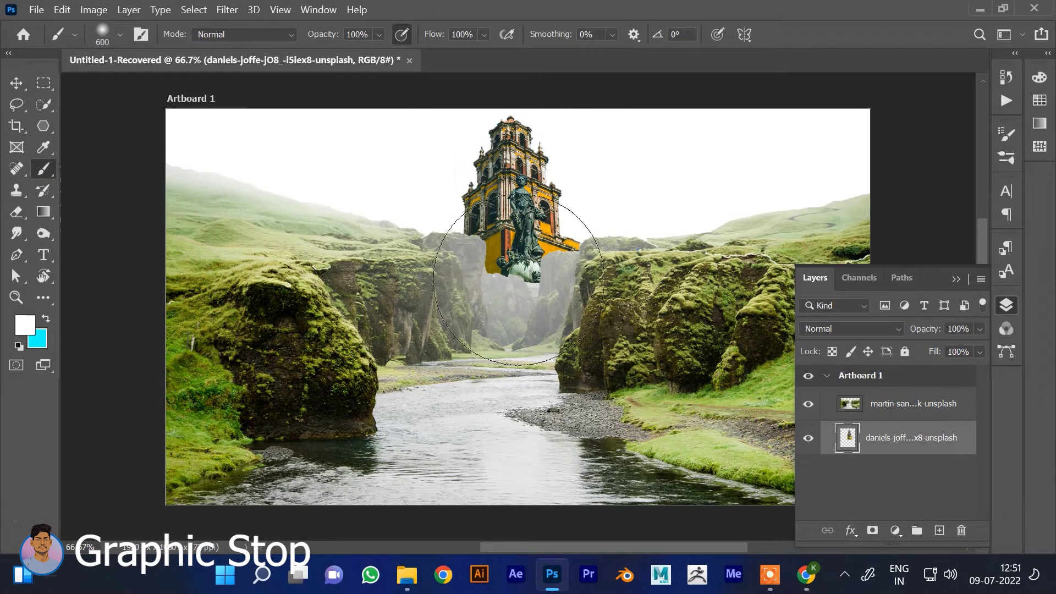
left_click(939, 530)
mouse_move(562, 223)
left_mouse_down()
mouse_move(589, 212)
mouse_move(467, 165)
mouse_move(512, 252)
mouse_move(577, 247)
mouse_move(506, 247)
mouse_move(560, 302)
left_mouse_up()
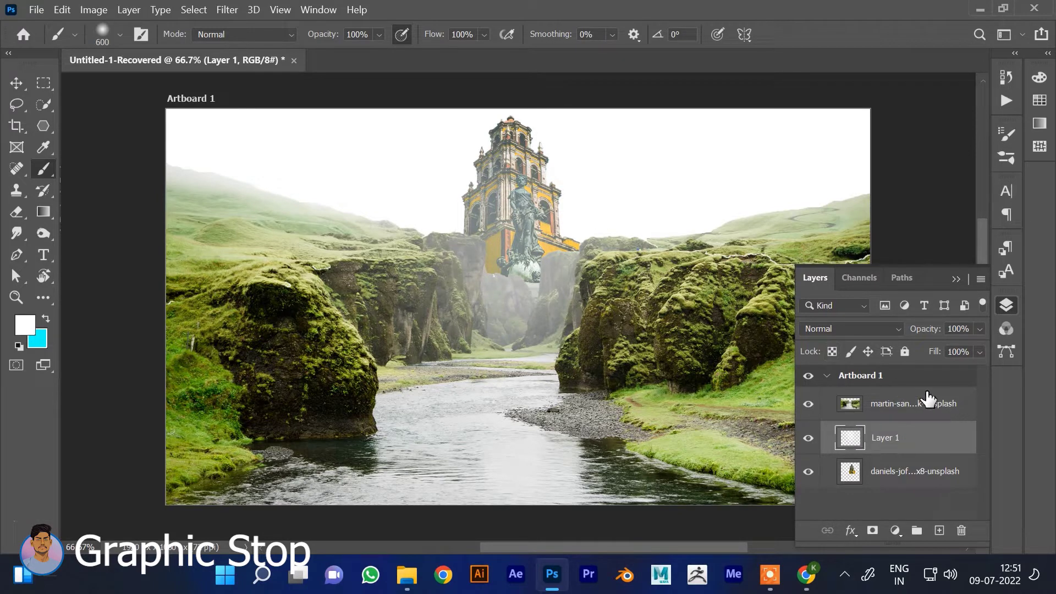
left_click_drag(927, 399, 927, 444)
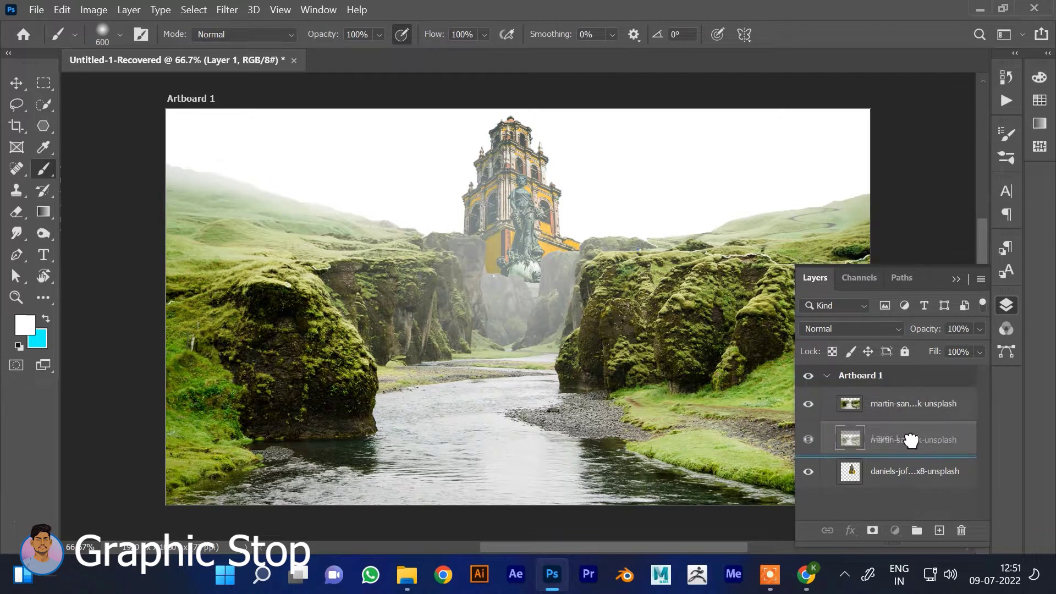
left_click_drag(927, 444, 899, 404)
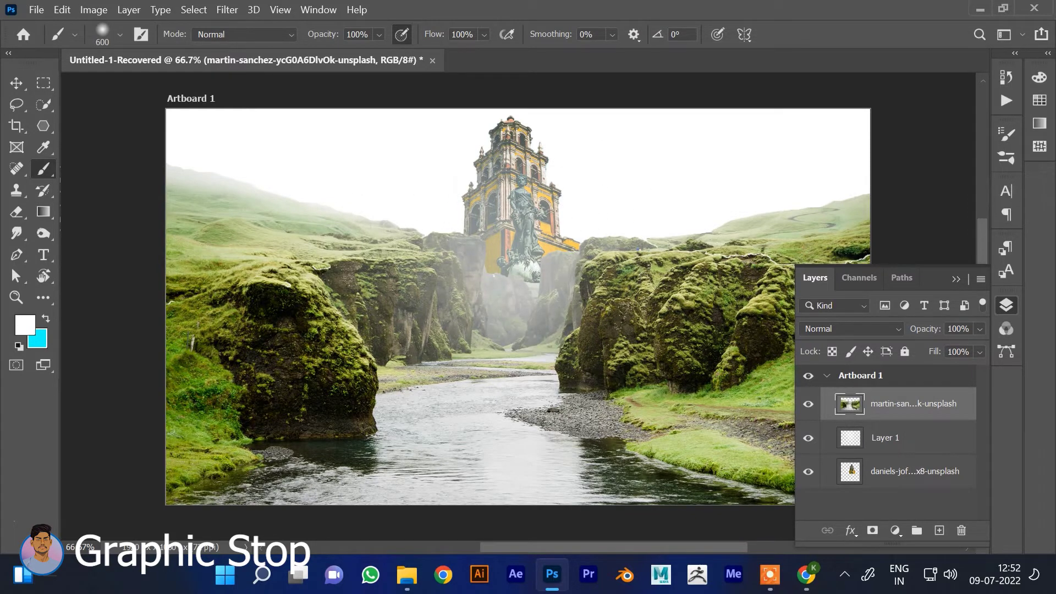
Place the horse-rider statue photo into the composition at the top of the stack
key("v")
key("alt+Tab")
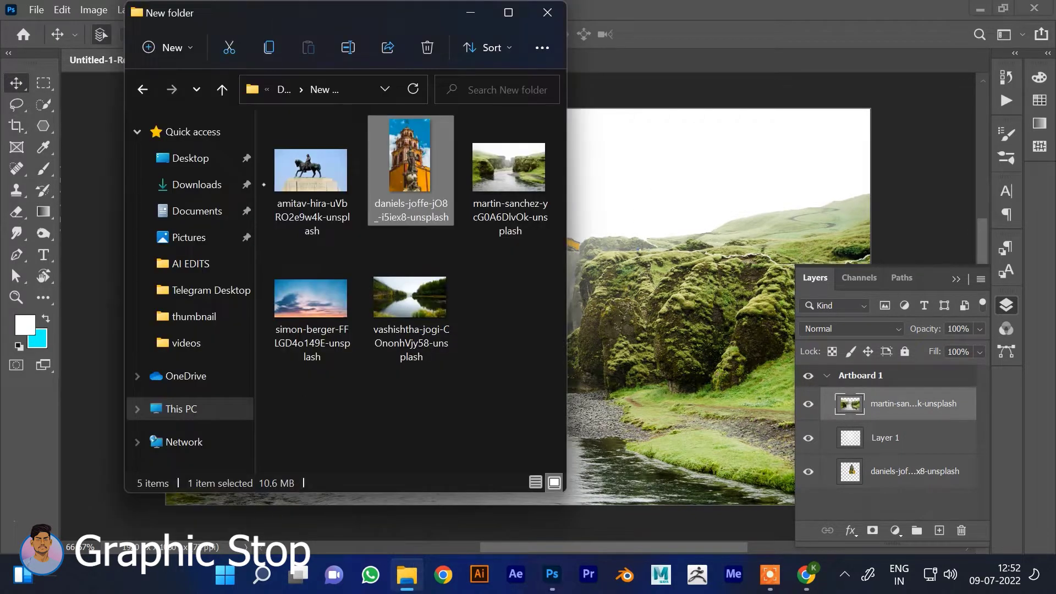
left_click_drag(312, 176, 615, 209)
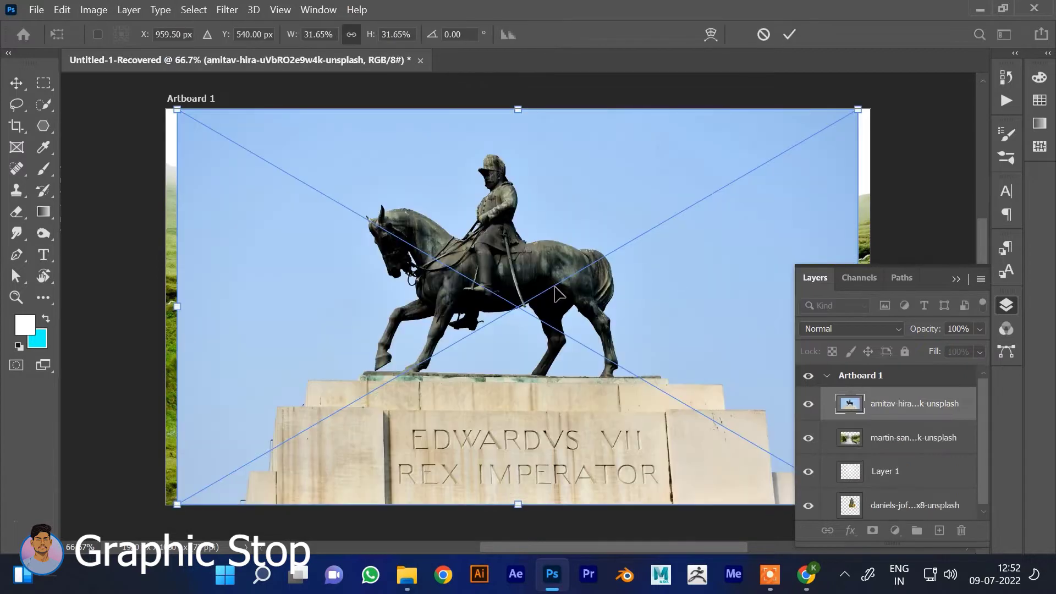
key("Return")
key("w")
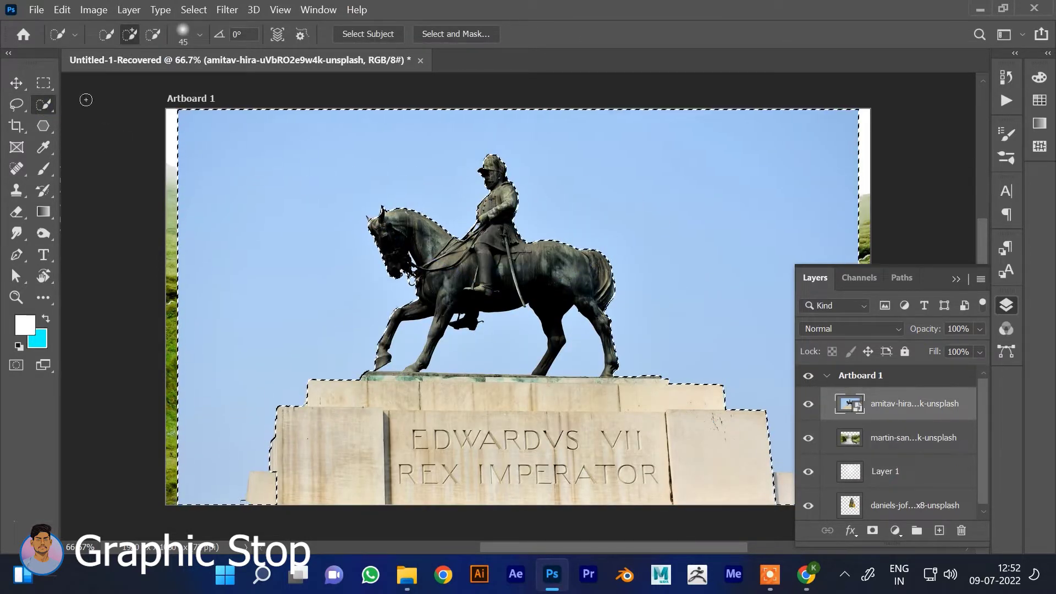
Rasterize the statue layer and delete its sky through a 1 px feathered selection
left_click(128, 9)
mouse_move(180, 331)
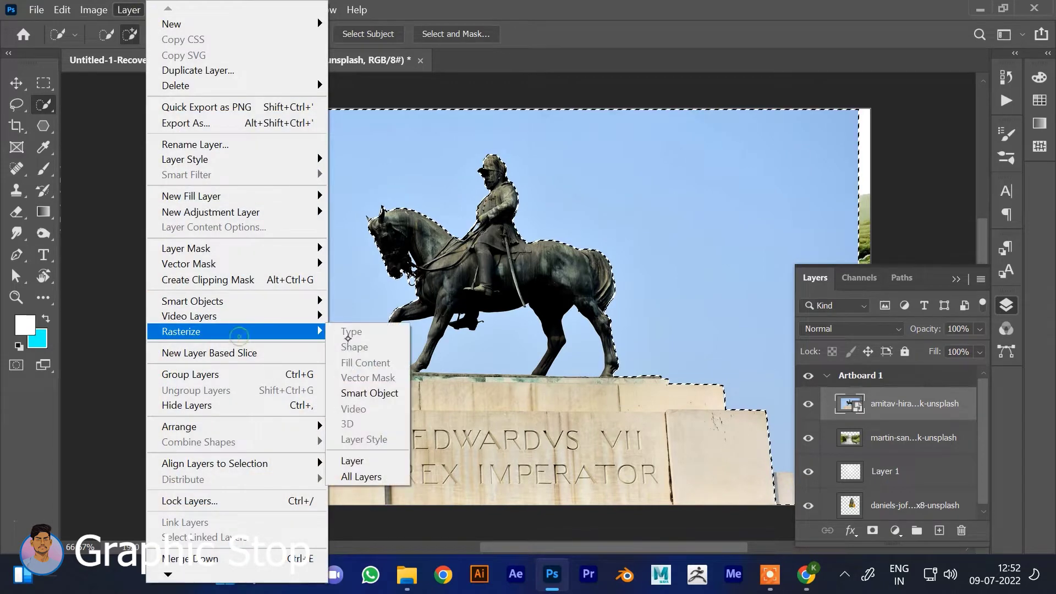
left_click(368, 392)
key("Delete")
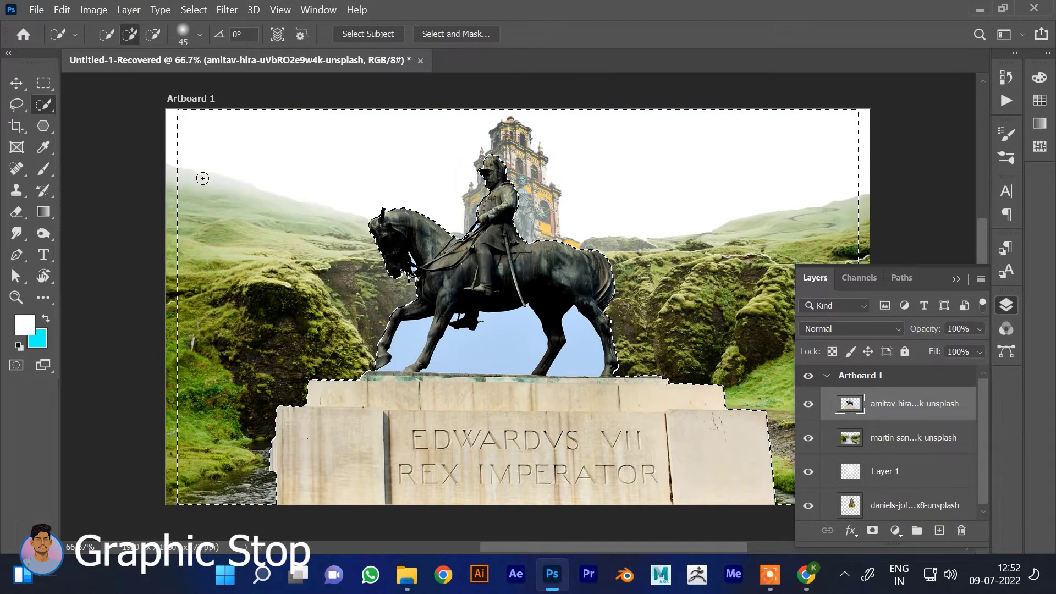
key("ctrl+z")
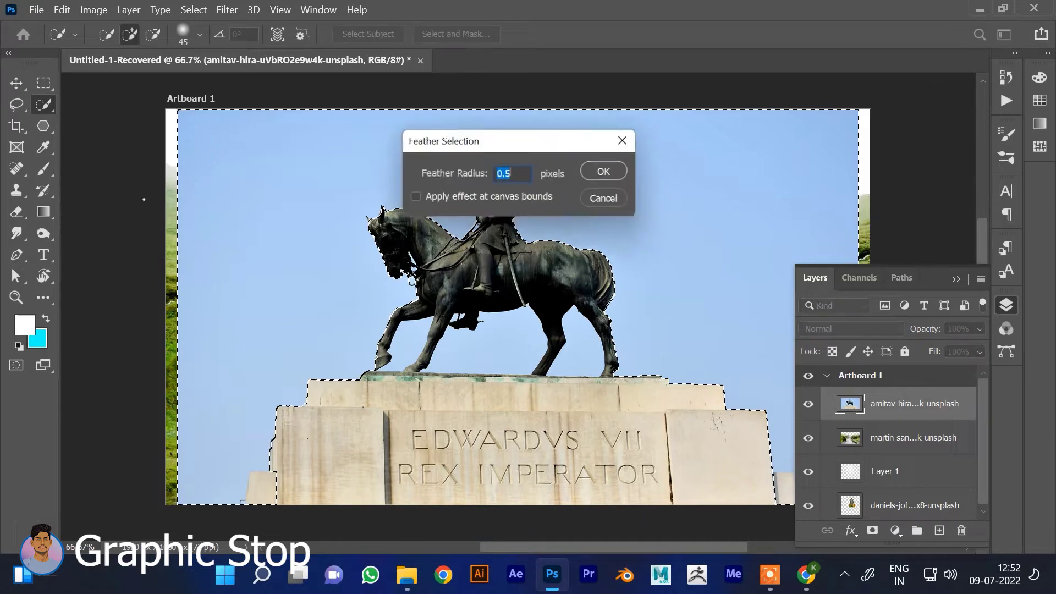
type("1")
left_click(623, 175)
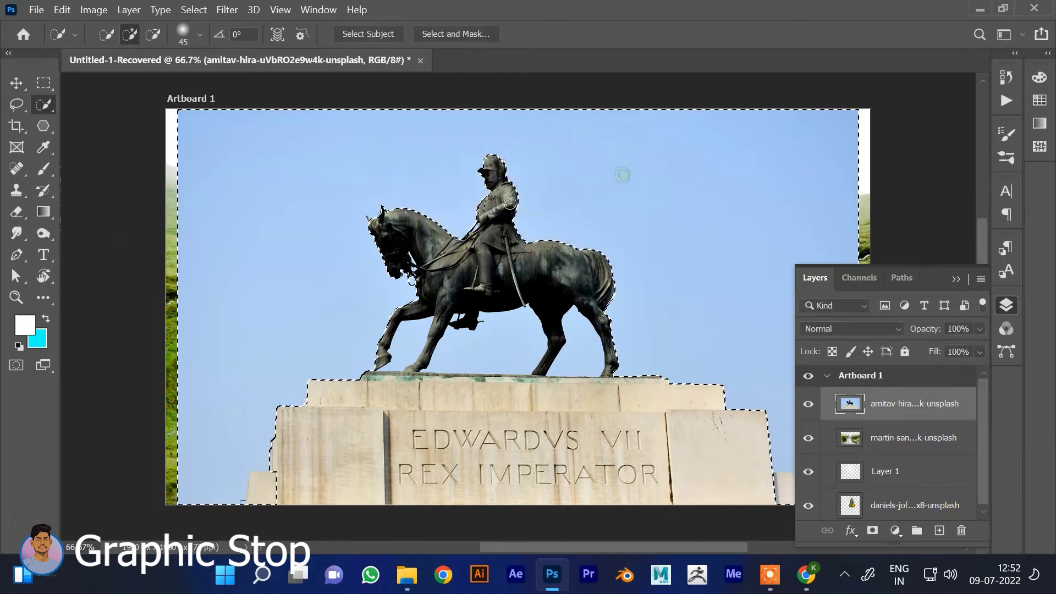
key("Delete")
key("ctrl+d")
Remove the leftover blue sky patches between and beneath the horse's legs
left_click(504, 349)
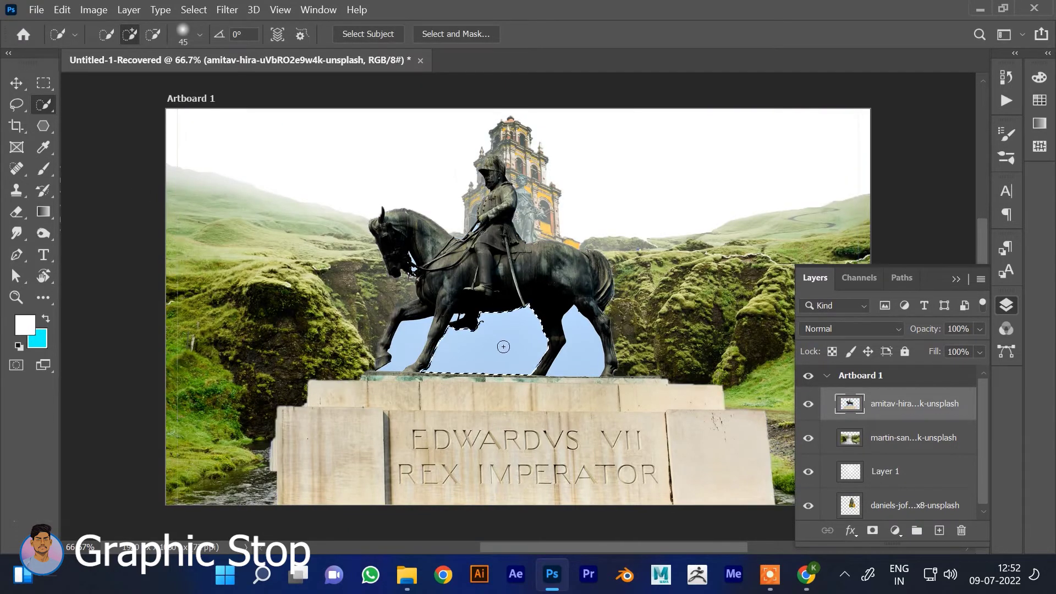
key("Delete")
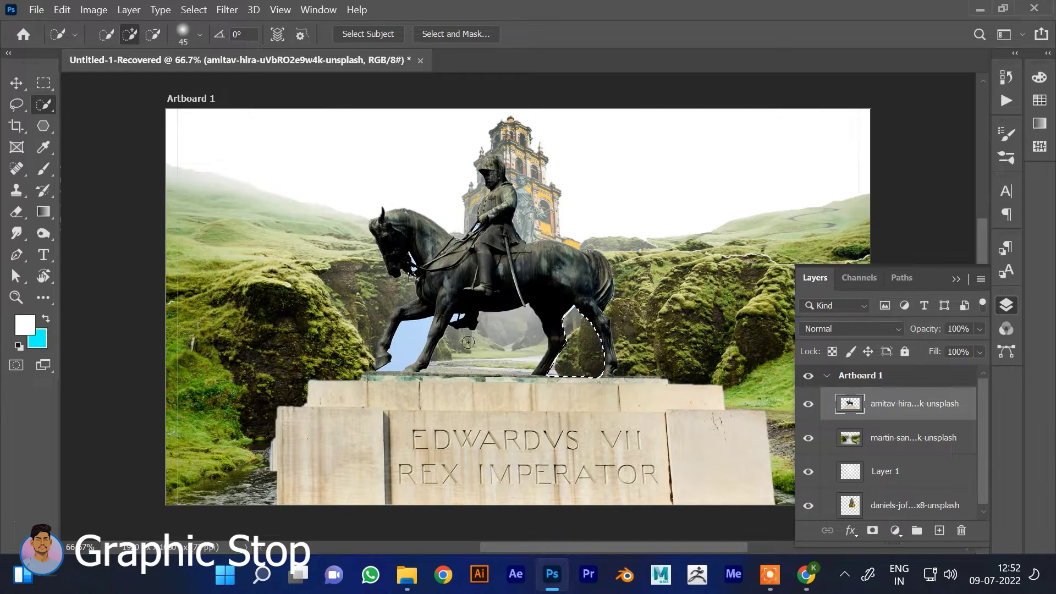
key("Delete")
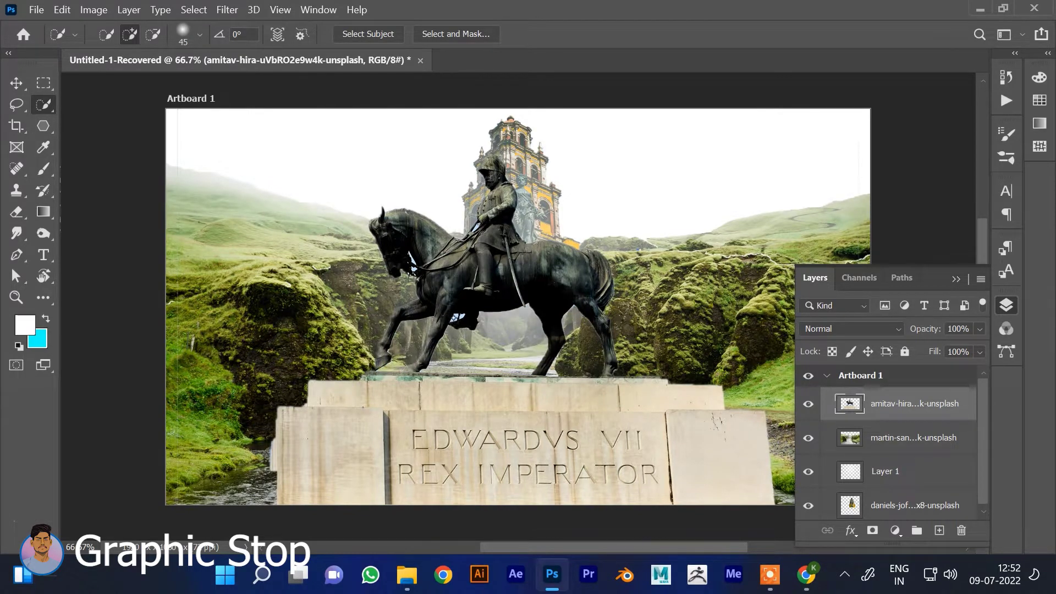
scroll(458, 322, "up", 2)
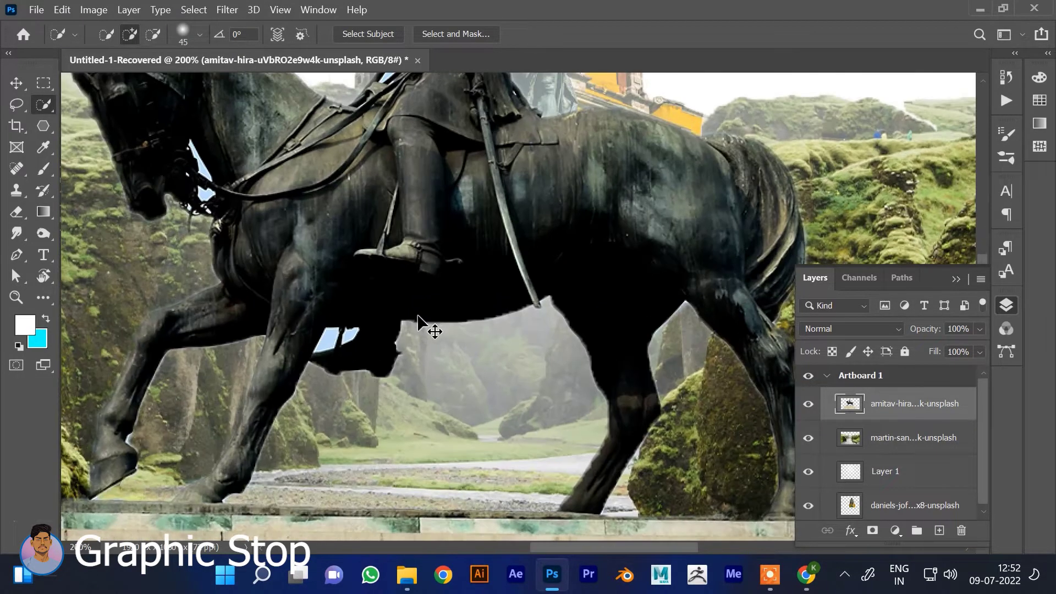
scroll(432, 325, "up", 1)
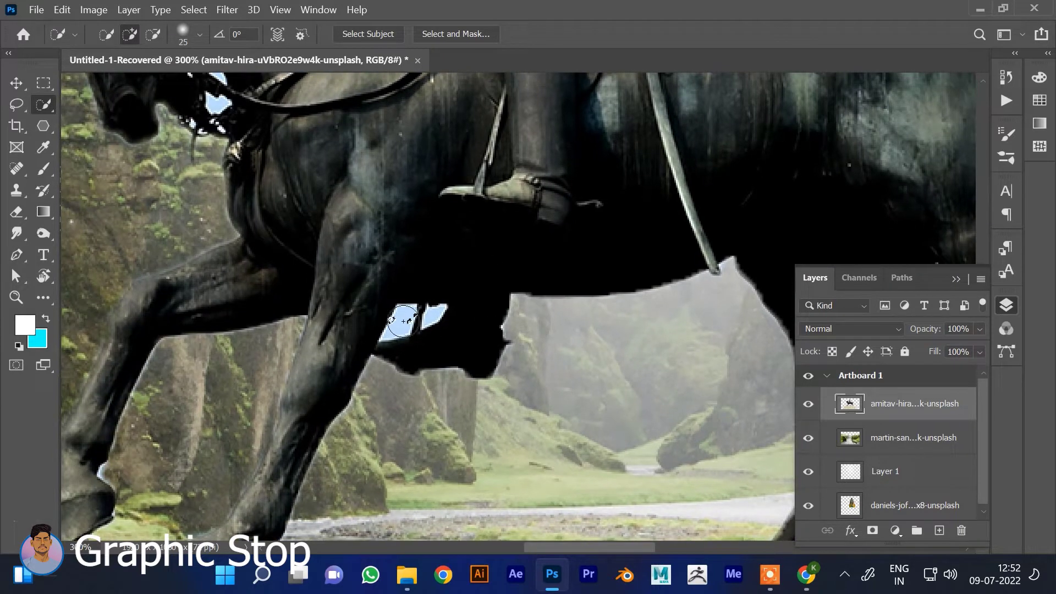
left_click_drag(394, 322, 427, 312)
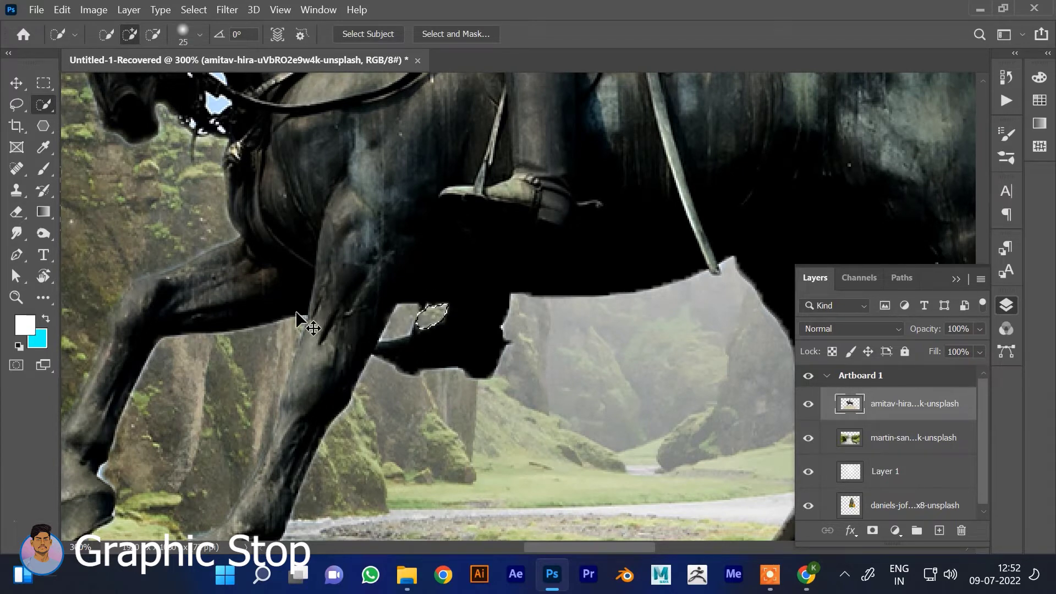
scroll(428, 295, "down", 3)
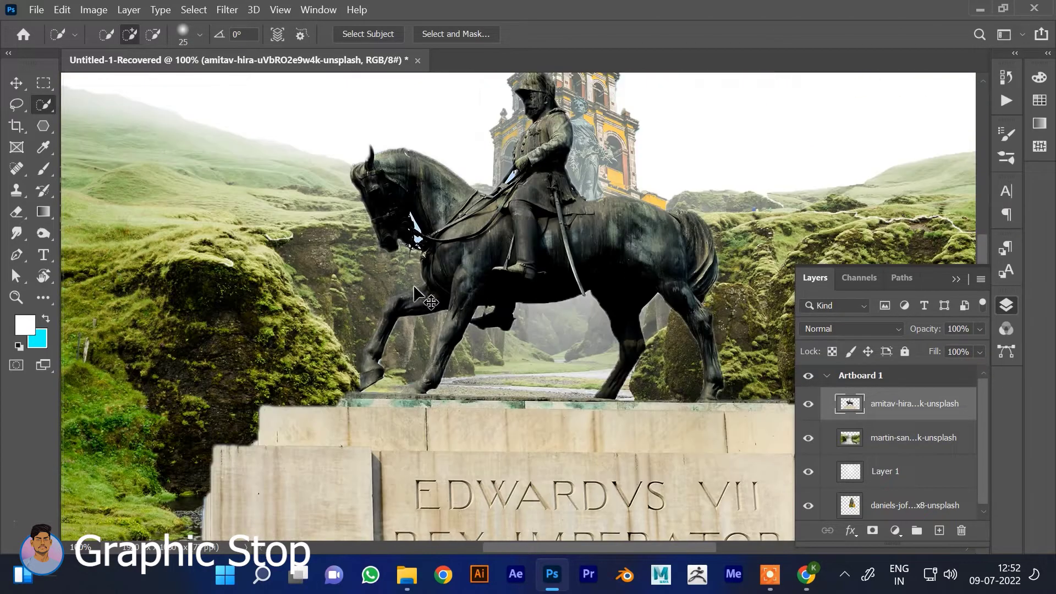
scroll(472, 328, "down", 2)
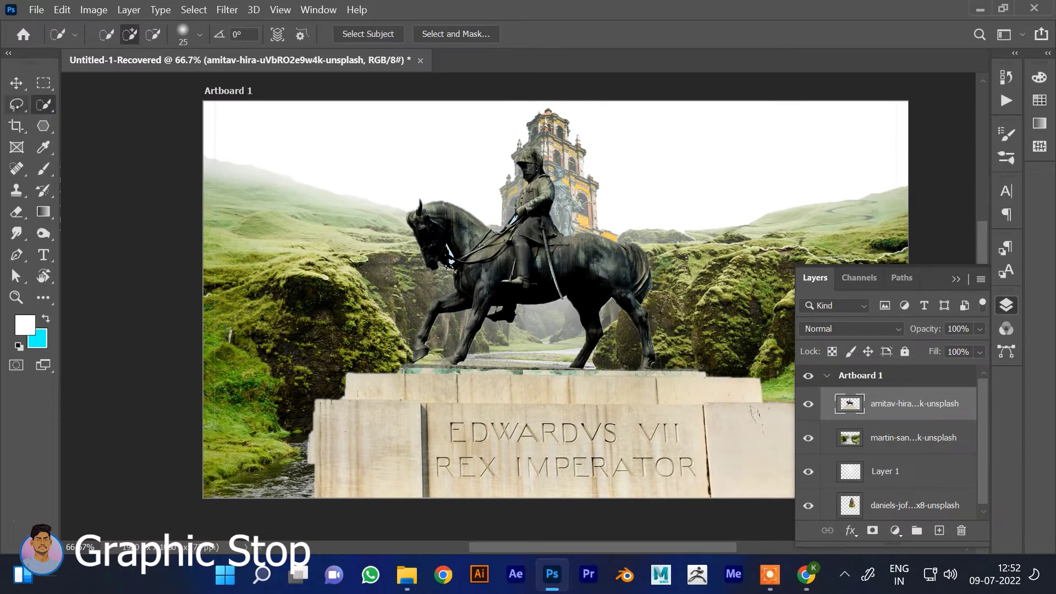
Trace a pen path around the statue's stone pedestal, convert it to a selection and delete it
key("p")
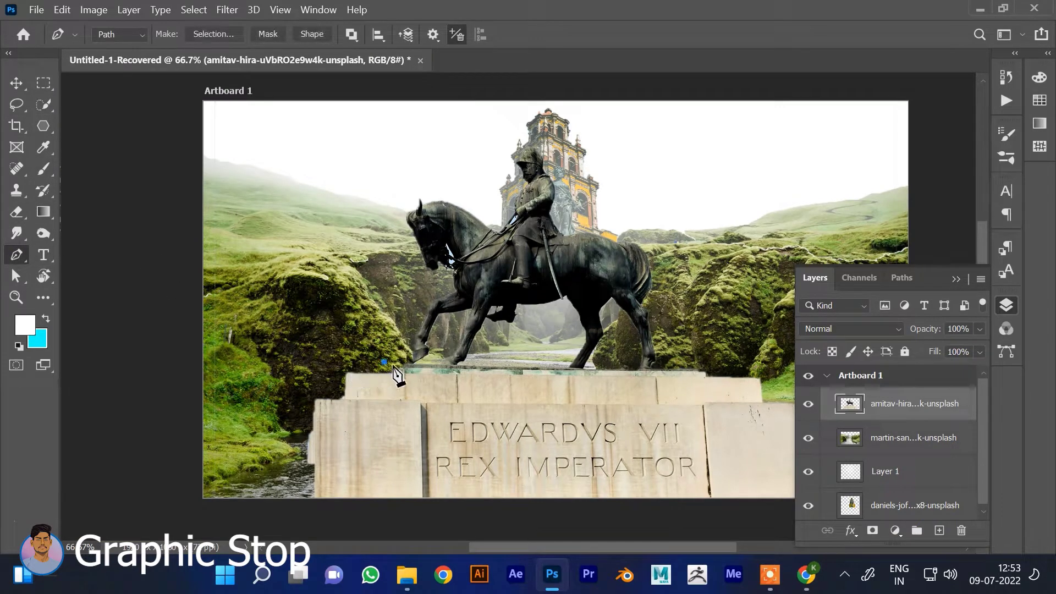
left_click(775, 367)
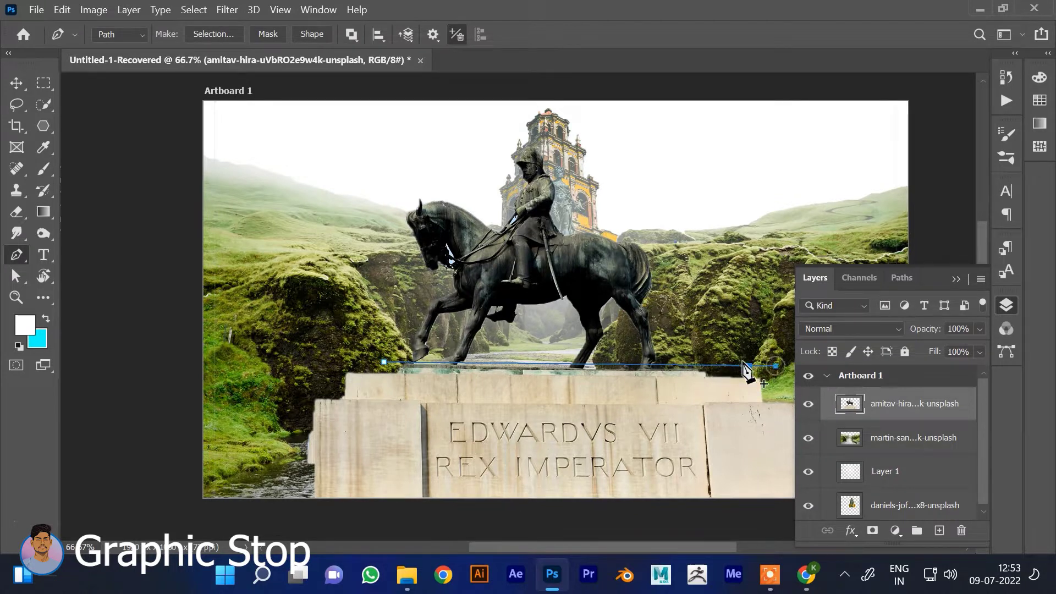
left_click_drag(731, 352, 569, 254)
left_click(687, 326)
left_click(683, 405)
left_click_drag(488, 438, 478, 437)
left_click(111, 422)
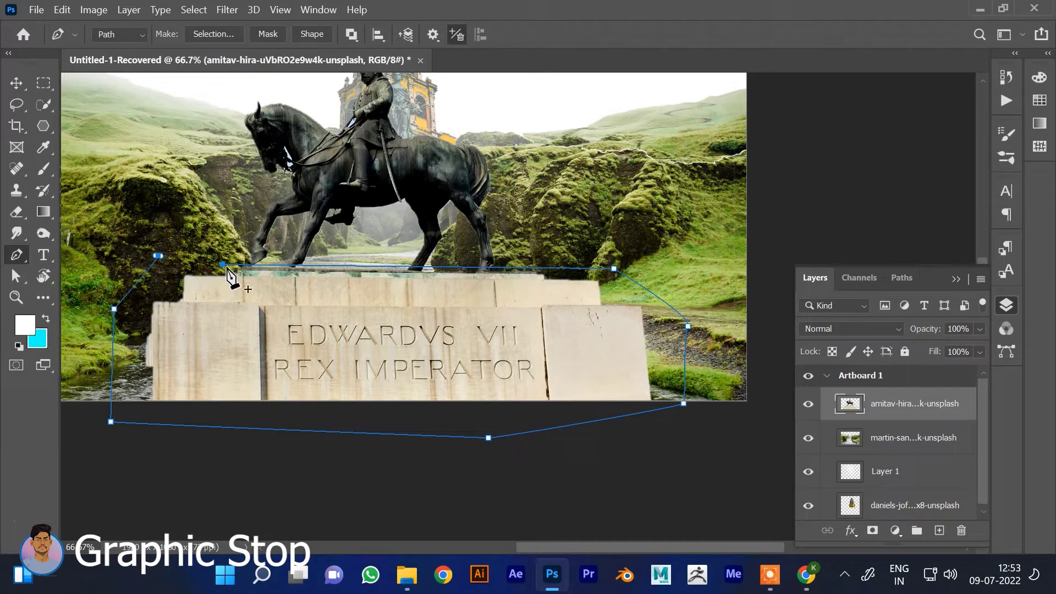
key("ctrl+Return")
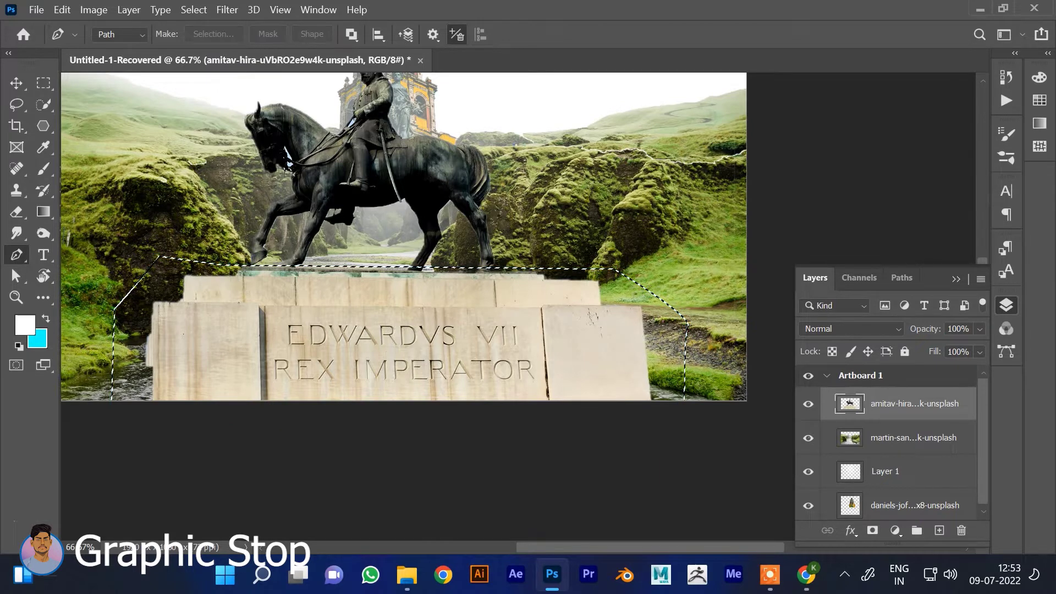
key("Delete")
key("v")
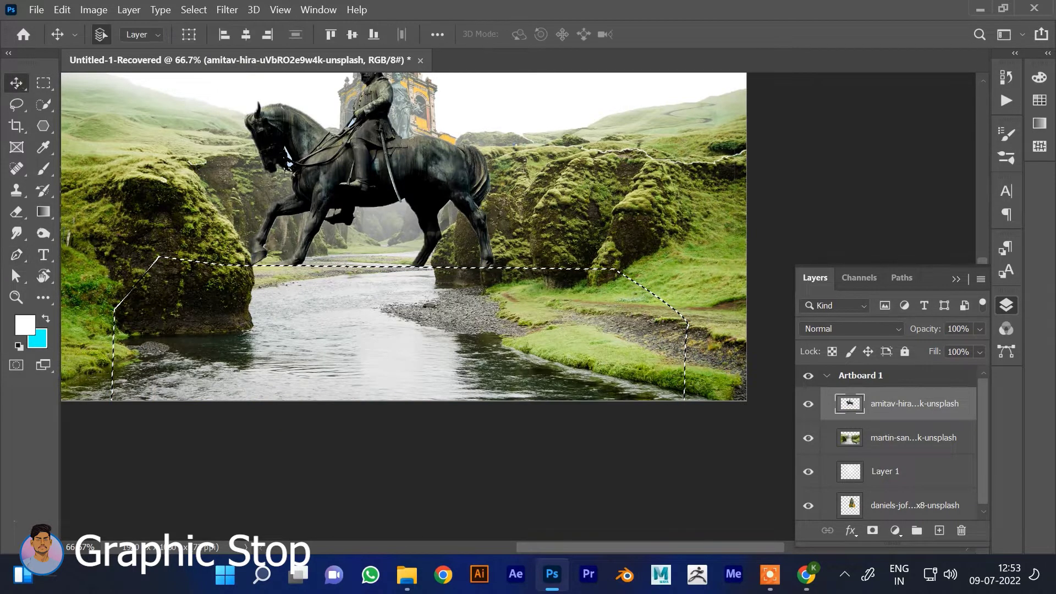
Flip the horse-rider statue horizontally so it faces right, positioned over the river
key("ctrl+d")
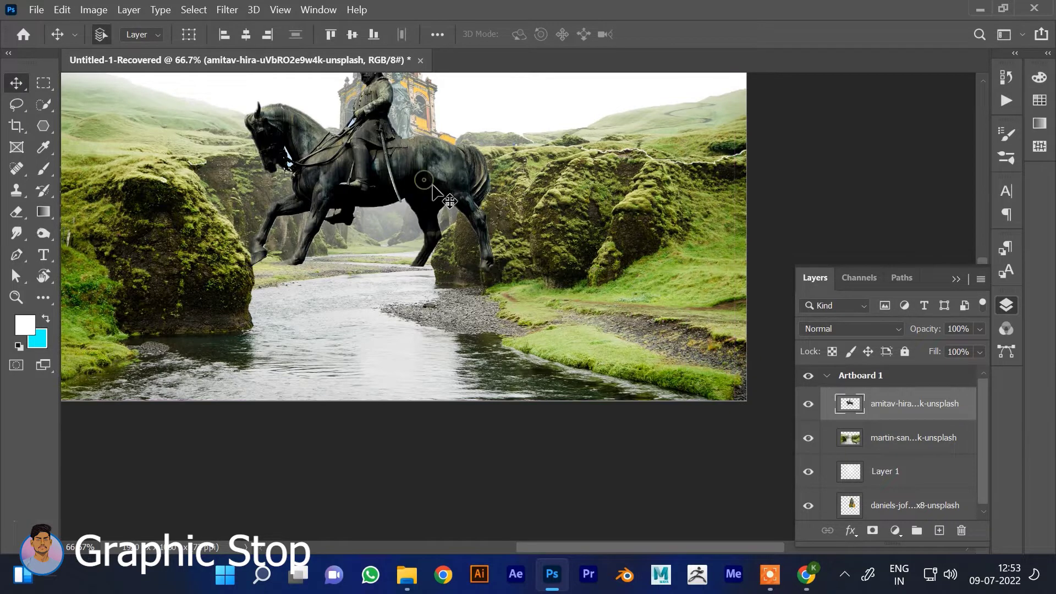
key("ctrl+t")
left_click_drag(487, 242, 518, 336)
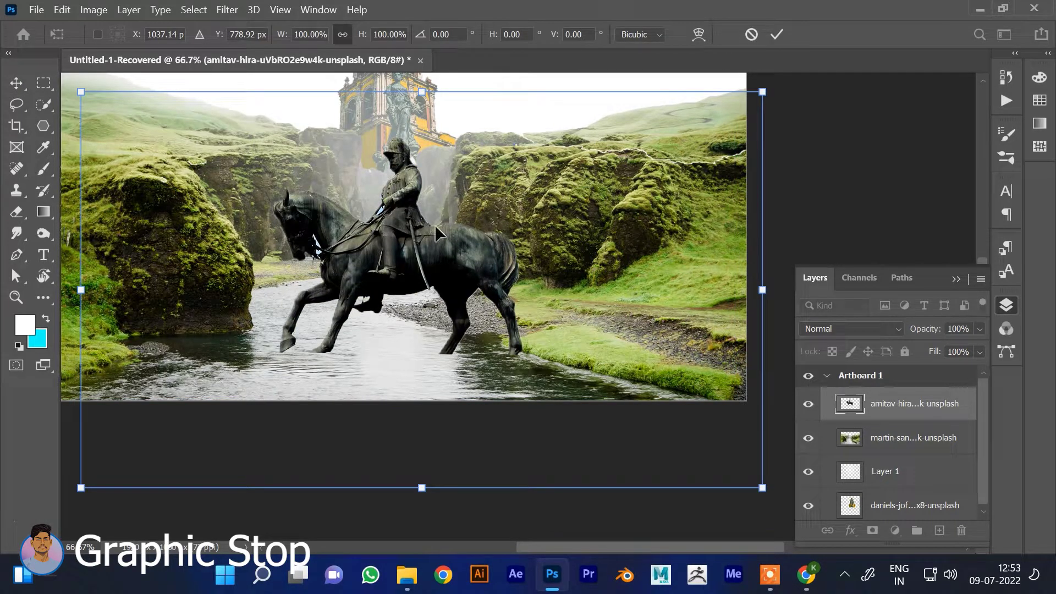
right_click(407, 234)
left_click(456, 363)
right_click(417, 254)
left_click(467, 531)
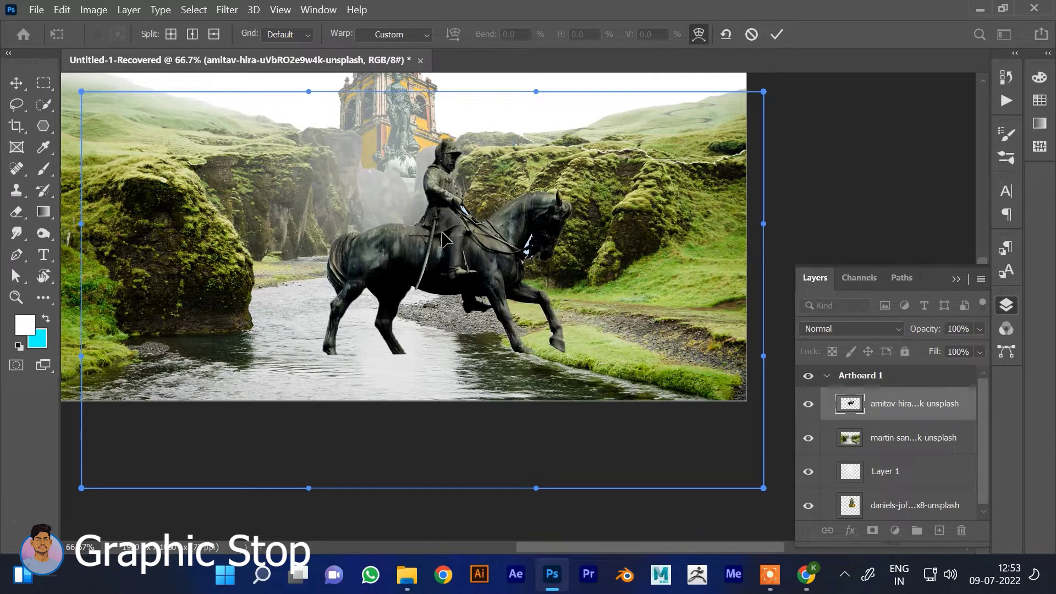
right_click(442, 233)
left_click(454, 237)
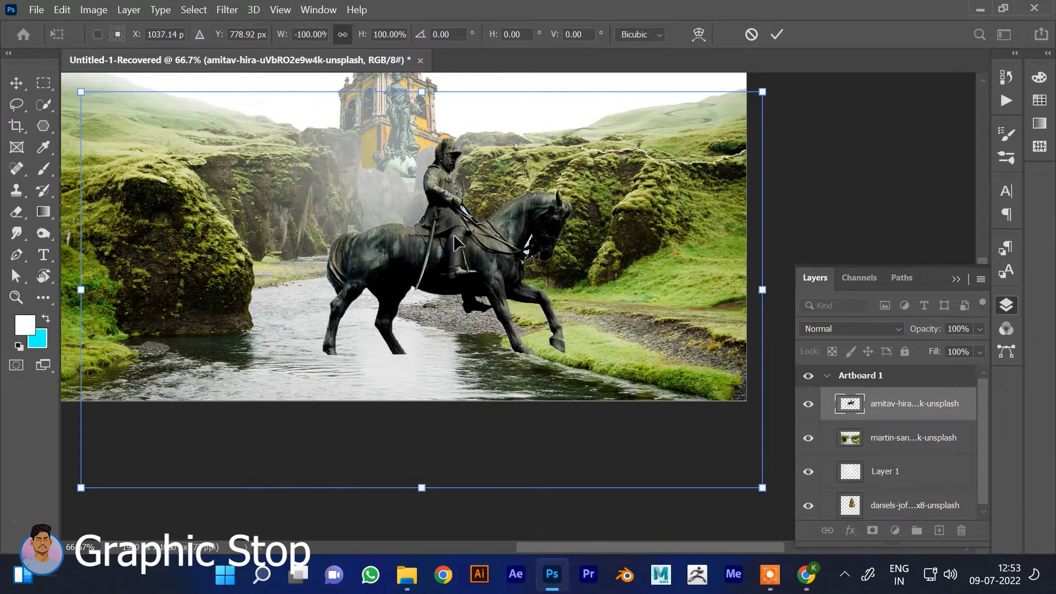
key("Return")
Shrink the statue to about 23% and place it on the left gravel bank
left_click_drag(454, 242, 334, 220)
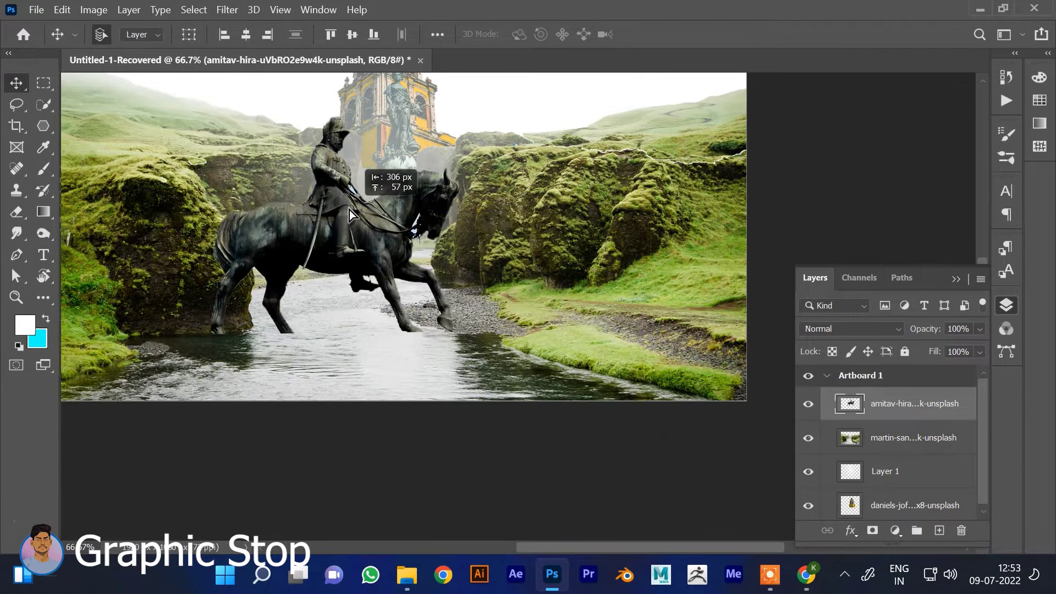
key("ctrl+t")
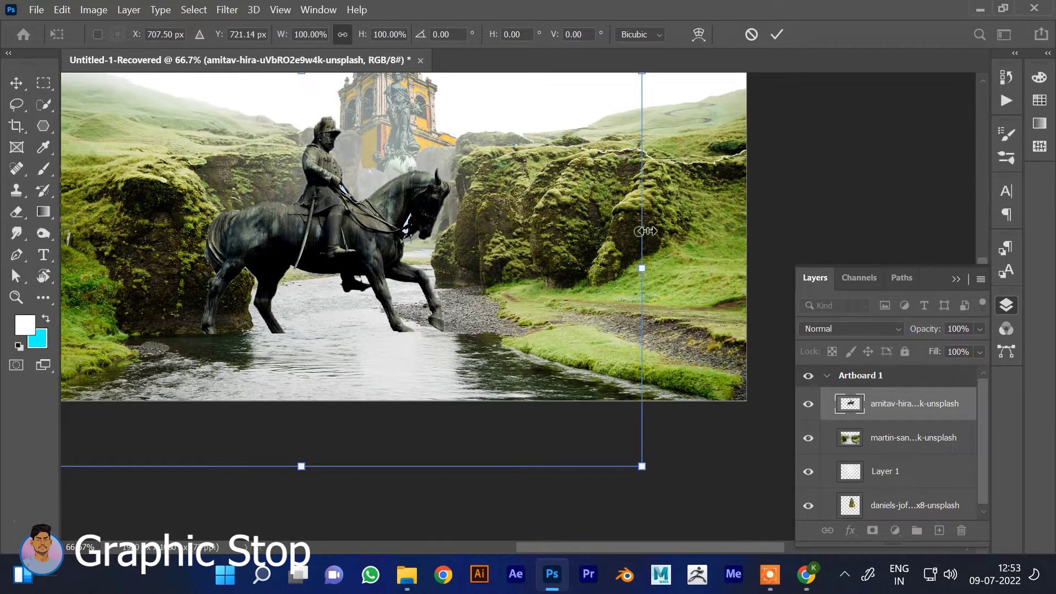
left_click_drag(645, 200, 358, 264)
left_click_drag(258, 271, 379, 242)
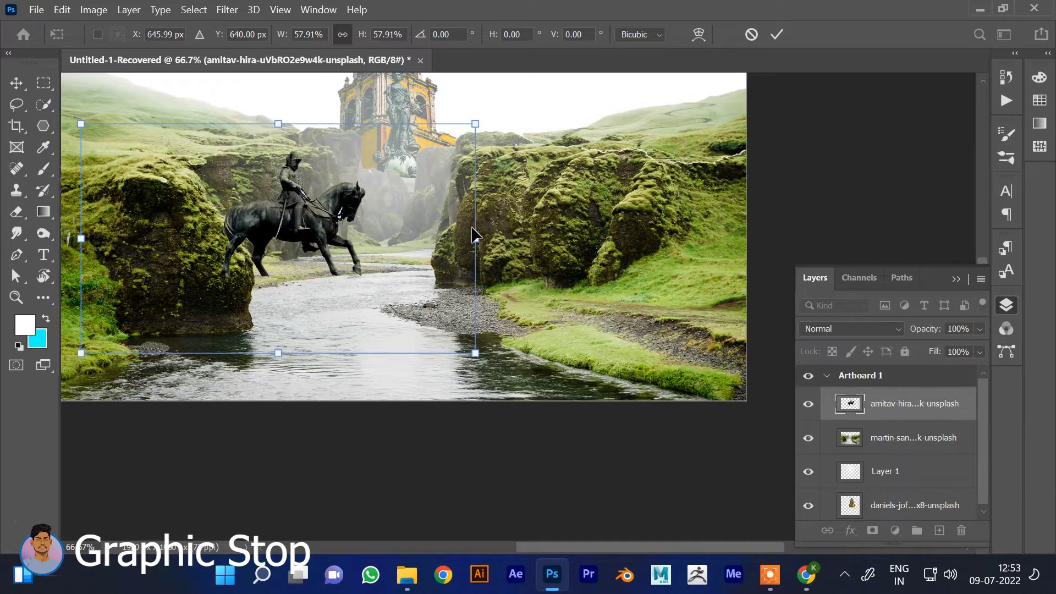
left_click_drag(476, 240, 340, 243)
left_click_drag(245, 247, 329, 254)
left_click_drag(413, 244, 329, 236)
left_click_drag(261, 256, 301, 264)
key("ctrl+plus")
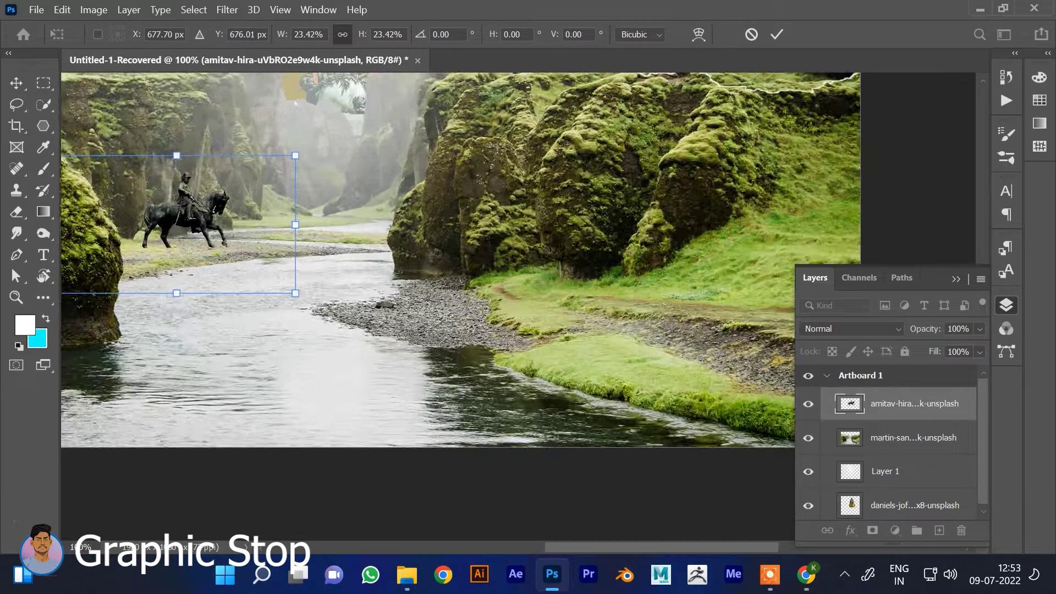
key("ctrl+plus")
left_click_drag(240, 195, 622, 342)
left_click_drag(370, 278, 328, 274)
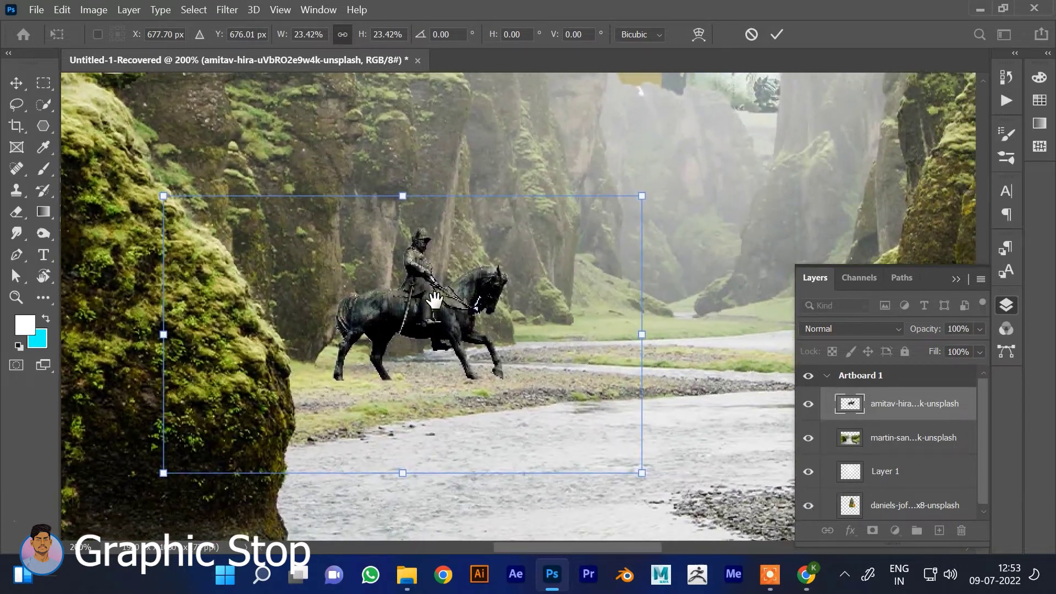
key("Return")
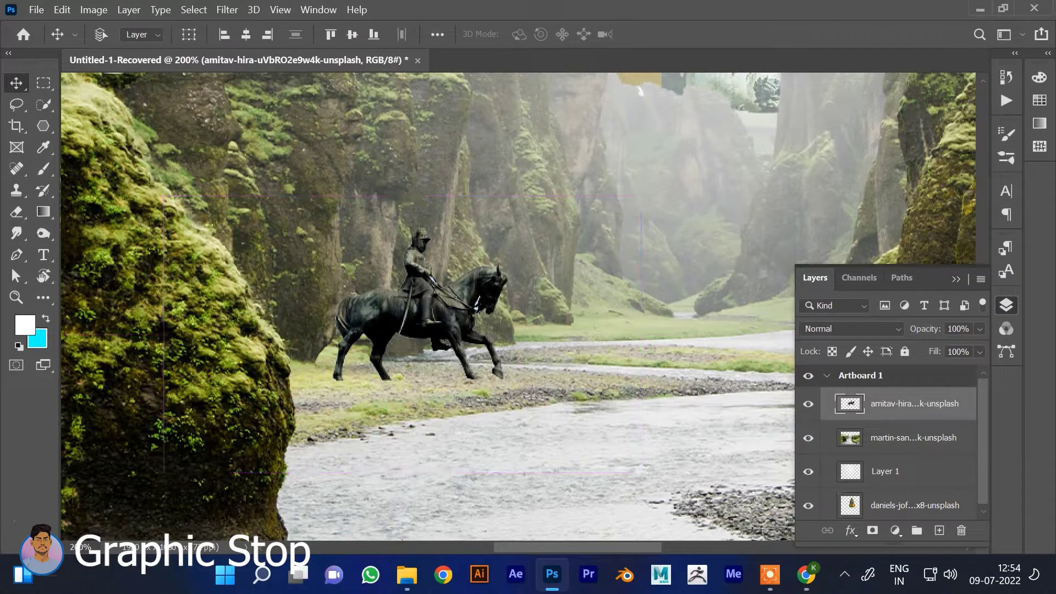
key("ctrl+t")
Warp the horseman statue so it lifts slightly upward, and commit the warp
right_click(507, 344)
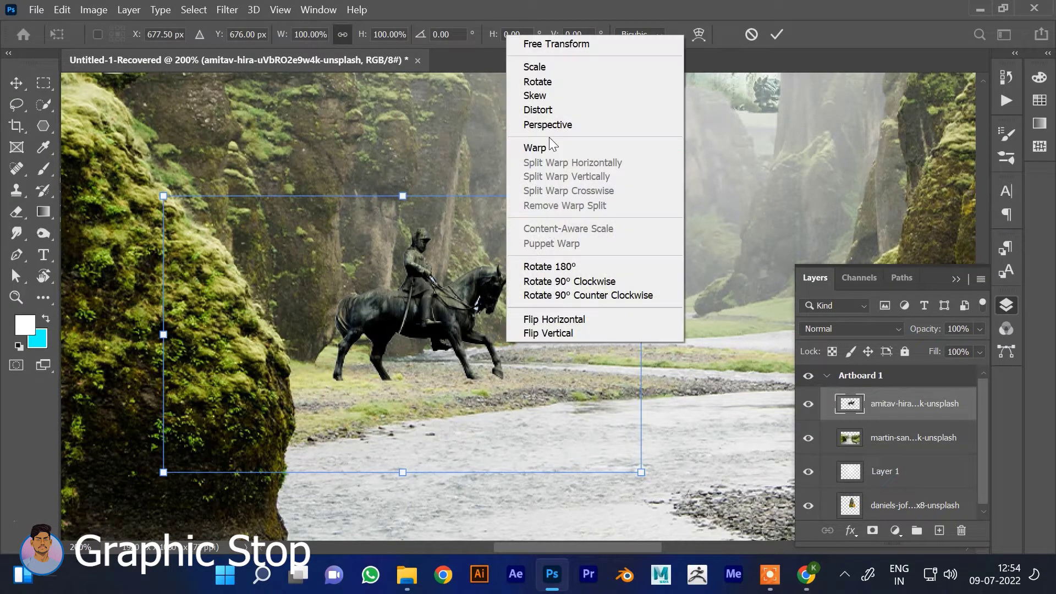
left_click(541, 146)
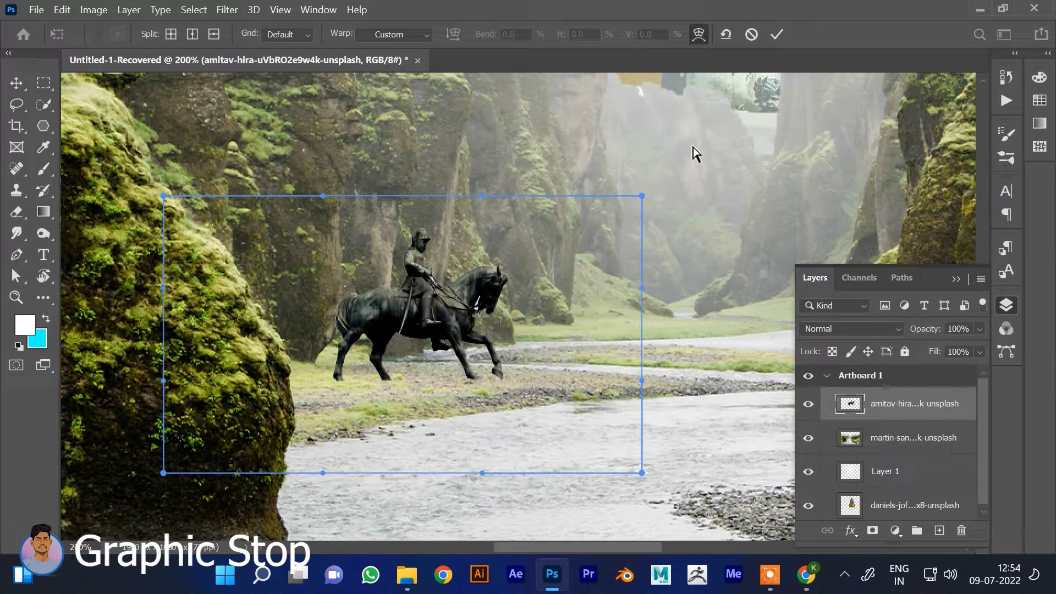
left_click_drag(552, 266, 552, 249)
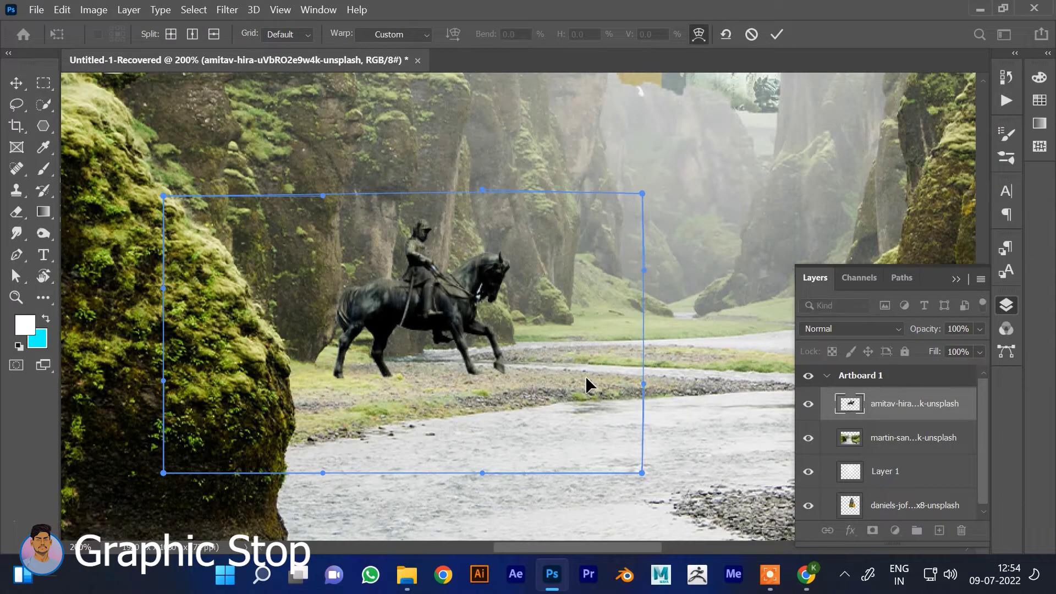
left_click_drag(585, 375, 572, 385)
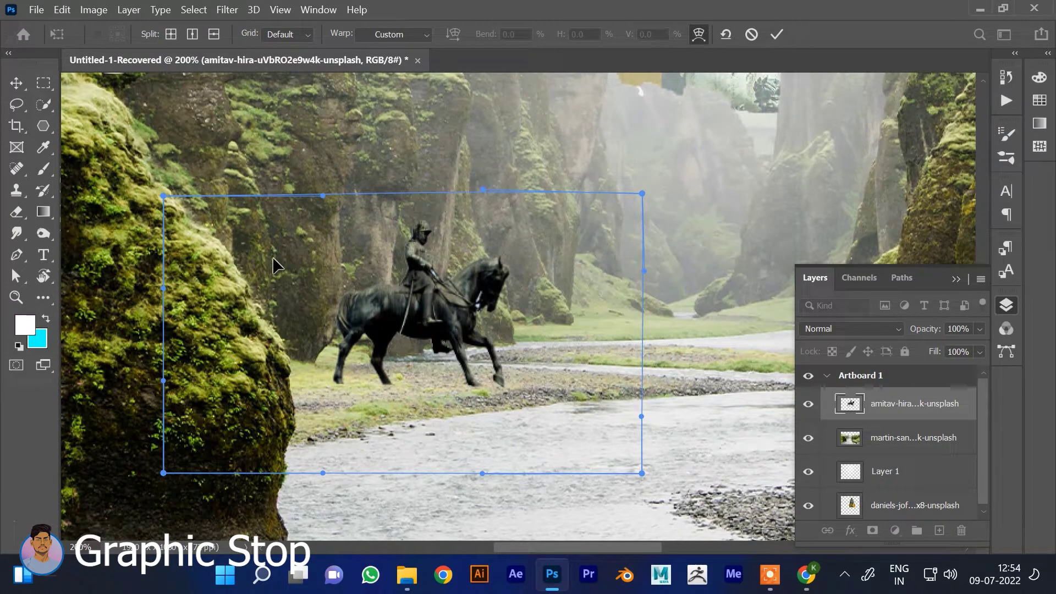
left_click_drag(273, 257, 282, 253)
left_click_drag(411, 197, 407, 182)
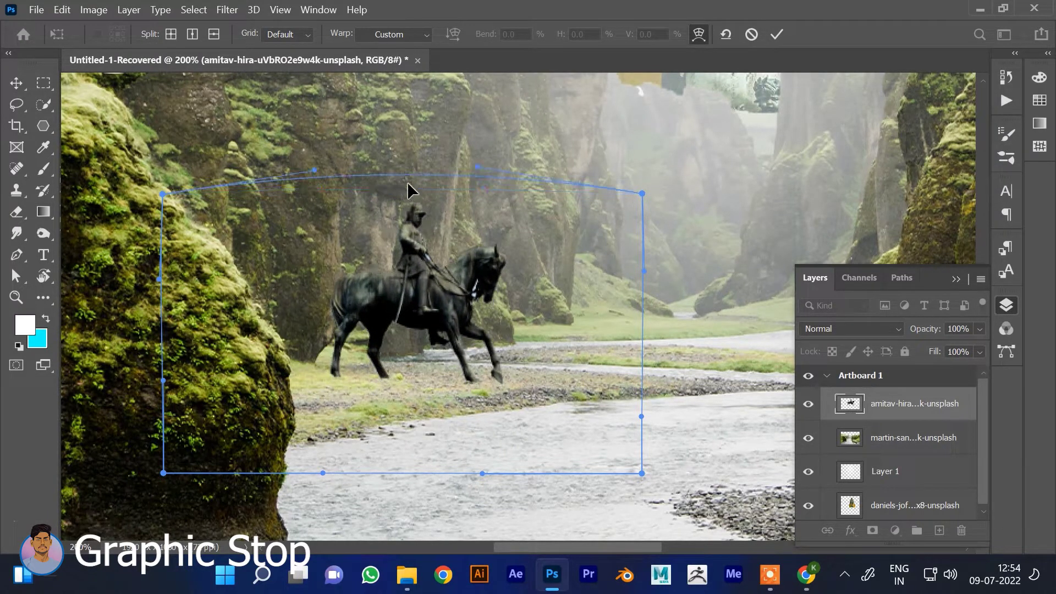
key("Return")
Fit the artboard in view and place the horseman on the grassy left riverbank
key("ctrl+0")
left_click_drag(434, 373, 393, 362)
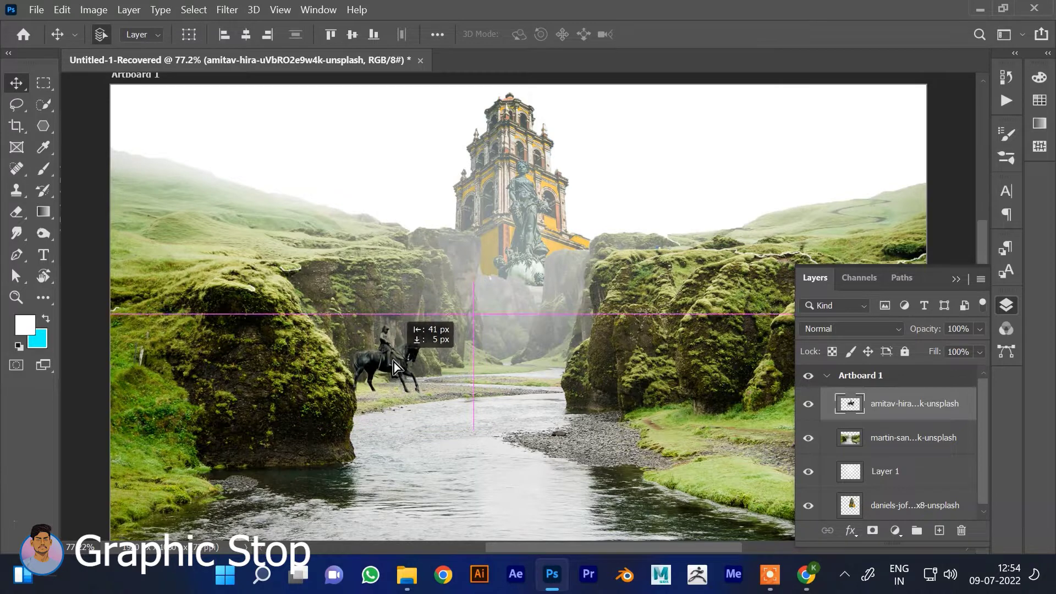
left_click_drag(393, 362, 428, 361)
left_click(431, 350)
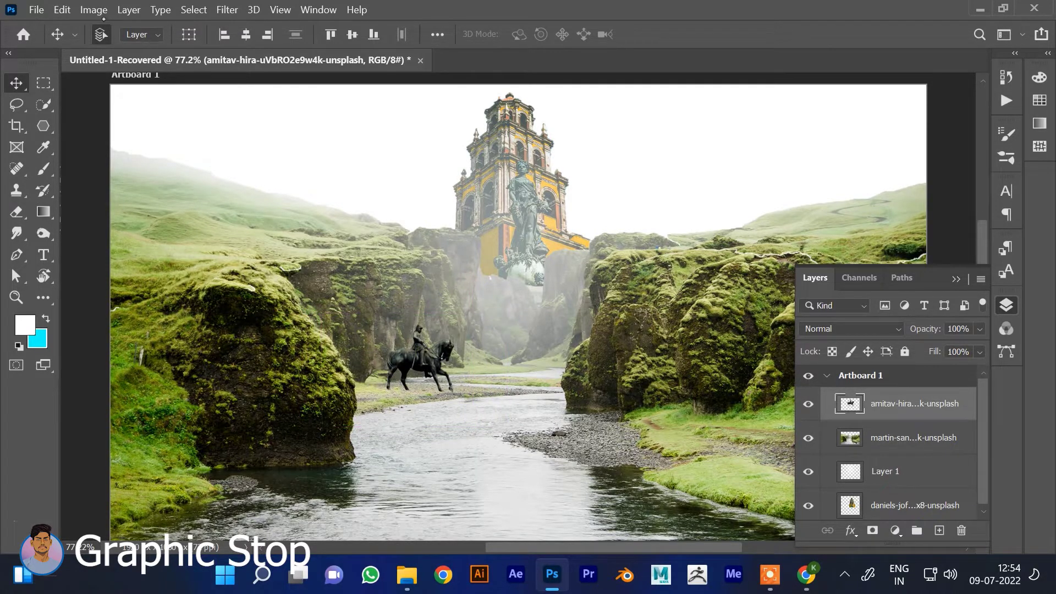
Apply a Color Balance adjustment shifting the statue's midtones toward magenta
left_click(95, 10)
left_click(305, 146)
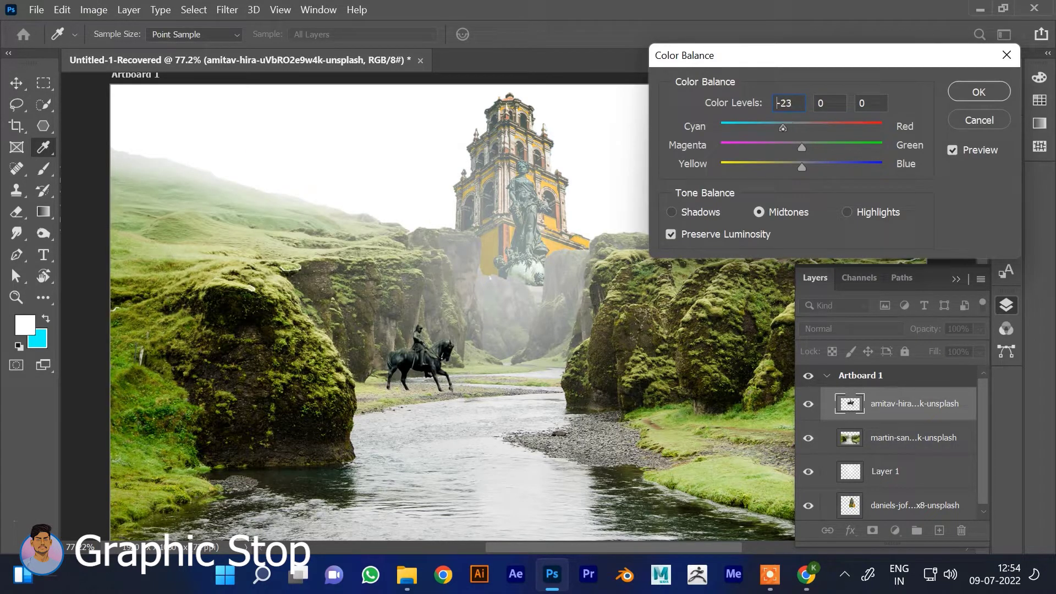
left_click_drag(806, 148, 792, 147)
left_click(978, 92)
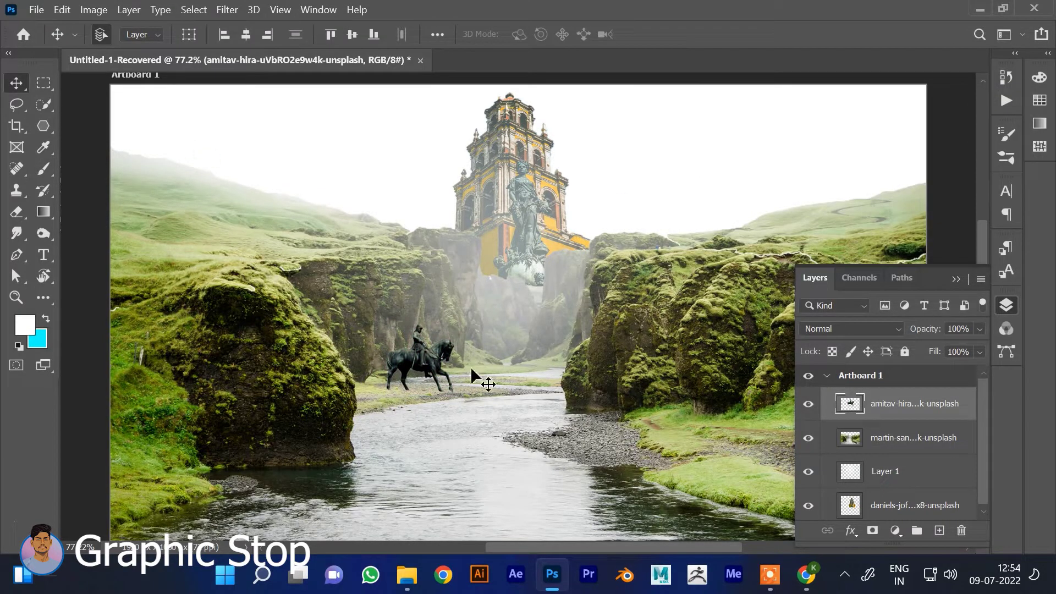
Add a new empty layer and a Color Balance adjustment layer with midtones +37, -18, -32
left_click(939, 530)
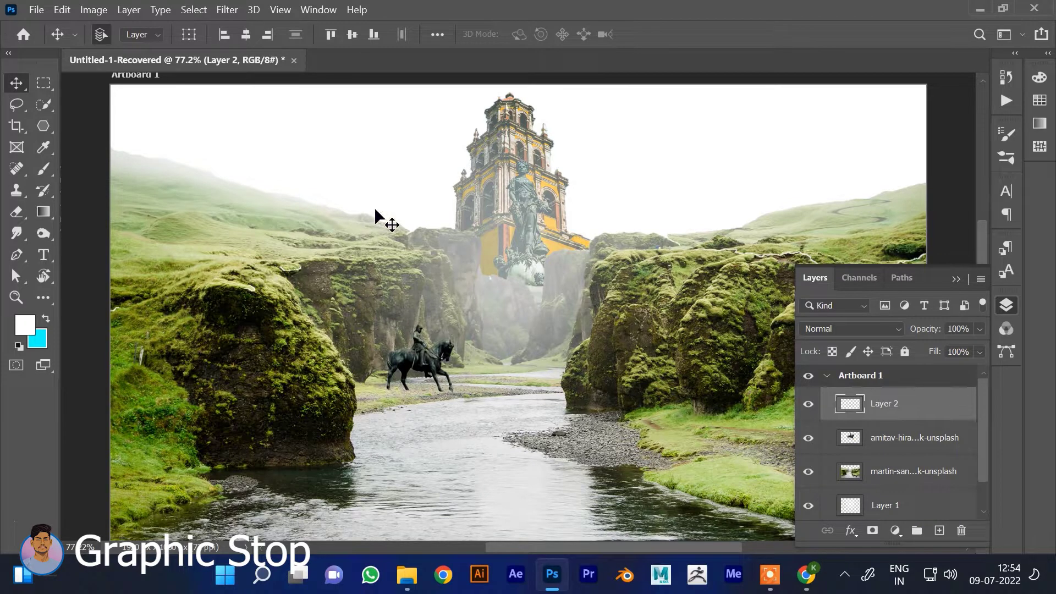
left_click(894, 530)
left_click(934, 385)
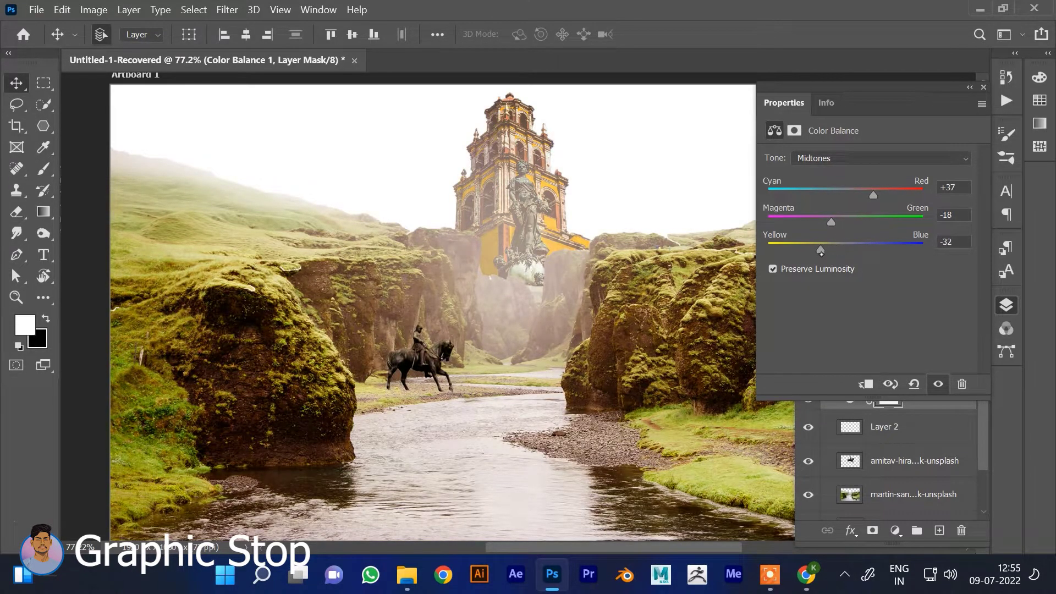
left_click(885, 427)
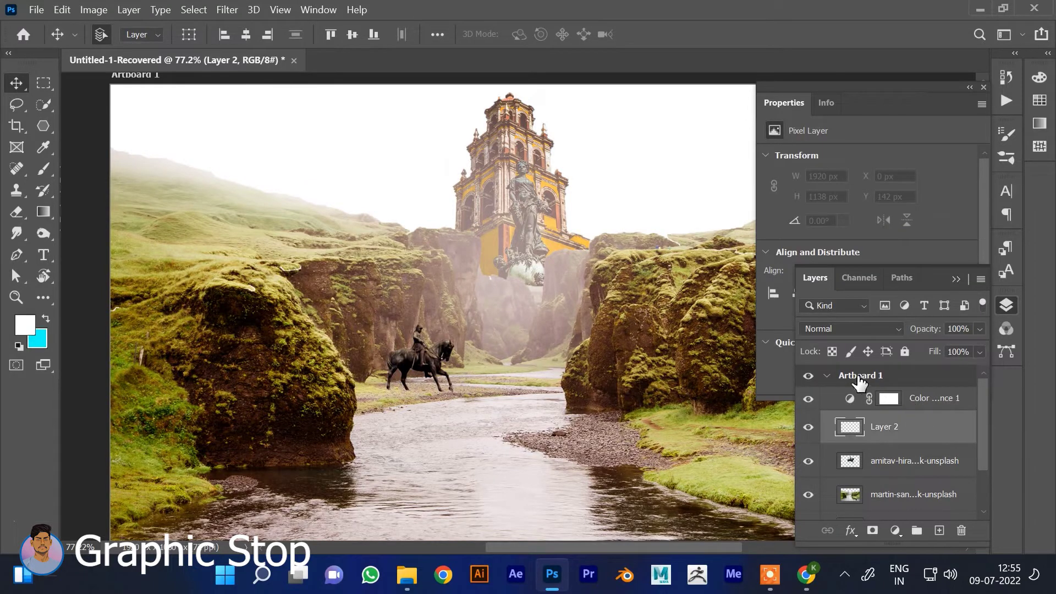
Place the sunset sky photo from File Explorer and move its layer to the bottom of the stack
left_click(406, 574)
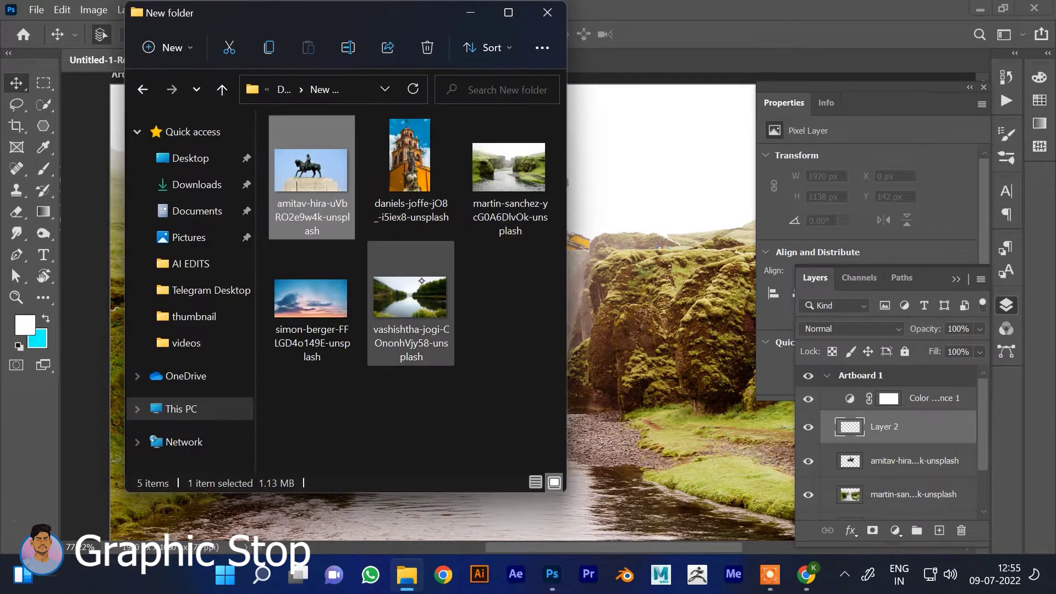
left_click_drag(318, 236, 608, 196)
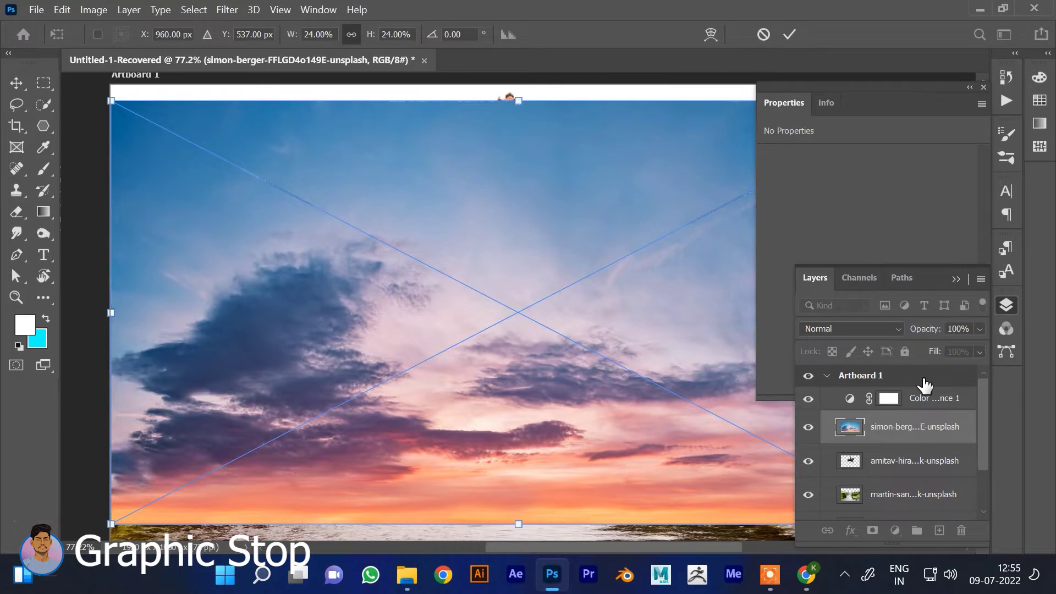
key("Return")
left_click_drag(915, 426, 907, 478)
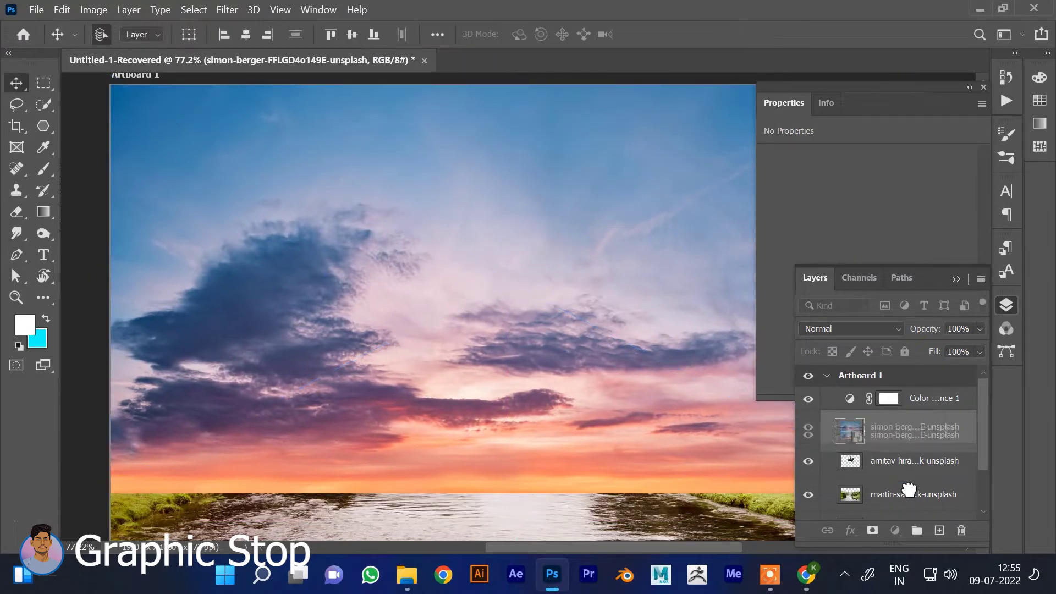
scroll(978, 468, "down", 2)
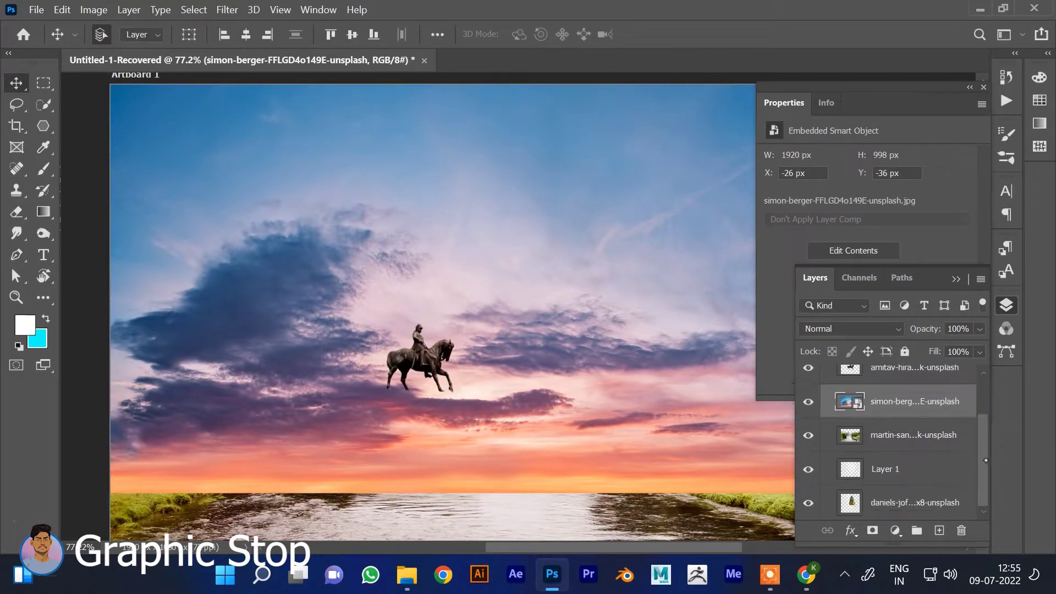
left_click_drag(921, 407, 929, 514)
Raise the sky image so purple-pink sunset clouds show behind the church tower
left_click_drag(649, 259, 694, 401)
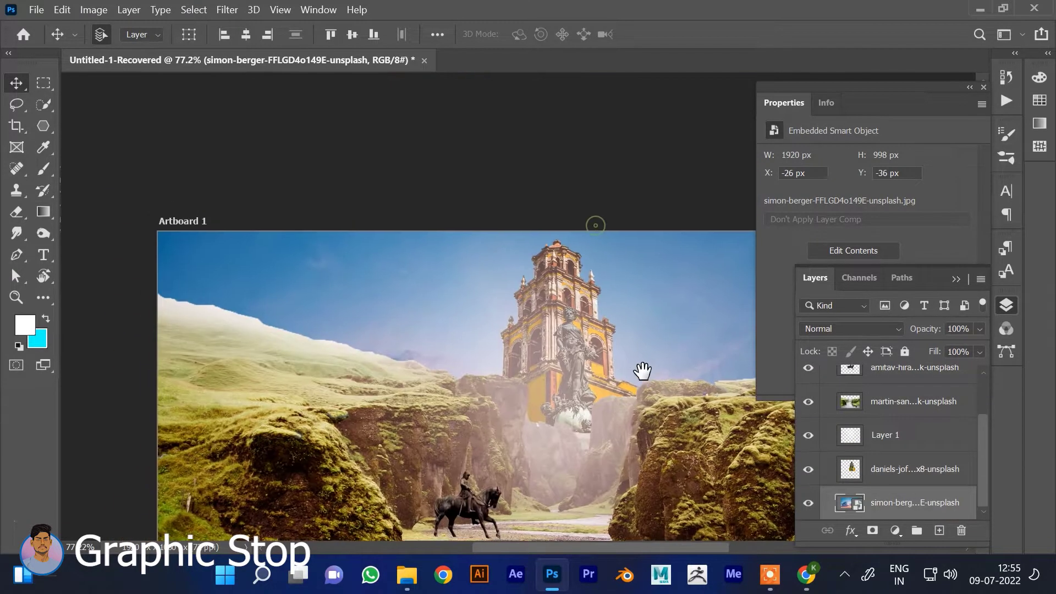
left_click(672, 337, "ctrl")
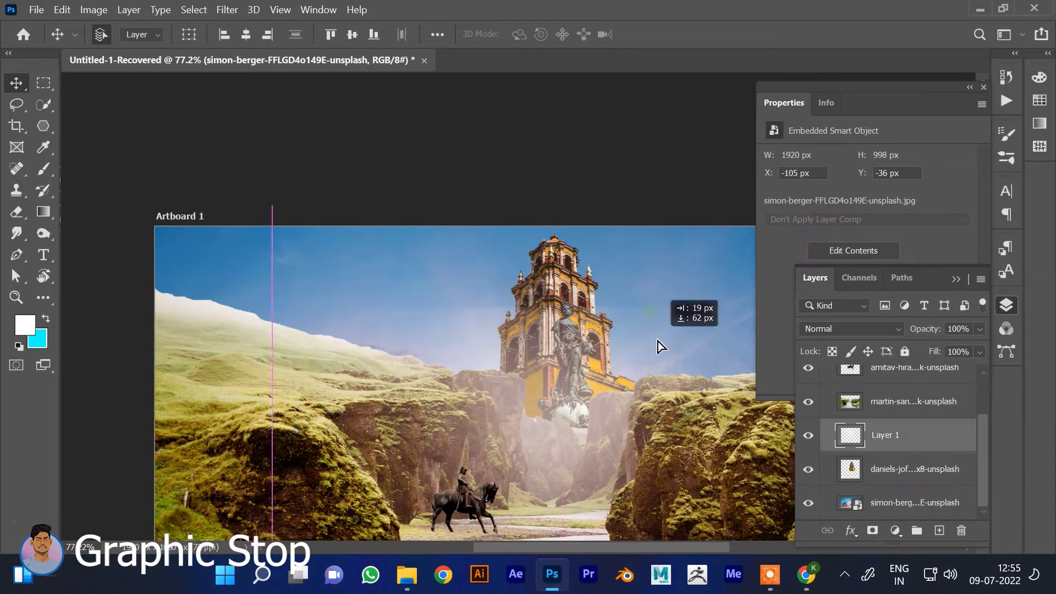
left_click(668, 338, "ctrl")
left_click_drag(638, 355, 677, 341)
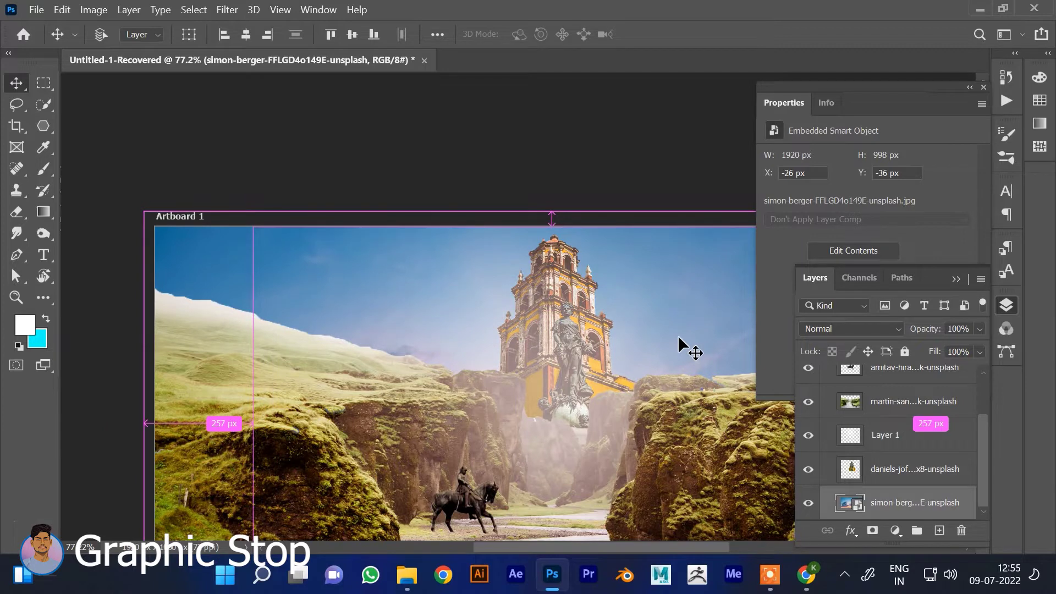
left_click_drag(676, 338, 677, 335)
mouse_move(189, 263)
left_mouse_down()
mouse_move(190, 156)
mouse_move(167, 202)
left_mouse_up()
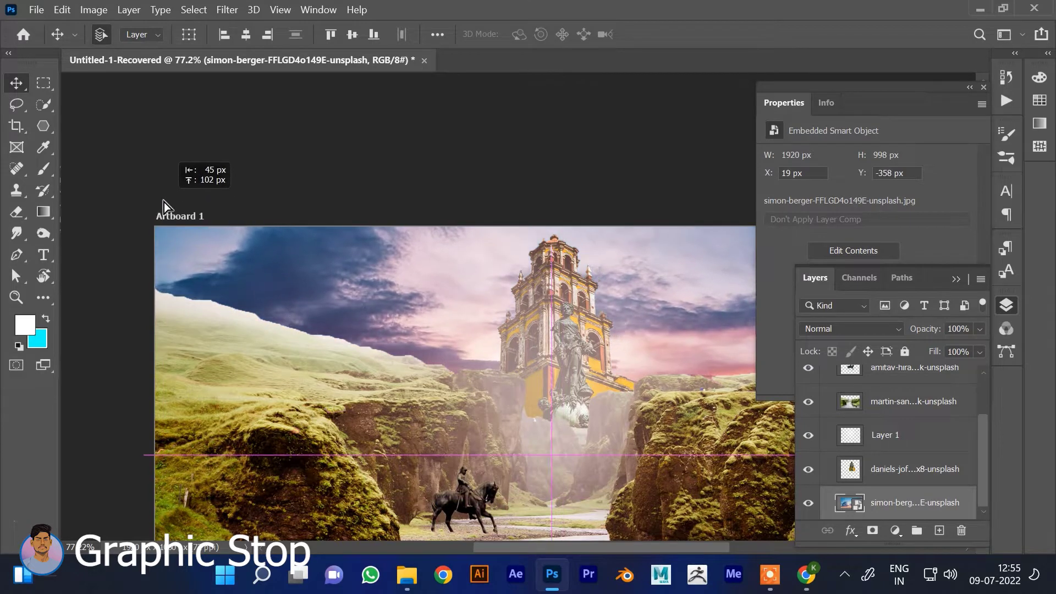
left_click_drag(167, 203, 172, 195)
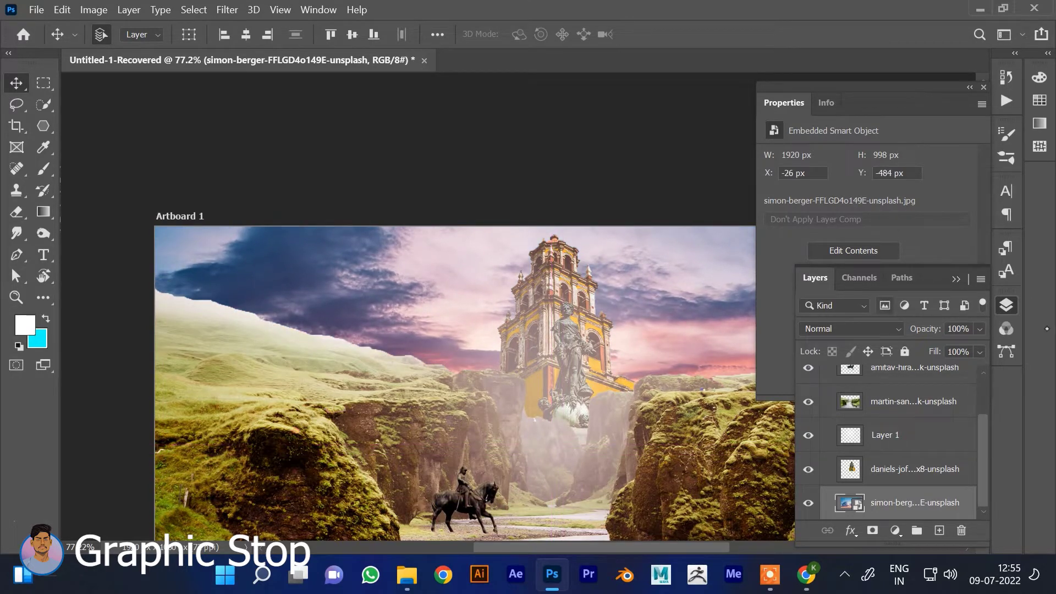
left_click_drag(641, 327, 553, 210)
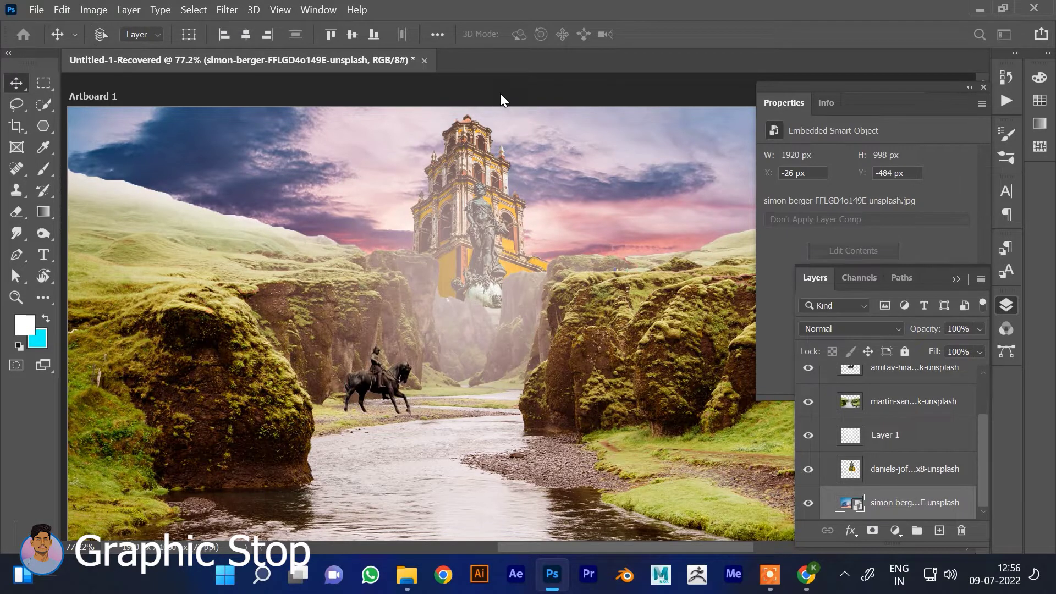
Save the composite to the Desktop as matte.psd, accepting the Photoshop format options
key("ctrl+s")
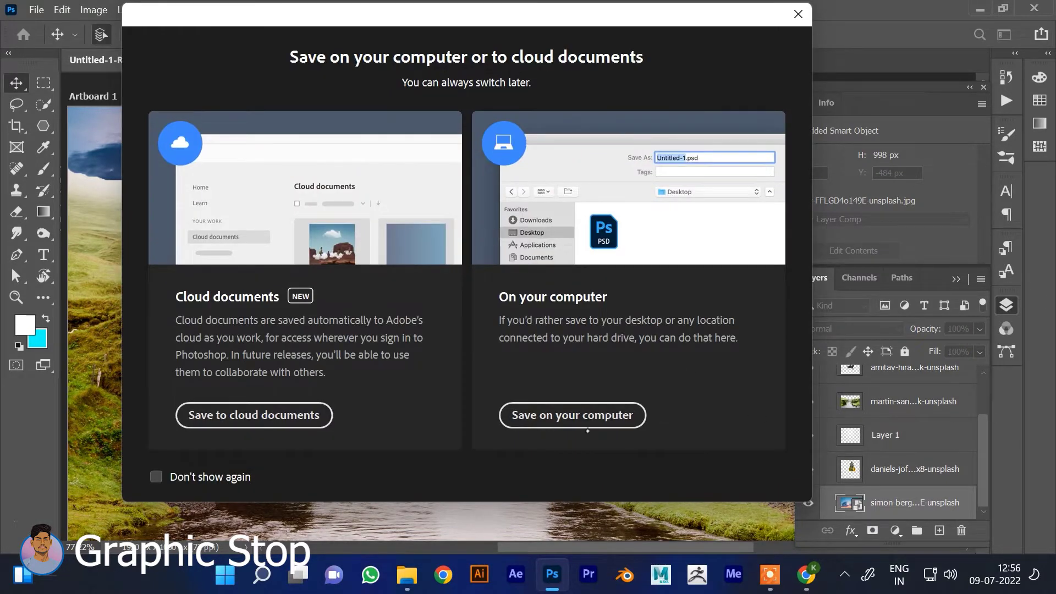
left_click(586, 423)
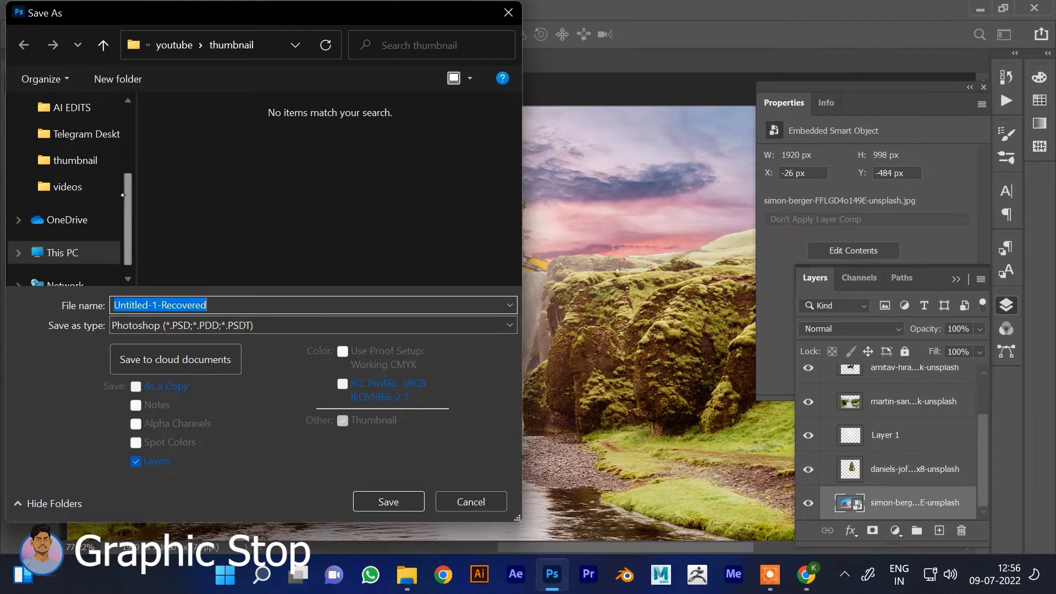
scroll(83, 192, "up", 3)
scroll(82, 169, "up", 3)
left_click(72, 140)
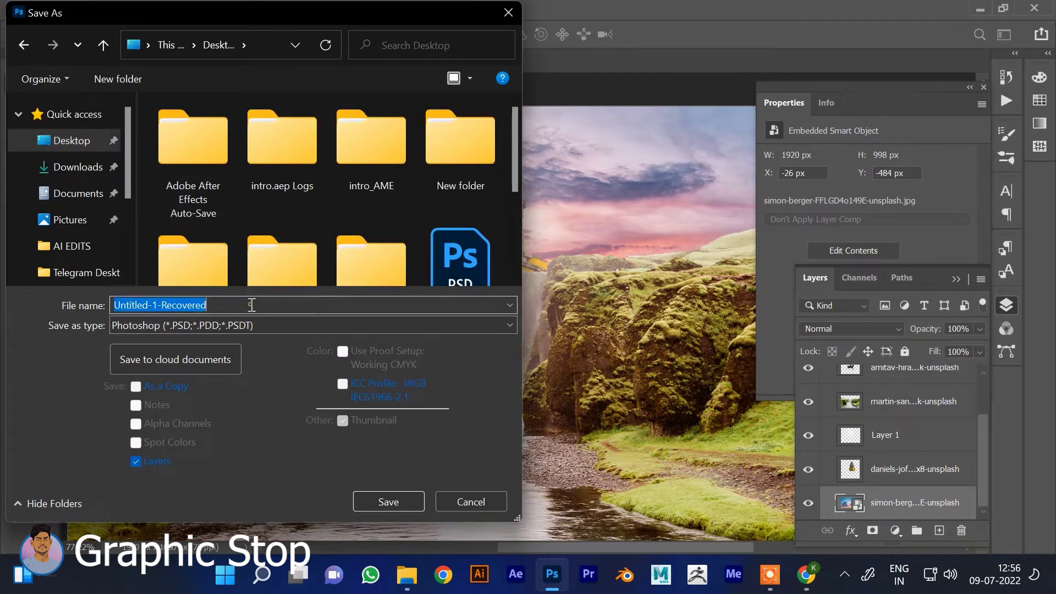
type("matte")
key("Return")
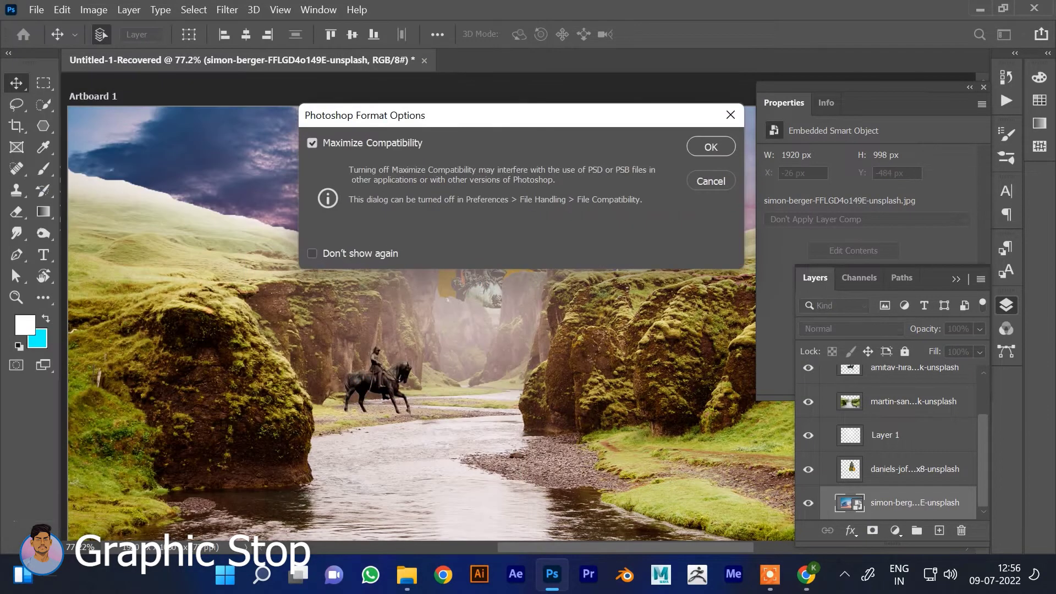
key("Return")
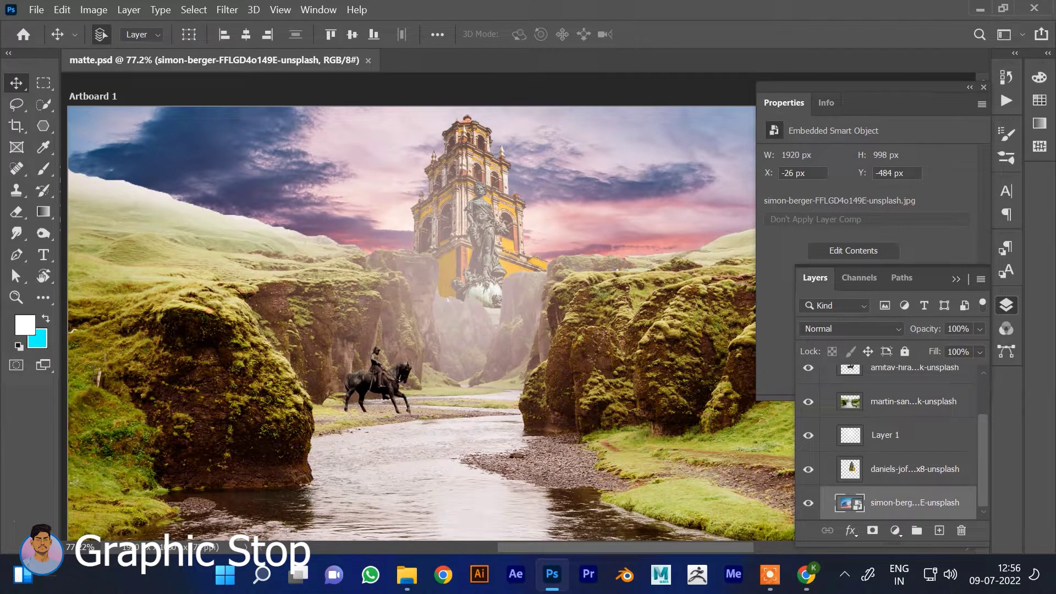
Apply Levels 48 / 0.88 / 252 to the canyon landscape layer
left_click(640, 344)
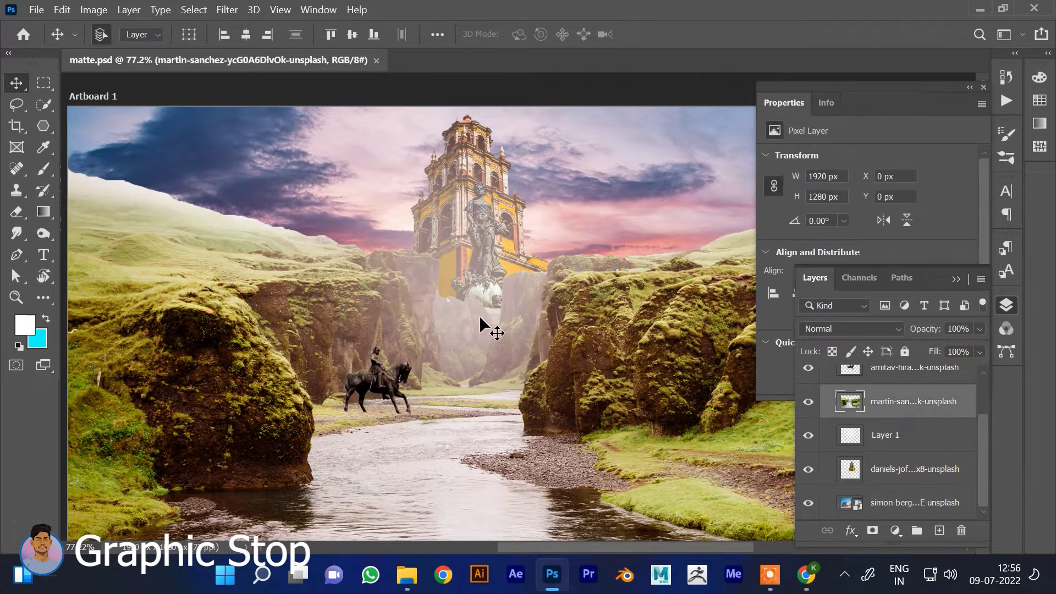
left_click(93, 9)
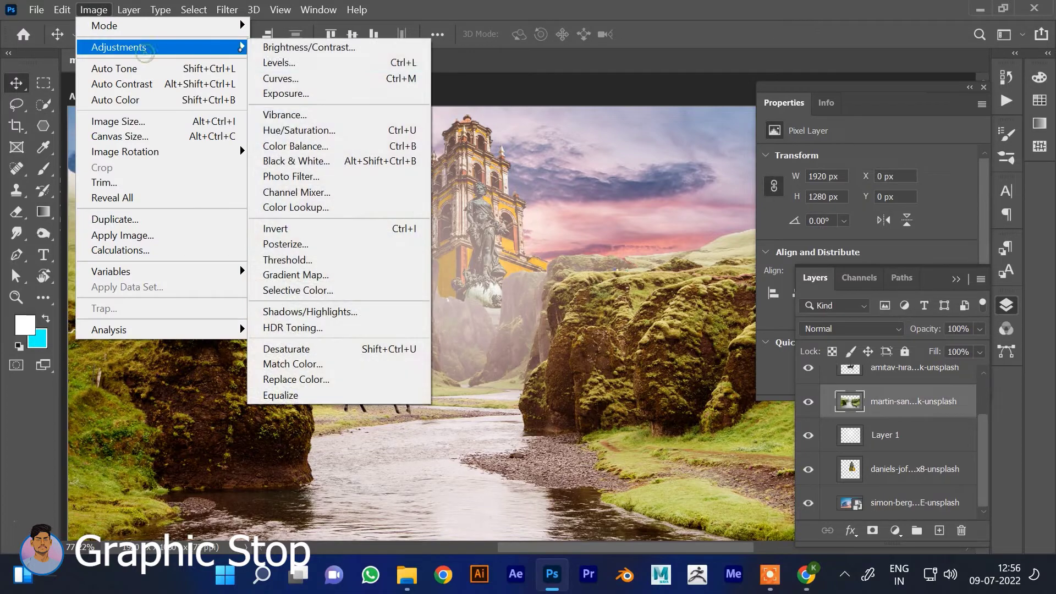
left_click(297, 65)
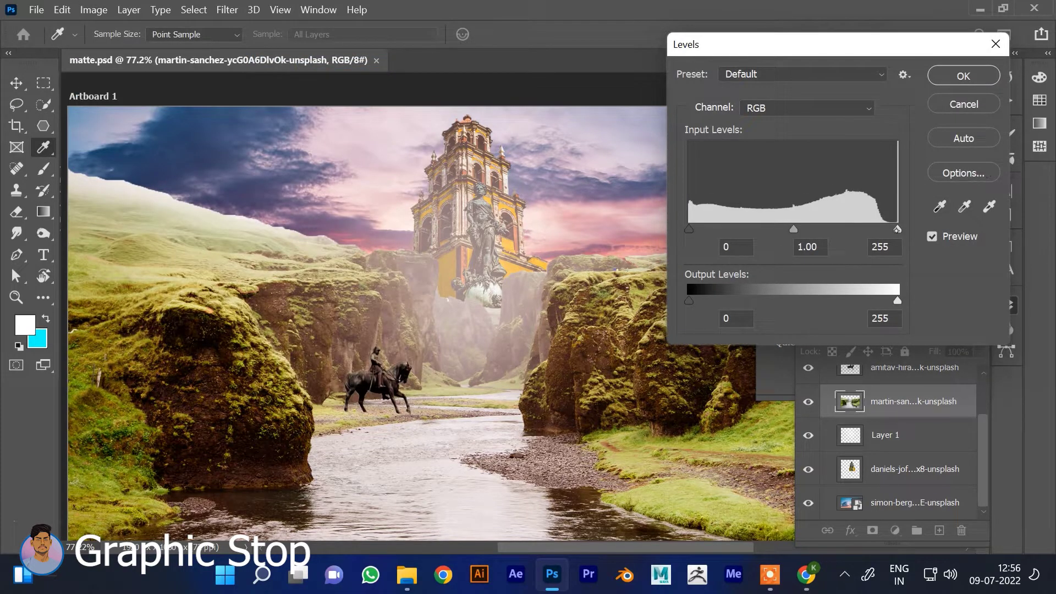
mouse_move(791, 229)
left_mouse_down()
mouse_move(853, 230)
mouse_move(835, 230)
left_mouse_up()
left_click_drag(688, 230, 732, 229)
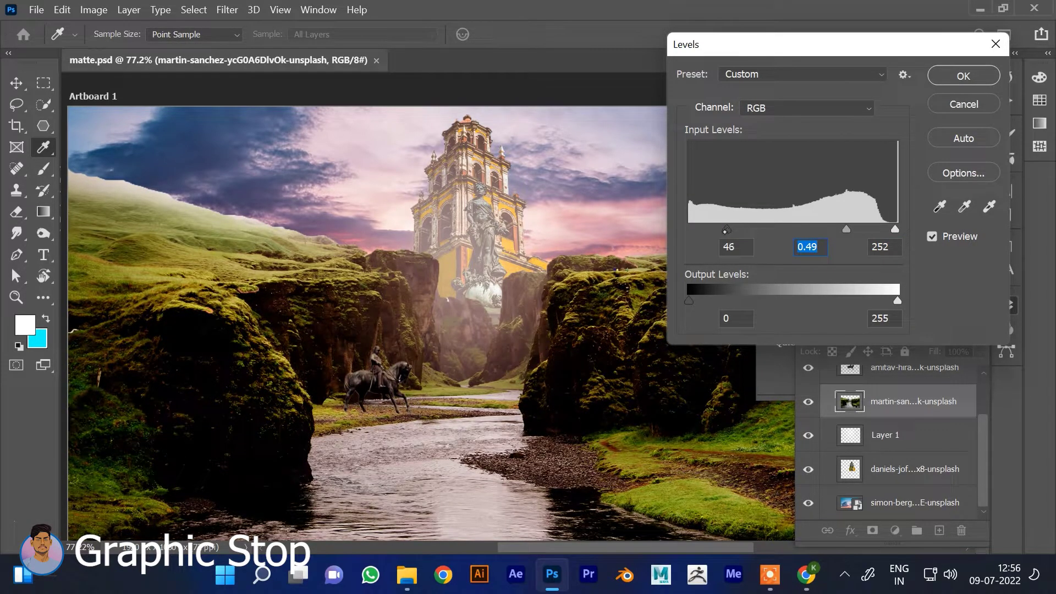
left_click_drag(846, 230, 819, 229)
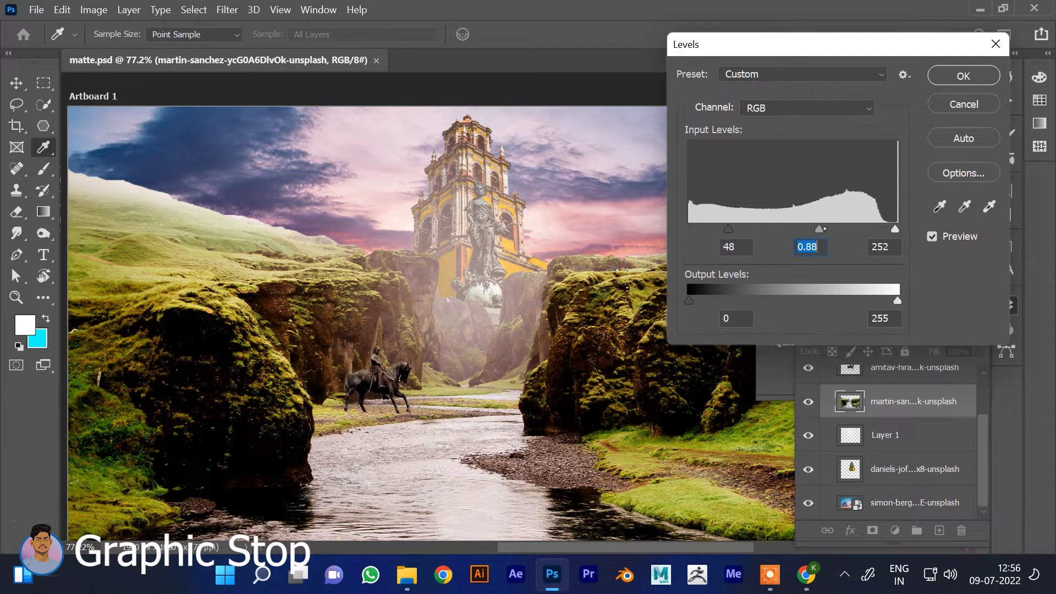
left_click(963, 76)
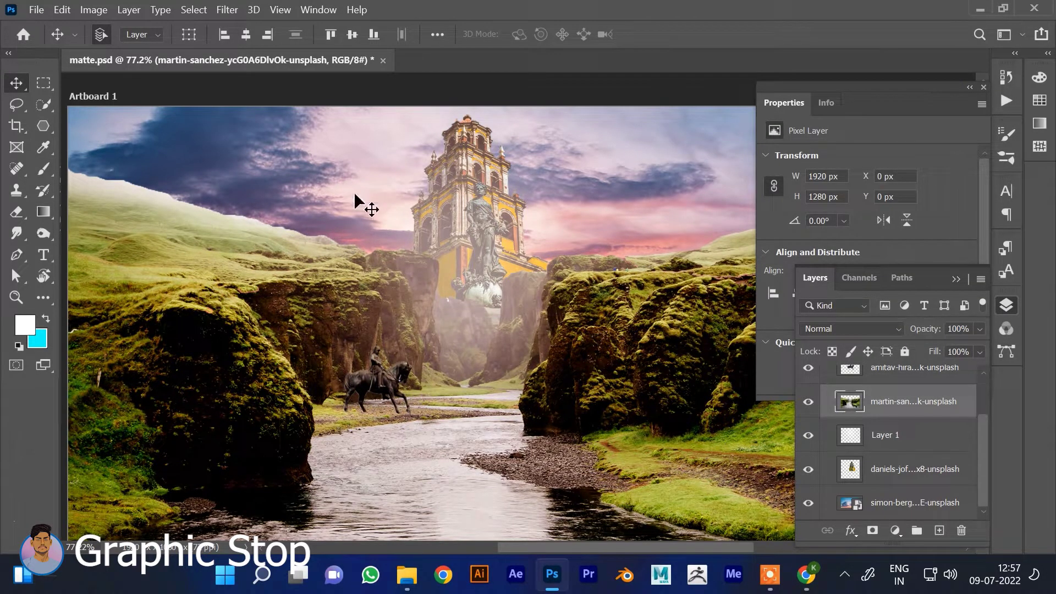
Apply a Channel Mixer to the canyon: red output Red +82, Green +24, Blue -22, Constant -14
left_click(98, 11)
mouse_move(119, 47)
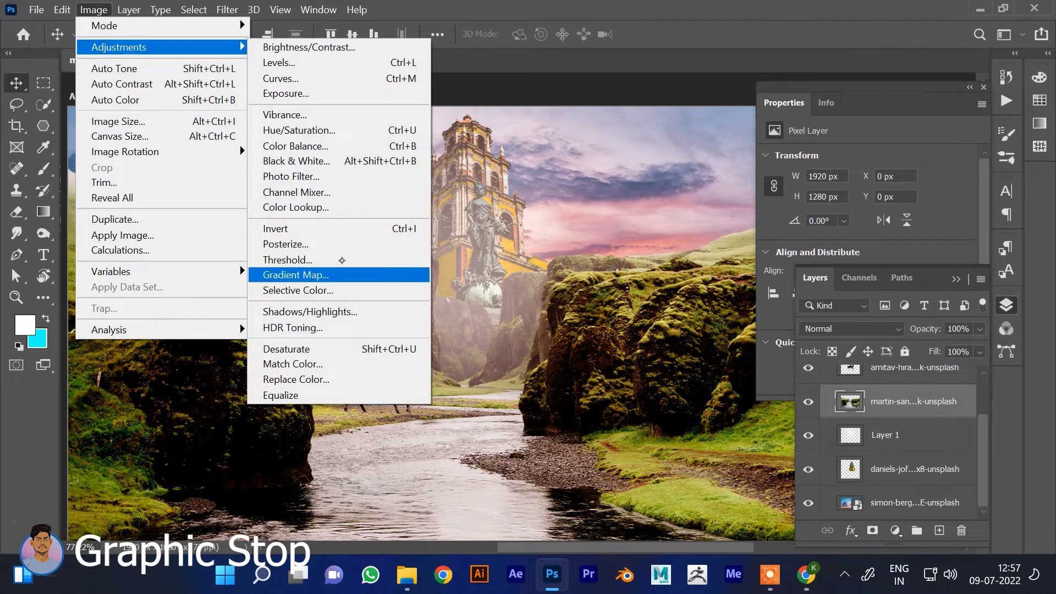
left_click(343, 195)
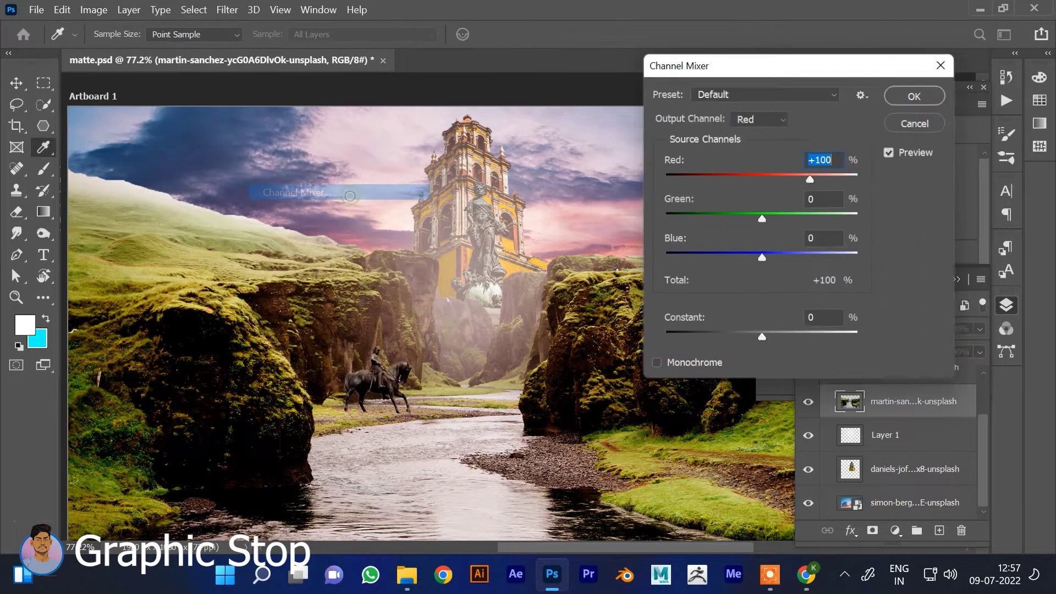
left_click(128, 187, "alt")
mouse_move(812, 178)
left_mouse_down()
mouse_move(785, 179)
mouse_move(816, 179)
mouse_move(804, 178)
left_mouse_up()
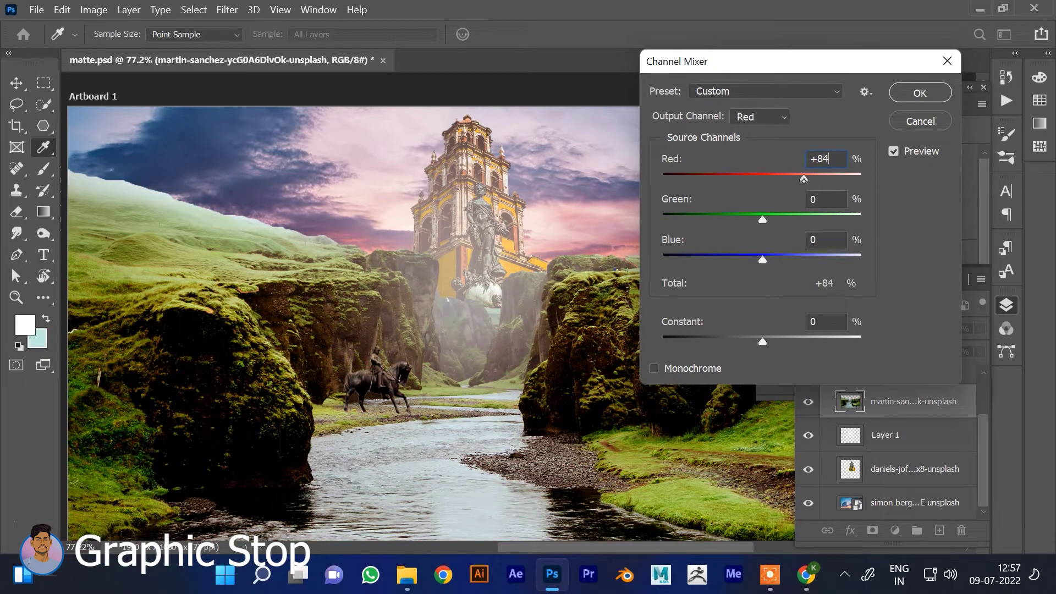
mouse_move(762, 218)
left_mouse_down()
mouse_move(785, 219)
mouse_move(773, 218)
left_mouse_up()
mouse_move(762, 259)
left_mouse_down()
mouse_move(739, 259)
mouse_move(750, 259)
left_mouse_up()
left_click_drag(732, 341, 755, 342)
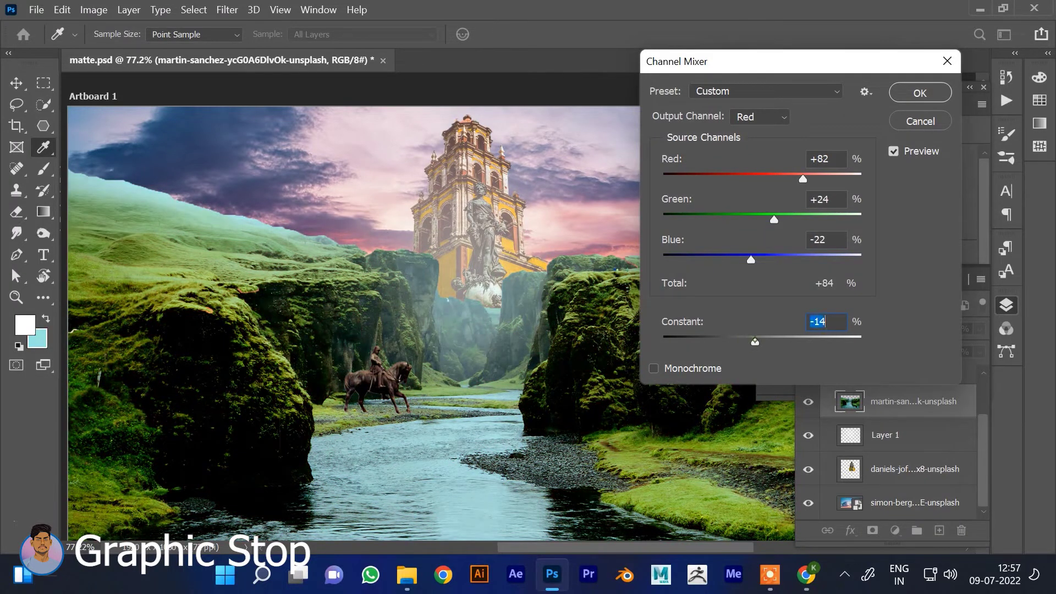
left_click(920, 93)
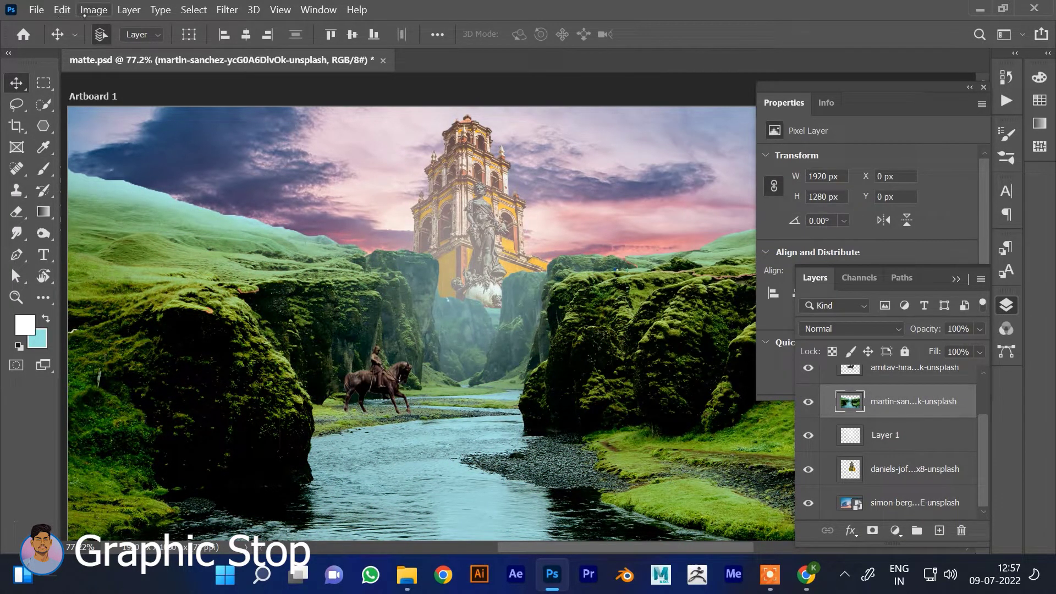
Apply Exposure -0.82, offset -0.0217, gamma 0.68 to the canyon layer
left_click(94, 10)
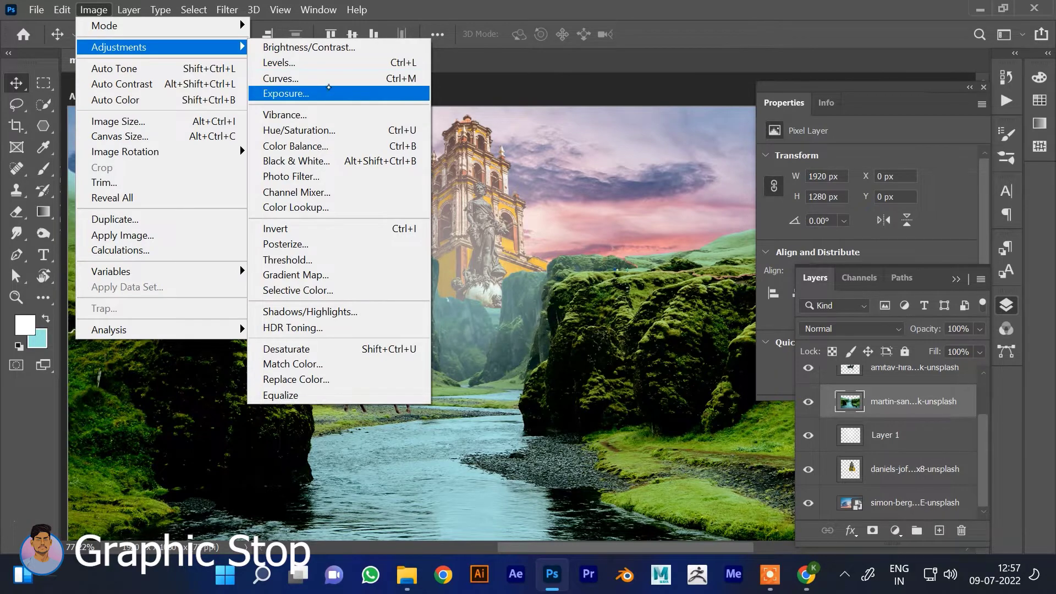
left_click(328, 94)
mouse_move(779, 183)
left_mouse_down()
mouse_move(821, 183)
mouse_move(762, 183)
mouse_move(773, 185)
left_mouse_up()
type("0.00")
mouse_move(788, 220)
left_mouse_down()
mouse_move(816, 221)
mouse_move(781, 221)
left_mouse_up()
mouse_move(780, 256)
left_mouse_down()
mouse_move(818, 255)
mouse_move(797, 258)
mouse_move(807, 257)
left_mouse_up()
mouse_move(781, 221)
left_mouse_down()
mouse_move(758, 222)
mouse_move(781, 221)
left_mouse_up()
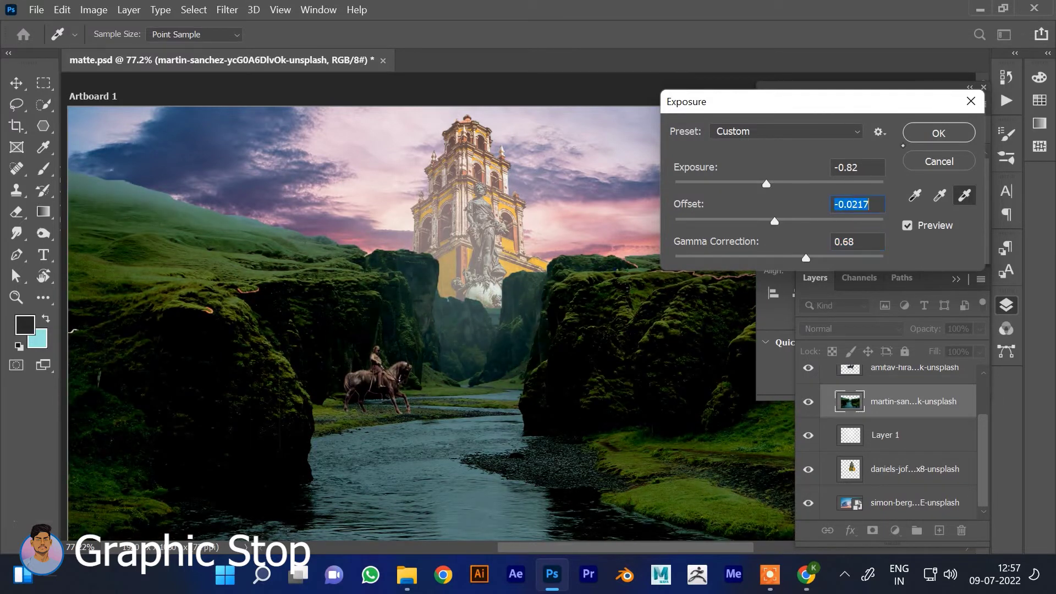
left_click(938, 133)
Apply Curves to the canyon, lowering the white point and lifting a midtone point
key("ctrl+m")
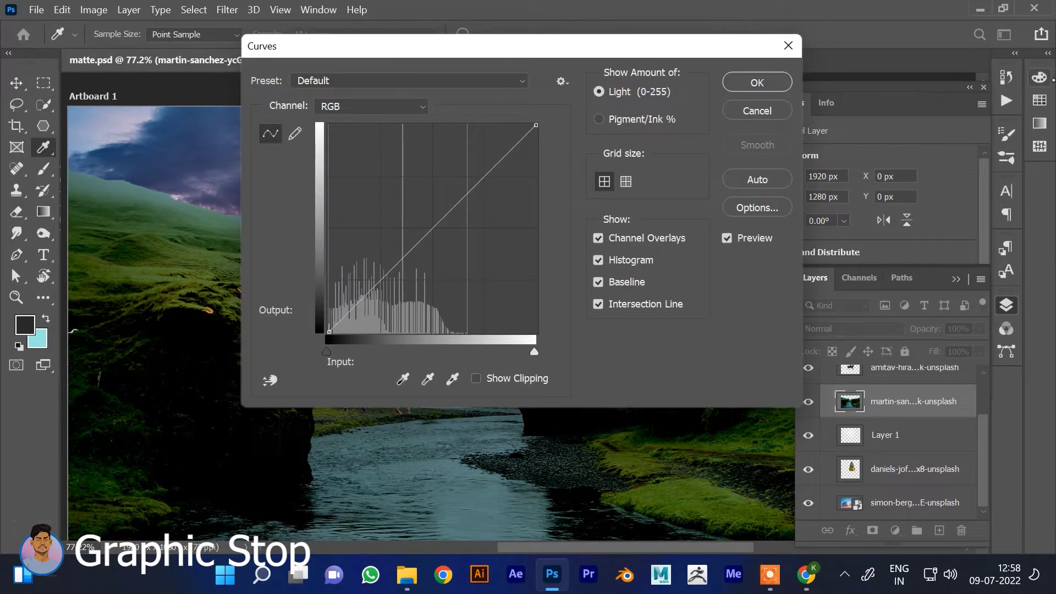
left_click_drag(715, 45, 1022, 20)
left_click(842, 100)
left_click_drag(844, 100, 867, 140)
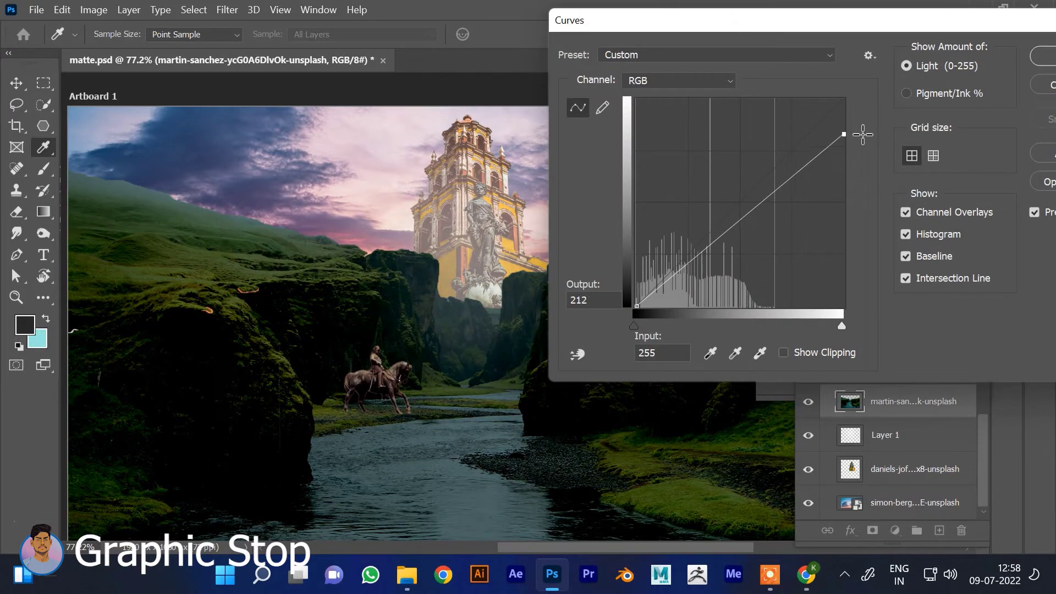
left_click(753, 214)
left_click_drag(754, 214, 742, 205)
key("Return")
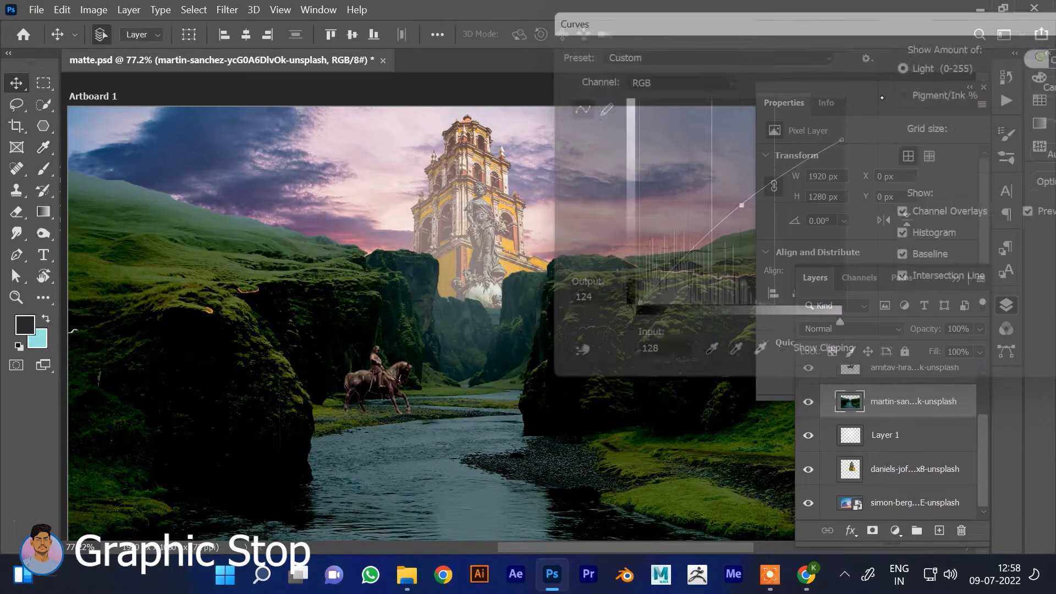
key("alt+bracketleft")
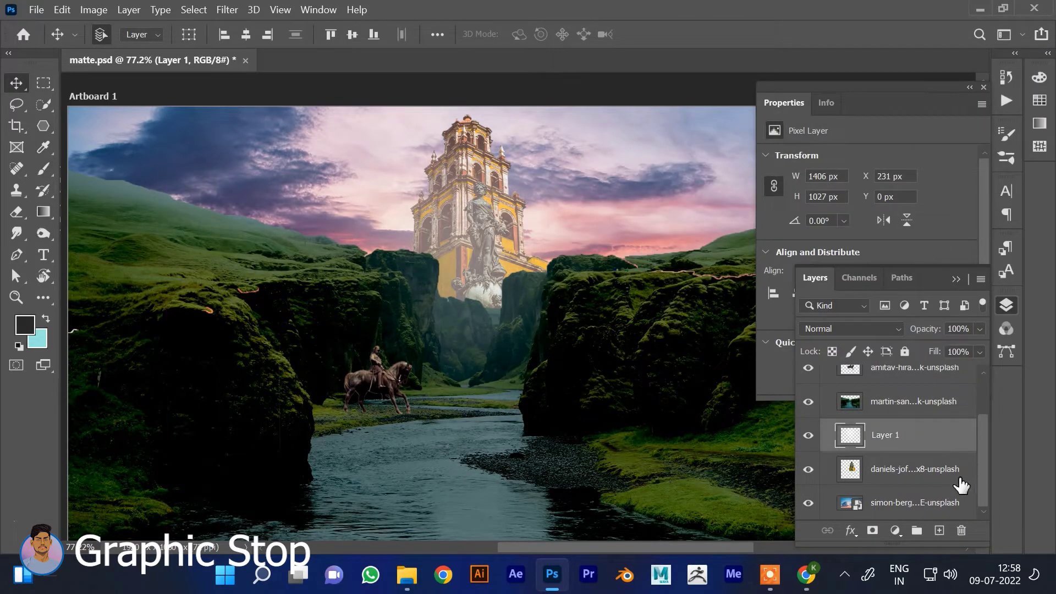
Apply Curves to the church tower, pulling highlights down and bending the midtones up
left_click(958, 479)
key("ctrl+m")
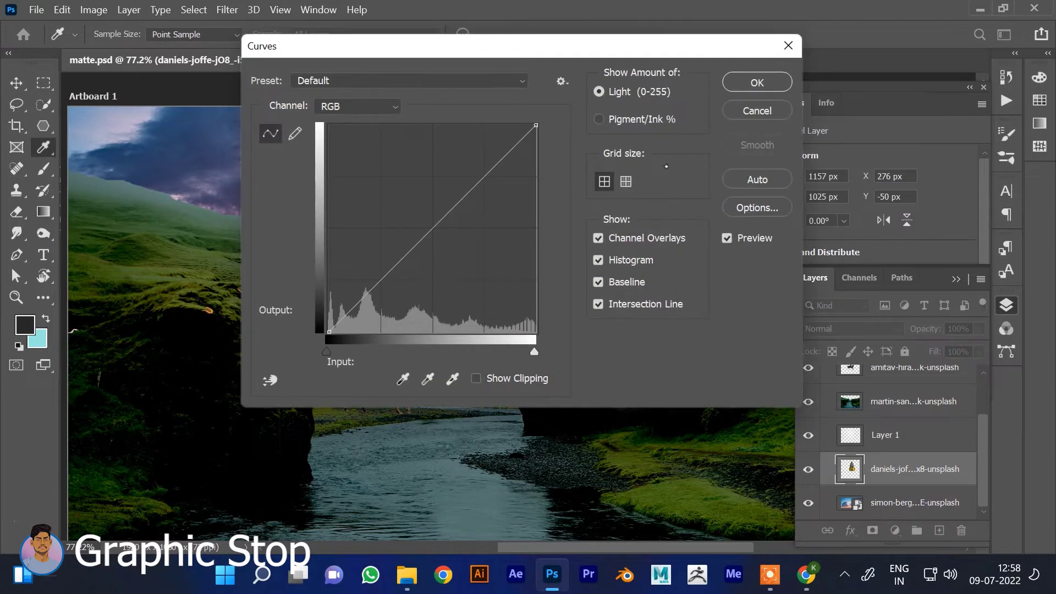
left_click_drag(385, 46, 714, 15)
left_click_drag(861, 93, 891, 177)
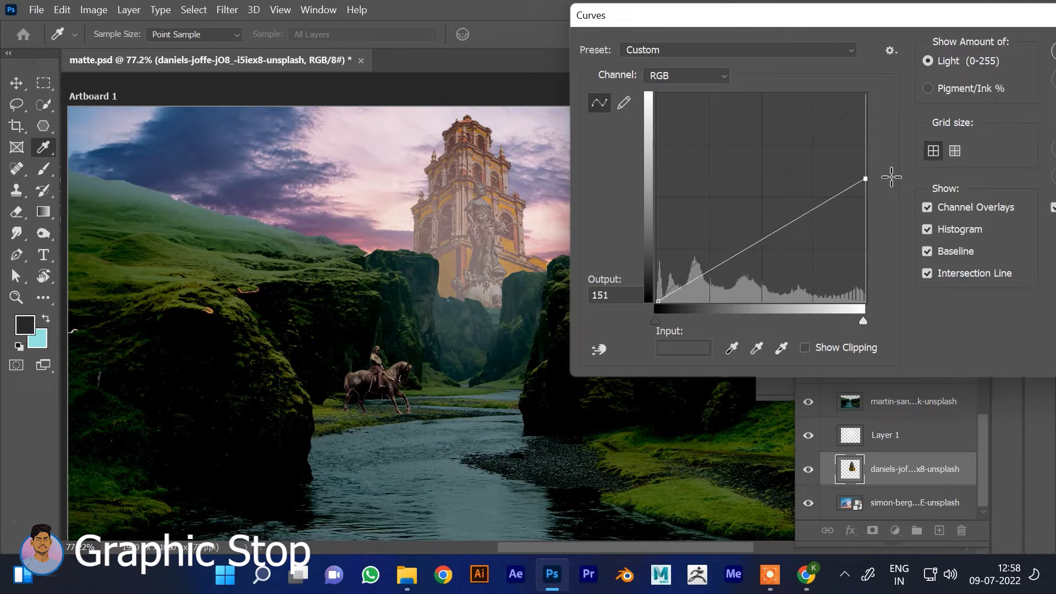
left_click_drag(770, 236, 766, 212)
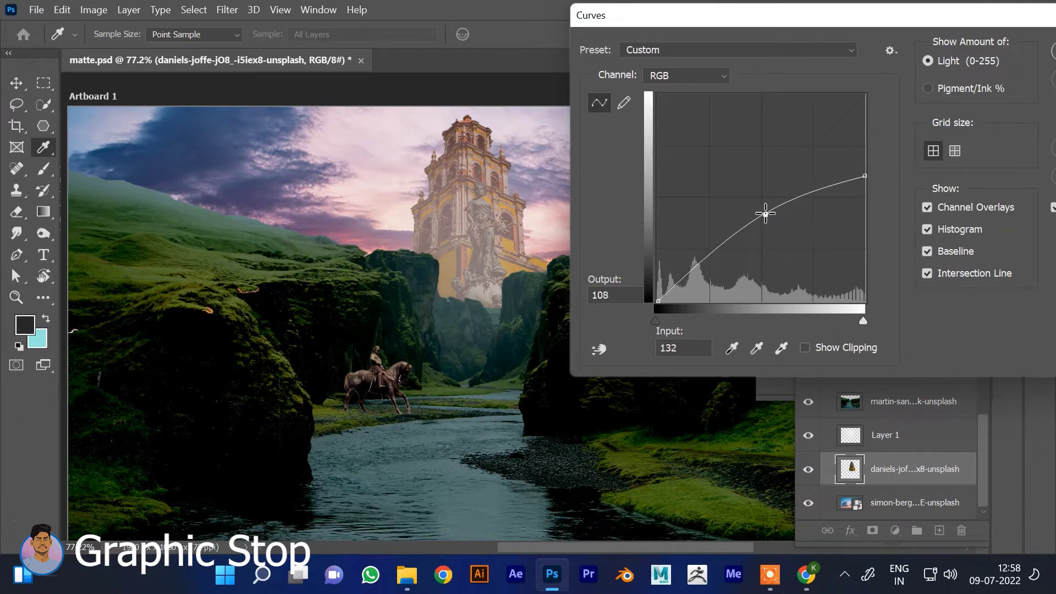
left_click_drag(715, 15, 628, 28)
left_click(1002, 65)
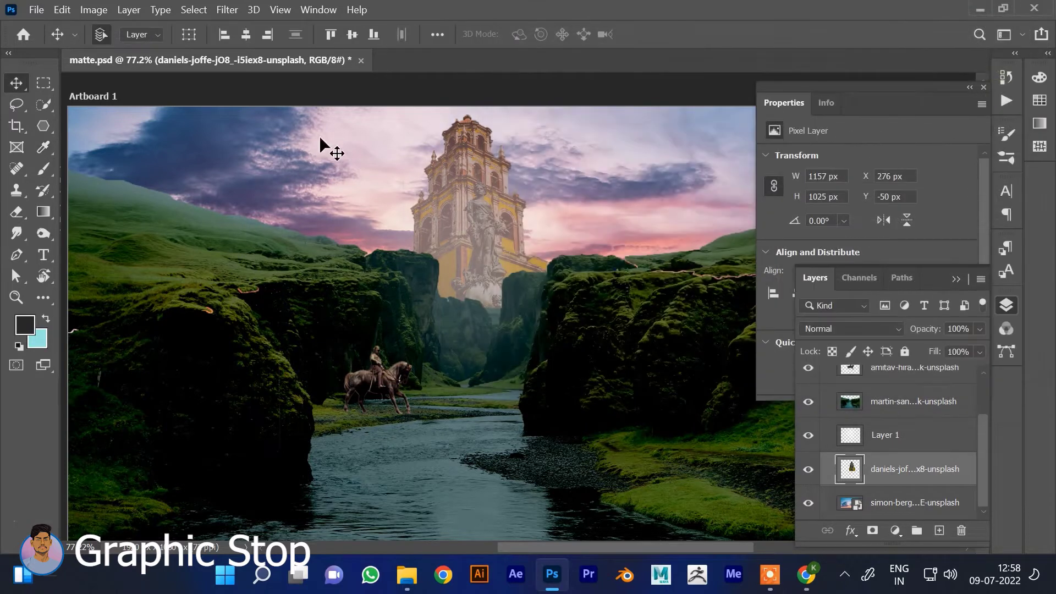
Boost the tower's saturation with Hue/Saturation, keeping a warm orange hue and neutral lightness
left_click(94, 9)
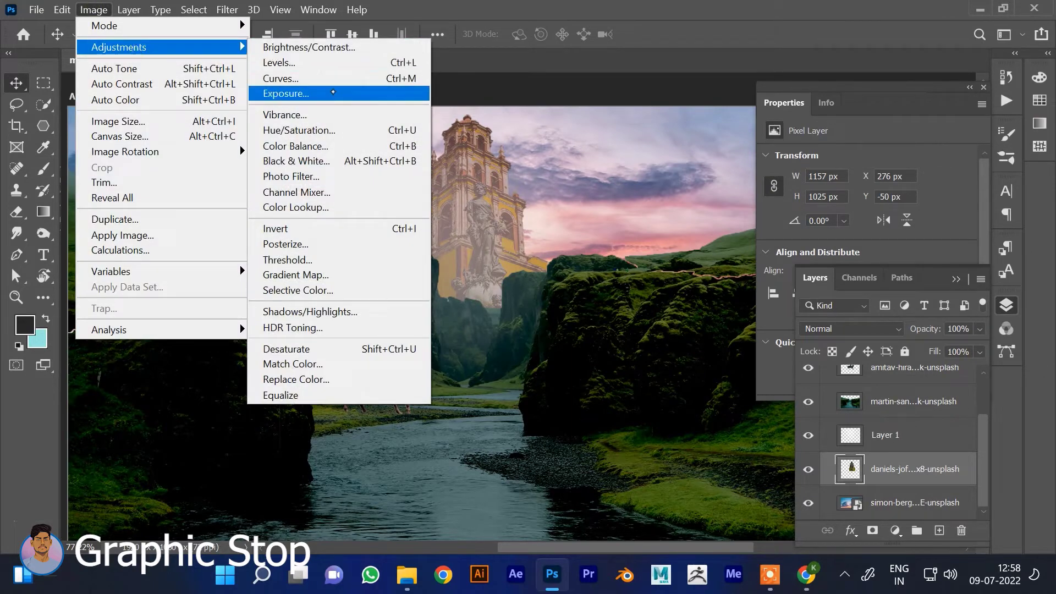
left_click(325, 131)
mouse_move(740, 166)
left_mouse_down()
mouse_move(828, 163)
mouse_move(771, 166)
left_mouse_up()
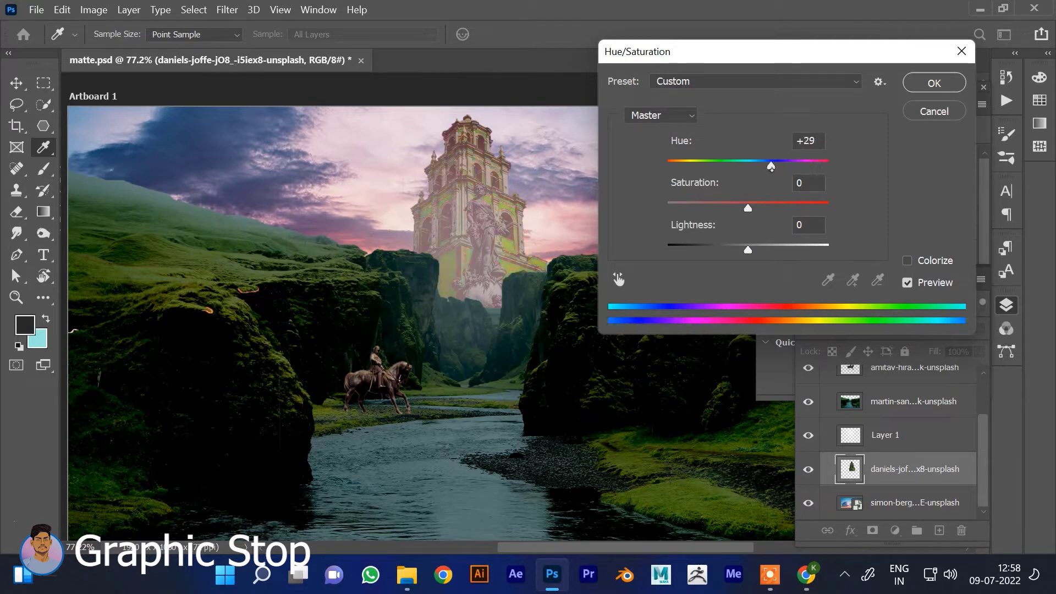
left_click_drag(756, 208, 807, 207)
left_click_drag(771, 165, 745, 165)
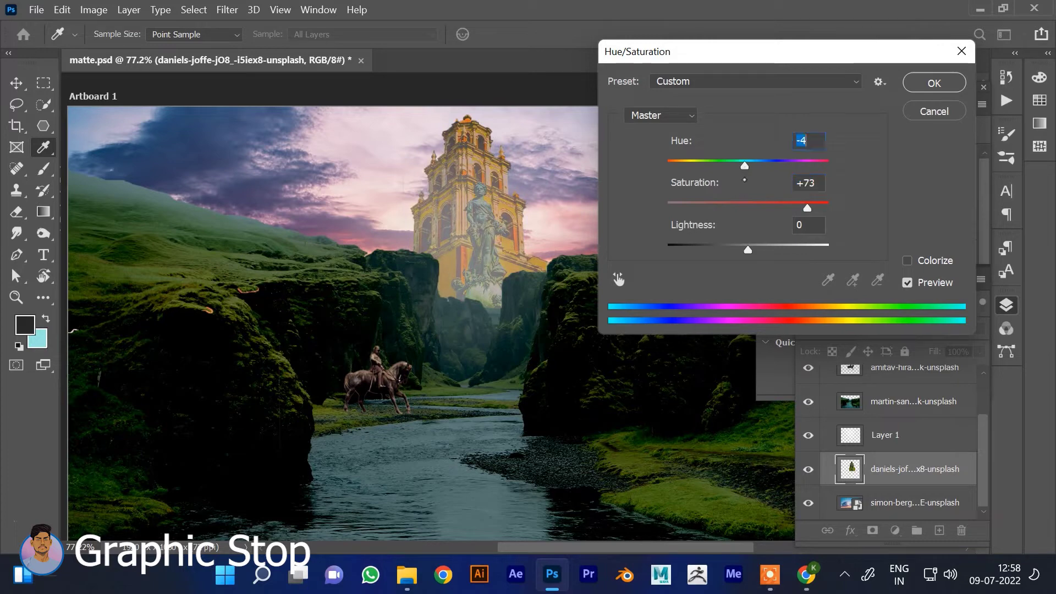
mouse_move(752, 250)
left_mouse_down()
mouse_move(714, 250)
mouse_move(772, 250)
mouse_move(746, 251)
left_mouse_up()
key("Return")
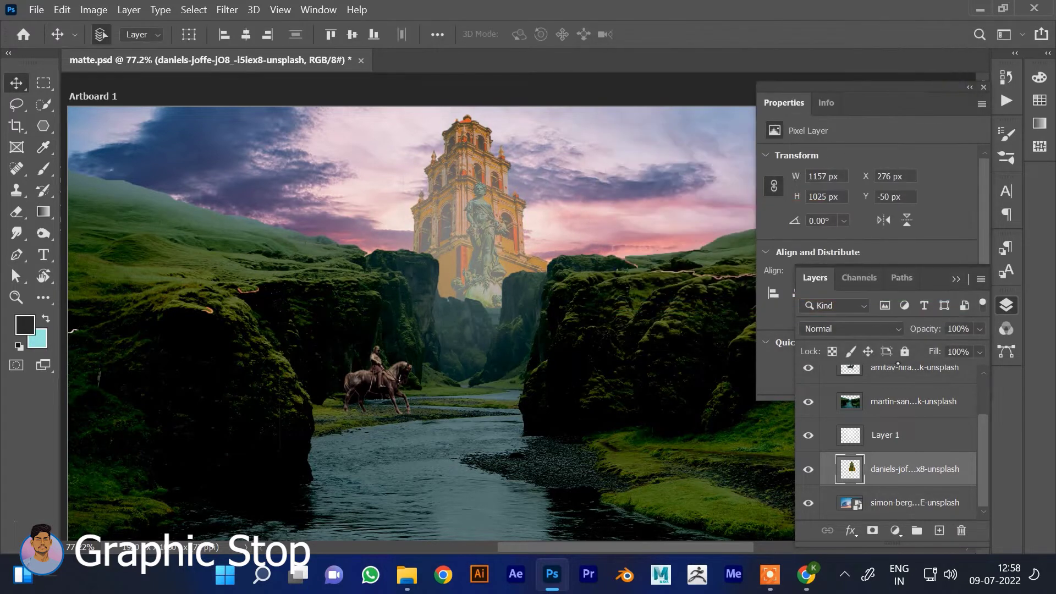
Darken the tower with Exposure gamma 0.73 and offset +0.0099, then show the Layer 1 haze again
left_click(808, 435)
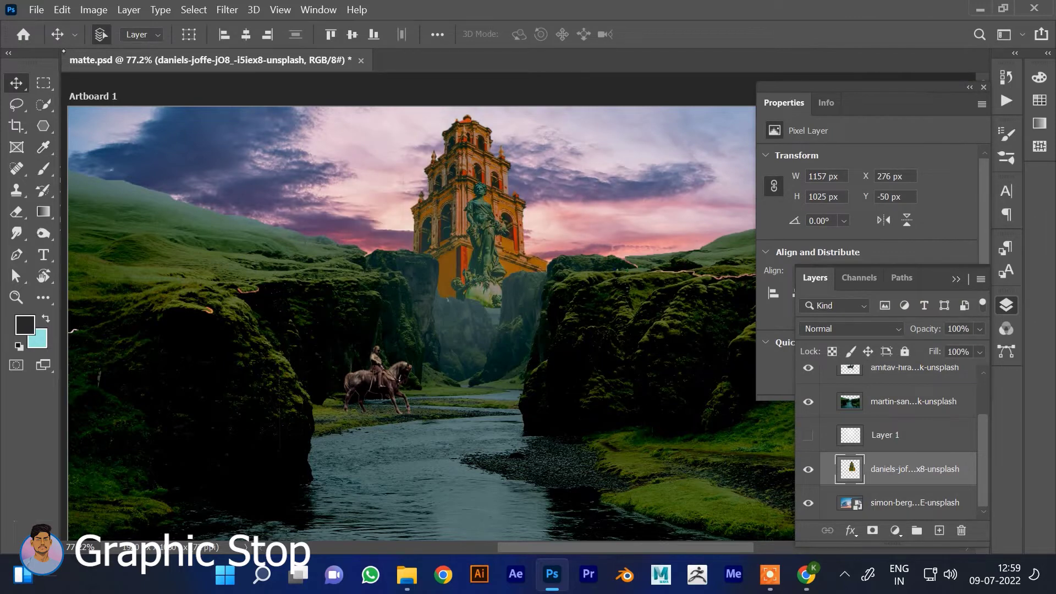
left_click(93, 10)
mouse_move(118, 47)
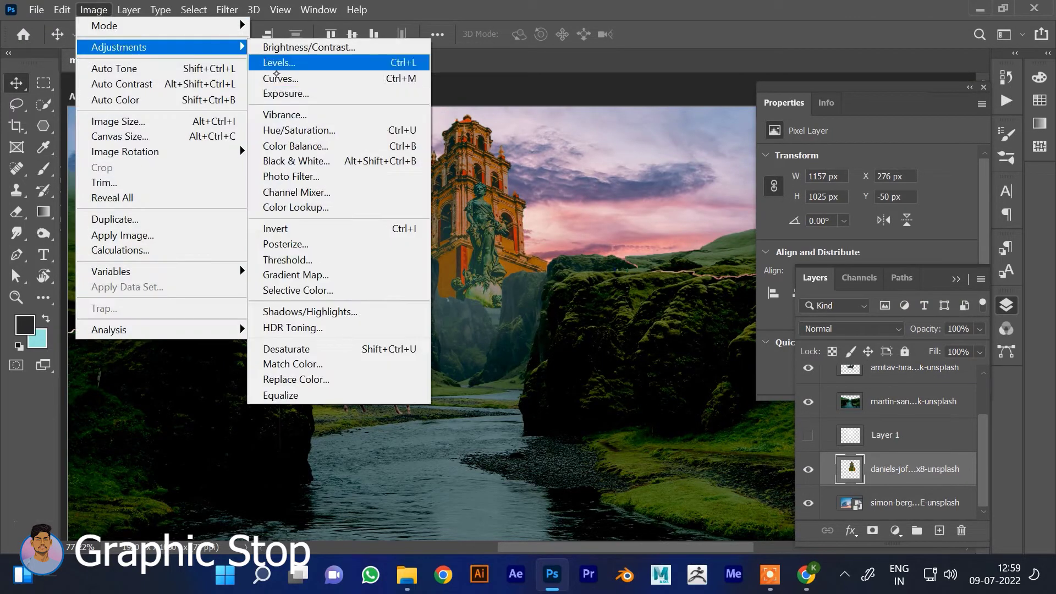
mouse_move(780, 258)
left_mouse_down()
mouse_move(760, 257)
mouse_move(842, 257)
mouse_move(809, 257)
left_mouse_up()
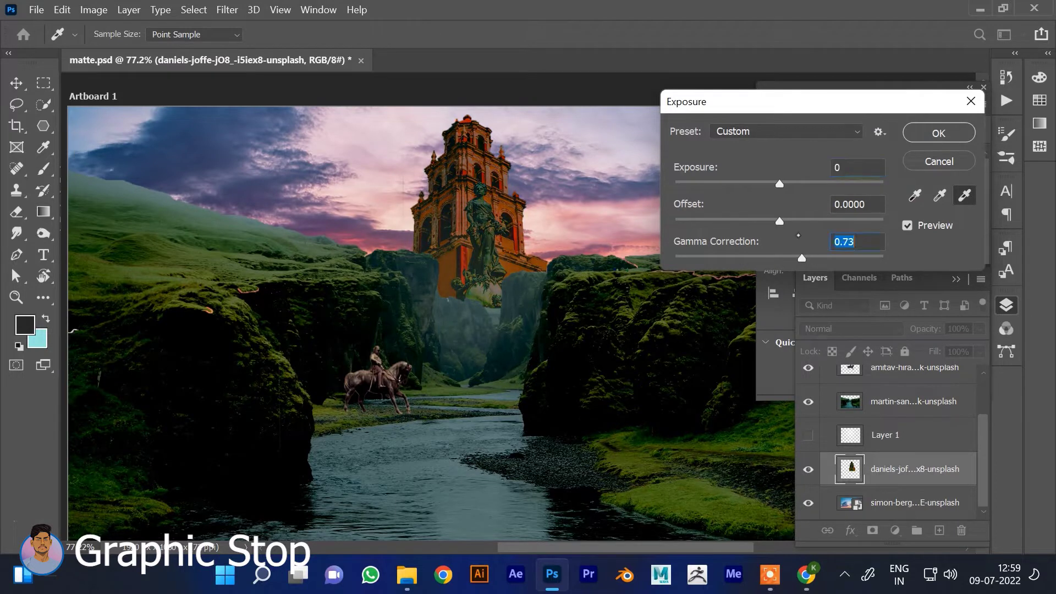
left_click_drag(779, 222, 783, 221)
left_click(933, 133)
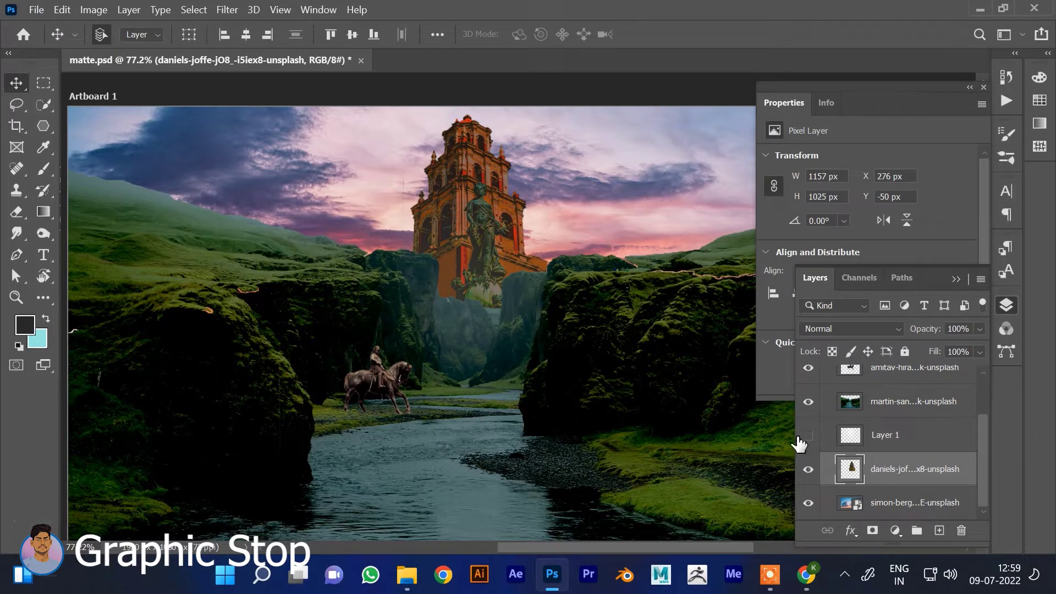
left_click(808, 435)
left_click(16, 211)
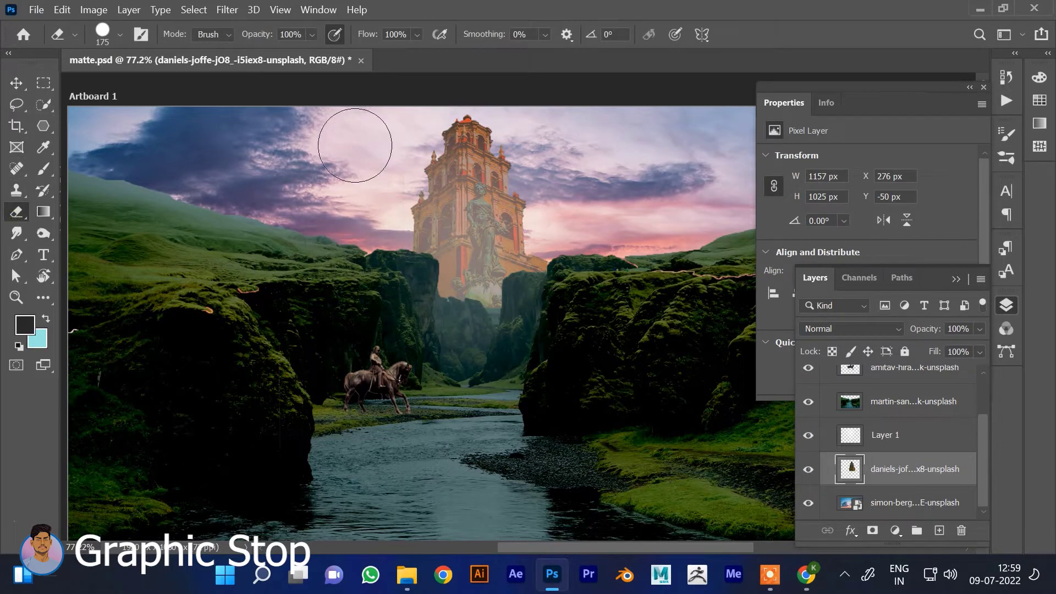
Erase Layer 1's haze around the horse rider, then make the statue layer active
left_click(916, 429)
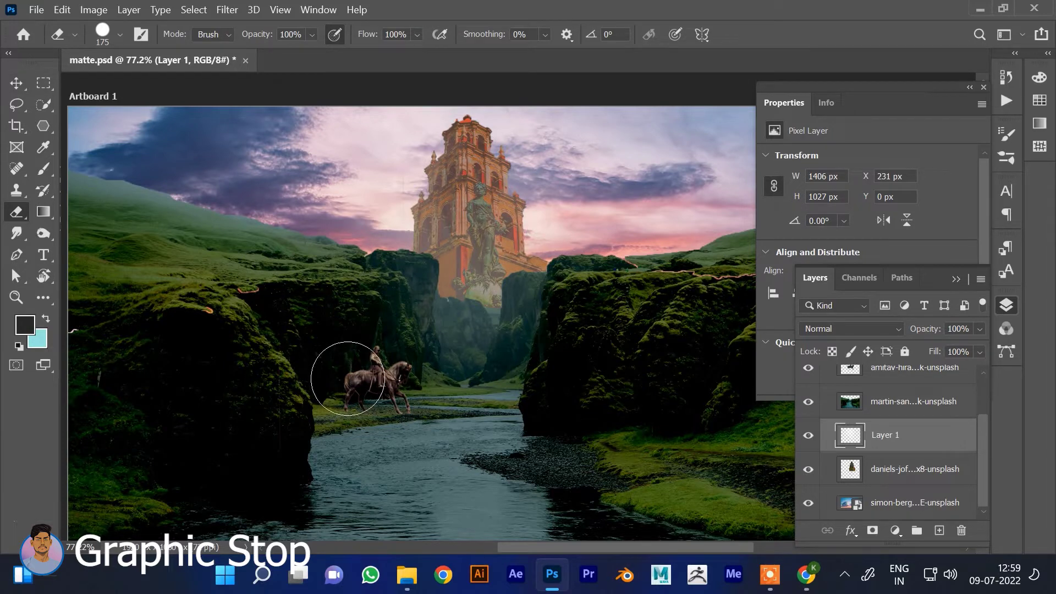
key("v")
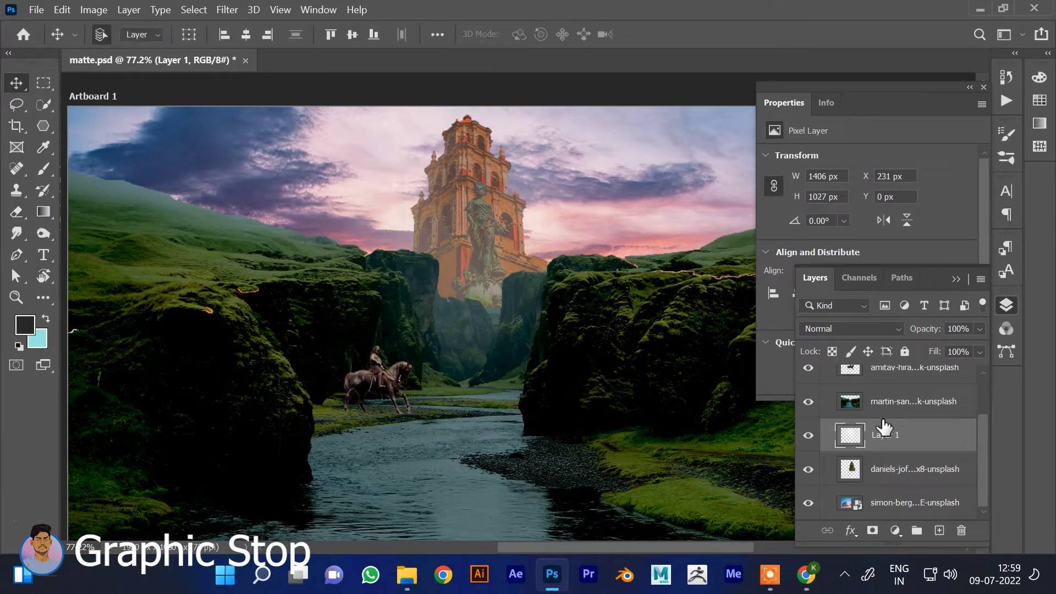
left_click(900, 379)
Apply Levels 41 / 0.76 / 253 to the horse-rider statue
left_click(93, 10)
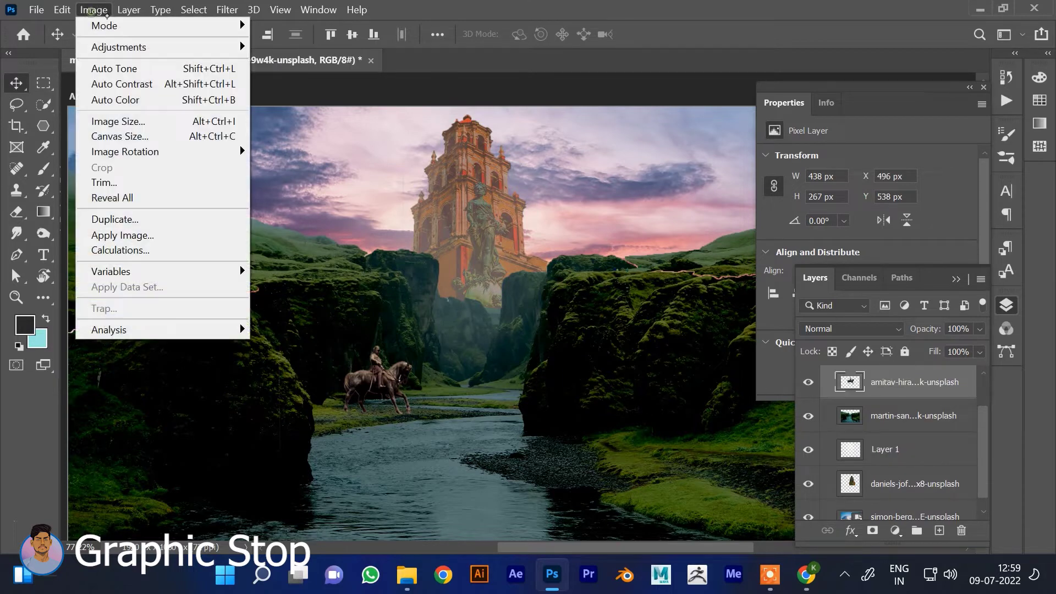
left_click(302, 66)
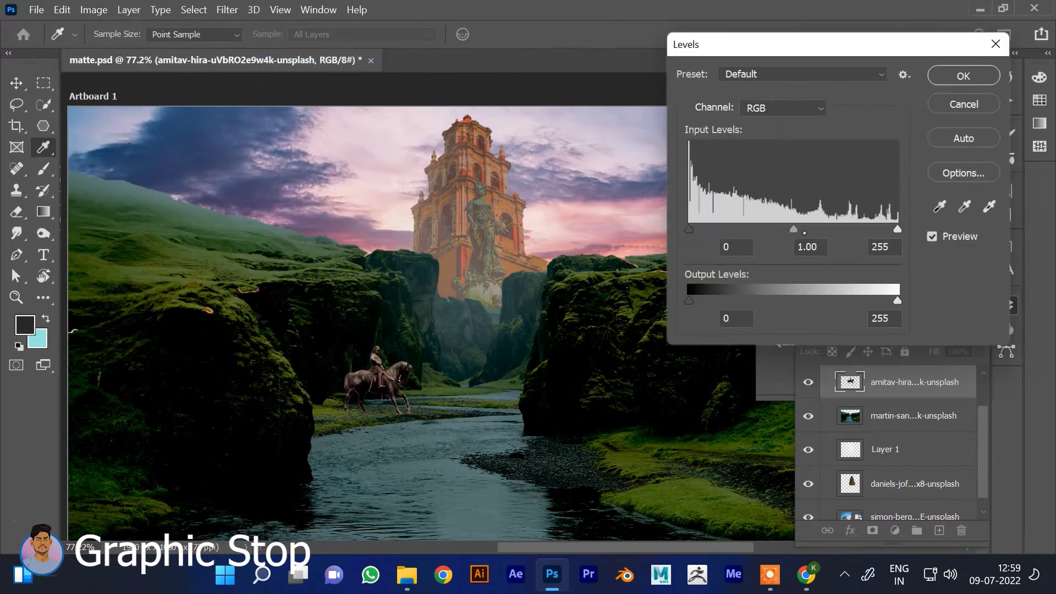
left_click_drag(794, 230, 835, 229)
left_click_drag(688, 230, 730, 229)
left_click_drag(846, 229, 822, 230)
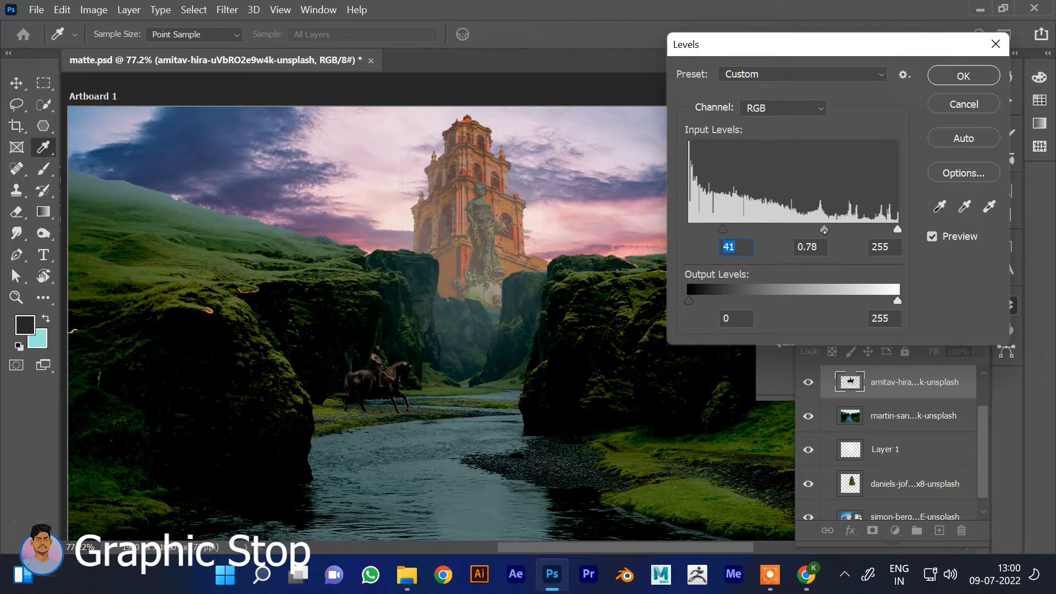
left_click(963, 76)
Apply Color Balance -22, +5, -46 to the statue to cool its tone
left_click(93, 9)
mouse_move(118, 47)
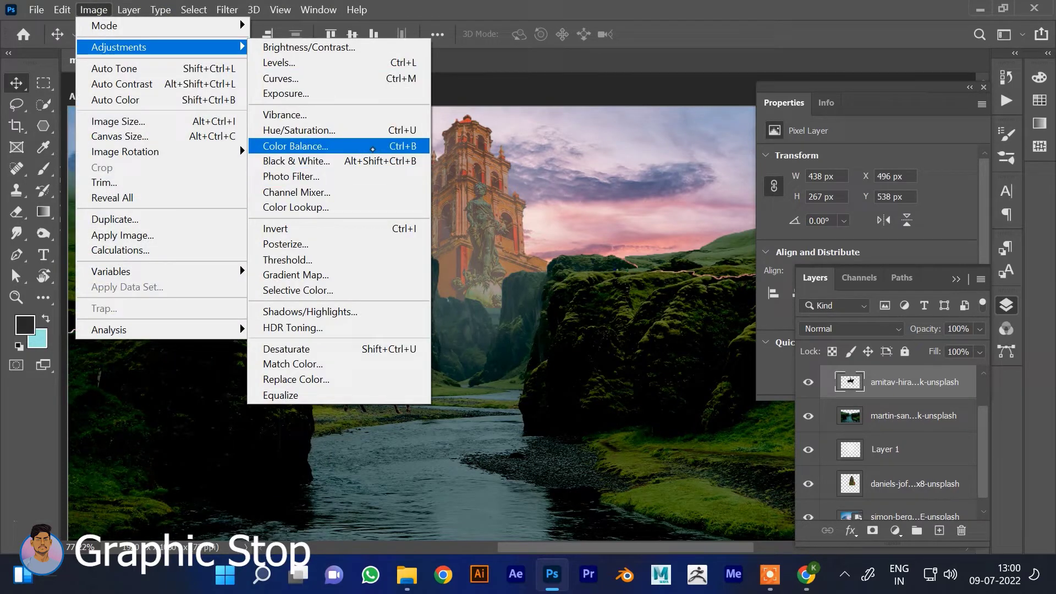
left_click(362, 146)
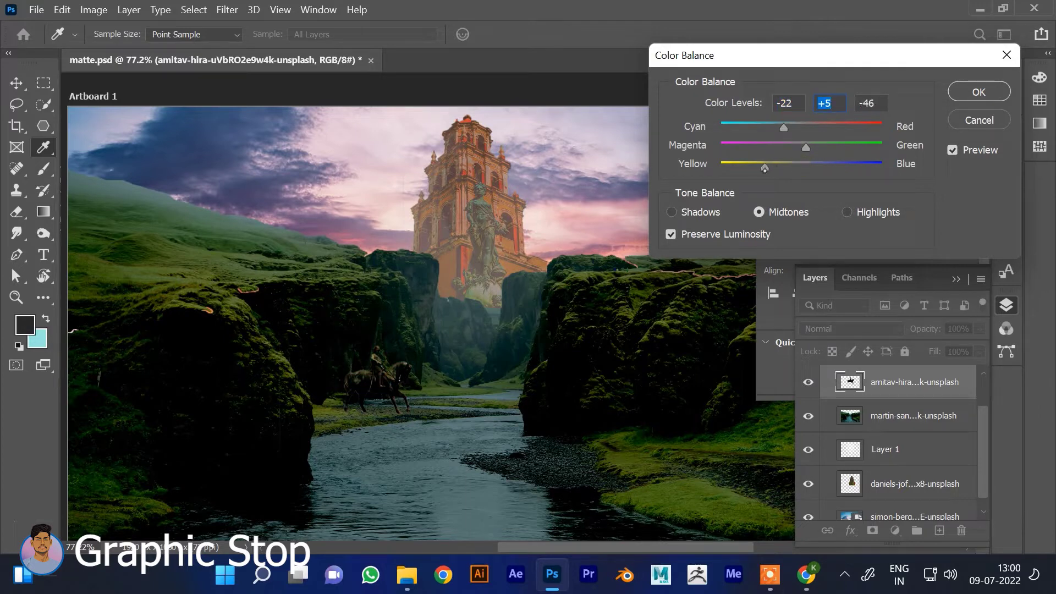
left_click(979, 91)
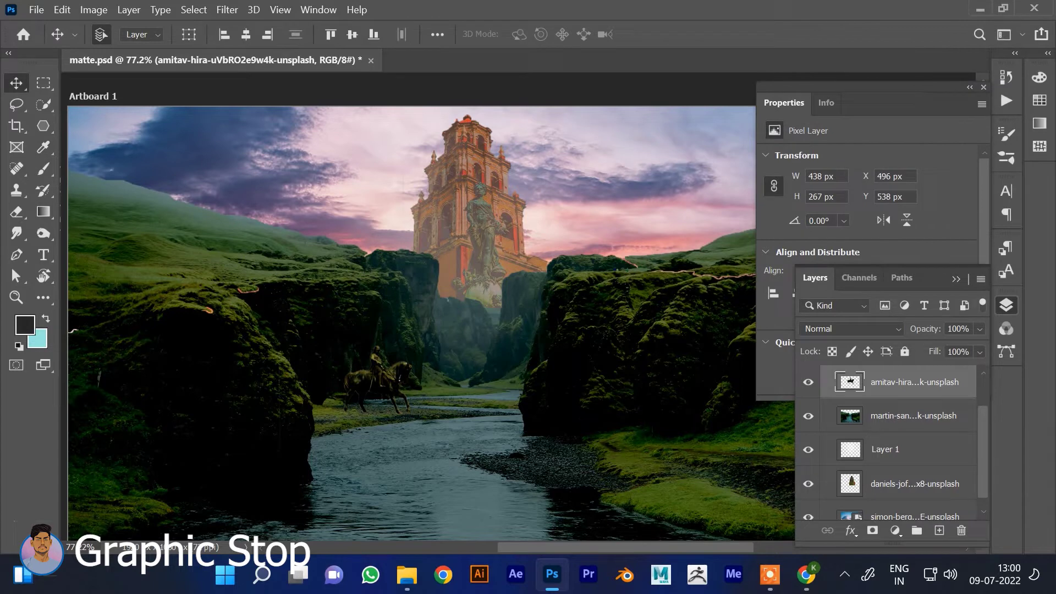
left_click(90, 138)
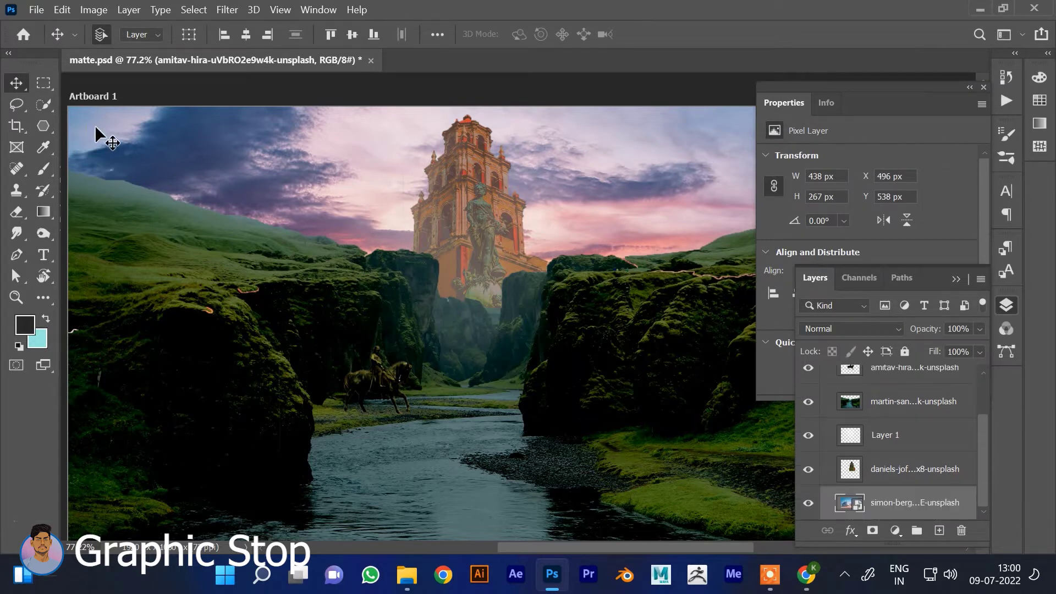
Apply Curves to the simon-berger canyon layer, pulling the highlight point down to output 240
left_click(128, 9)
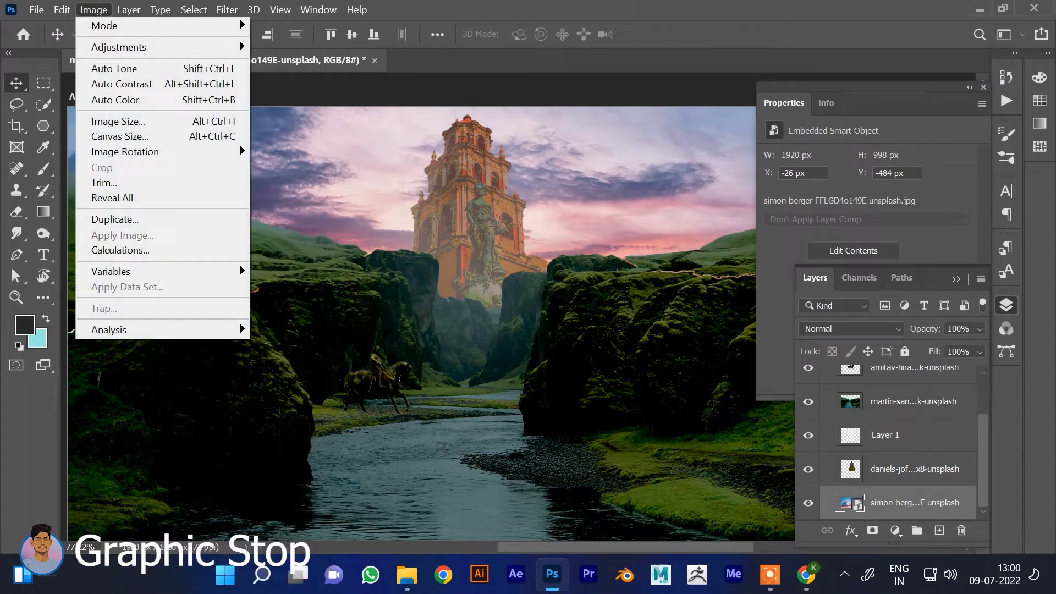
left_click(337, 84)
mouse_move(329, 16)
left_mouse_down()
mouse_move(440, 38)
mouse_move(516, 39)
left_mouse_up()
mouse_move(721, 117)
left_mouse_down()
mouse_move(737, 138)
mouse_move(728, 111)
mouse_move(742, 94)
left_mouse_up()
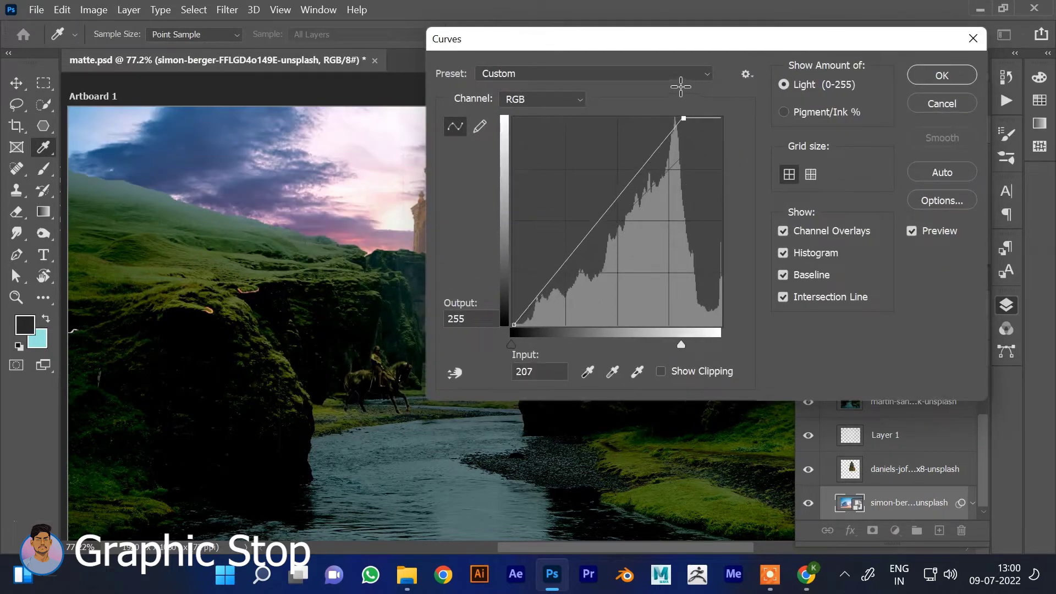
left_click_drag(776, 111, 786, 130)
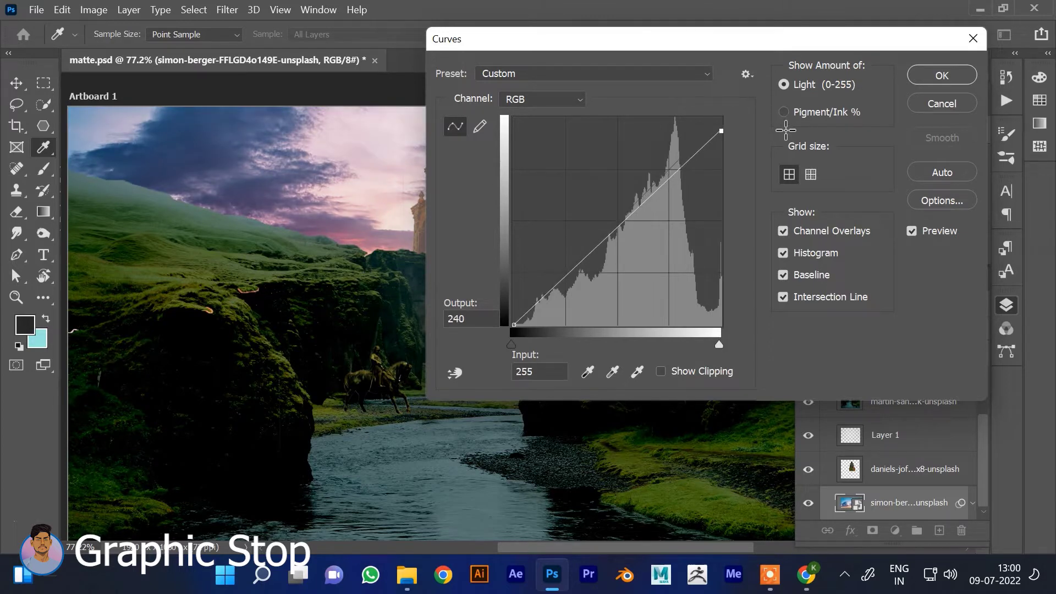
left_click(961, 70)
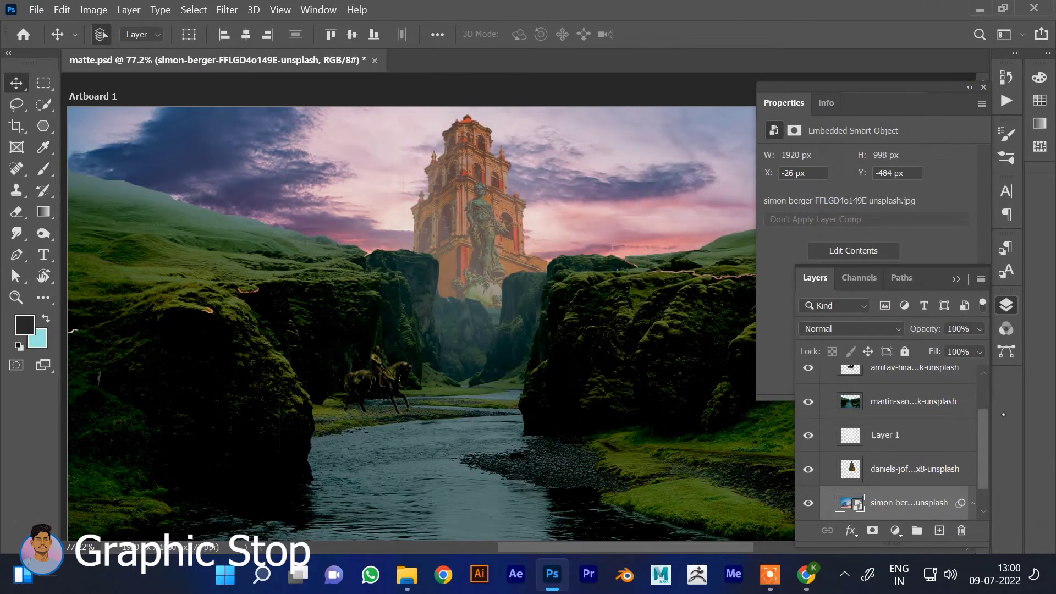
left_click(939, 375)
Add a new empty layer above the statue and zoom in on the horse's hooves
left_click(939, 530)
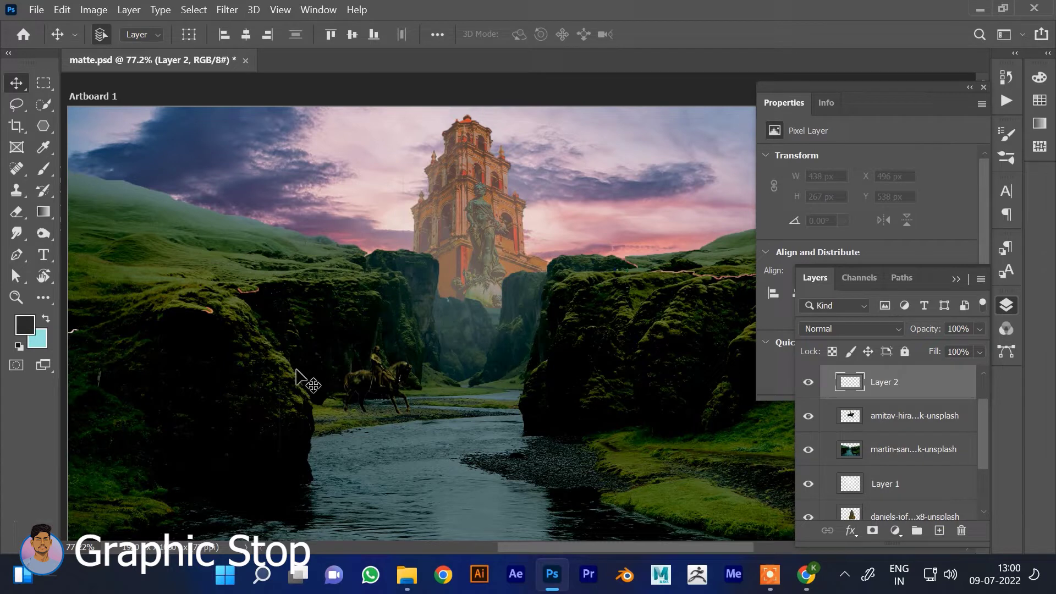
key("b")
key("ctrl+1")
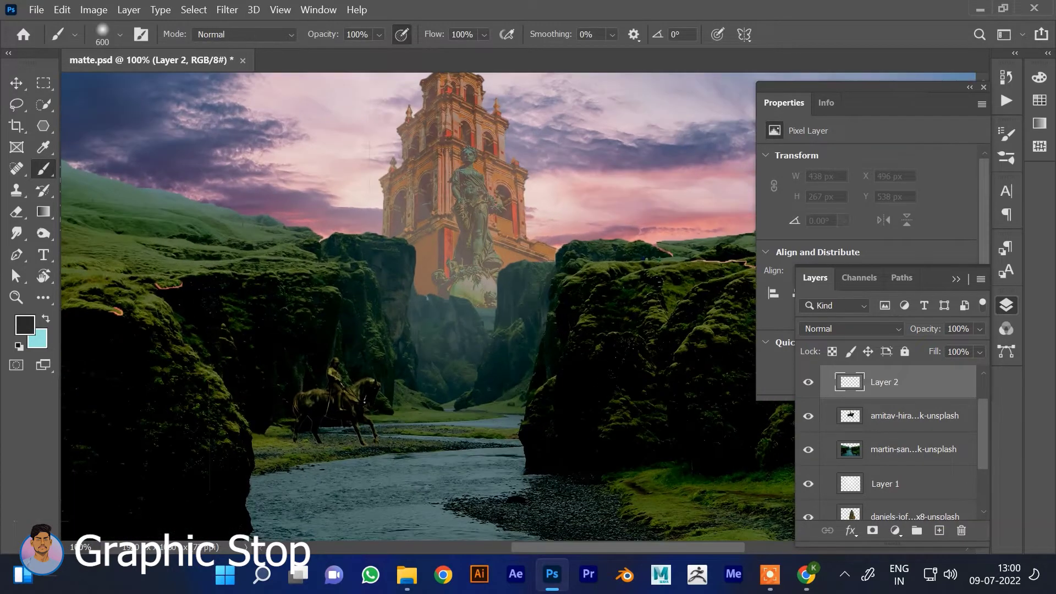
scroll(443, 353, "up", 5)
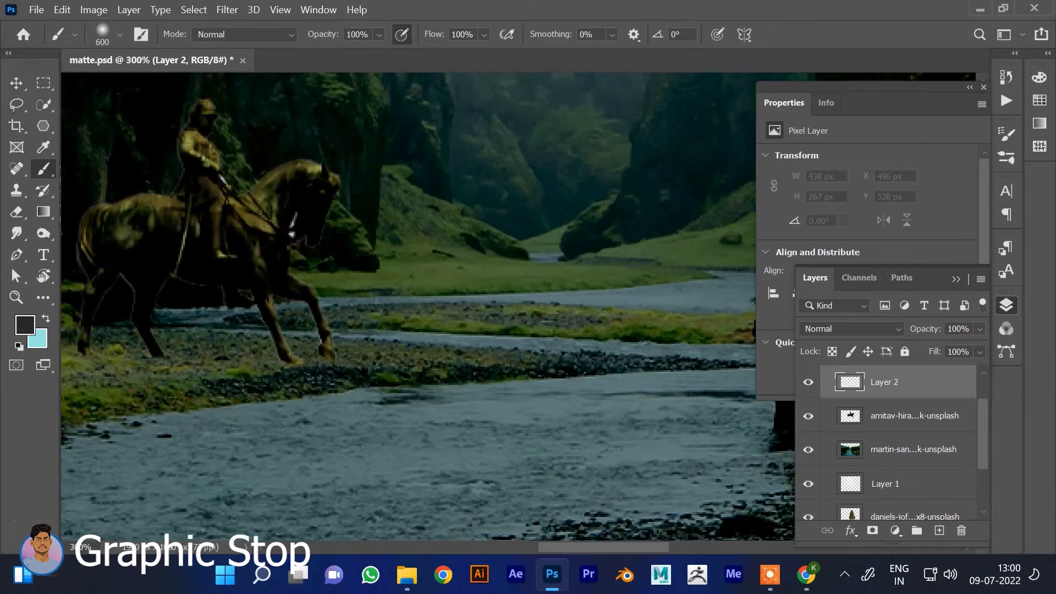
key("z")
left_click_drag(473, 302, 336, 332)
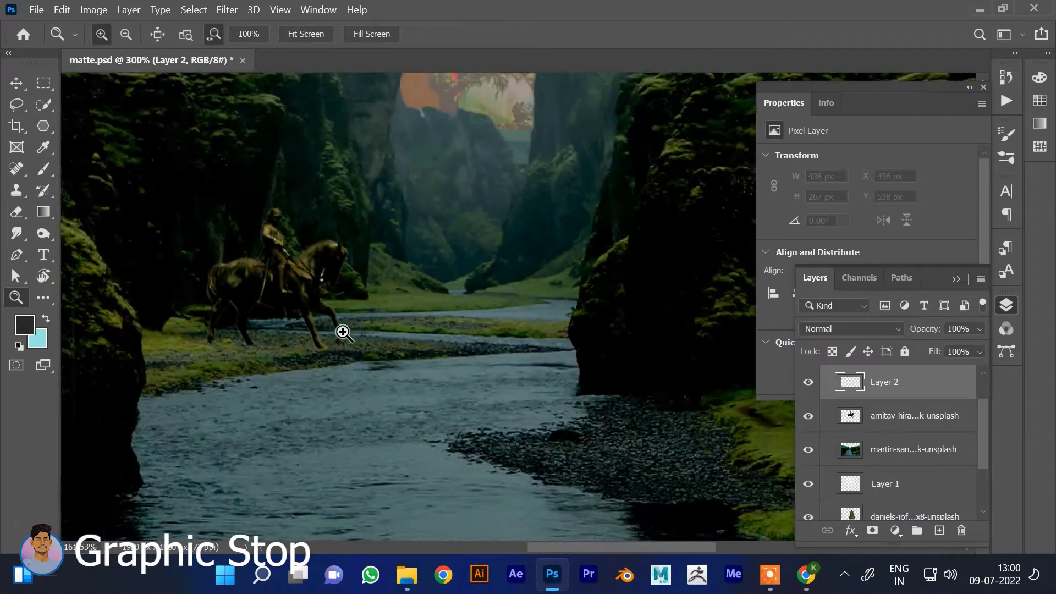
key("b")
left_click_drag(286, 280, 511, 273)
Paint a black shadow under the horse's hooves with a 40 px, then 15 px soft brush
key("bracketleft")
key("bracketleft")
key("bracketleft")
key("d")
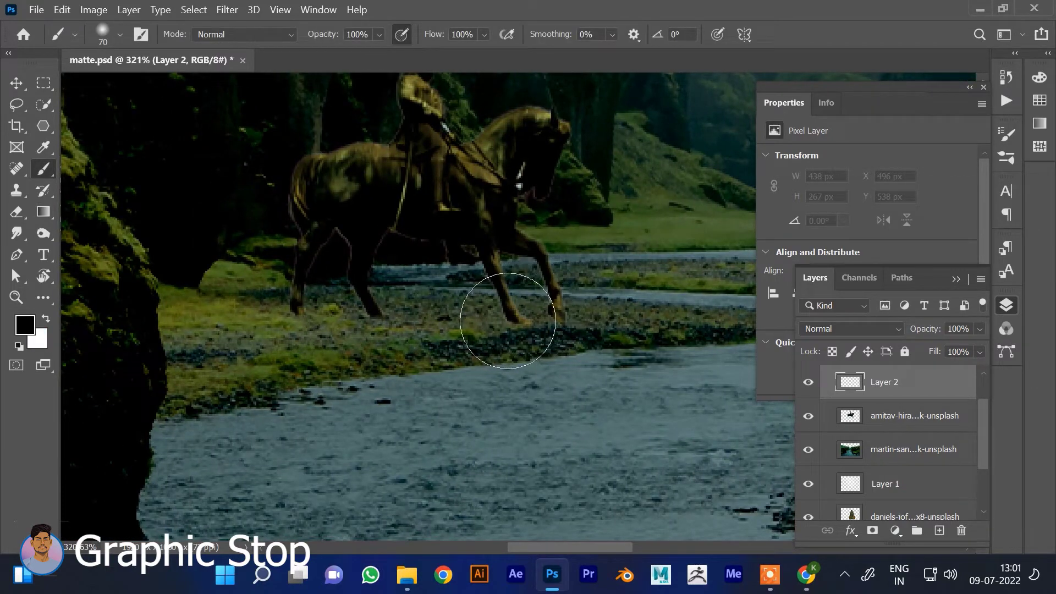
key("bracketleft")
key("bracketleft")
key("bracketleft")
left_click_drag(511, 315, 492, 327)
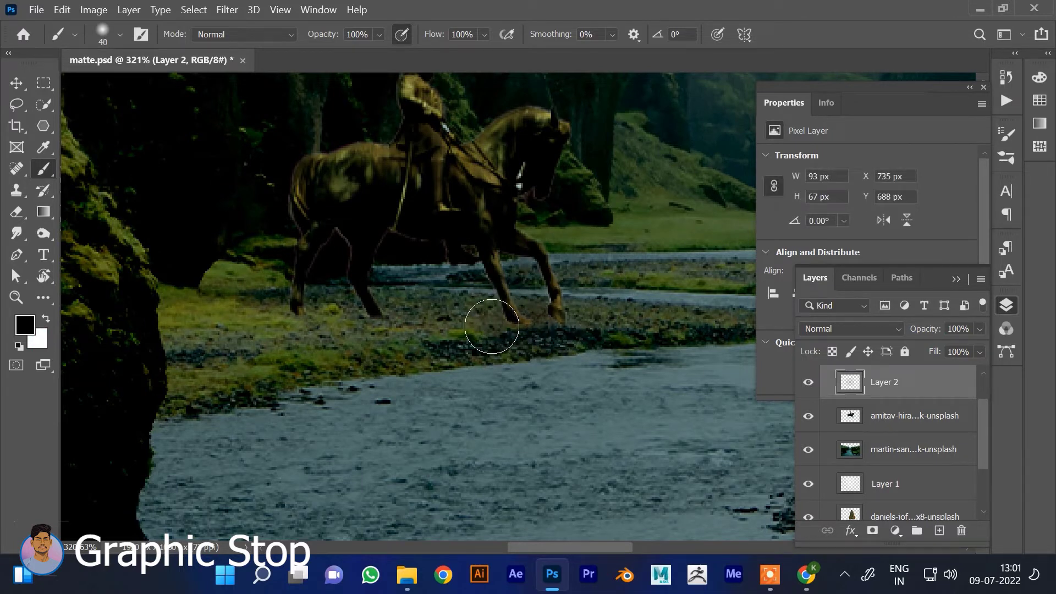
mouse_move(492, 326)
left_mouse_down()
mouse_move(325, 306)
mouse_move(387, 319)
left_mouse_up()
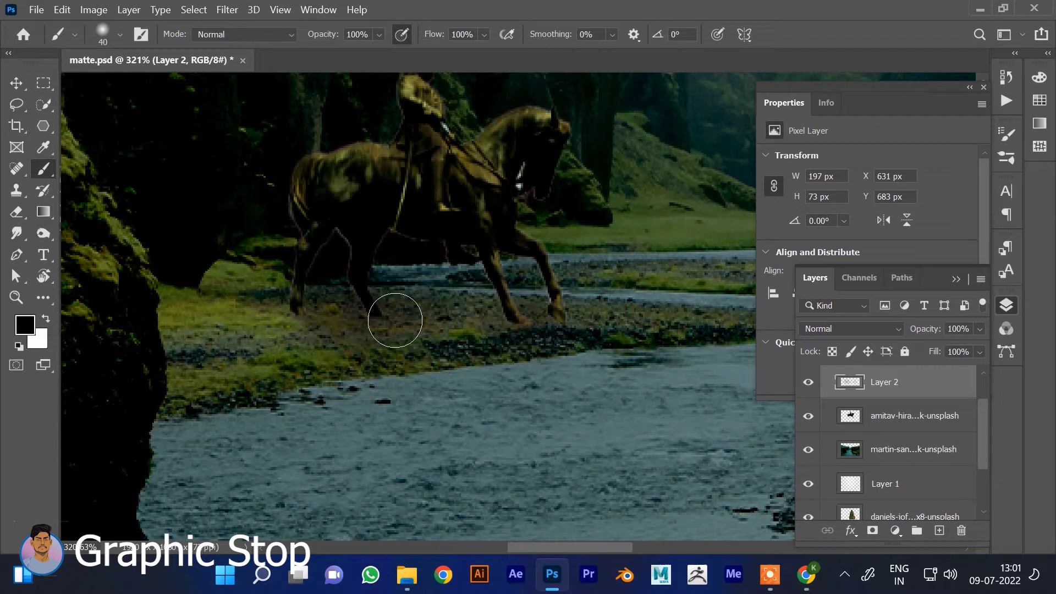
left_click(102, 30)
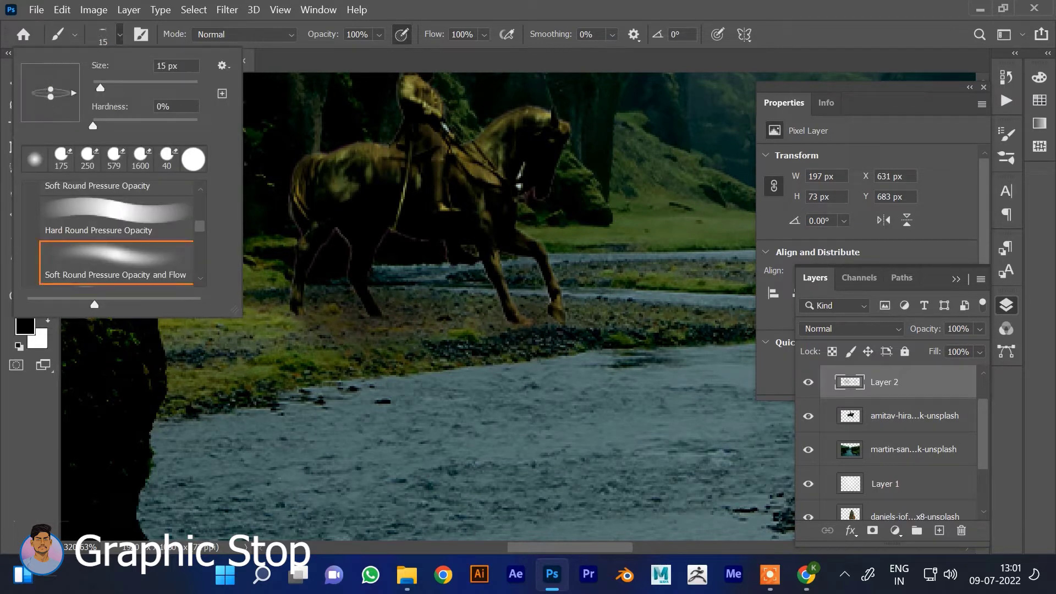
left_click(342, 318)
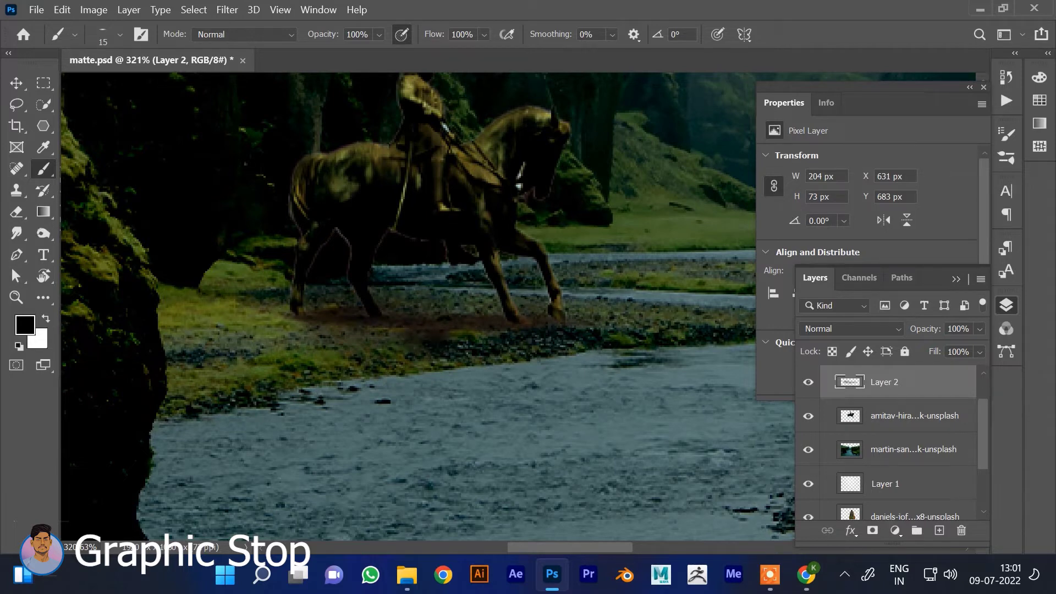
Fit the whole composition back in view and recentre it in the window
key("ctrl+0")
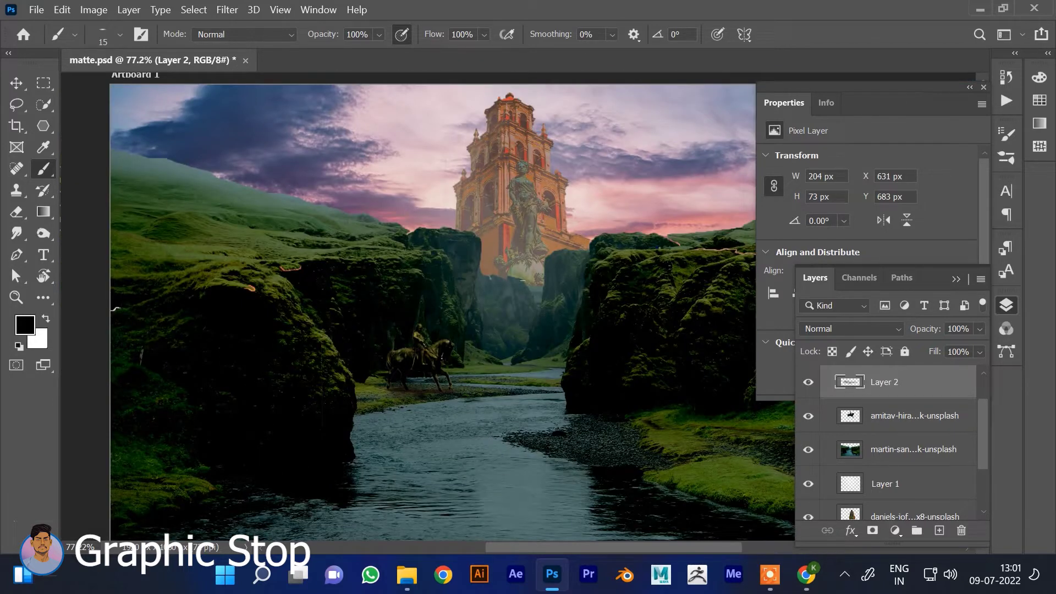
left_click_drag(612, 299, 517, 277)
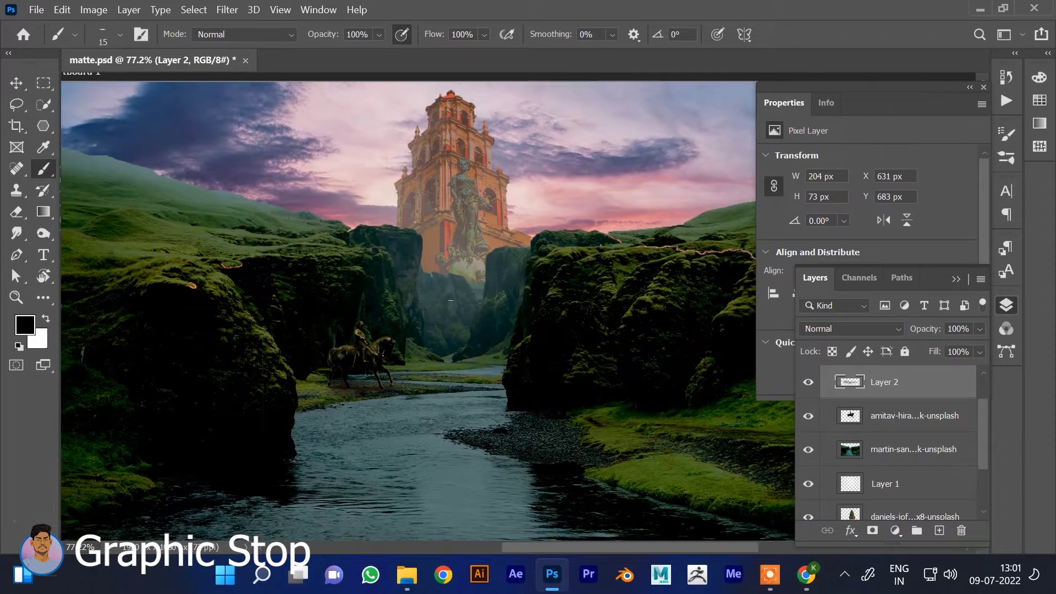
key("v")
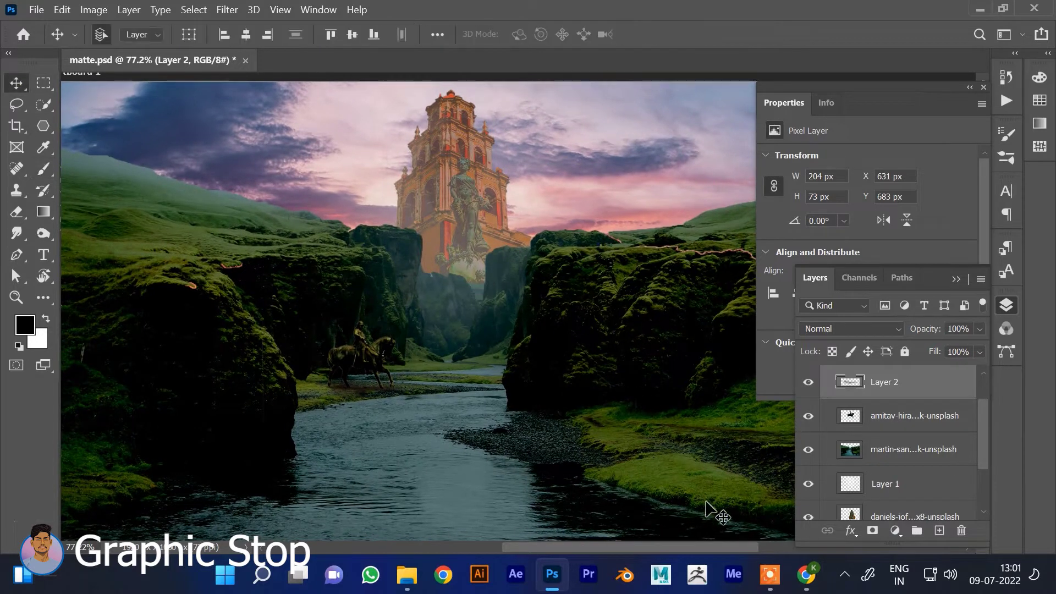
Paste the waterfall image as Layer 3 and shift it slightly down and left, below the tower
left_click(407, 574)
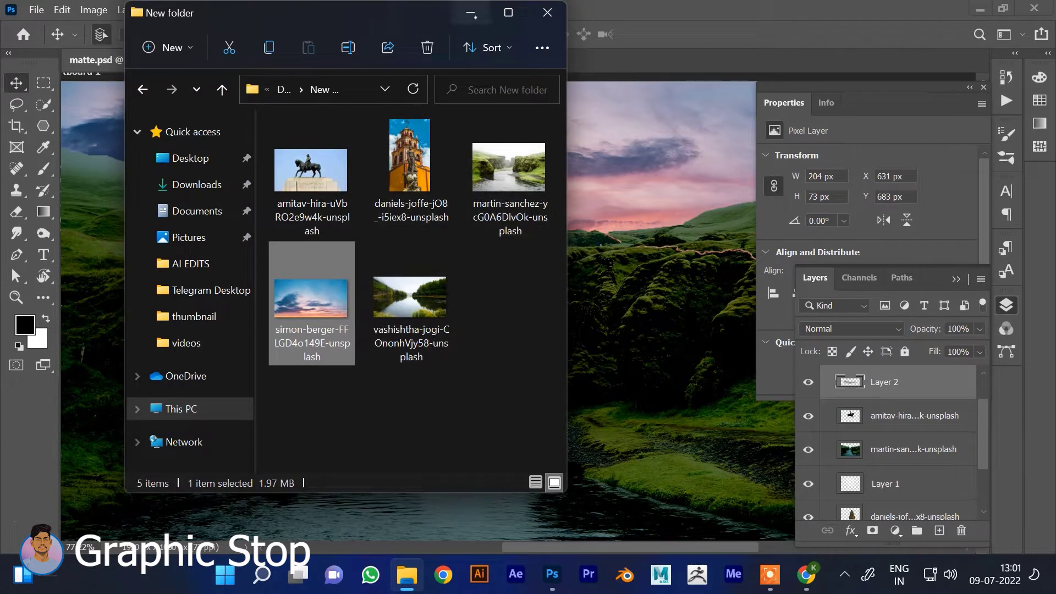
left_click(470, 12)
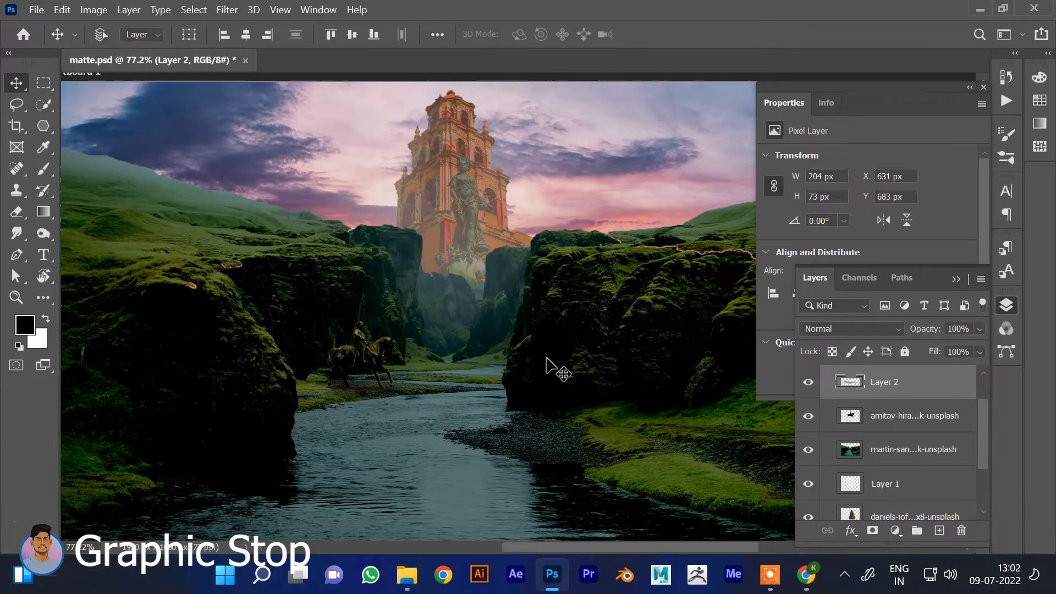
key("ctrl+v")
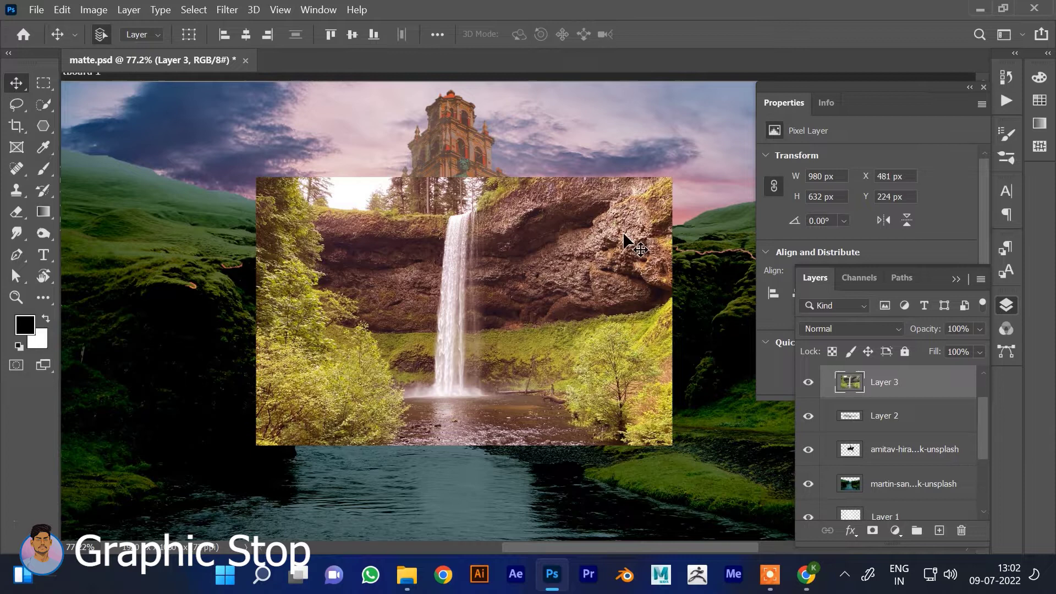
left_click_drag(475, 299, 463, 331)
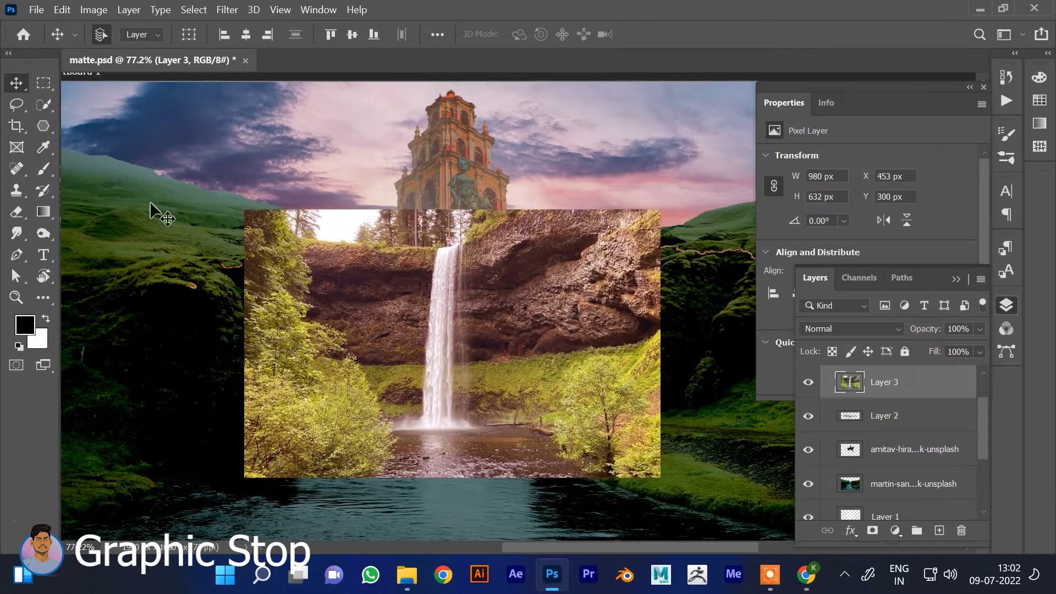
left_click(872, 530)
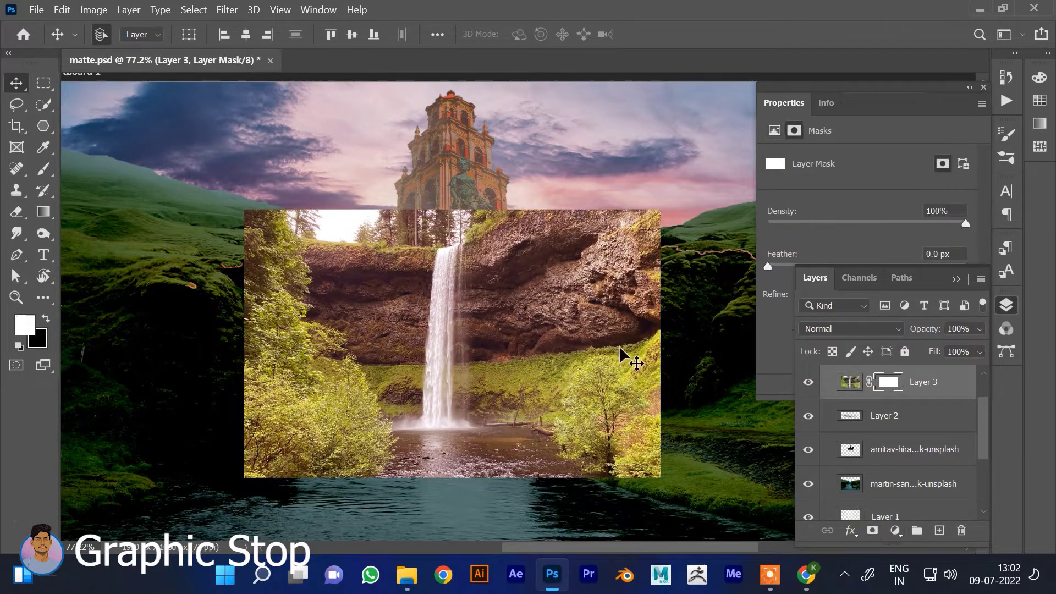
Paint black on Layer 3's mask to blend the waterfall's right and lower-right edges
left_click(43, 169)
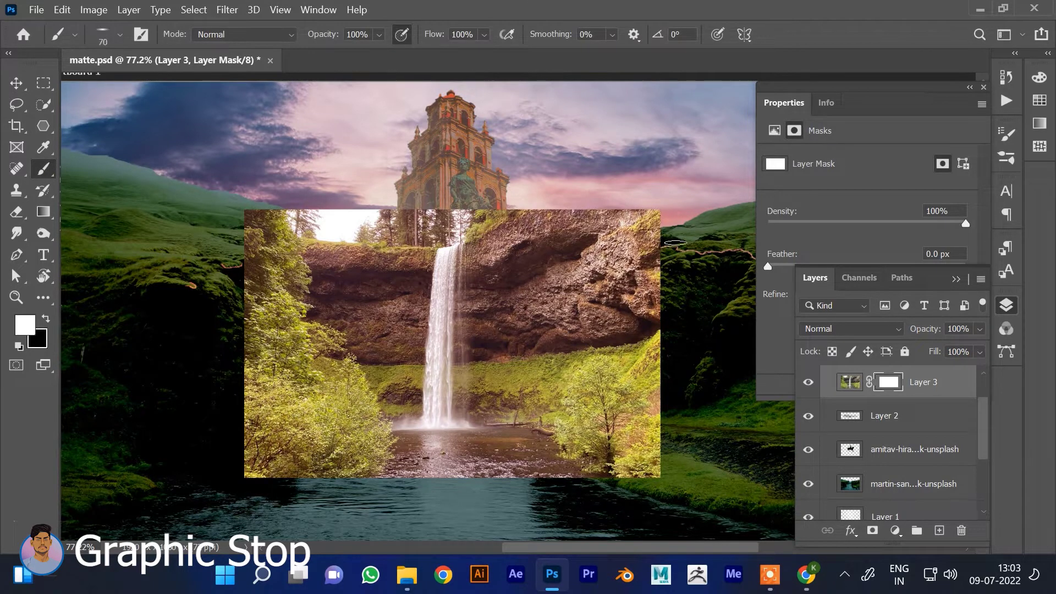
key("x")
left_click_drag(657, 207, 649, 285)
left_click_drag(652, 231, 643, 407)
left_click_drag(643, 275, 632, 473)
mouse_move(633, 434)
left_mouse_down()
mouse_move(642, 358)
mouse_move(643, 462)
left_mouse_up()
left_click_drag(665, 318, 649, 423)
mouse_move(664, 337)
left_mouse_down()
mouse_move(633, 465)
mouse_move(605, 457)
mouse_move(632, 396)
mouse_move(583, 434)
mouse_move(601, 449)
mouse_move(576, 467)
mouse_move(417, 474)
mouse_move(552, 483)
mouse_move(494, 479)
mouse_move(430, 492)
mouse_move(361, 468)
left_mouse_up()
Mask out the waterfall's left and lower-left foliage above the water
mouse_move(203, 250)
left_mouse_down()
mouse_move(271, 182)
mouse_move(252, 295)
mouse_move(247, 431)
mouse_move(217, 335)
mouse_move(244, 458)
left_mouse_up()
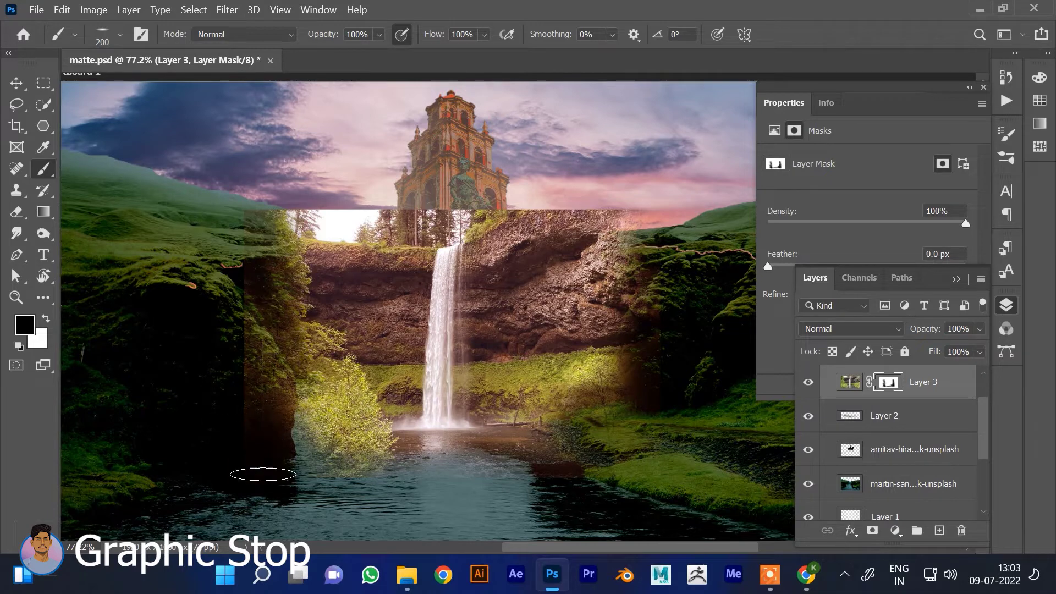
left_click_drag(238, 298, 316, 415)
mouse_move(266, 382)
left_mouse_down()
mouse_move(334, 425)
mouse_move(385, 434)
mouse_move(438, 475)
left_mouse_up()
Free-transform the waterfall to about 54% and move it into the gorge beneath the tower
key("v")
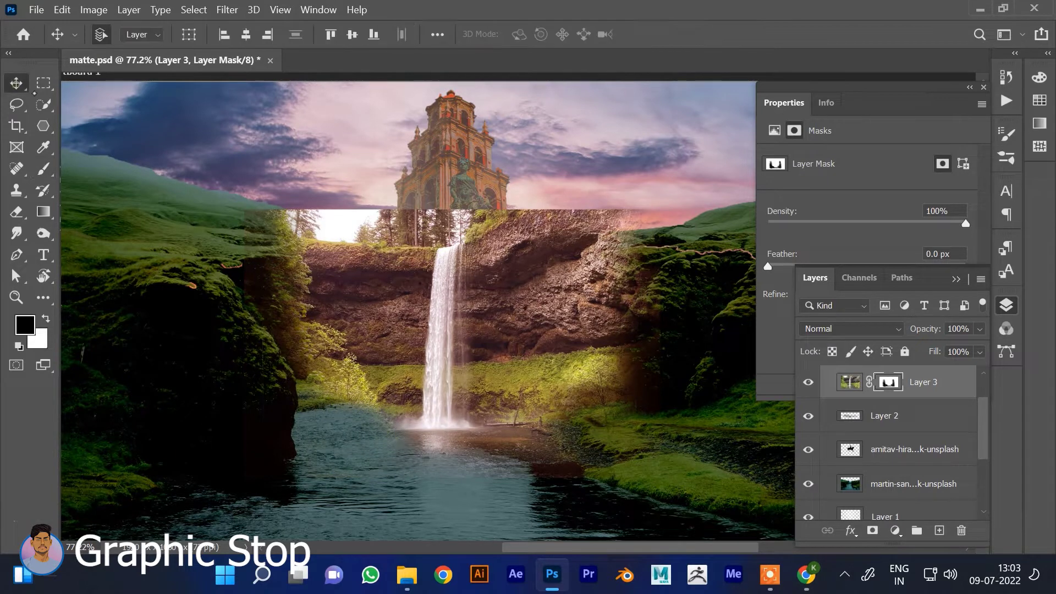
left_click(850, 383)
key("ctrl+t")
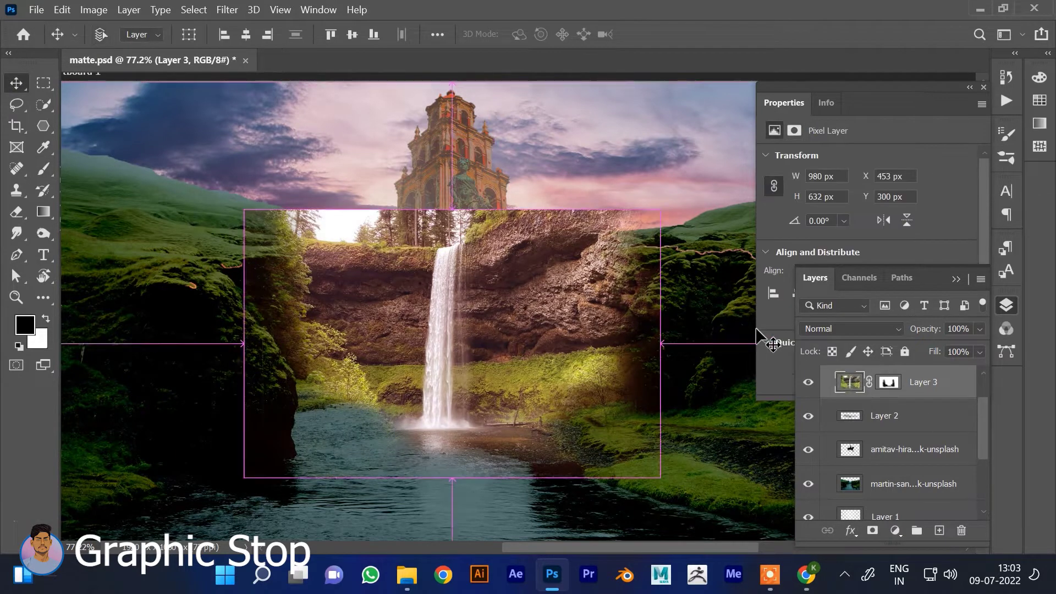
left_click_drag(663, 211, 466, 330)
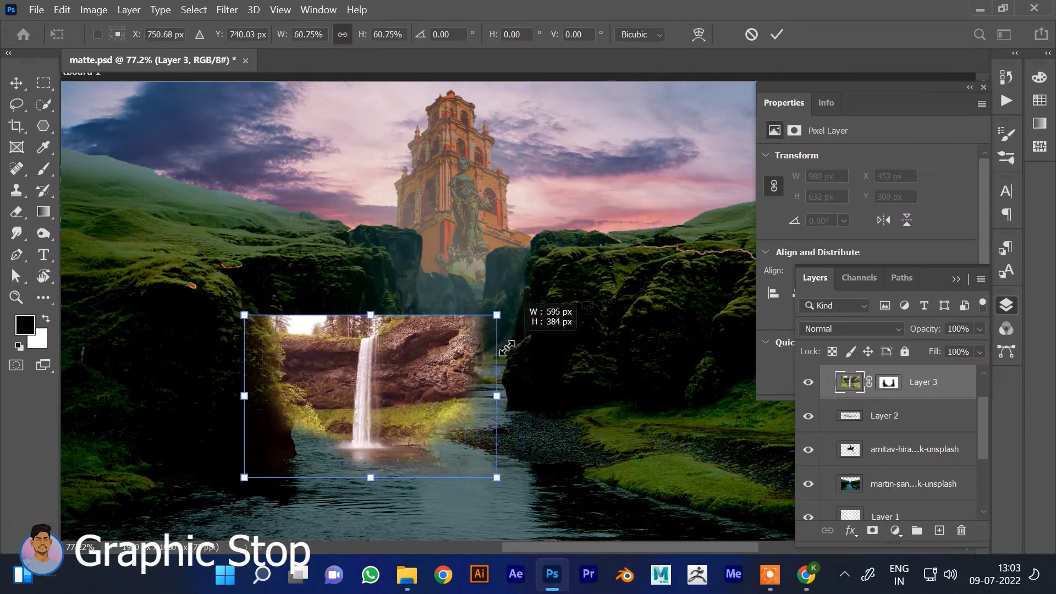
left_click_drag(404, 397, 491, 337)
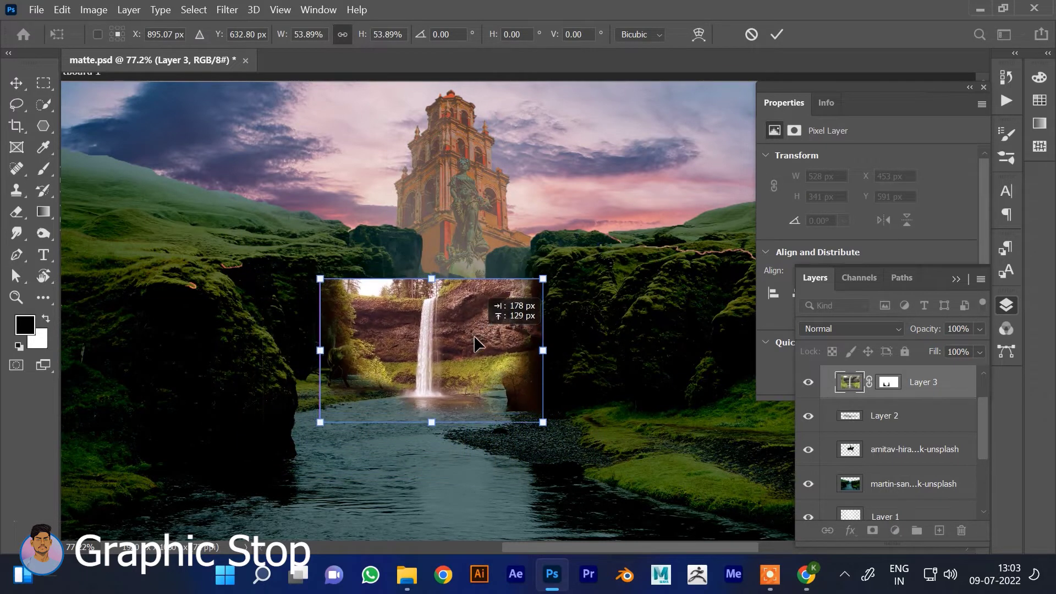
mouse_move(491, 336)
left_mouse_down()
mouse_move(491, 322)
mouse_move(503, 325)
left_mouse_up()
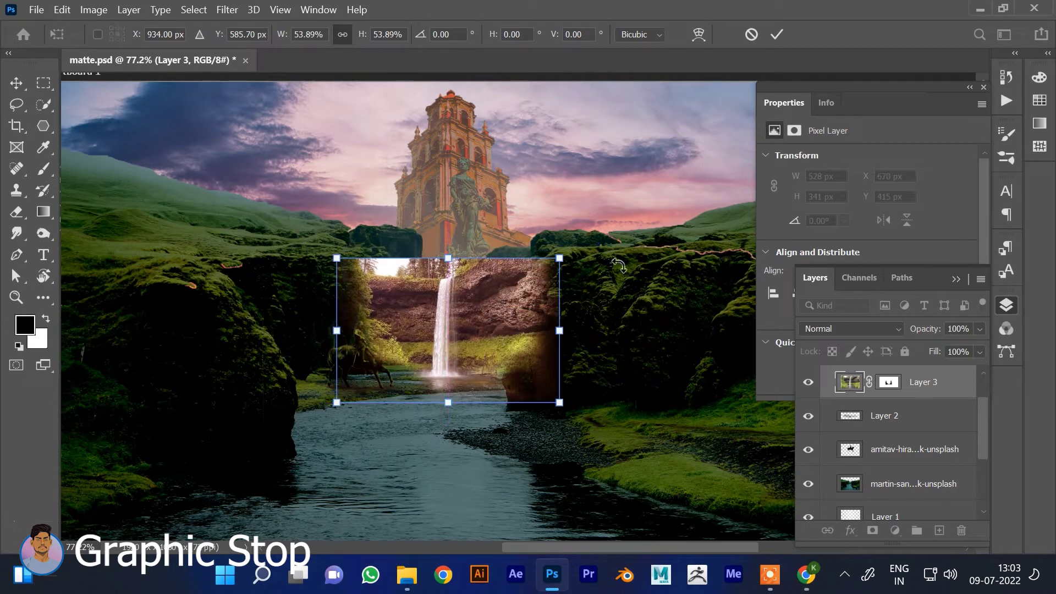
left_click(895, 383)
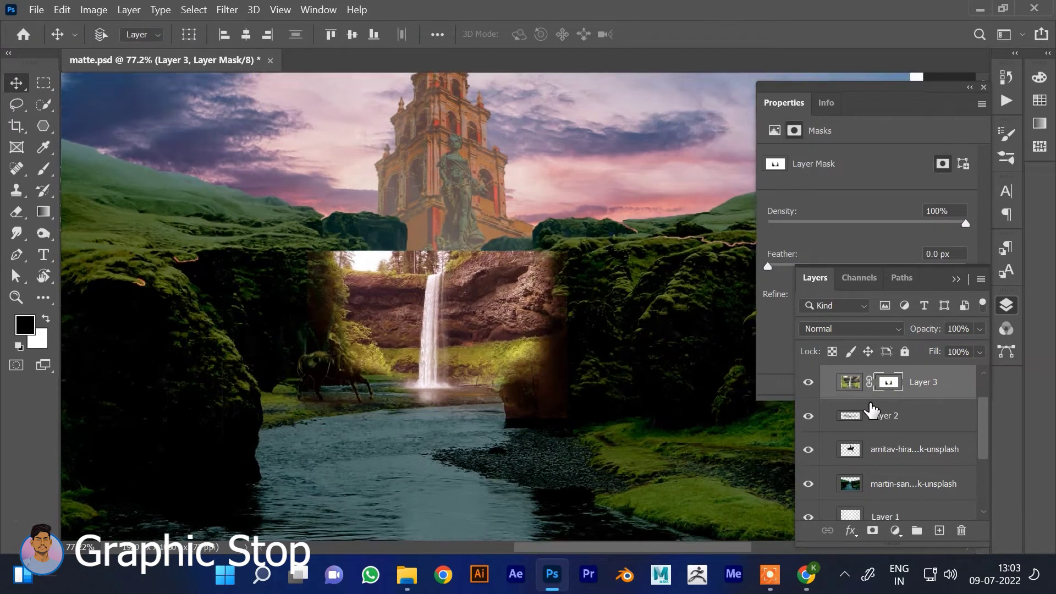
Mask out the waterfall's sky area and blend its lower-left ground into the dark forest
scroll(789, 420, "up", 5)
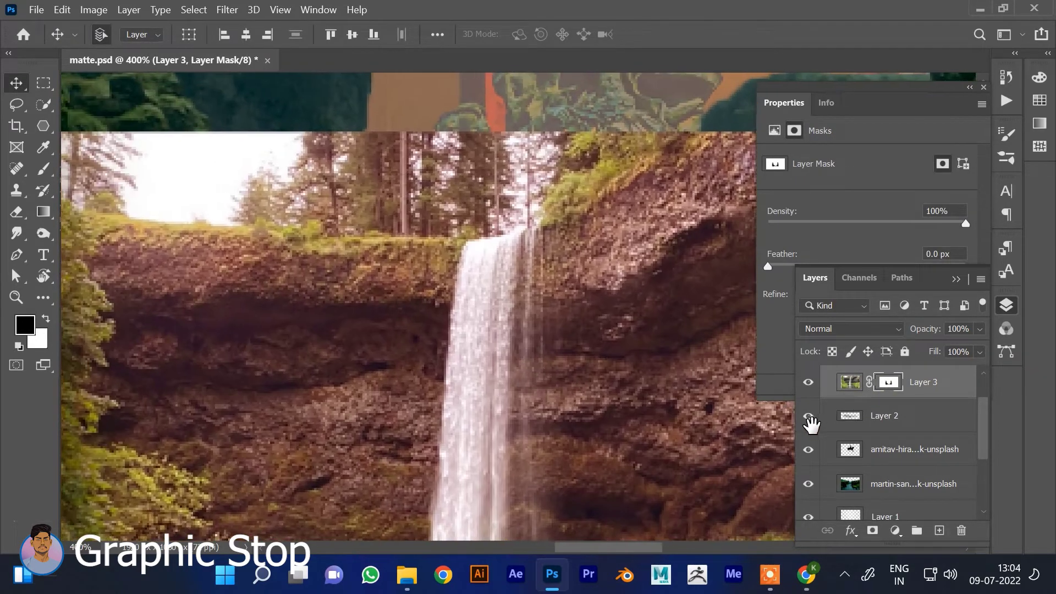
left_click_drag(362, 281, 462, 300)
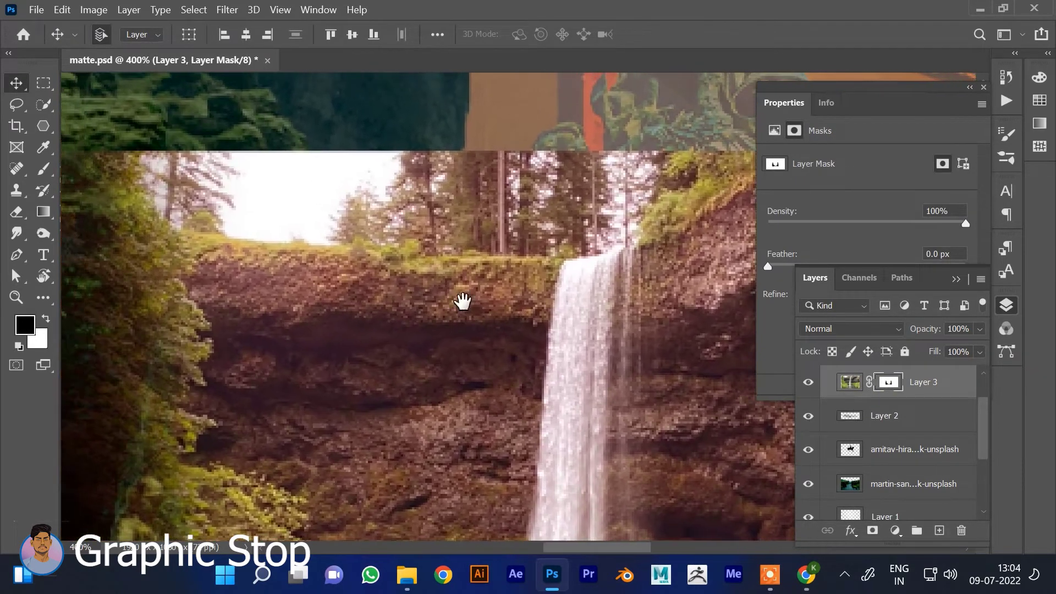
key("b")
mouse_move(308, 181)
left_mouse_down()
mouse_move(357, 144)
mouse_move(299, 165)
mouse_move(308, 194)
mouse_move(354, 207)
mouse_move(349, 241)
mouse_move(281, 220)
mouse_move(400, 265)
left_mouse_up()
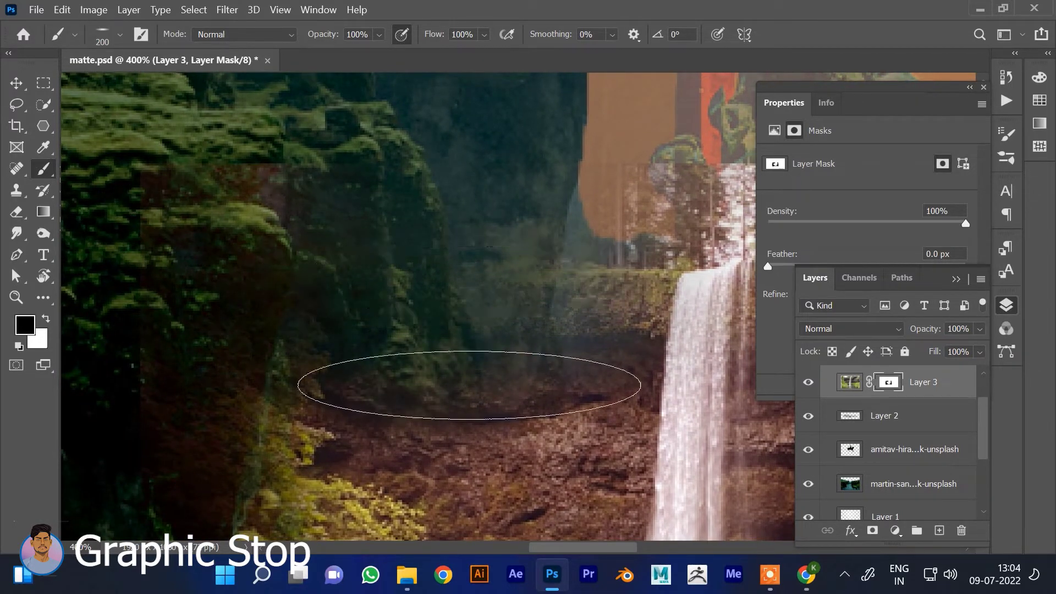
mouse_move(510, 461)
left_mouse_down()
mouse_move(259, 335)
mouse_move(303, 289)
left_mouse_up()
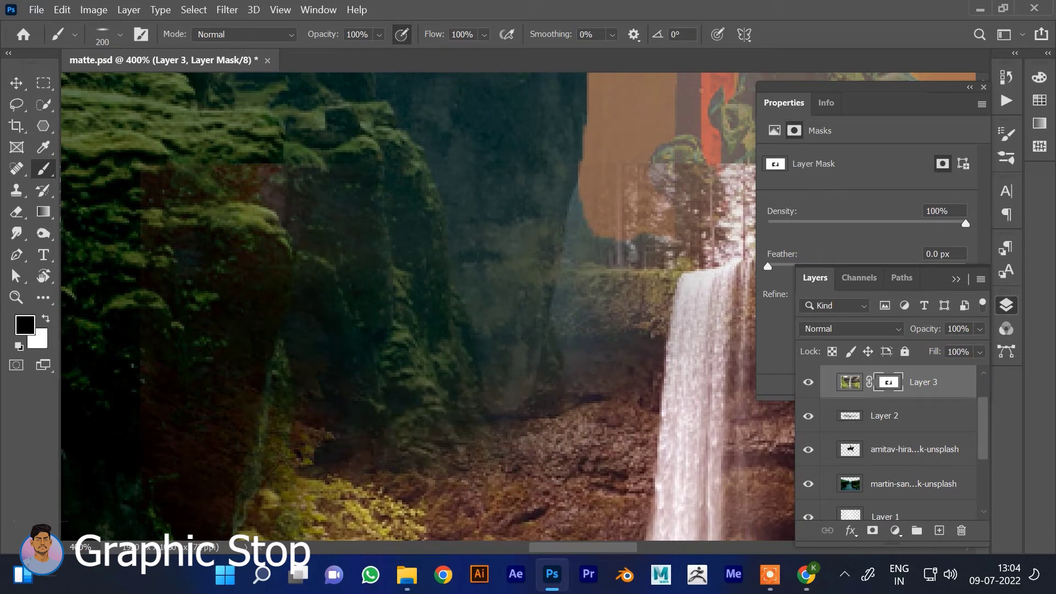
Hide waterfall pixels around the horse rider and the brown rock on the right
key("ctrl+minus")
key("ctrl+minus")
left_click_drag(581, 389, 494, 318)
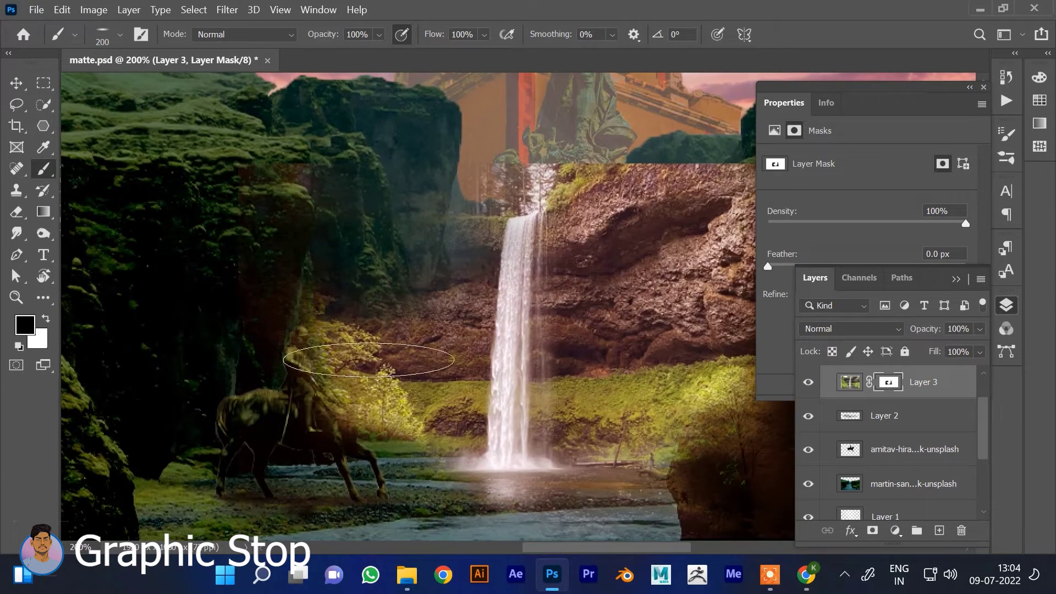
mouse_move(299, 292)
left_mouse_down()
mouse_move(280, 313)
mouse_move(349, 289)
mouse_move(380, 435)
mouse_move(334, 338)
left_mouse_up()
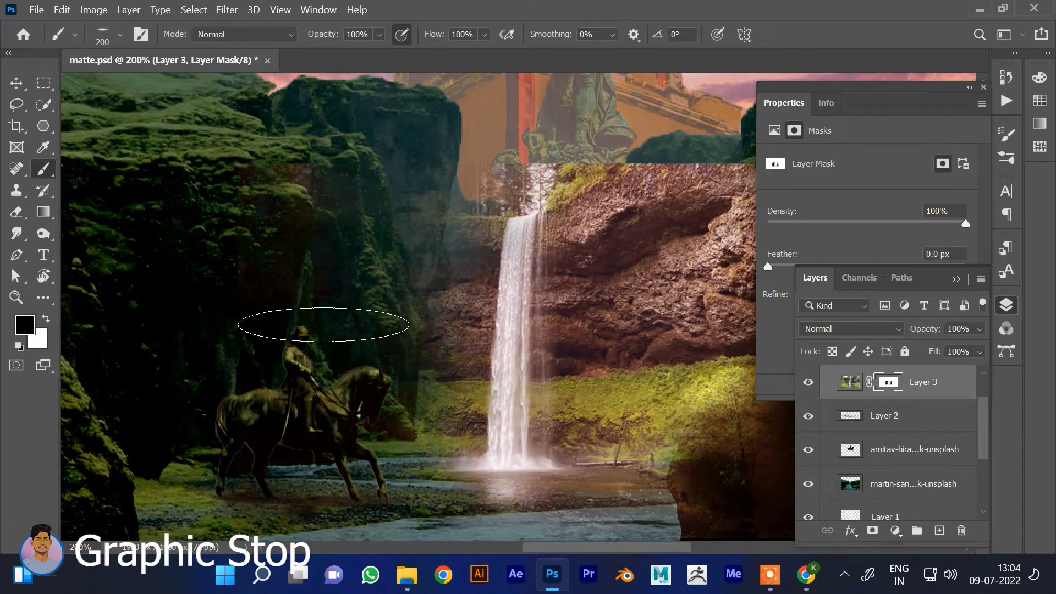
scroll(419, 312, "right", 2)
scroll(495, 281, "right", 3)
mouse_move(581, 253)
left_mouse_down()
mouse_move(624, 165)
mouse_move(598, 348)
mouse_move(561, 330)
left_mouse_up()
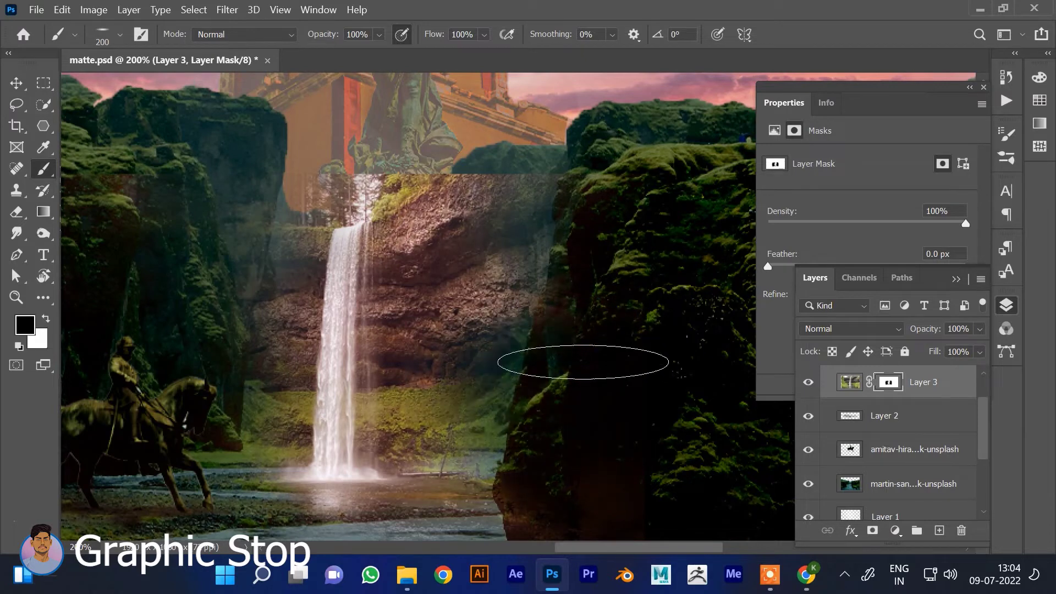
Switch to a smaller round brush and mask the rock beside the right cliff
left_click(119, 34)
left_click(118, 220)
left_click(631, 233)
key("bracketleft")
key("bracketleft")
key("bracketleft")
key("bracketleft")
key("bracketleft")
key("bracketleft")
key("bracketleft")
key("bracketleft")
mouse_move(489, 189)
left_mouse_down()
mouse_move(343, 177)
mouse_move(403, 163)
mouse_move(365, 176)
left_mouse_up()
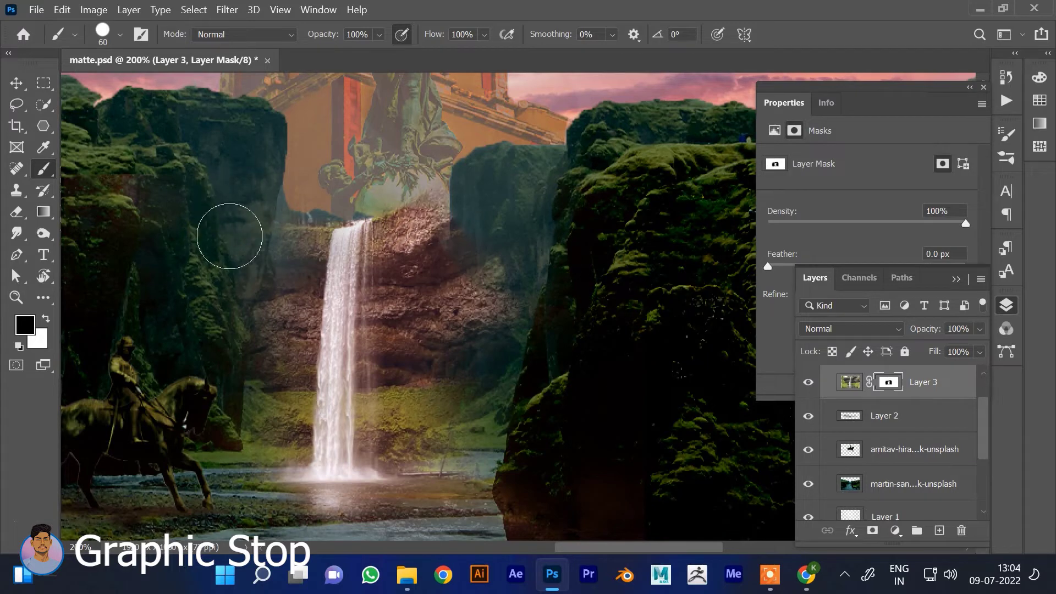
Restore rock texture beneath the statue base in white and hide nearby moss in black
scroll(550, 330, "up", 2)
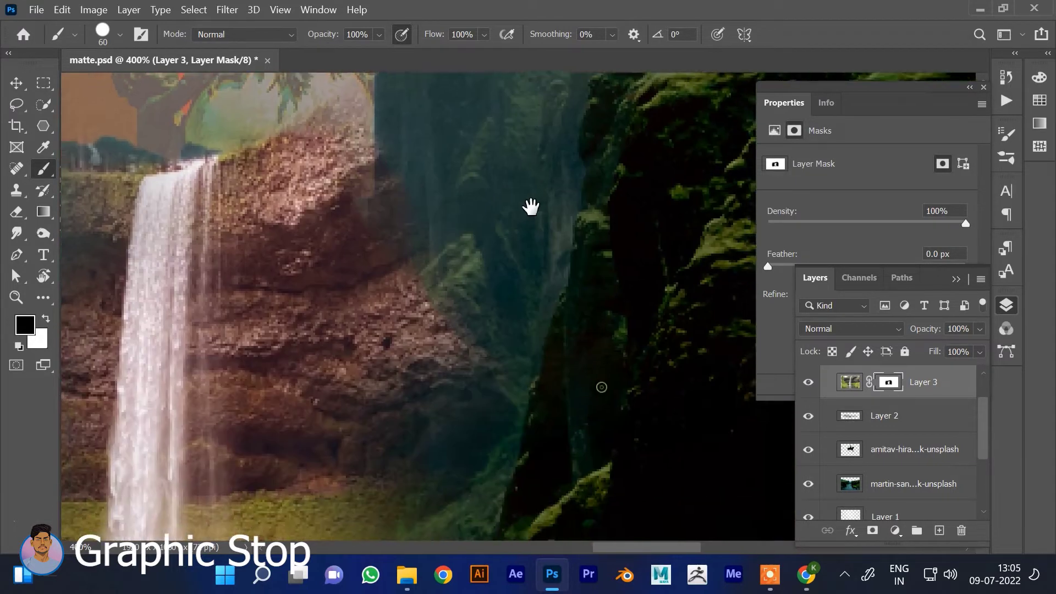
left_click_drag(531, 206, 524, 176)
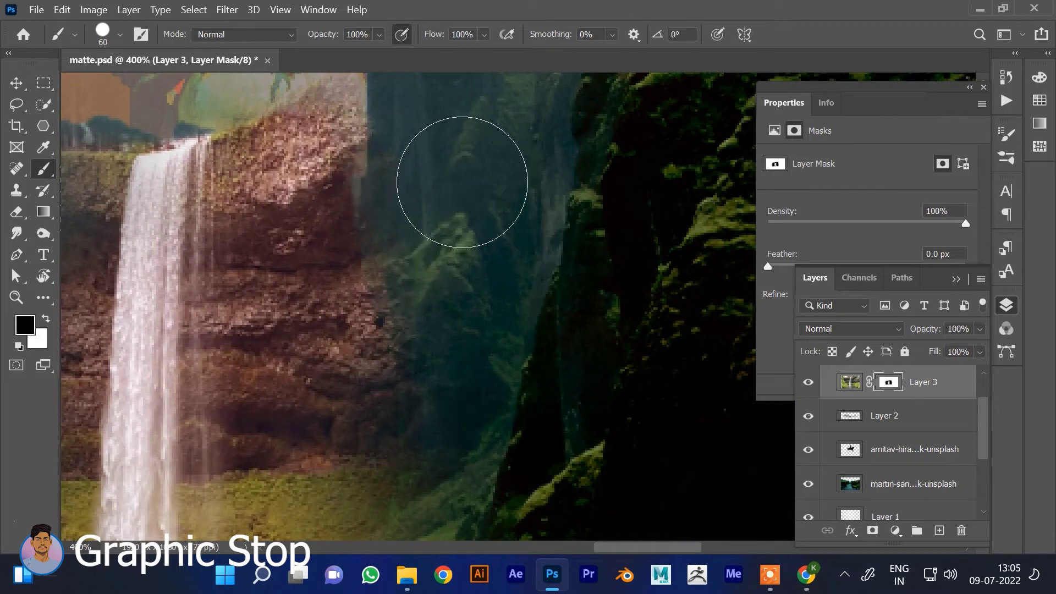
left_click_drag(448, 264, 550, 266)
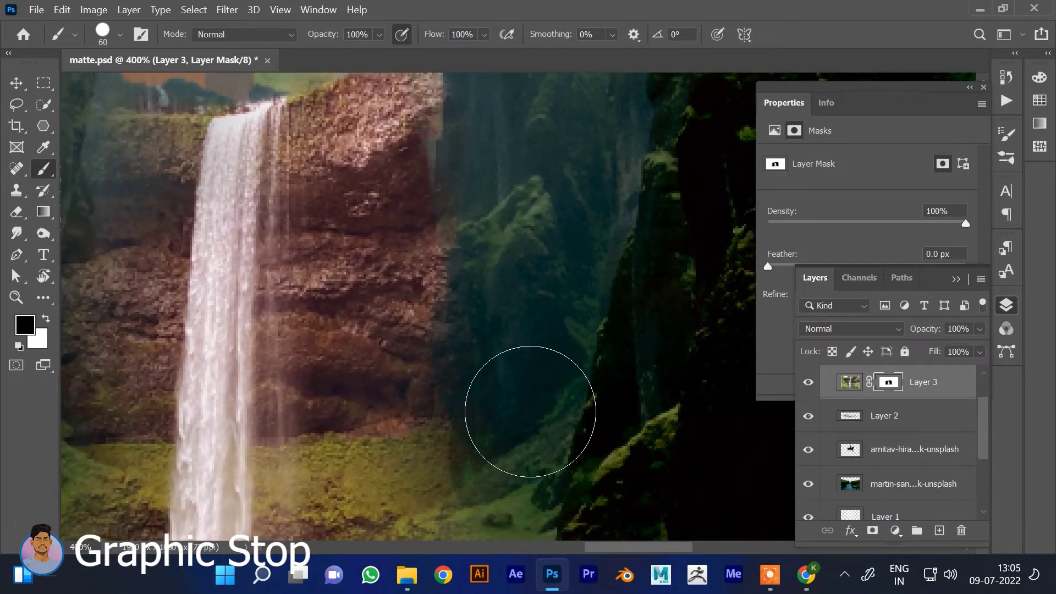
left_click_drag(513, 405, 555, 413)
mouse_move(451, 204)
left_mouse_down()
mouse_move(518, 420)
mouse_move(502, 453)
left_mouse_up()
key("x")
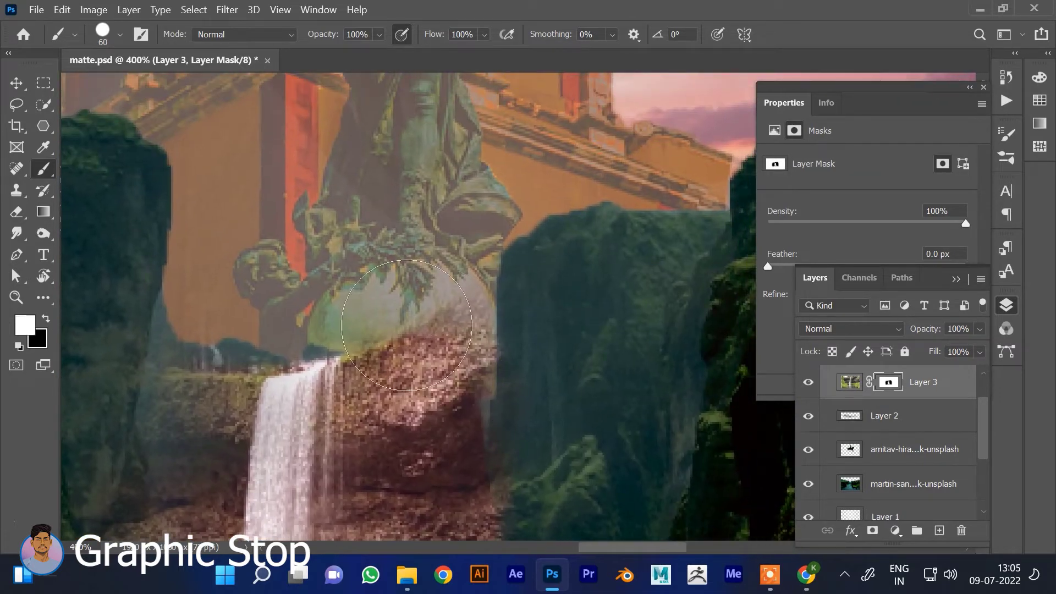
mouse_move(421, 313)
left_mouse_down()
mouse_move(438, 371)
mouse_move(417, 264)
mouse_move(502, 278)
mouse_move(511, 308)
mouse_move(471, 410)
left_mouse_up()
key("x")
mouse_move(368, 275)
left_mouse_down()
mouse_move(324, 266)
mouse_move(374, 258)
mouse_move(435, 226)
left_mouse_up()
key("x")
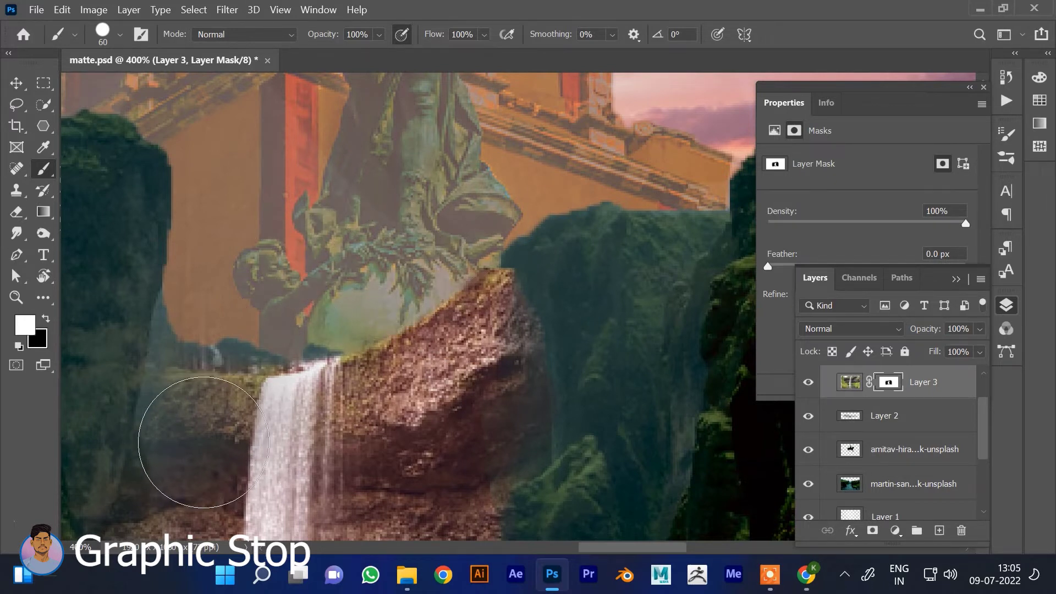
left_click(102, 32)
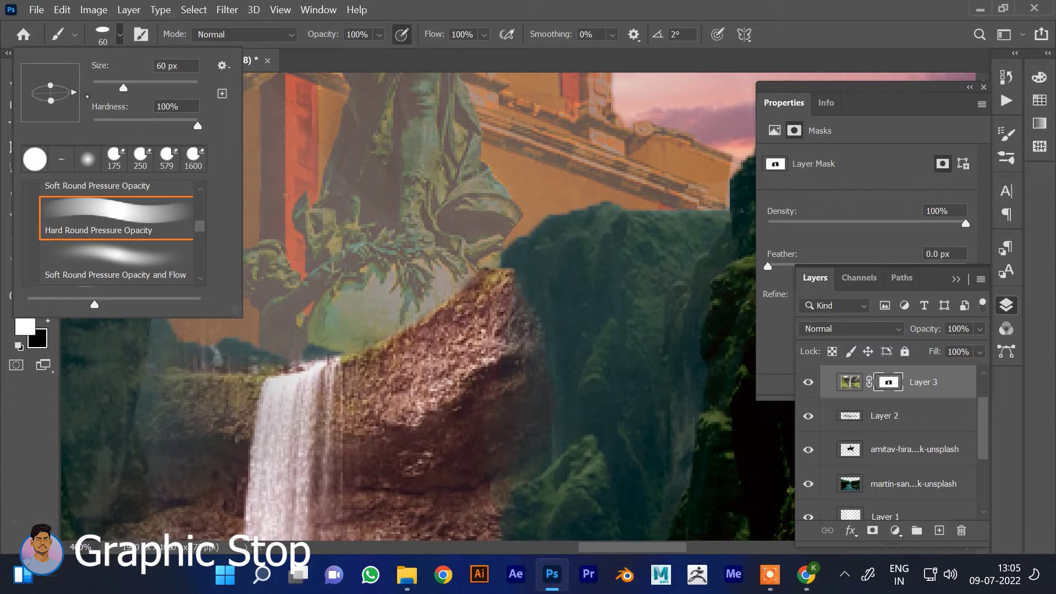
Paint white on the mask to restore rock on both sides of the waterfall
key("Return")
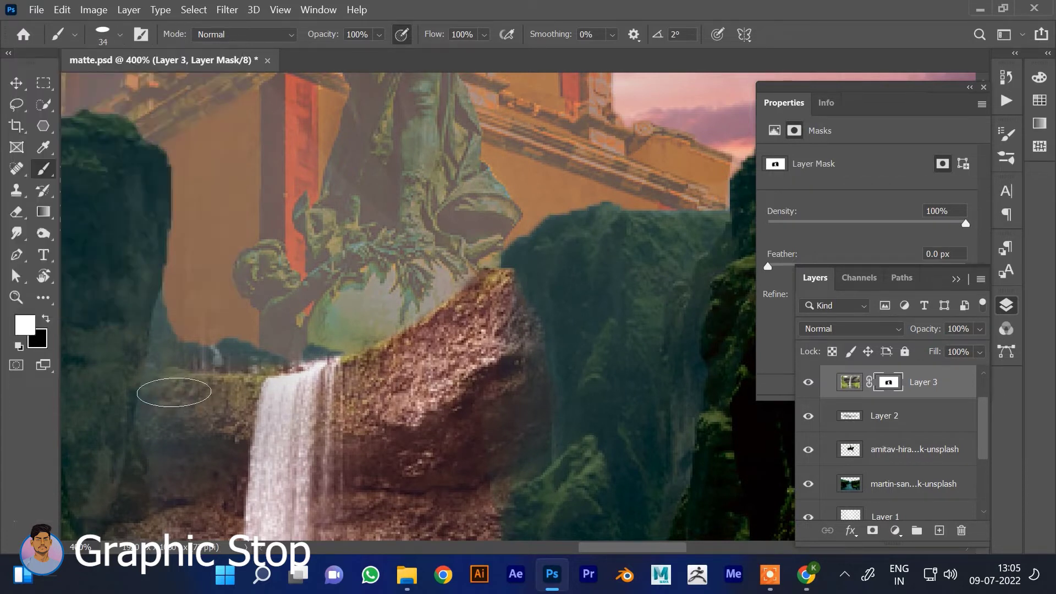
left_click_drag(191, 388, 180, 445)
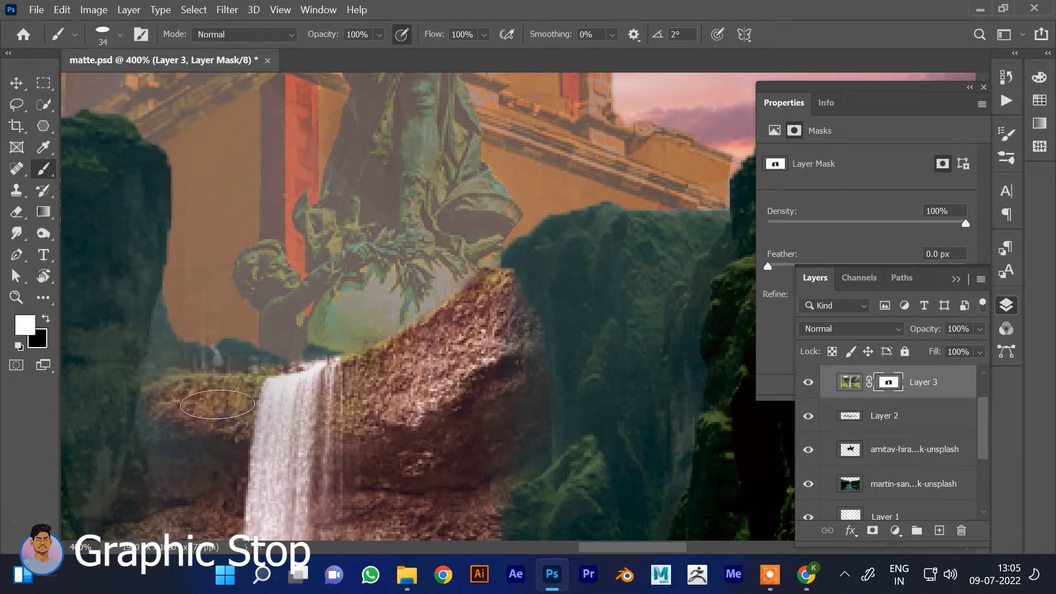
left_click_drag(180, 406, 170, 455)
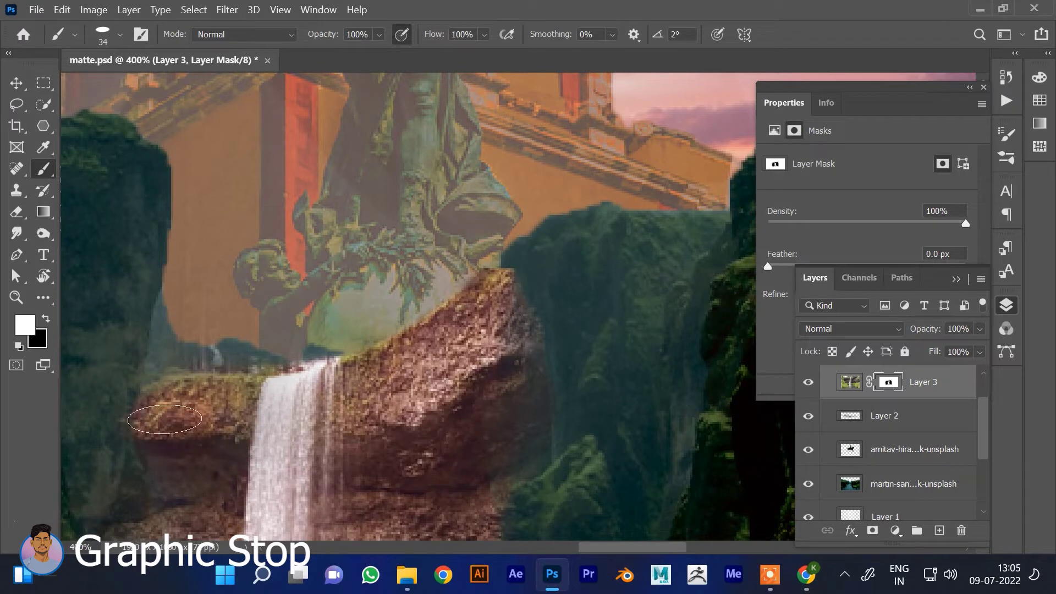
scroll(192, 385, "down", 3)
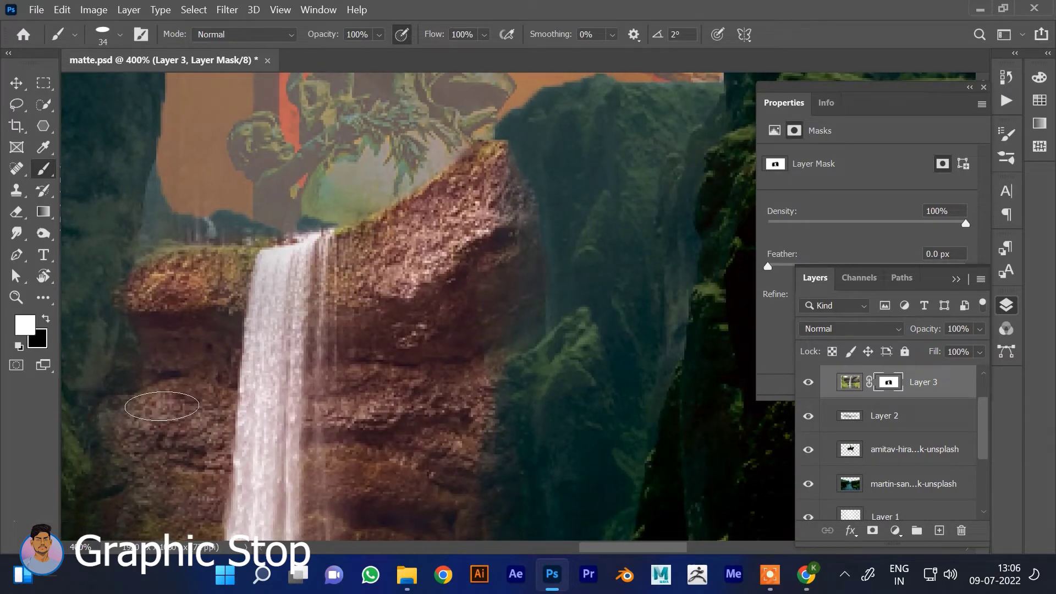
left_click_drag(181, 380, 236, 259)
left_click_drag(178, 342, 202, 412)
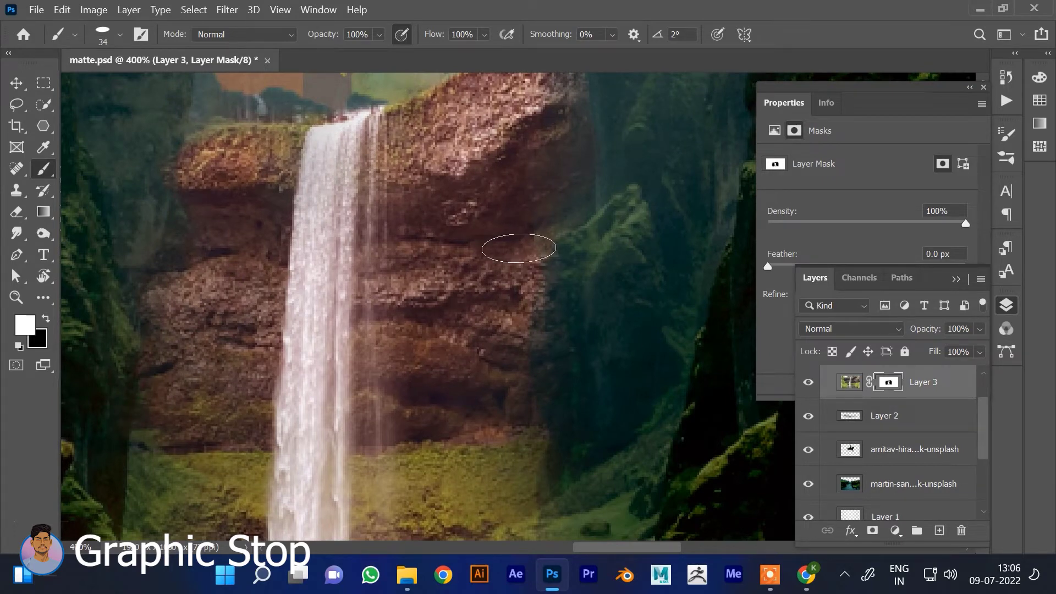
left_click_drag(527, 139, 528, 226)
left_click_drag(335, 217, 478, 384)
Refine the rock's top edge with the Soft Round Pressure Opacity and Flow brush, hiding its orange corner
left_click(120, 34)
left_click(140, 258)
left_click_drag(631, 347, 517, 262)
mouse_move(619, 219)
left_mouse_down()
mouse_move(600, 172)
mouse_move(585, 200)
left_mouse_up()
key("x")
left_click_drag(529, 125, 577, 118)
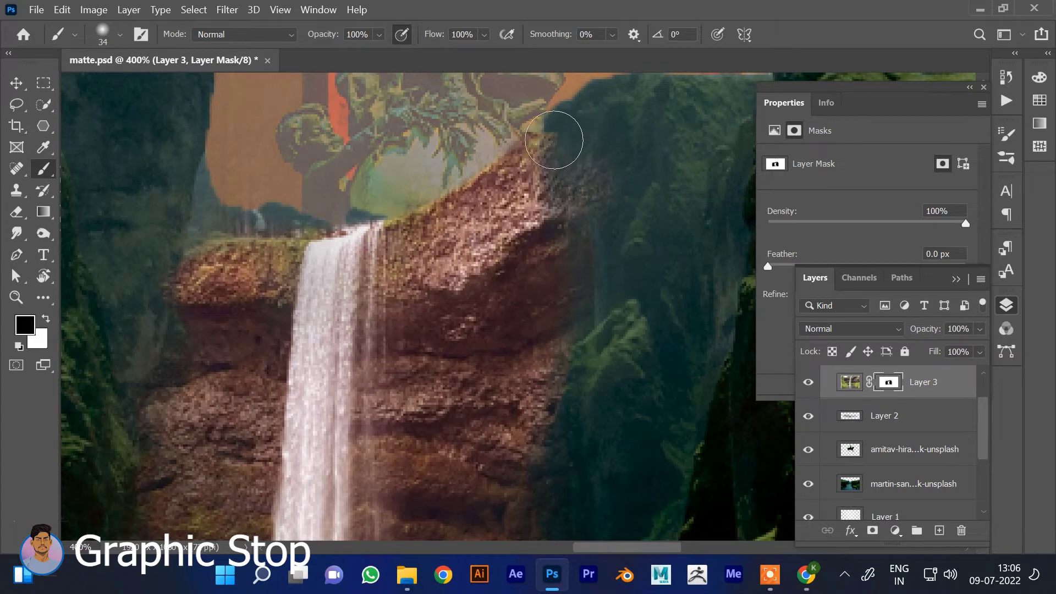
left_click_drag(558, 153, 595, 182)
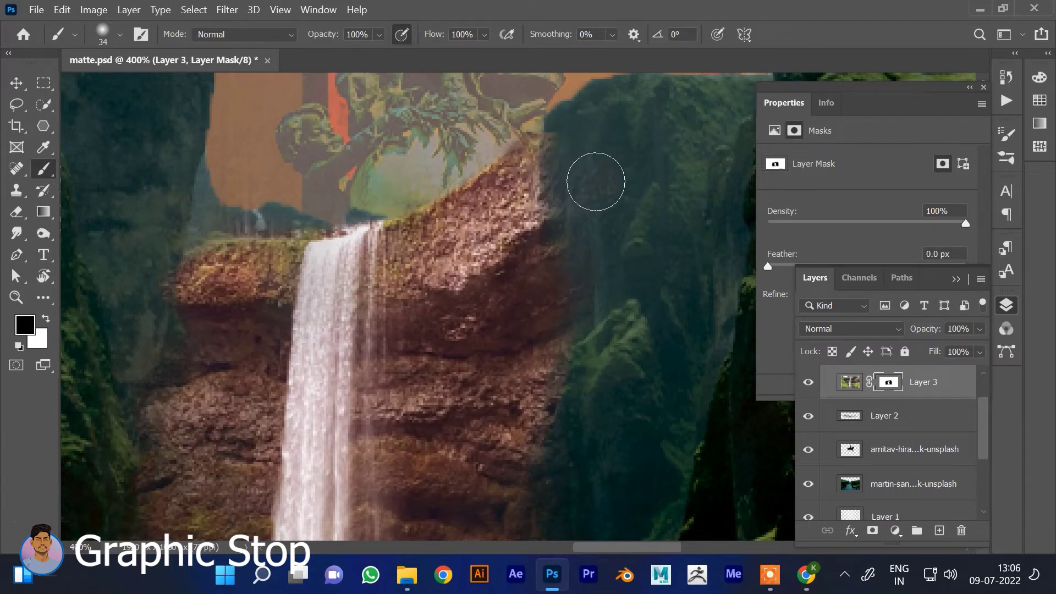
Extend the dark cliff edges around the pool, then zoom out to view the whole painting
left_click_drag(594, 325, 590, 163)
left_click_drag(536, 310, 548, 342)
mouse_move(281, 375)
left_mouse_down()
mouse_move(170, 345)
mouse_move(106, 341)
mouse_move(160, 354)
mouse_move(158, 332)
mouse_move(200, 330)
mouse_move(223, 413)
mouse_move(146, 405)
mouse_move(458, 352)
mouse_move(550, 367)
left_mouse_up()
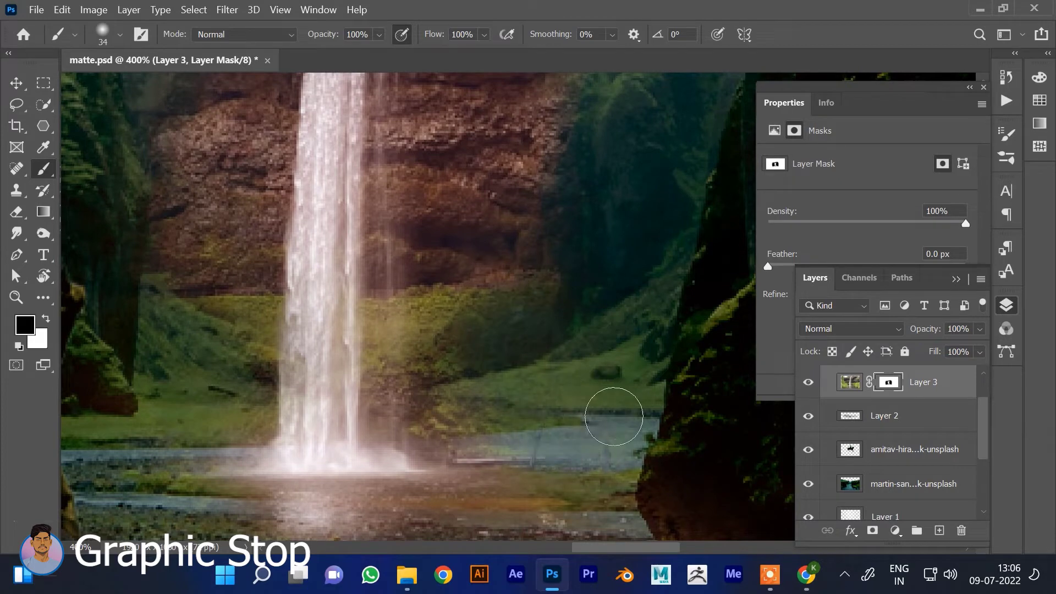
left_click_drag(553, 434, 484, 328)
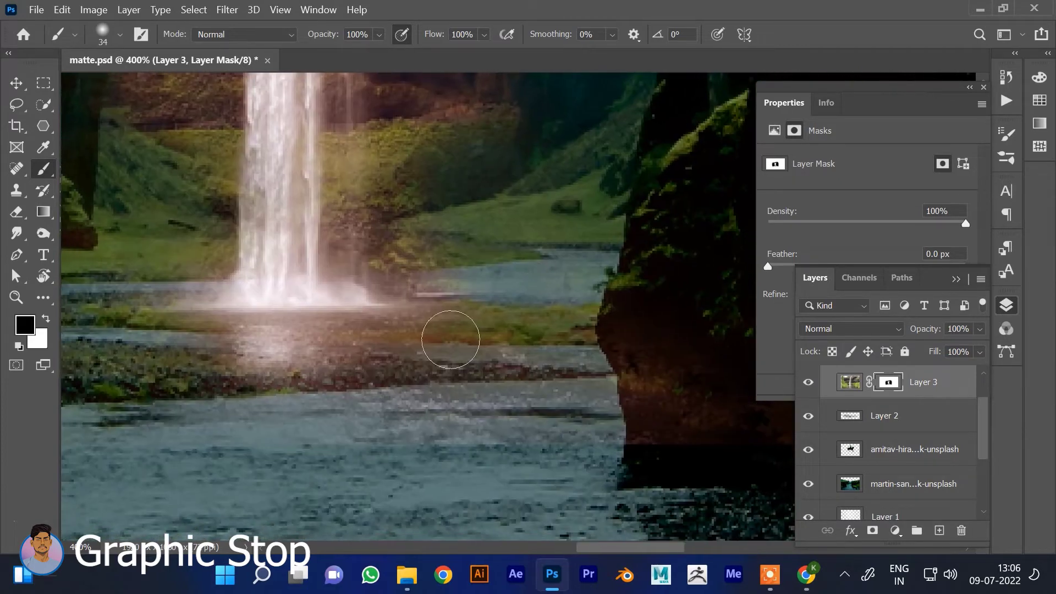
key("ctrl+minus")
key("ctrl+minus")
key("ctrl+minus")
key("ctrl+minus")
key("ctrl+minus")
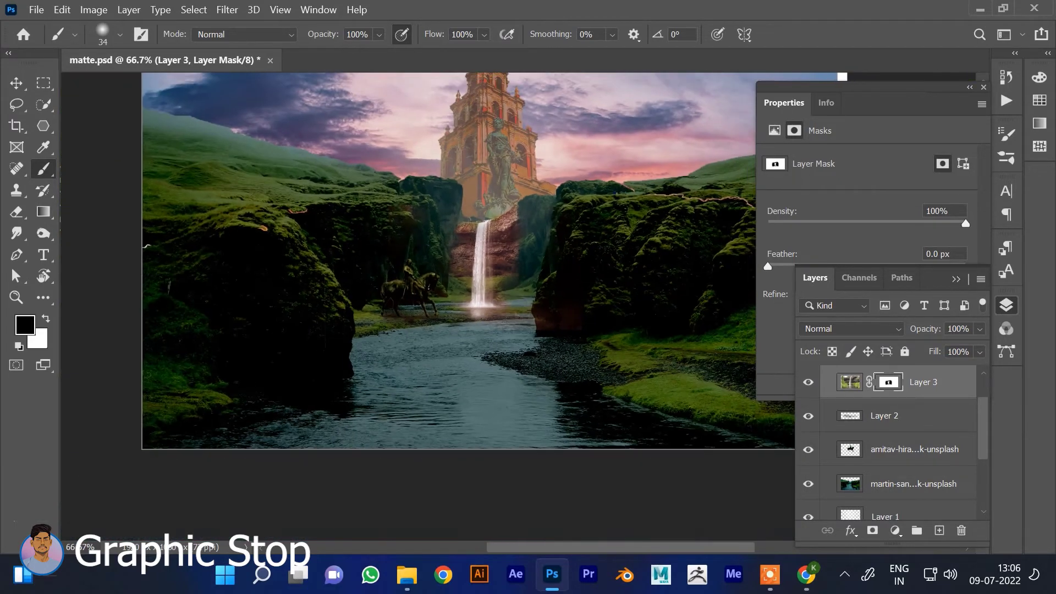
left_click(849, 382)
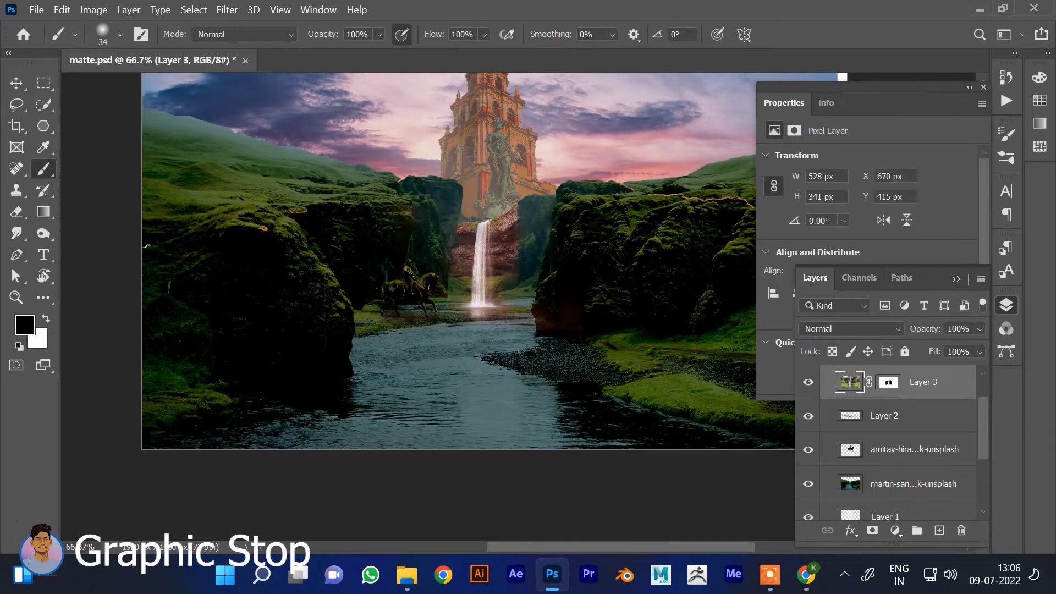
Apply a Color Balance of -14, +83, +86 to Layer 3, tinting its rock toward green
key("v")
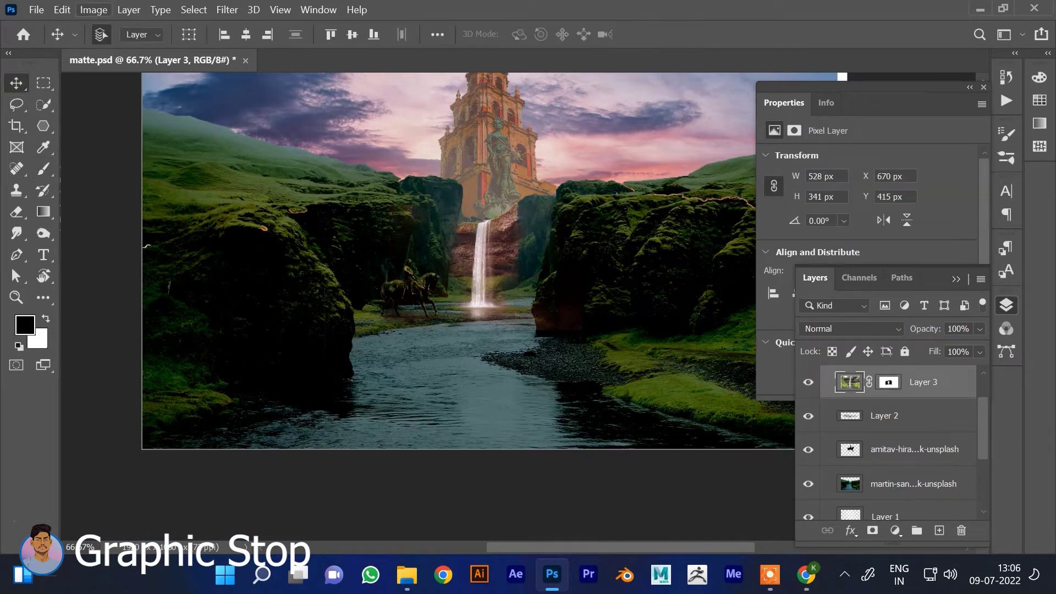
left_click(93, 10)
left_click(297, 144)
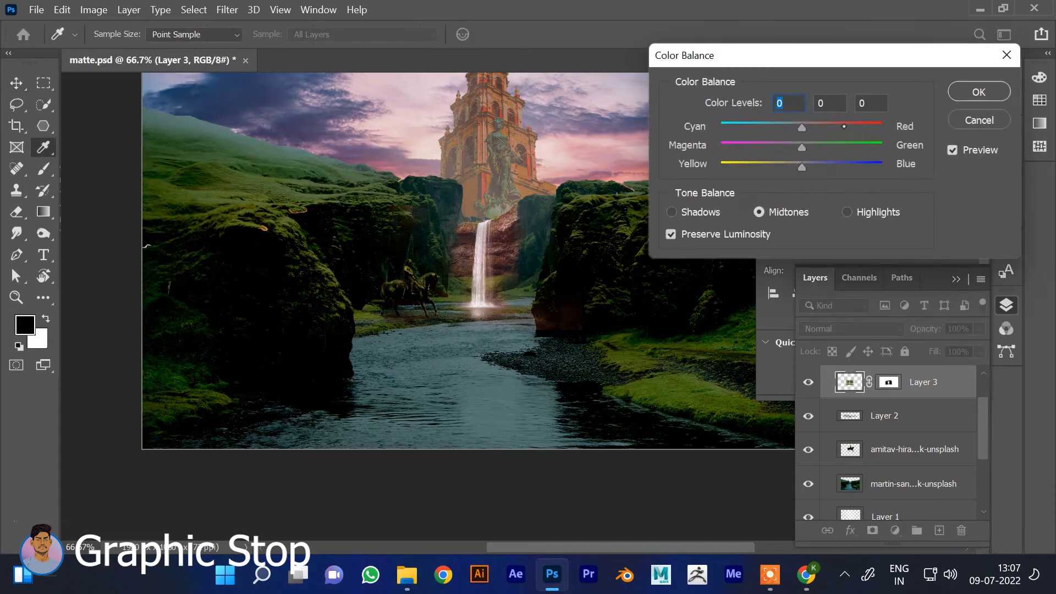
left_click_drag(807, 147, 853, 138)
scroll(491, 307, "up", 5)
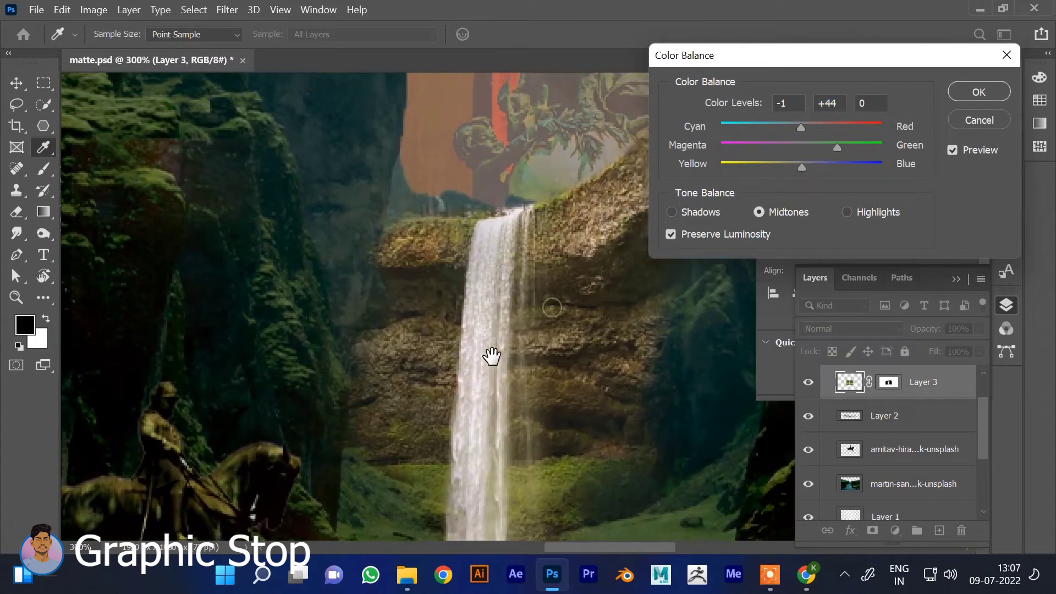
left_click_drag(491, 356, 397, 363)
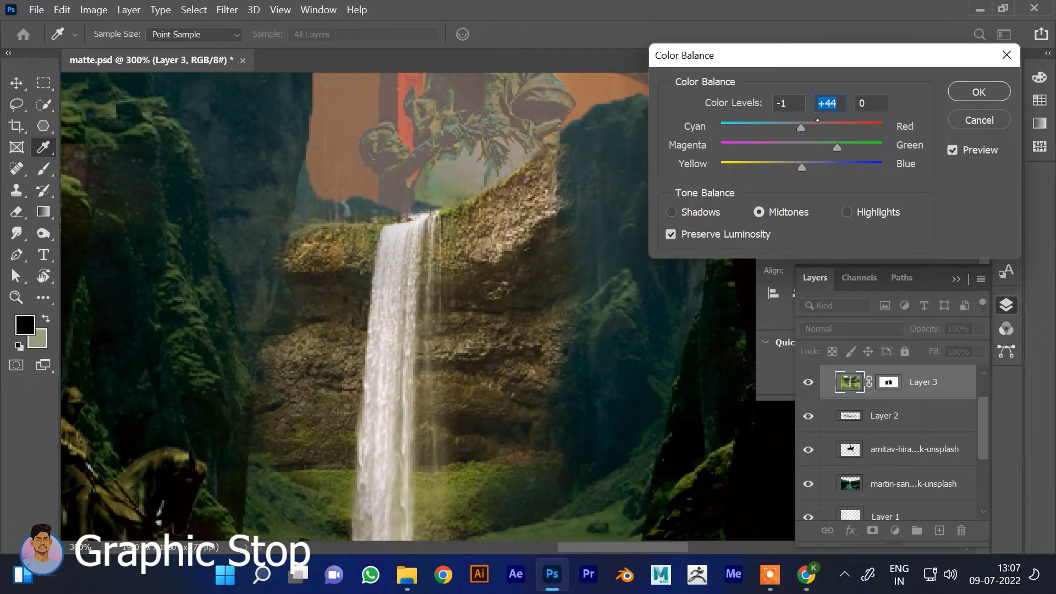
left_click_drag(822, 128, 772, 128)
left_click_drag(837, 147, 866, 147)
left_click_drag(802, 167, 804, 167)
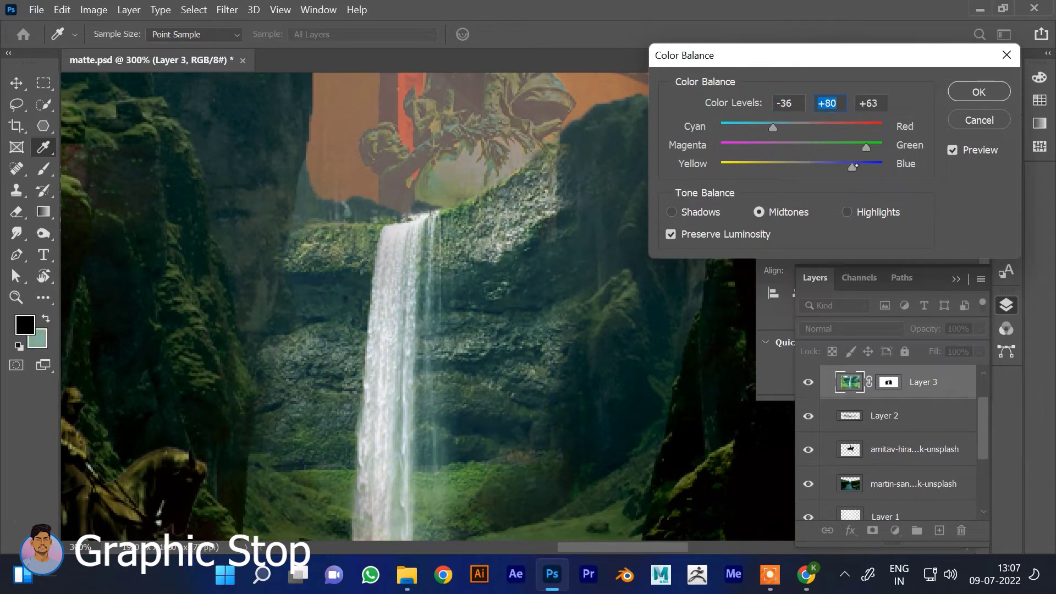
mouse_move(866, 147)
left_mouse_down()
mouse_move(836, 147)
mouse_move(852, 147)
left_mouse_up()
left_click_drag(742, 129, 776, 129)
key("Return")
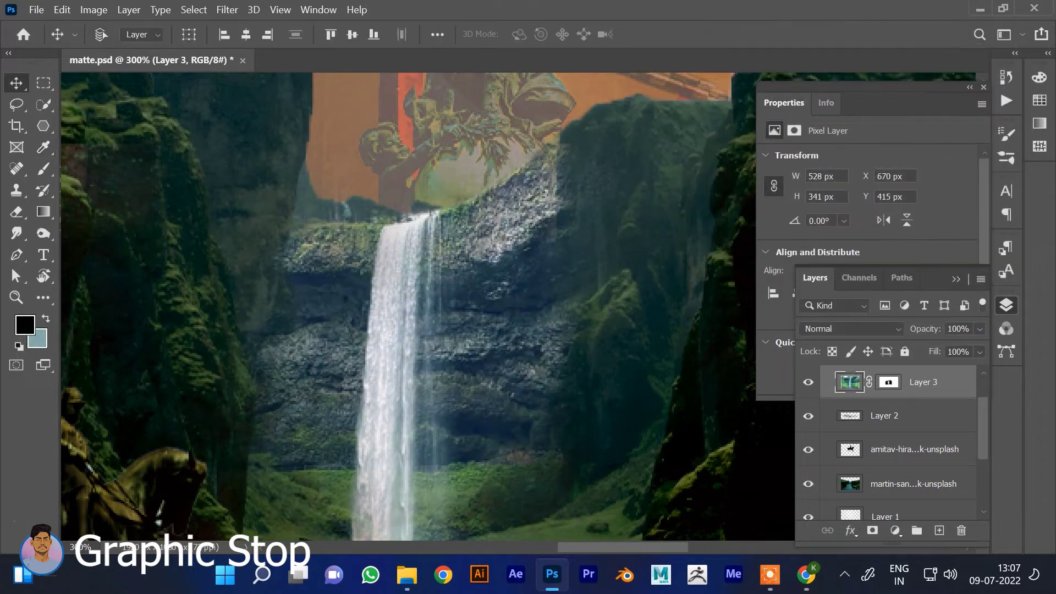
key("ctrl+1")
Add Layer 4 and paint soft black shadows over the rock beside the waterfall with 150 and 90 brushes
key("ctrl+minus")
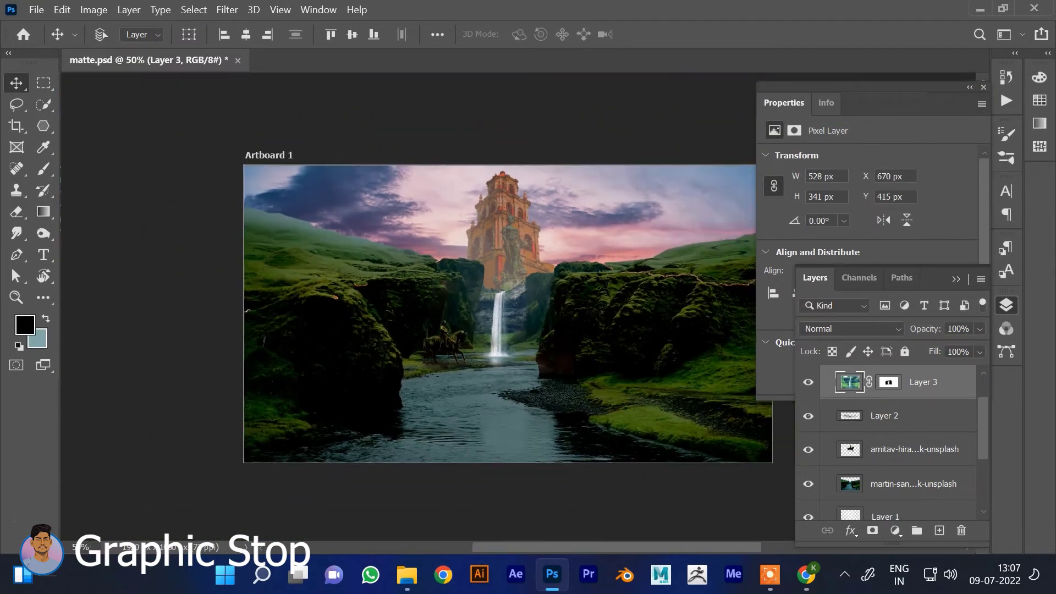
left_click(939, 530)
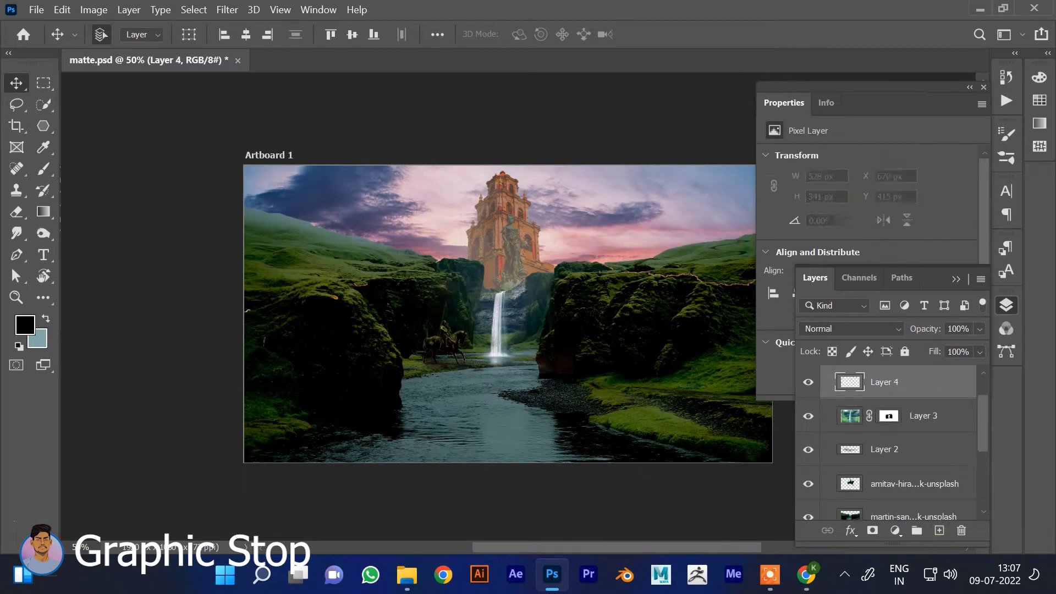
key("i")
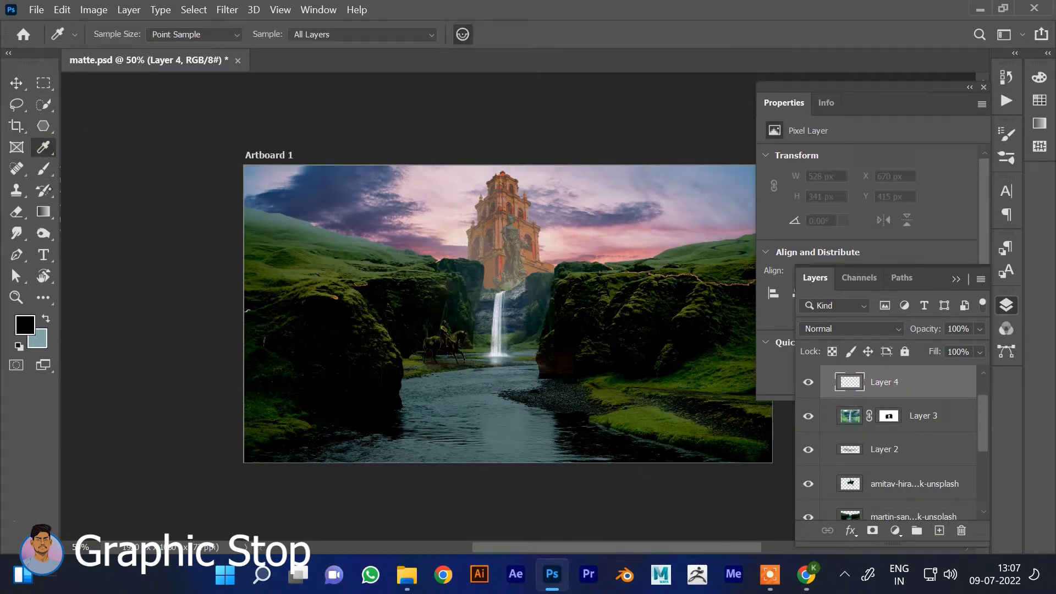
key("b")
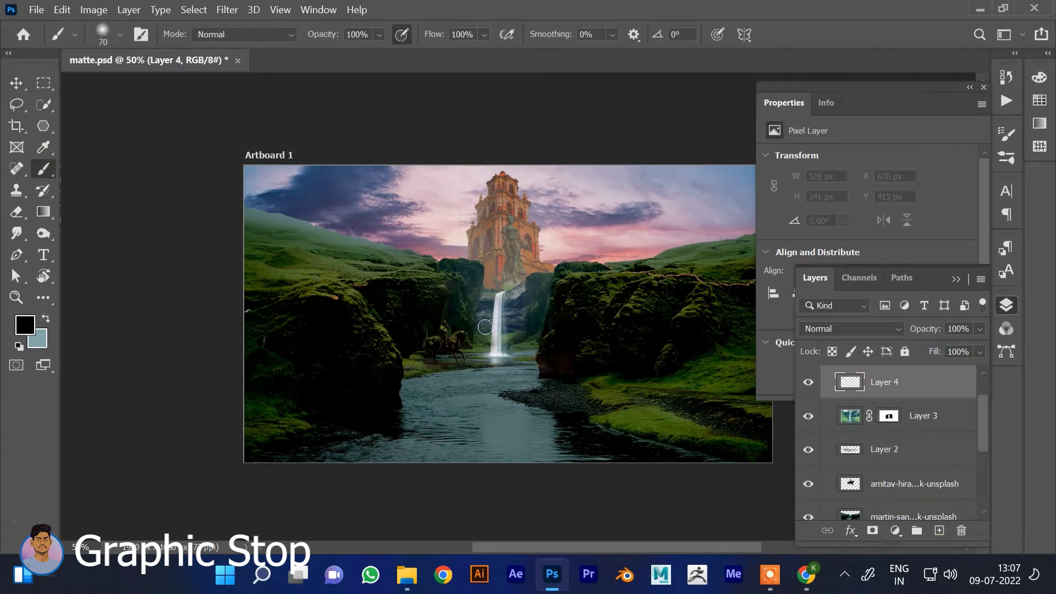
key("bracketright")
left_click_drag(523, 288, 468, 302)
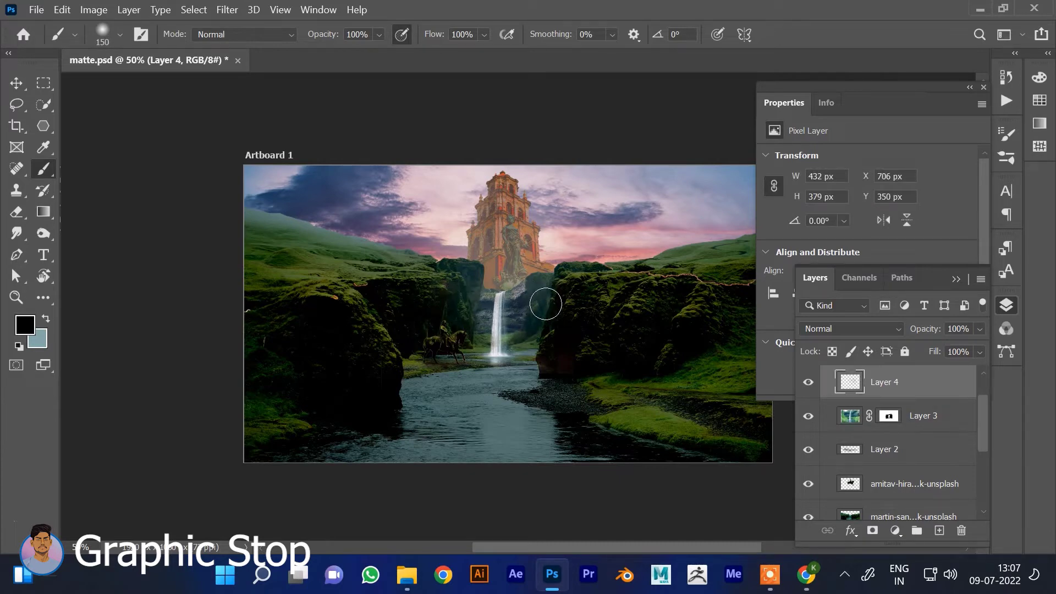
key("ctrl+plus")
key("ctrl+plus")
key("ctrl+plus")
key("bracketleft")
key("bracketleft")
key("bracketleft")
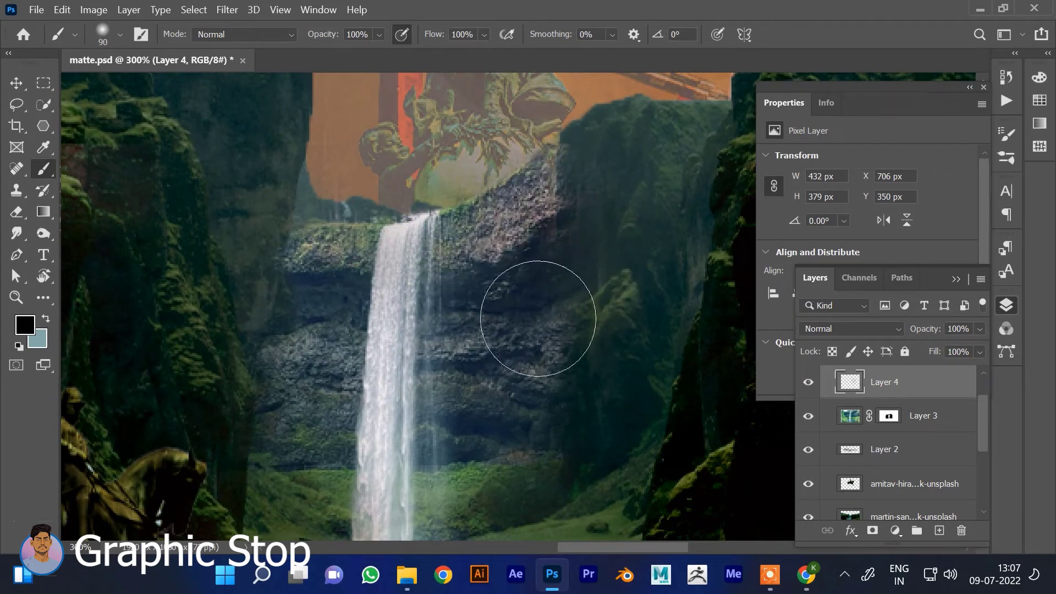
left_click_drag(313, 275, 306, 401)
mouse_move(306, 273)
left_mouse_down()
mouse_move(341, 353)
mouse_move(502, 295)
left_mouse_up()
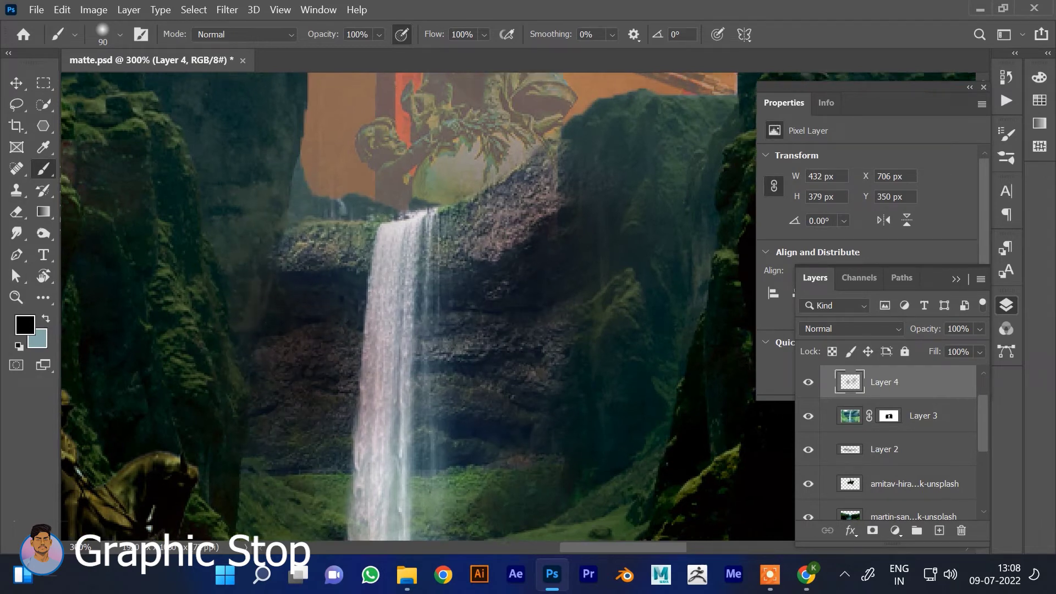
key("ctrl+minus")
key("ctrl+minus")
key("ctrl+minus")
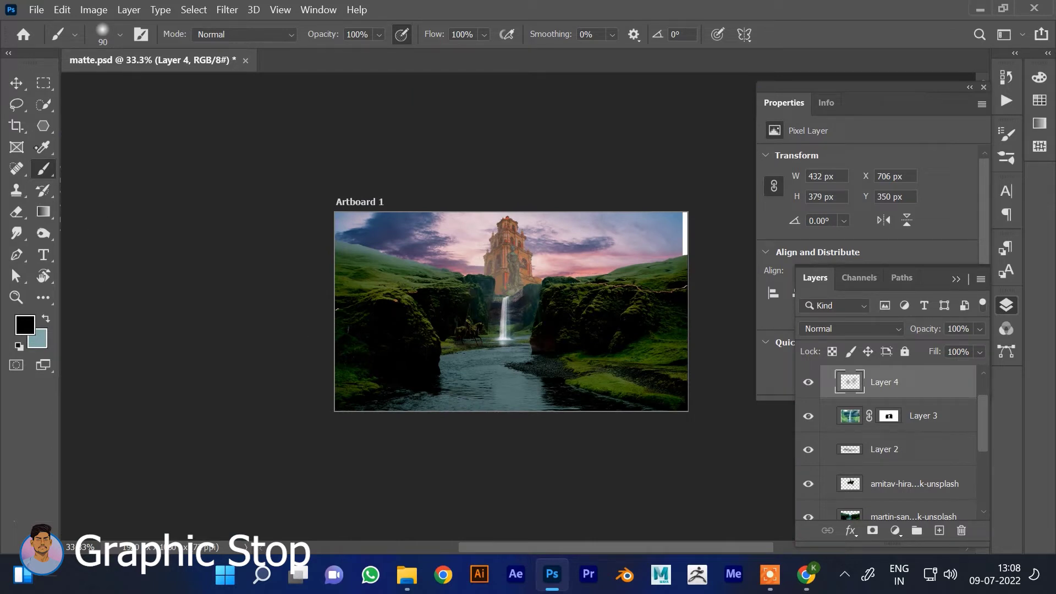
Move the forest mountain photo (Layer 5) to the artboard's top edge and start cloning grass at the left edge
key("v")
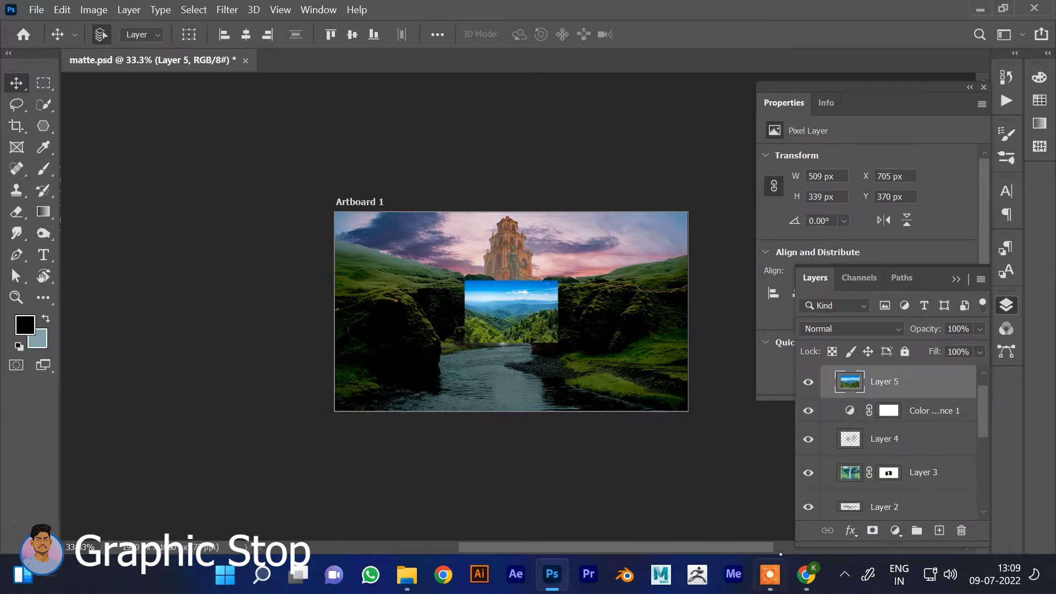
key("ctrl+plus")
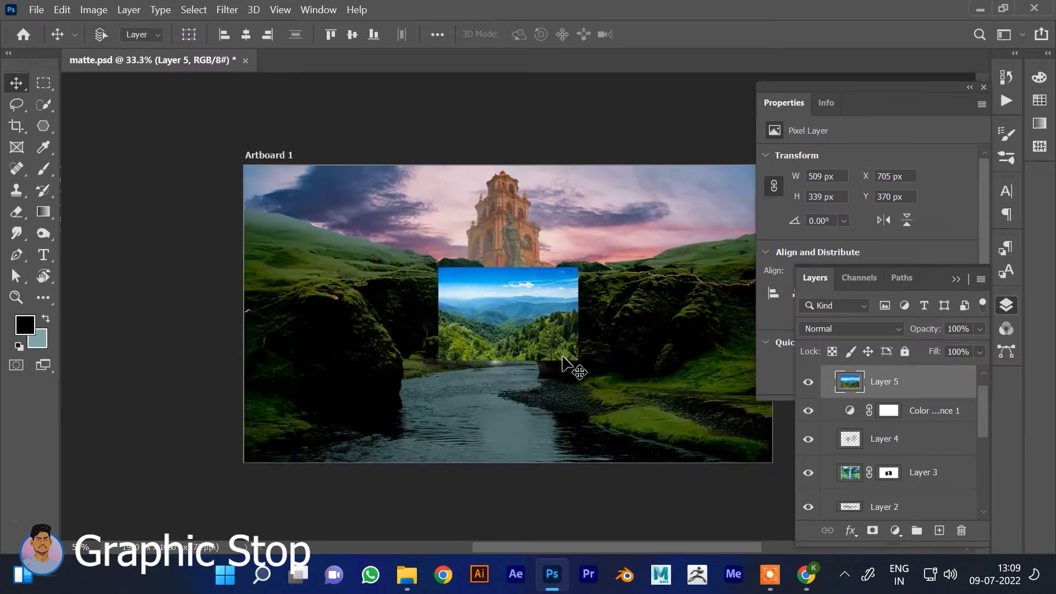
key("ctrl+plus")
key("ctrl+plus")
left_click_drag(687, 323, 686, 277)
left_click_drag(550, 300, 231, 187)
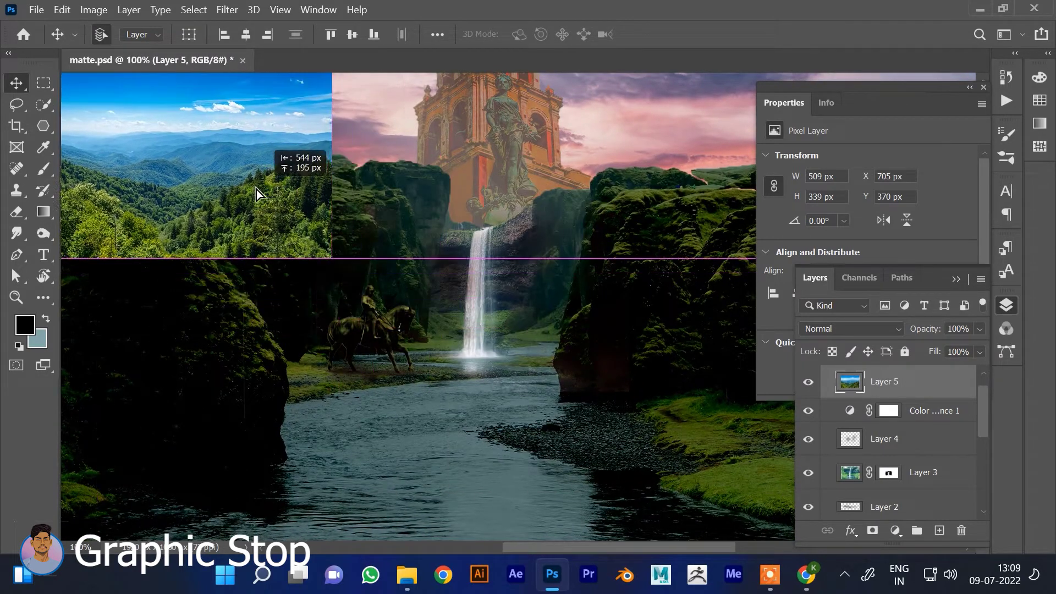
left_click_drag(489, 256, 686, 401)
left_click_drag(402, 309, 624, 213)
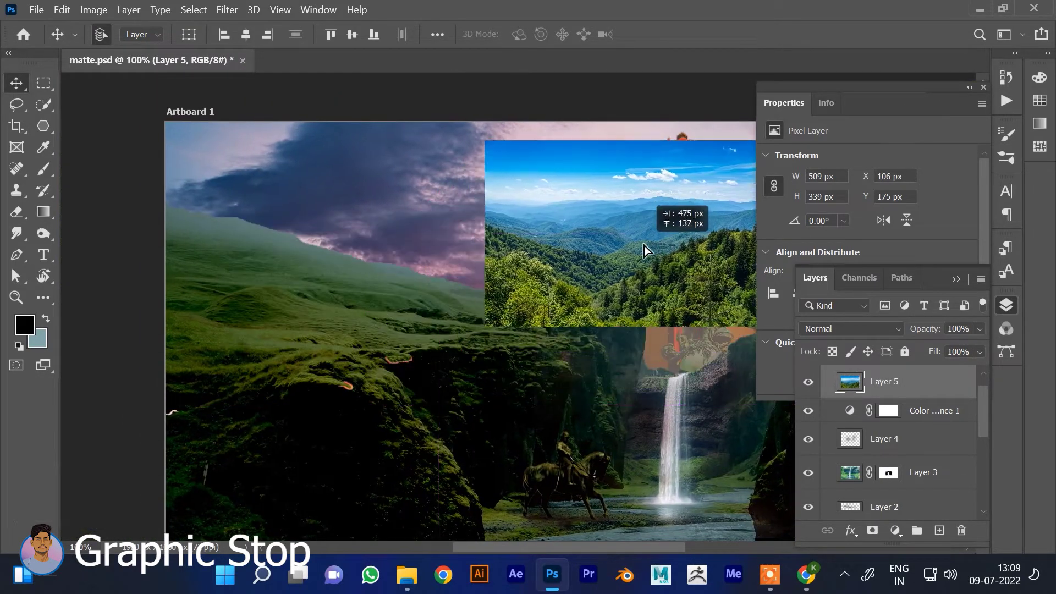
key("s")
key("s")
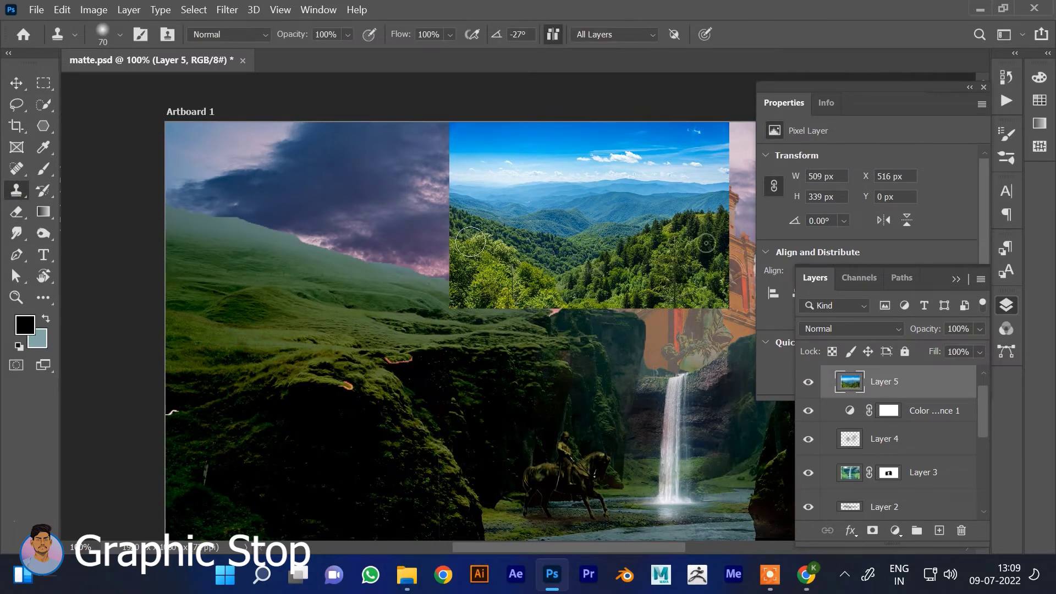
mouse_move(205, 223)
left_mouse_down()
mouse_move(177, 223)
mouse_move(233, 238)
left_mouse_up()
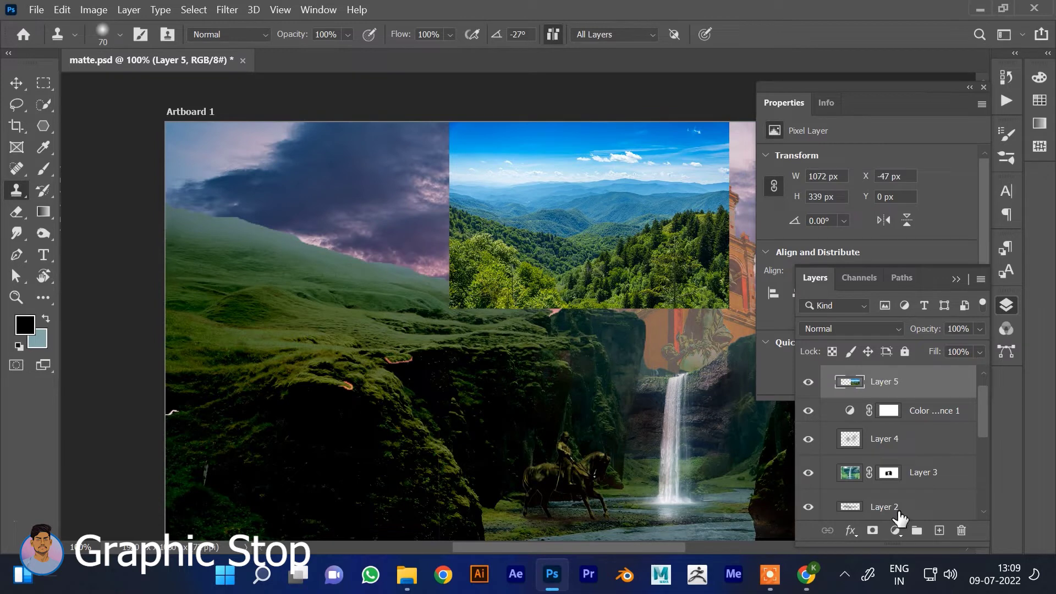
On Layer 3, clone forest texture over the upper left grassy hillside
left_click_drag(984, 423, 979, 444)
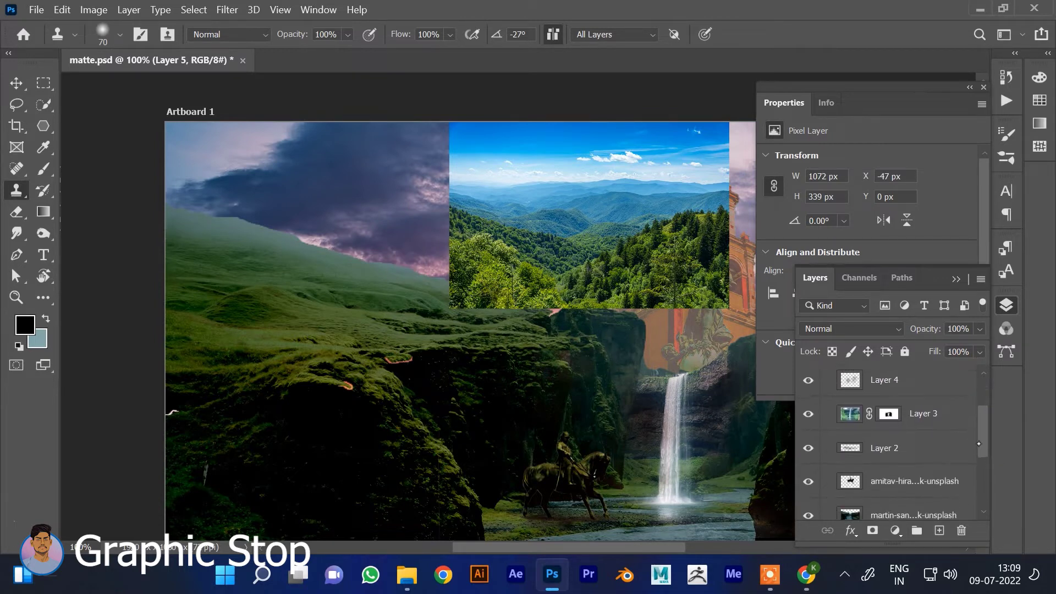
left_click(852, 418)
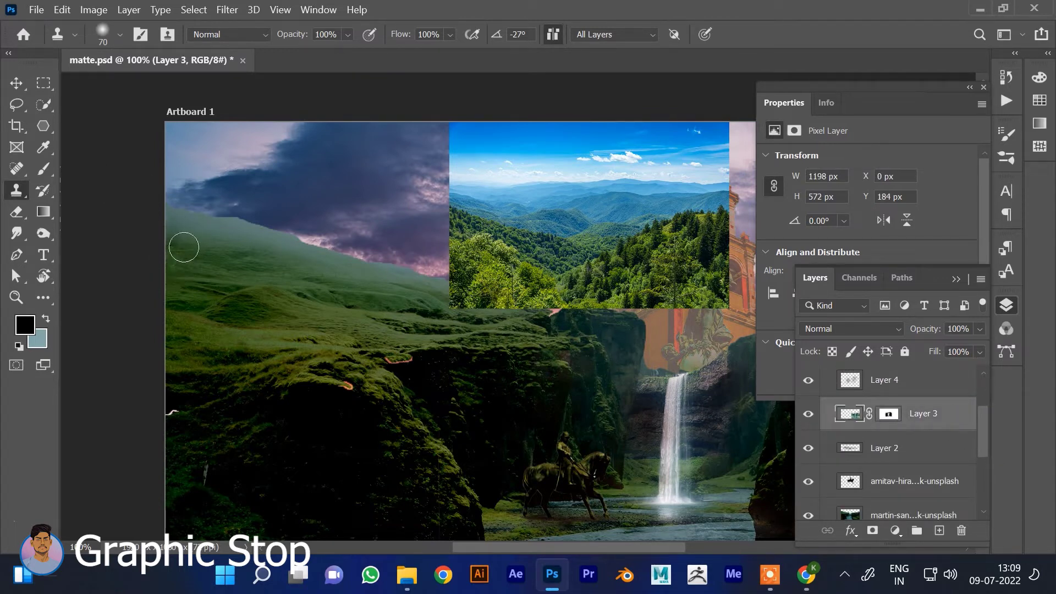
mouse_move(189, 267)
left_mouse_down()
mouse_move(217, 253)
mouse_move(206, 254)
mouse_move(266, 268)
mouse_move(265, 259)
left_mouse_up()
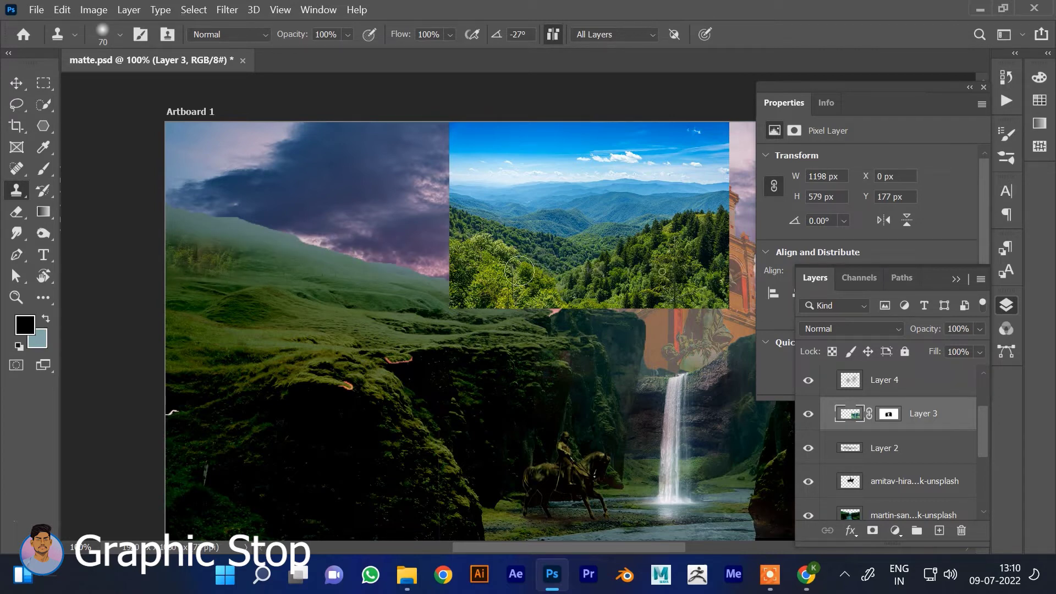
mouse_move(180, 303)
left_mouse_down()
mouse_move(198, 285)
mouse_move(242, 279)
mouse_move(183, 252)
left_mouse_up()
left_click_drag(230, 291, 265, 297)
mouse_move(238, 260)
left_mouse_down()
mouse_move(264, 289)
mouse_move(222, 308)
left_mouse_up()
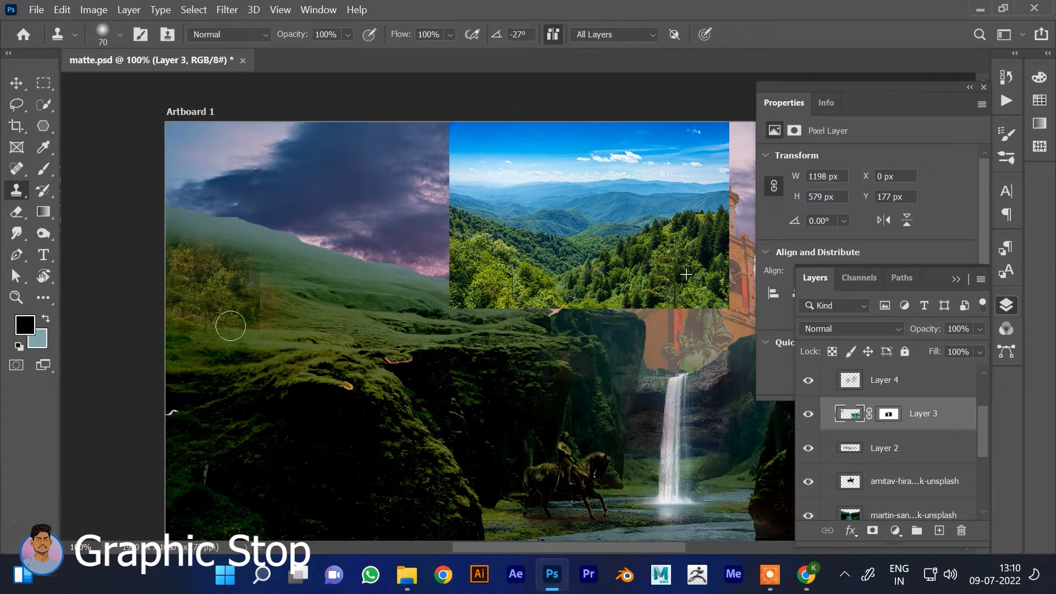
Resample the forest photo and clone trees down the slope toward the hill's right edge
left_click(517, 242, "alt")
left_click_drag(304, 287, 303, 341)
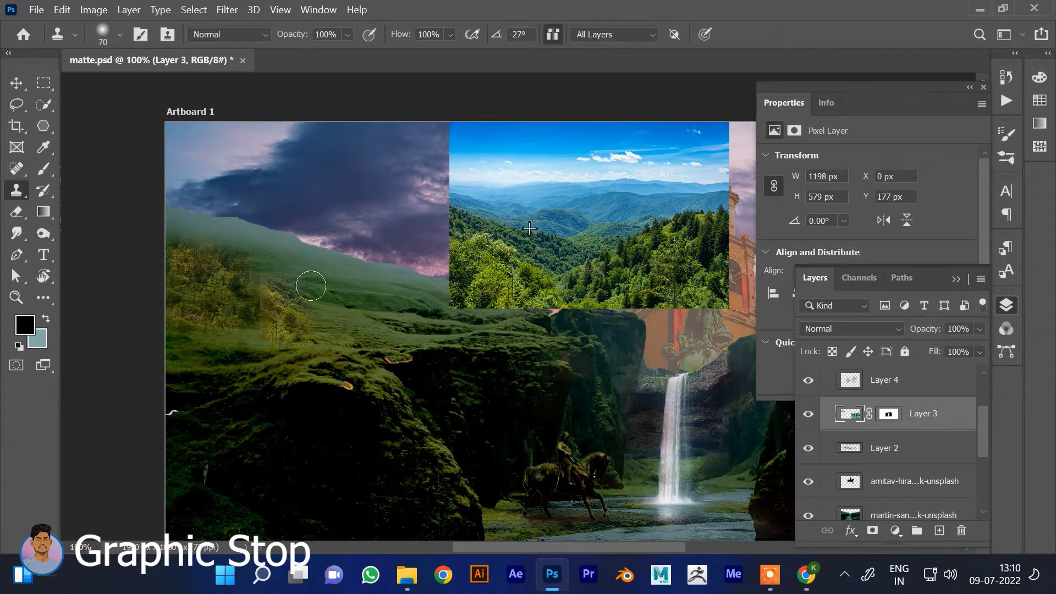
left_click_drag(317, 271, 270, 257)
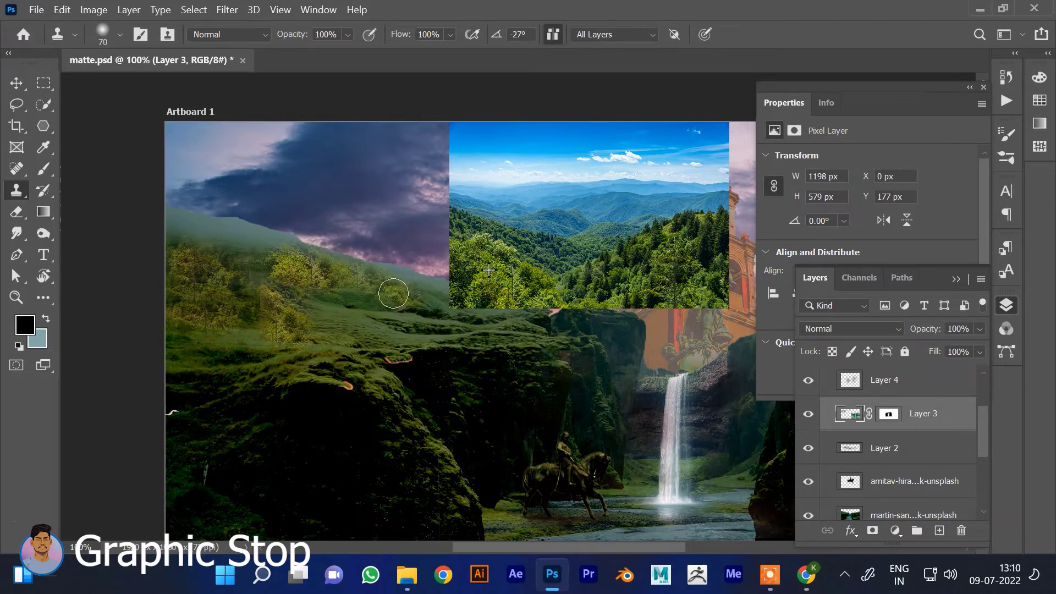
mouse_move(329, 269)
left_mouse_down()
mouse_move(319, 297)
mouse_move(329, 278)
mouse_move(345, 322)
left_mouse_up()
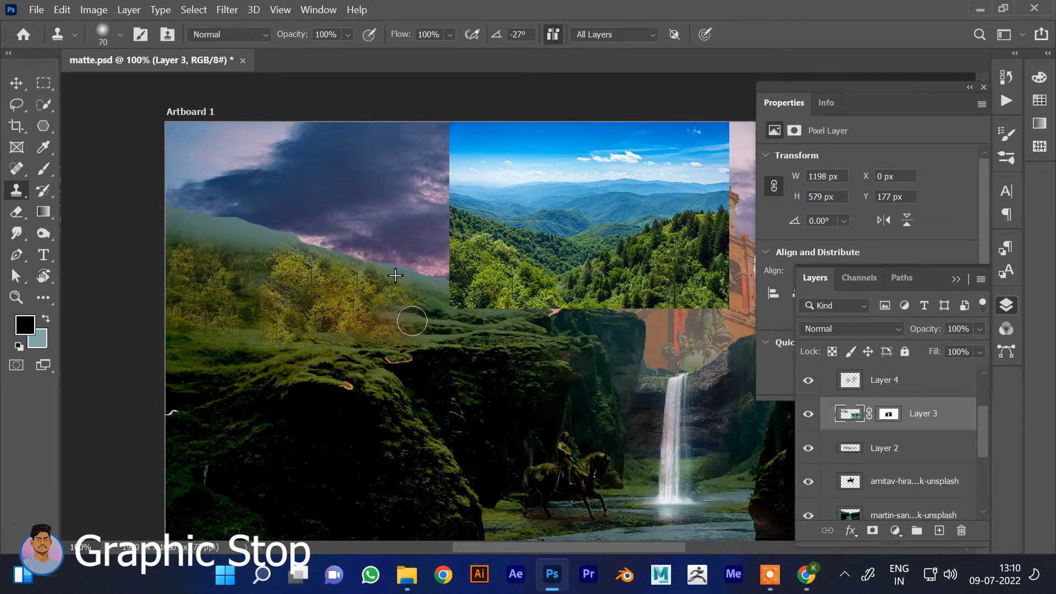
mouse_move(396, 313)
left_mouse_down()
mouse_move(452, 329)
mouse_move(424, 349)
mouse_move(411, 346)
mouse_move(473, 322)
mouse_move(397, 347)
left_mouse_up()
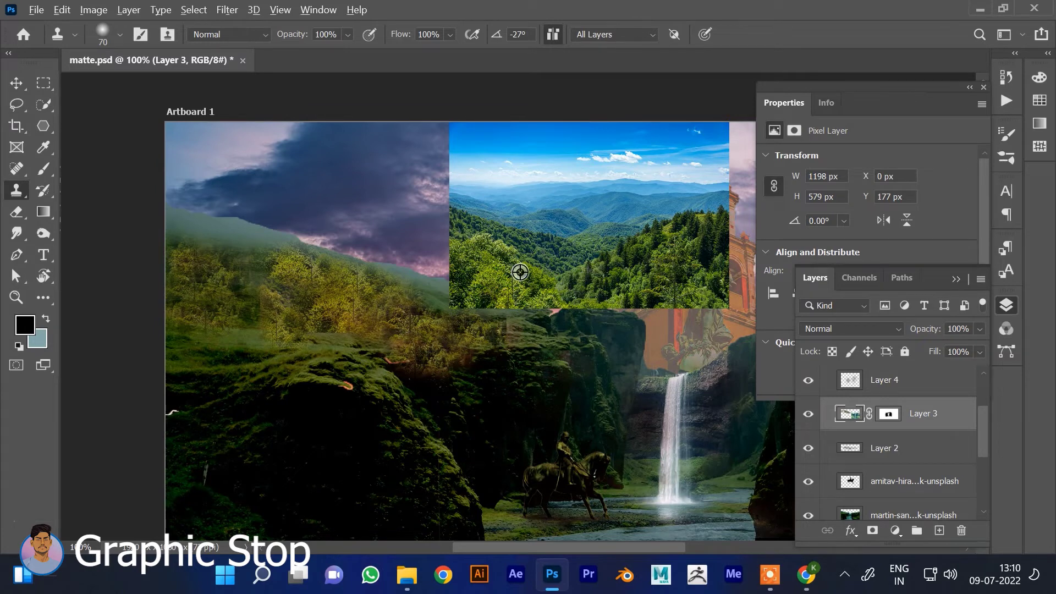
left_click_drag(341, 330, 371, 367)
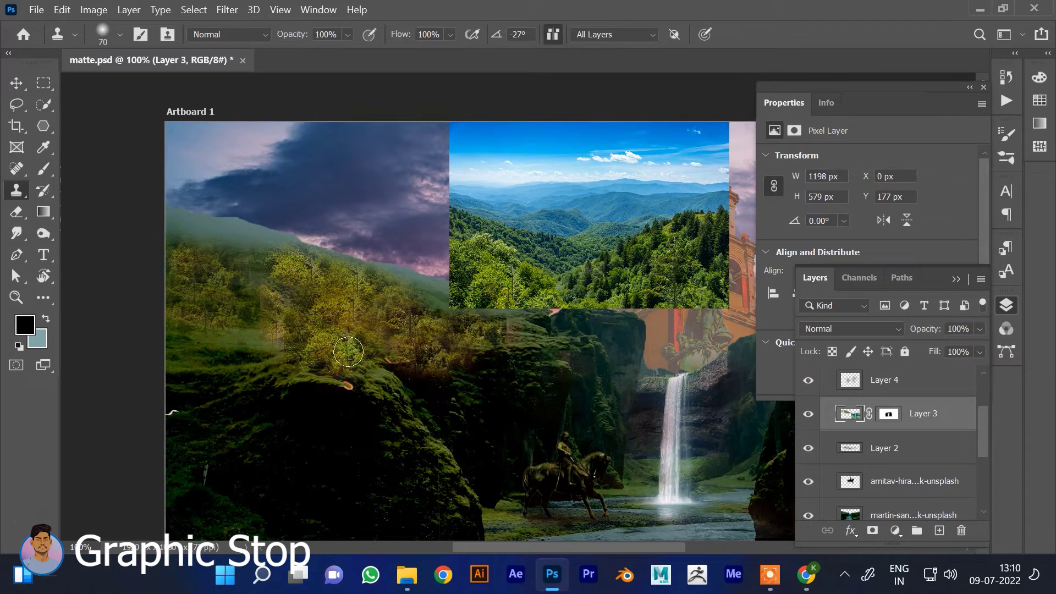
Resample the forest and cover the lower left grass and misty grass band with trees
left_click(520, 242, "alt")
mouse_move(254, 358)
left_mouse_down()
mouse_move(253, 389)
mouse_move(226, 345)
mouse_move(299, 341)
mouse_move(228, 299)
mouse_move(341, 321)
mouse_move(275, 330)
left_mouse_up()
left_click(440, 267)
mouse_move(190, 219)
left_mouse_down()
mouse_move(231, 242)
mouse_move(183, 226)
left_mouse_up()
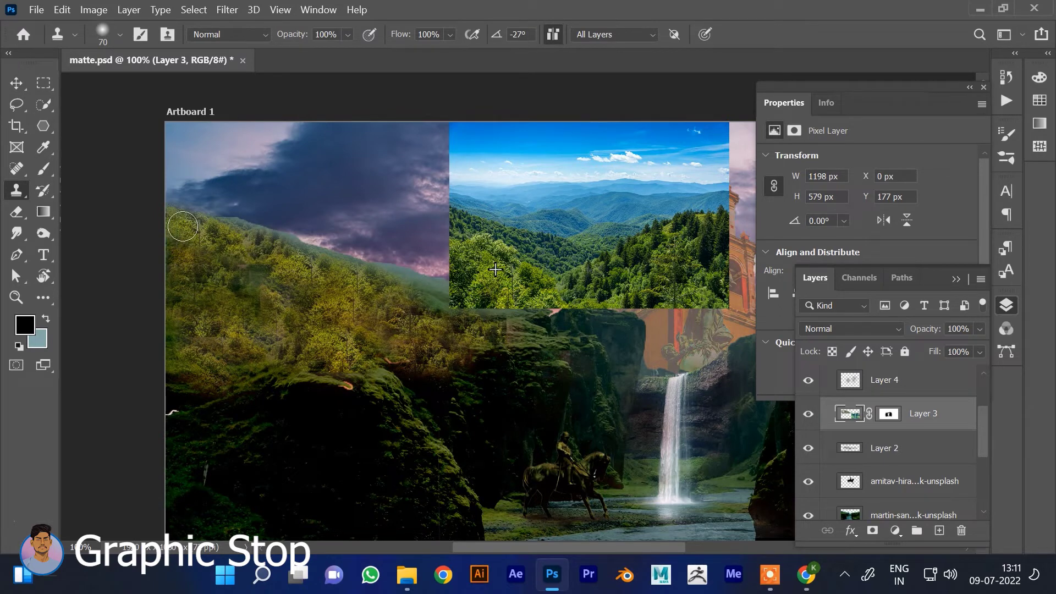
mouse_move(183, 226)
left_mouse_down()
mouse_move(374, 240)
mouse_move(314, 281)
left_mouse_up()
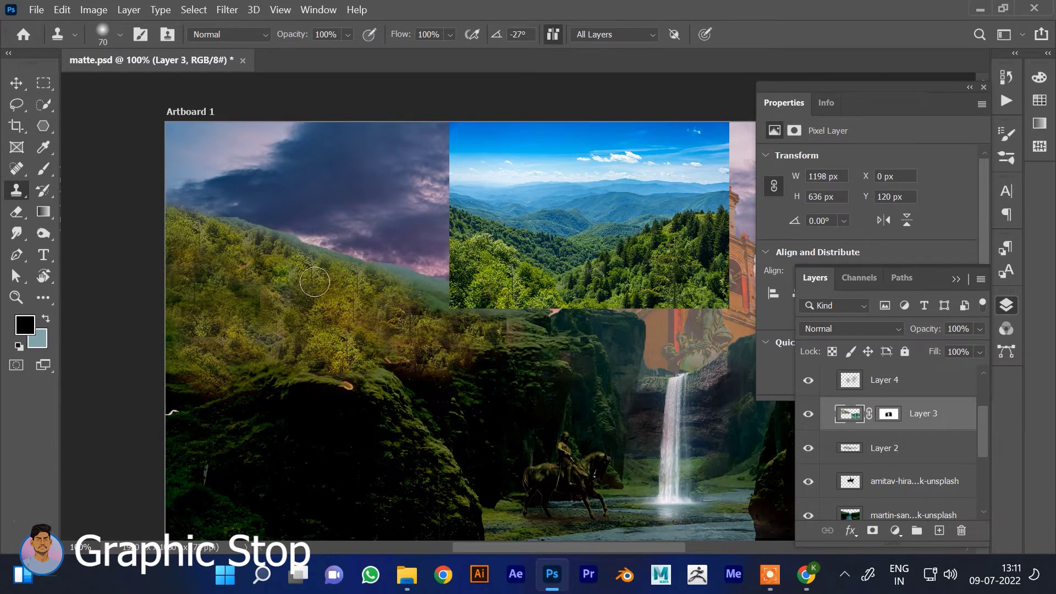
left_click_drag(446, 286, 317, 266)
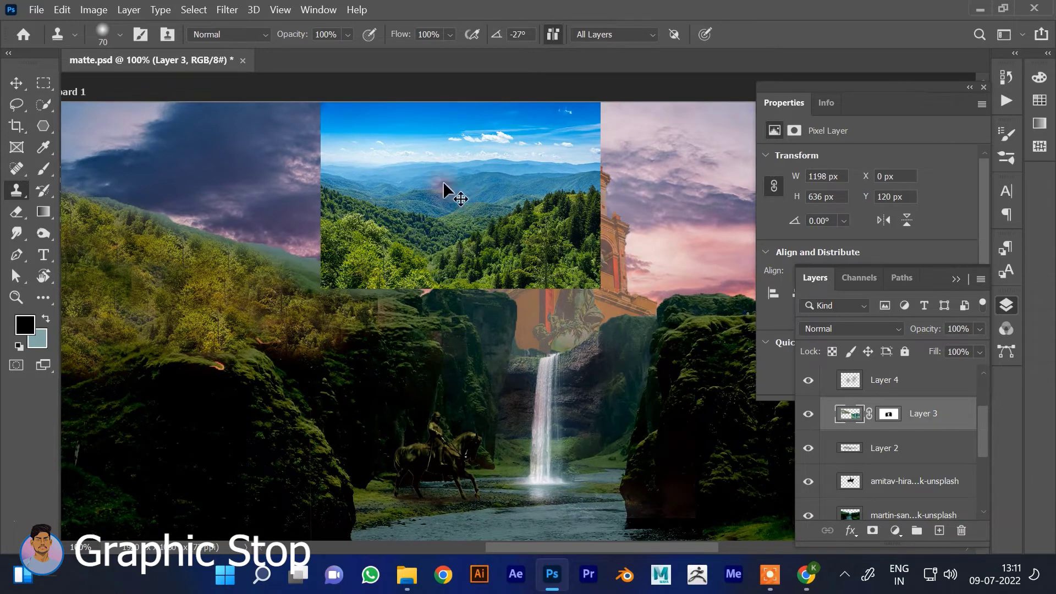
Shift the mountain photo right and clone trees on Layer 5 down the hillside toward the canyon rim
left_click_drag(443, 192, 593, 195)
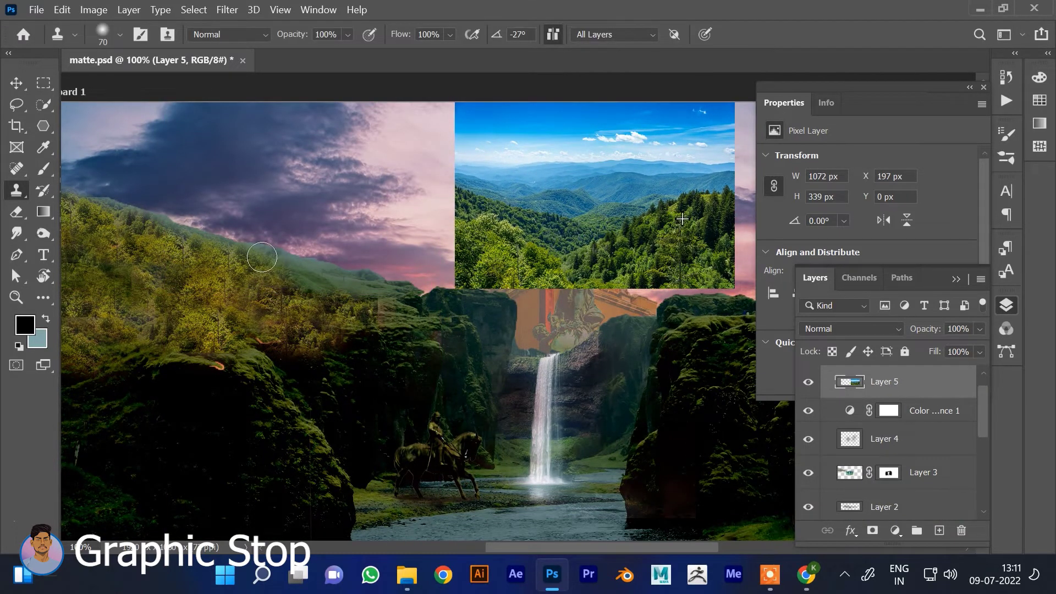
left_click_drag(307, 260, 250, 257)
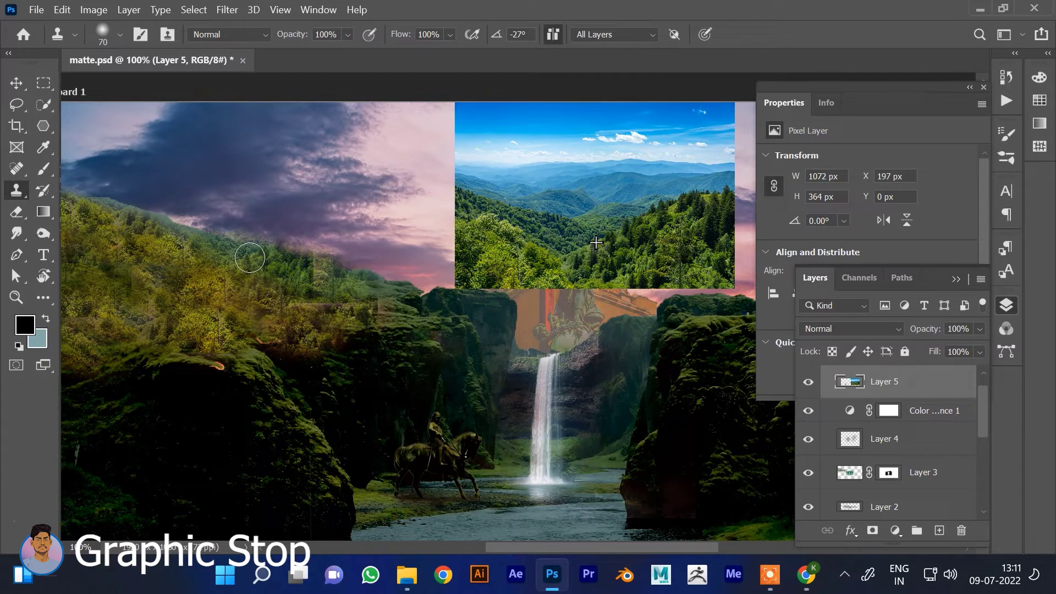
mouse_move(249, 258)
left_mouse_down()
mouse_move(320, 302)
mouse_move(387, 288)
left_mouse_up()
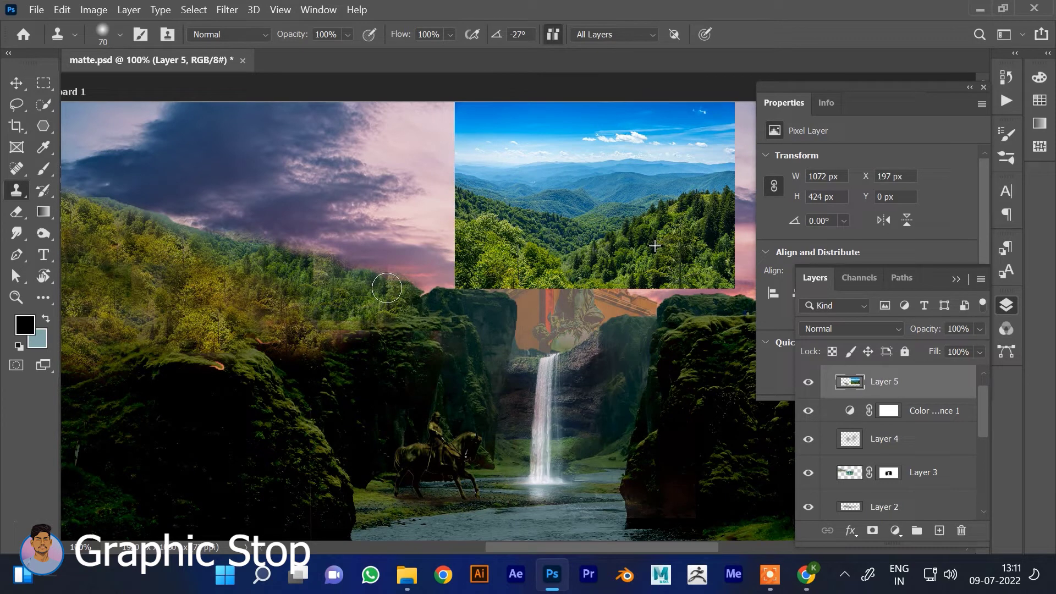
left_click_drag(387, 289, 568, 218)
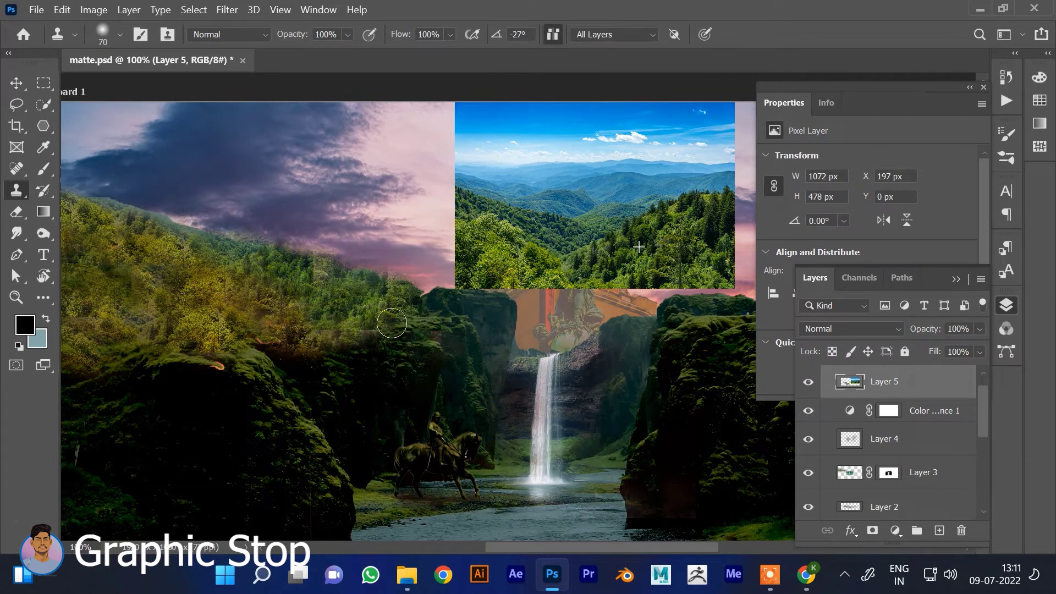
left_click_drag(335, 259, 179, 284)
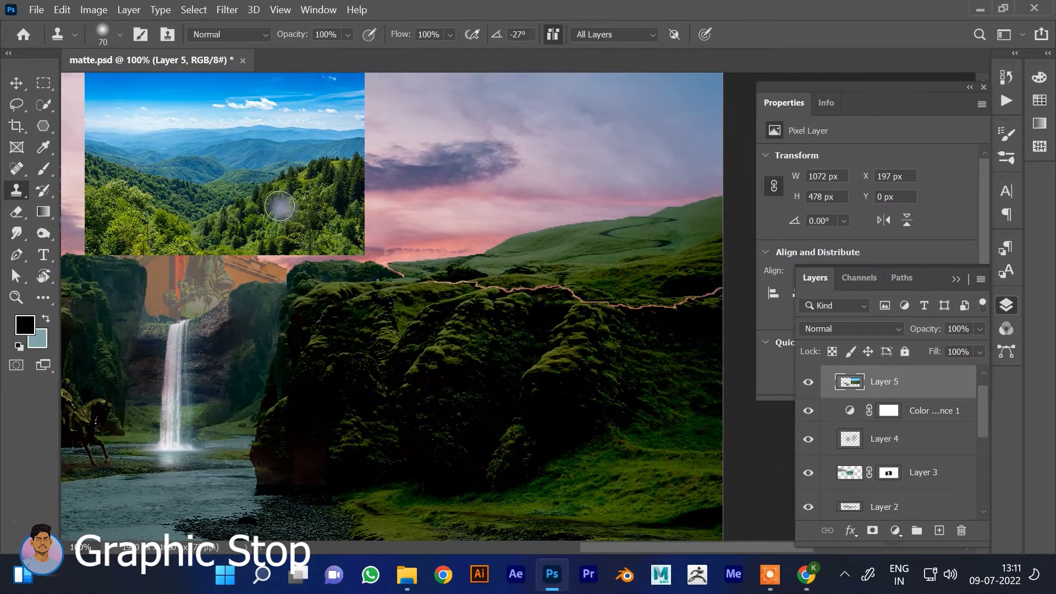
Try enlarging Layer 5 to about 151% and shifting the mountain photo, then undo it
key("v")
key("ctrl+t")
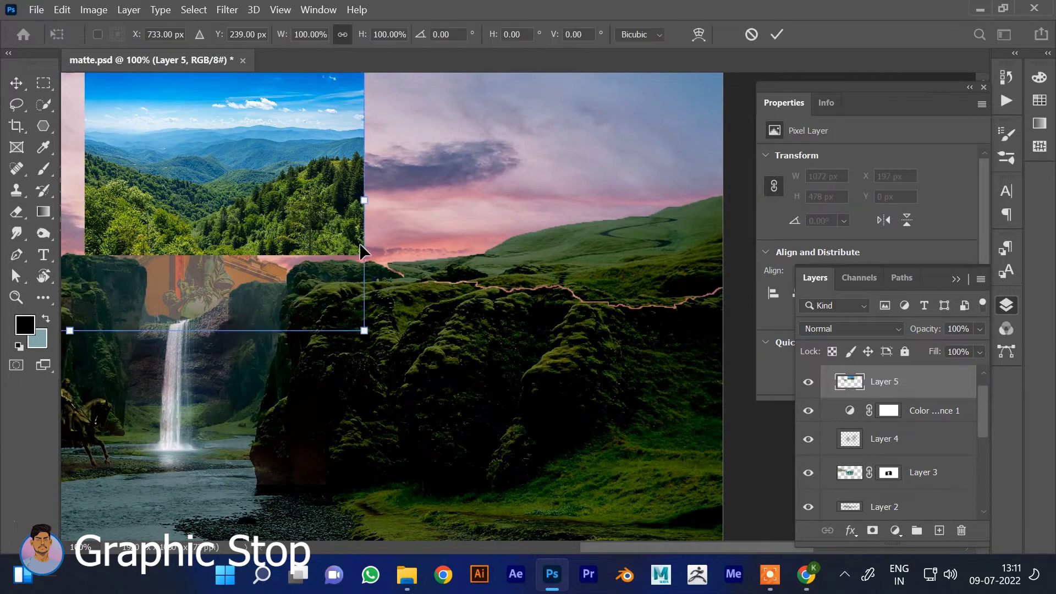
left_click_drag(367, 219, 574, 215)
left_click_drag(410, 208, 460, 213)
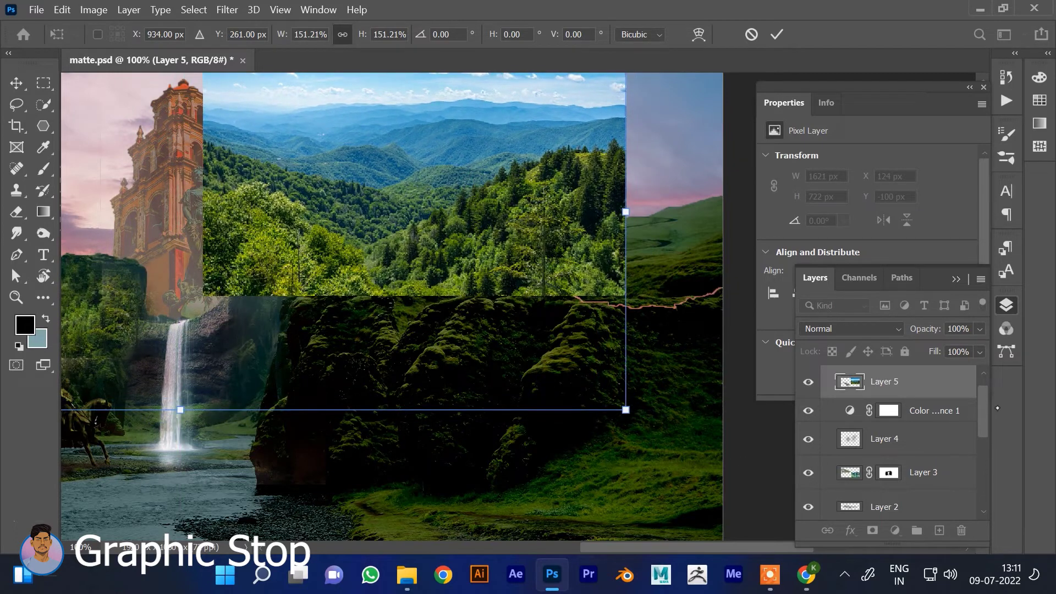
scroll(924, 436, "down", 2)
scroll(924, 436, "down", 2)
left_click(924, 440)
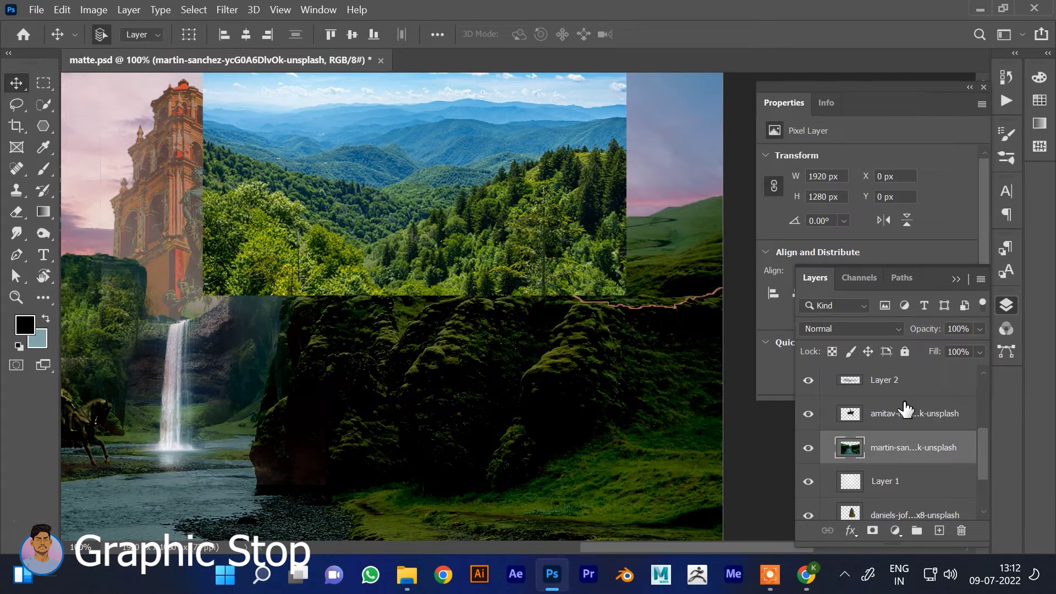
left_click_drag(483, 248, 478, 235)
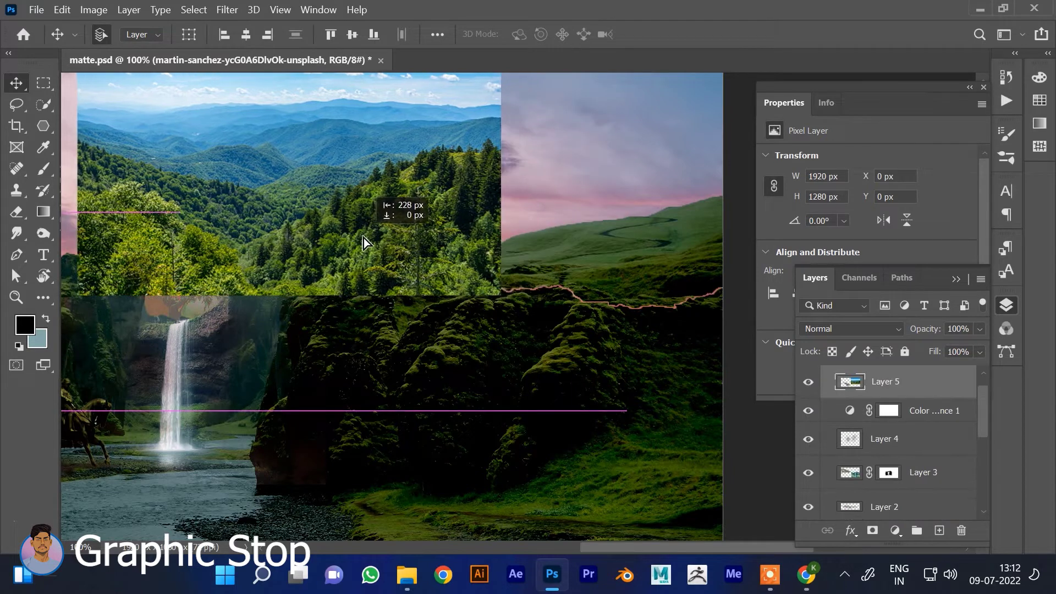
key("ctrl+z")
key("ctrl+z")
mouse_move(676, 342)
left_mouse_down()
mouse_move(583, 293)
mouse_move(517, 281)
left_mouse_up()
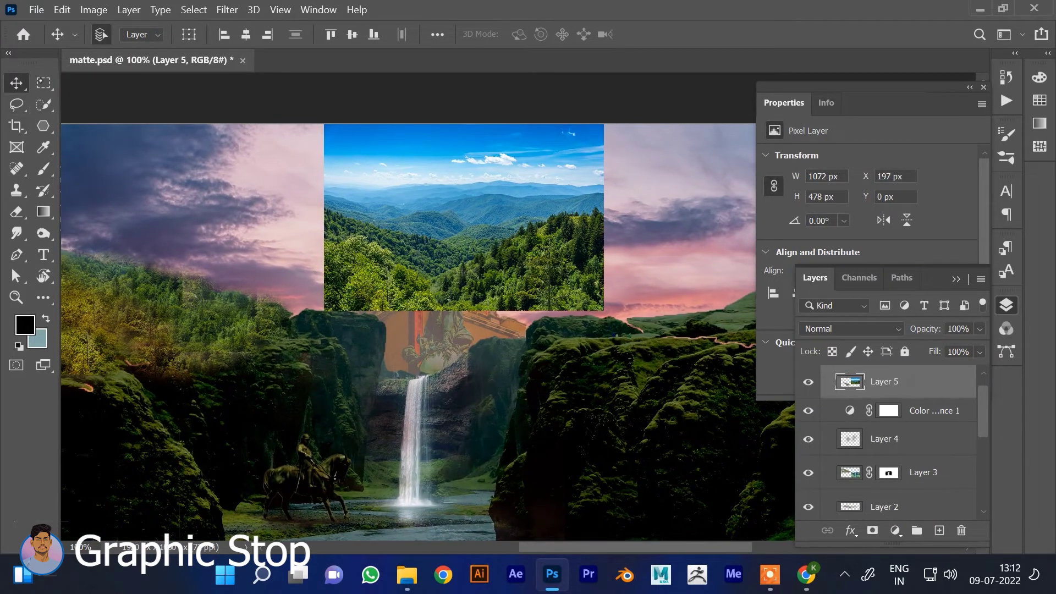
Marquee-select the mountain photo and delete it, then undo the deletion
left_click(43, 83)
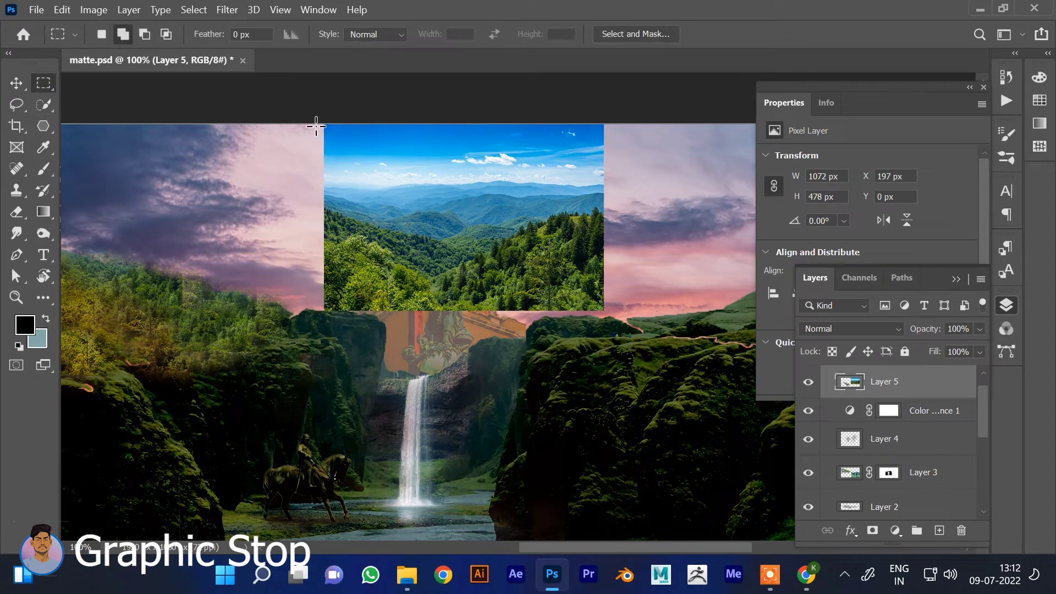
left_click_drag(324, 120, 611, 300)
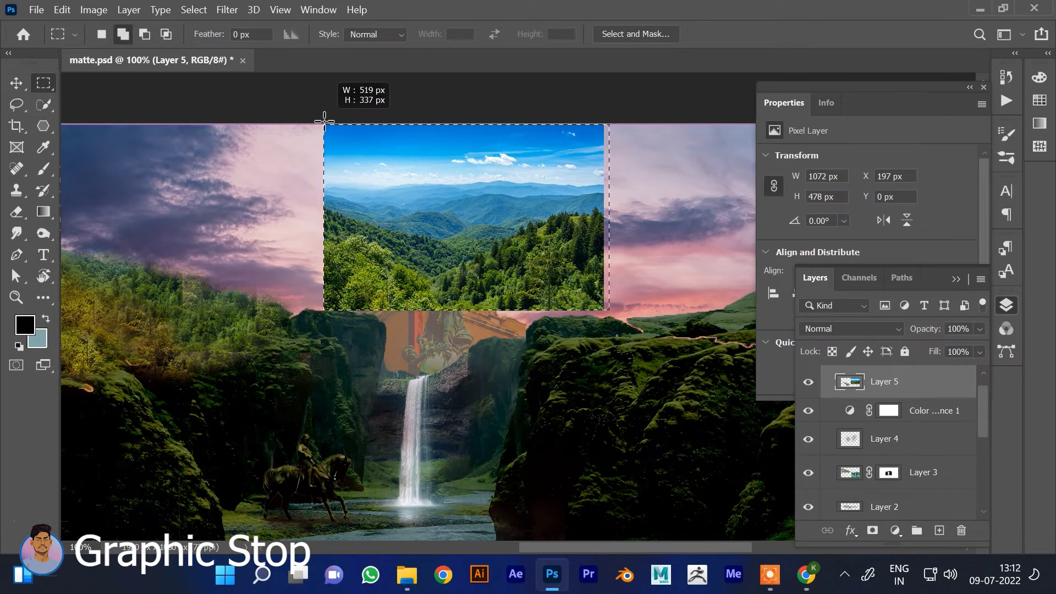
key("Delete")
key("ctrl+d")
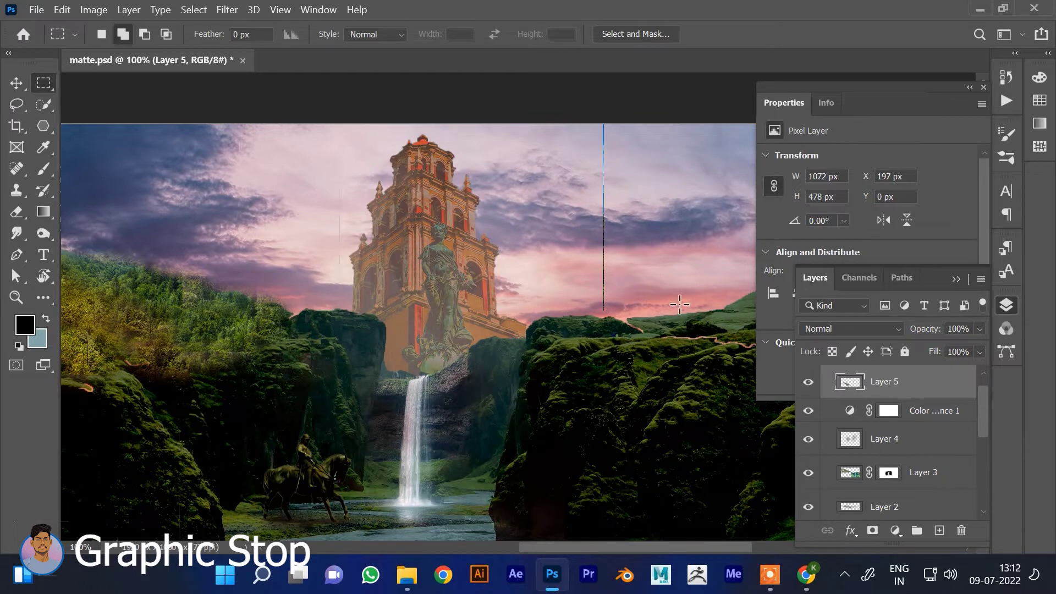
key("ctrl+z")
key("ctrl+z")
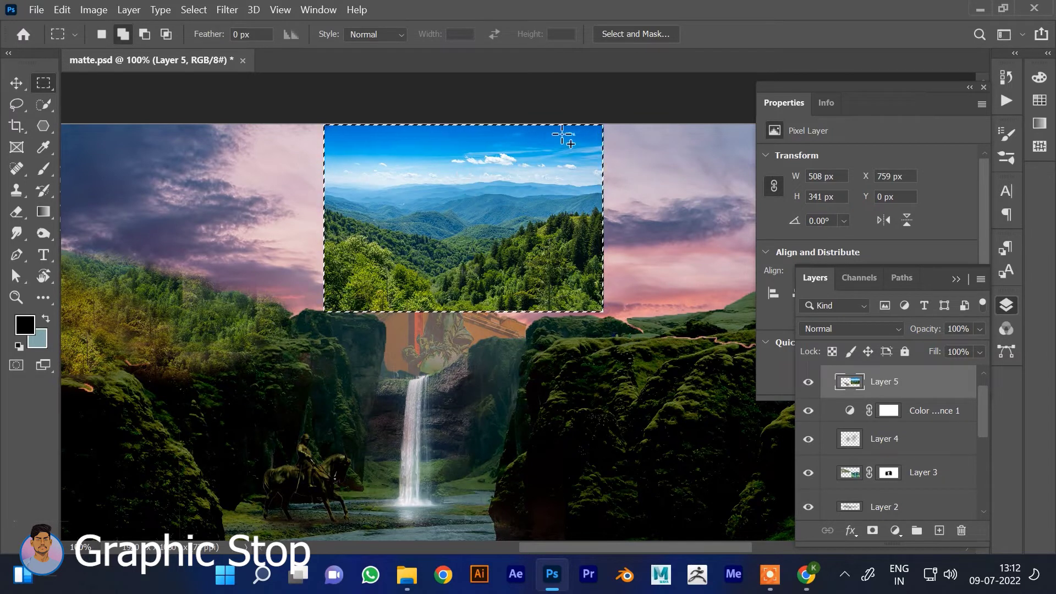
Widen the selection past the photo's right edge, cut it, and paste it onto new Layer 6
left_click_drag(589, 123, 629, 321)
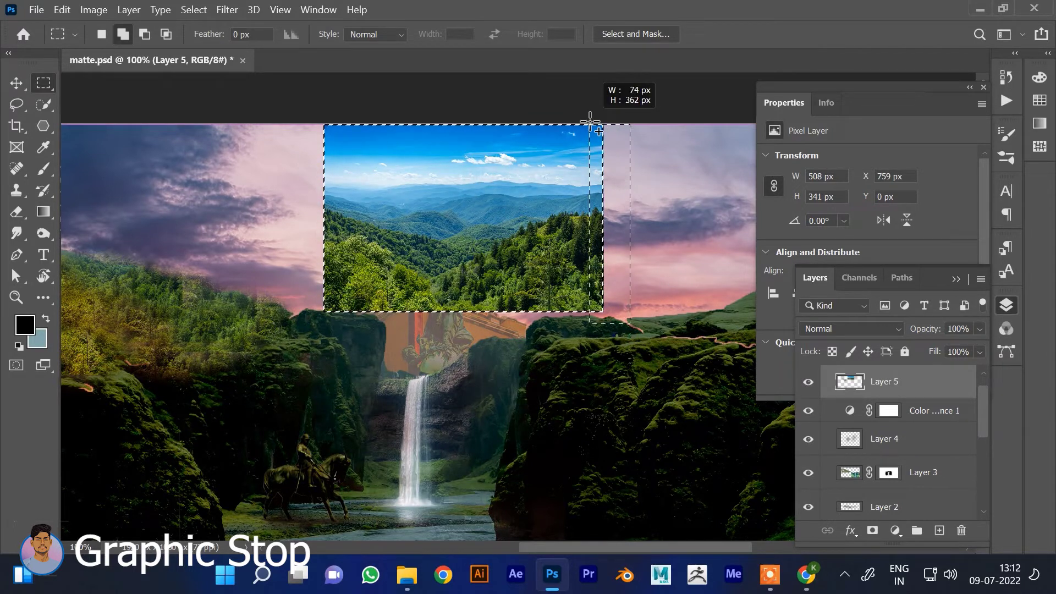
key("Delete")
key("ctrl+d")
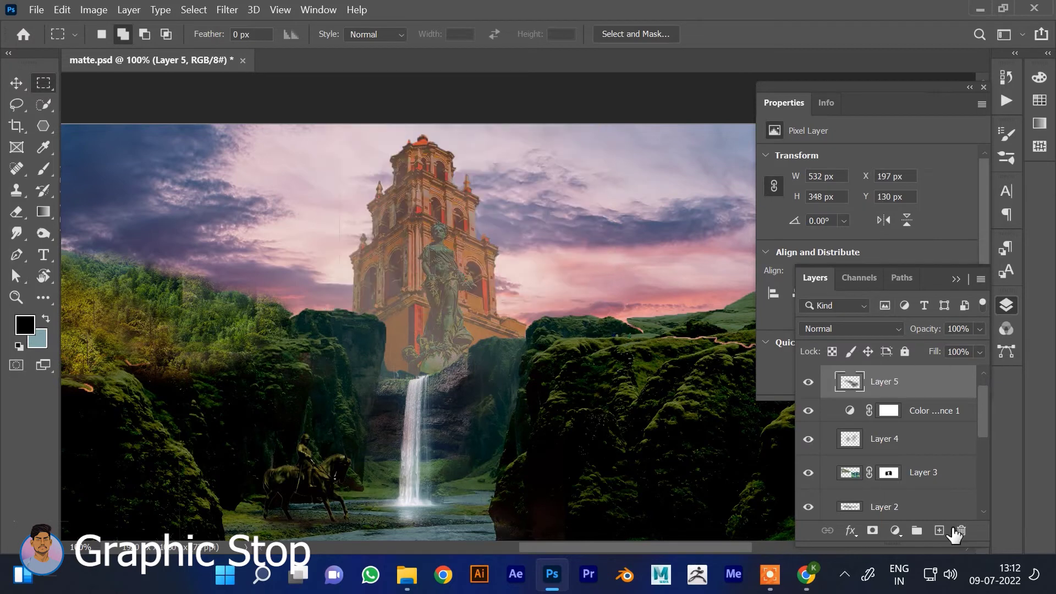
left_click(938, 530)
key("ctrl+v")
key("ctrl+t")
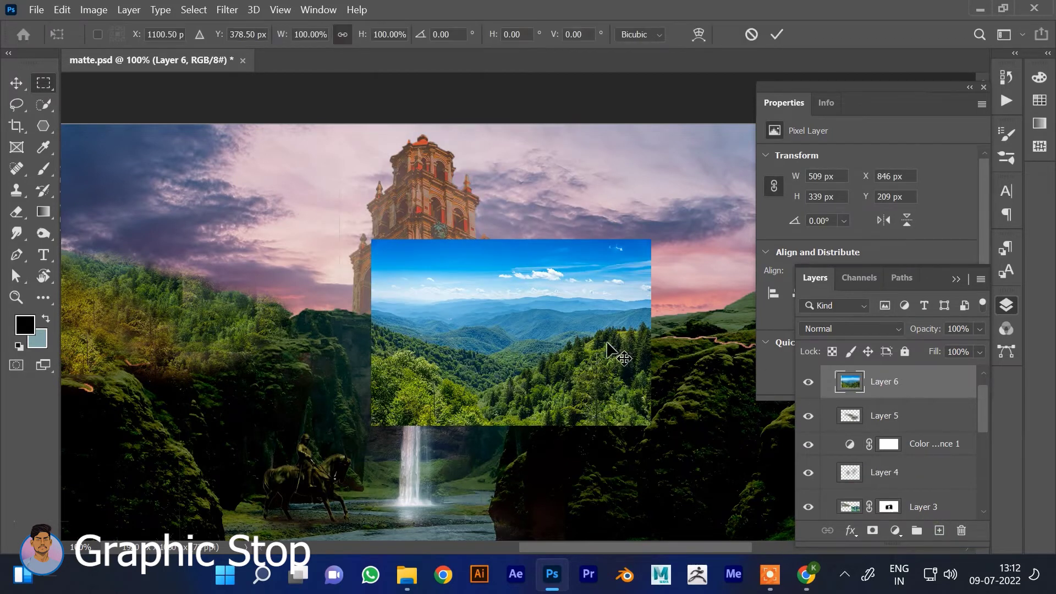
Scale Layer 6's mountain photo to 175.72% and place it at the artboard's top-left
left_click_drag(369, 237, 160, 99)
mouse_move(467, 259)
left_mouse_down()
mouse_move(330, 253)
mouse_move(380, 254)
left_mouse_up()
key("ctrl+minus")
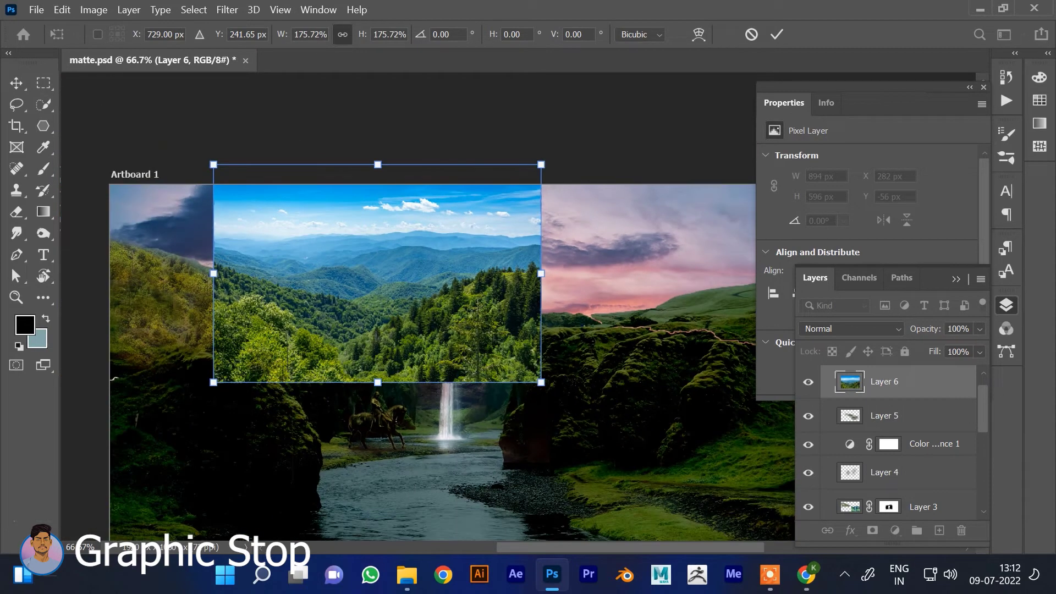
scroll(455, 242, "right", 5)
key("Return")
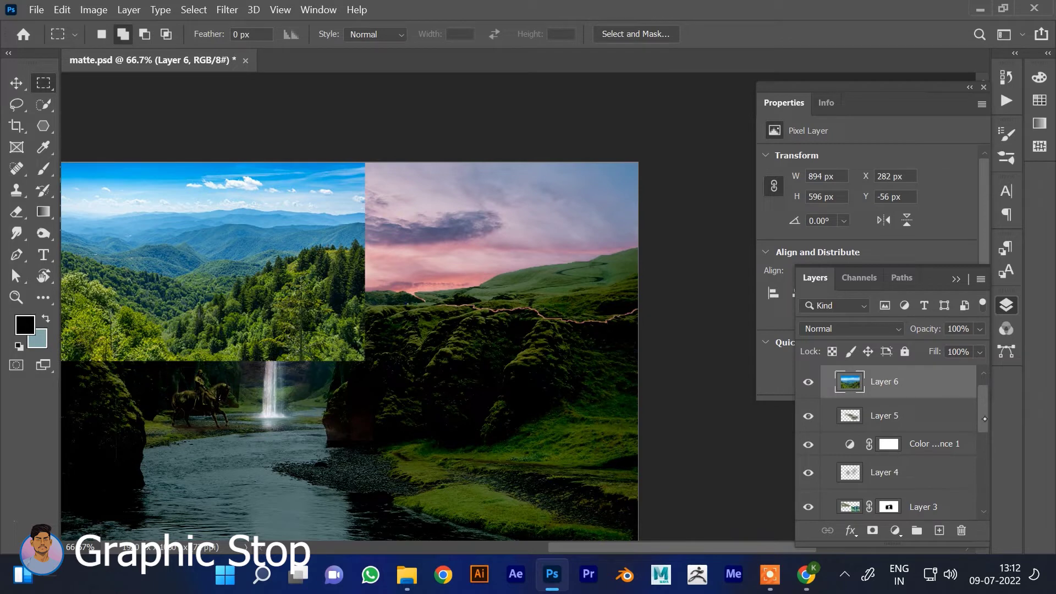
On the martin-sanchez canyon layer, Clone Stamp forest texture onto the right hillside
scroll(914, 440, "down", 3)
left_click(913, 465)
left_click(16, 189)
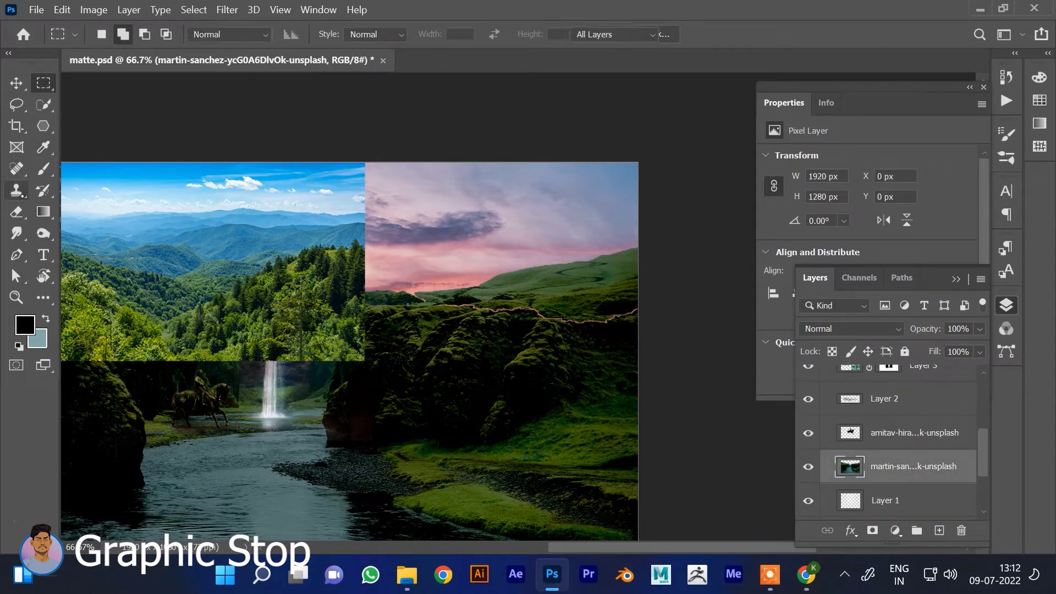
left_click_drag(619, 288, 528, 289)
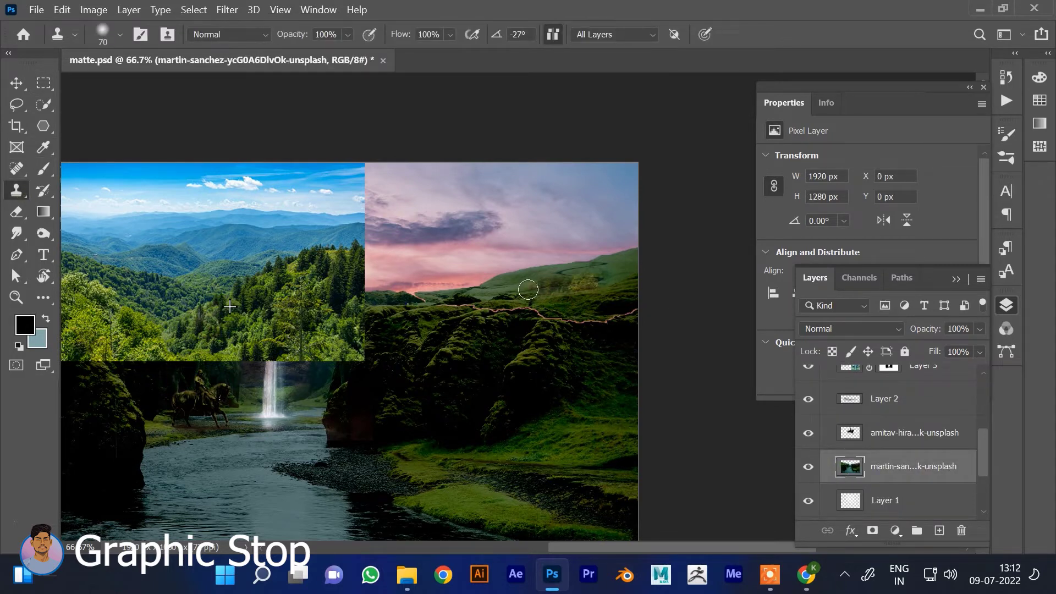
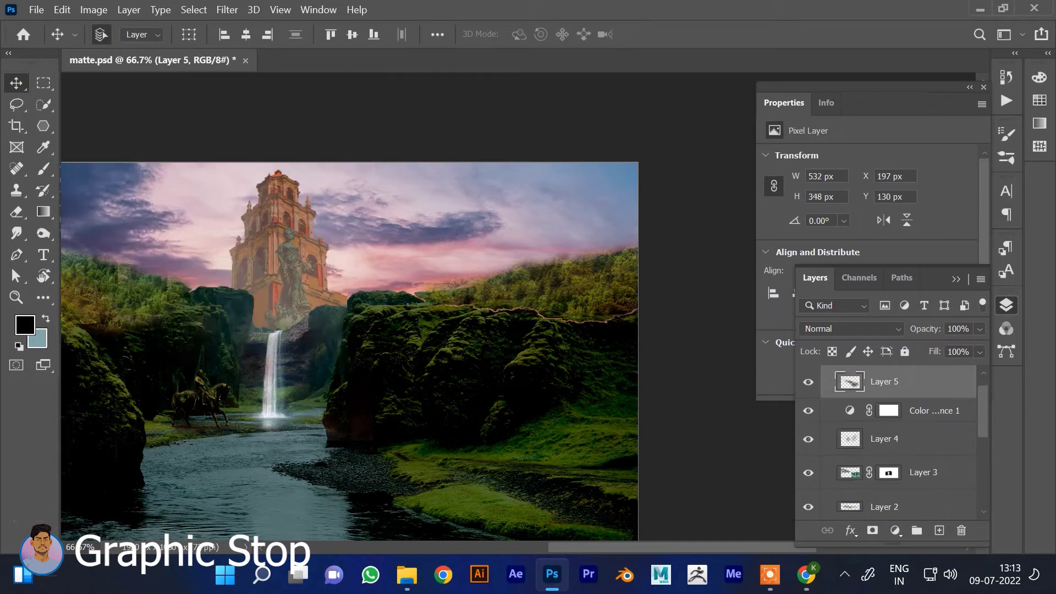
Zoom out to the whole artboard and shift Layer 5's midtones toward green (+59) with Color Balance
key("ctrl+minus")
key("ctrl+minus")
key("ctrl+minus")
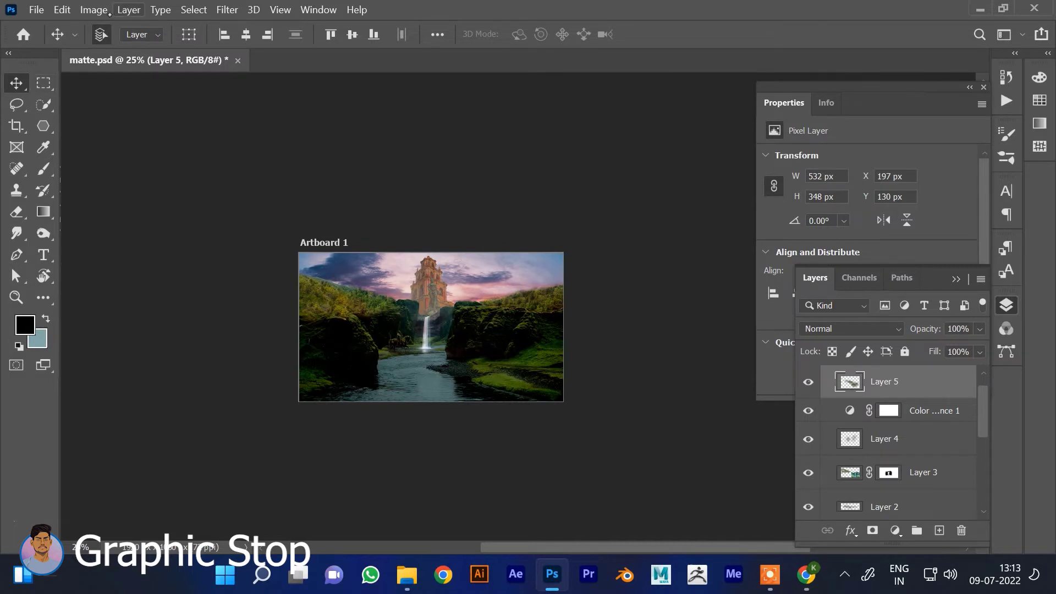
left_click(94, 10)
left_click(325, 146)
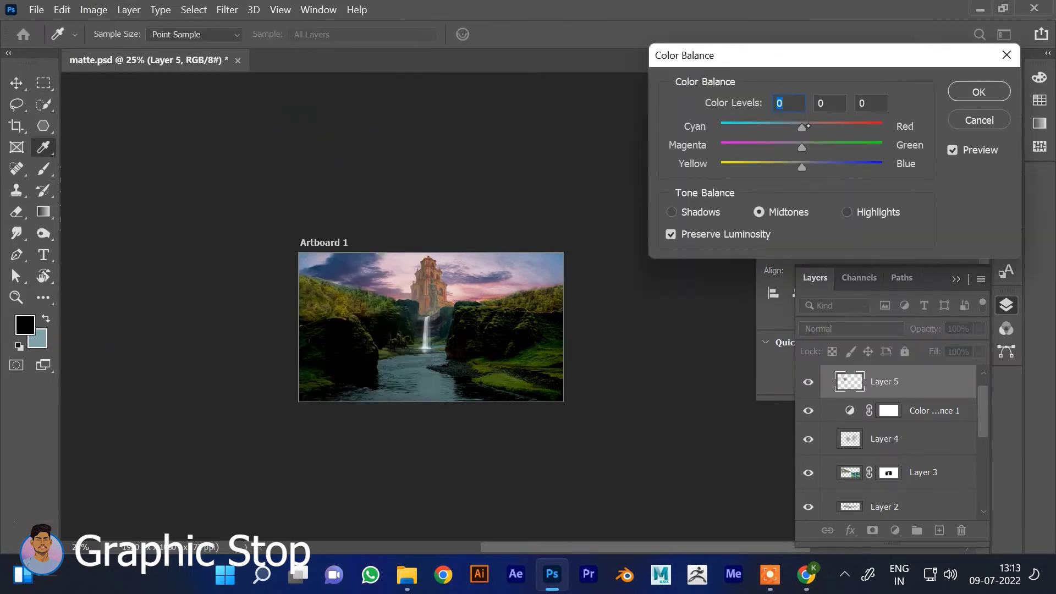
left_click_drag(802, 147, 858, 149)
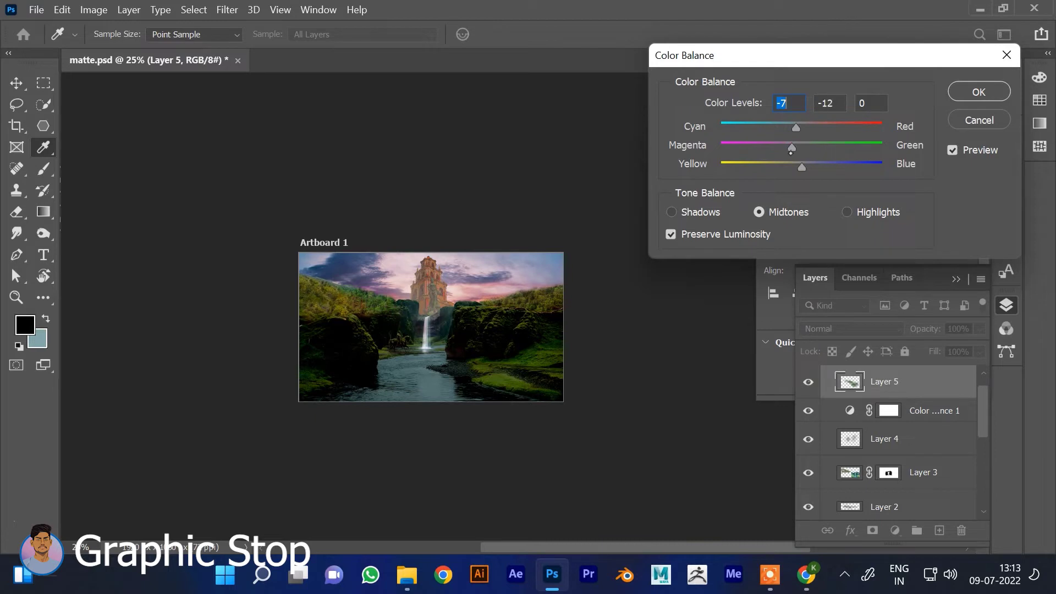
left_click(978, 92)
scroll(902, 440, "down", 3)
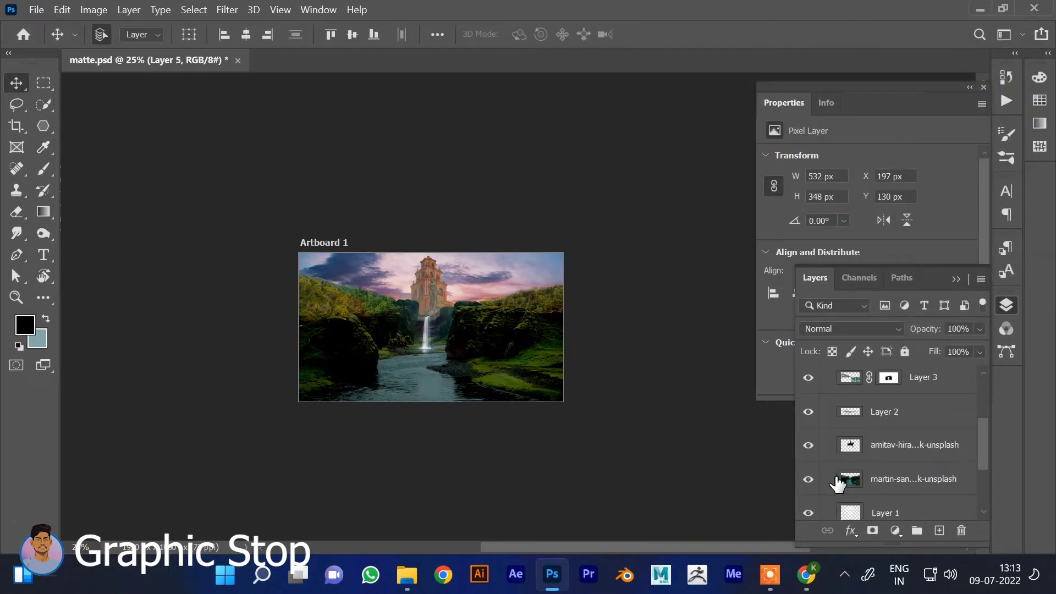
Cool the canyon background photo with Color Balance set to Cyan -41, Green +36
left_click(839, 480)
left_click(93, 9)
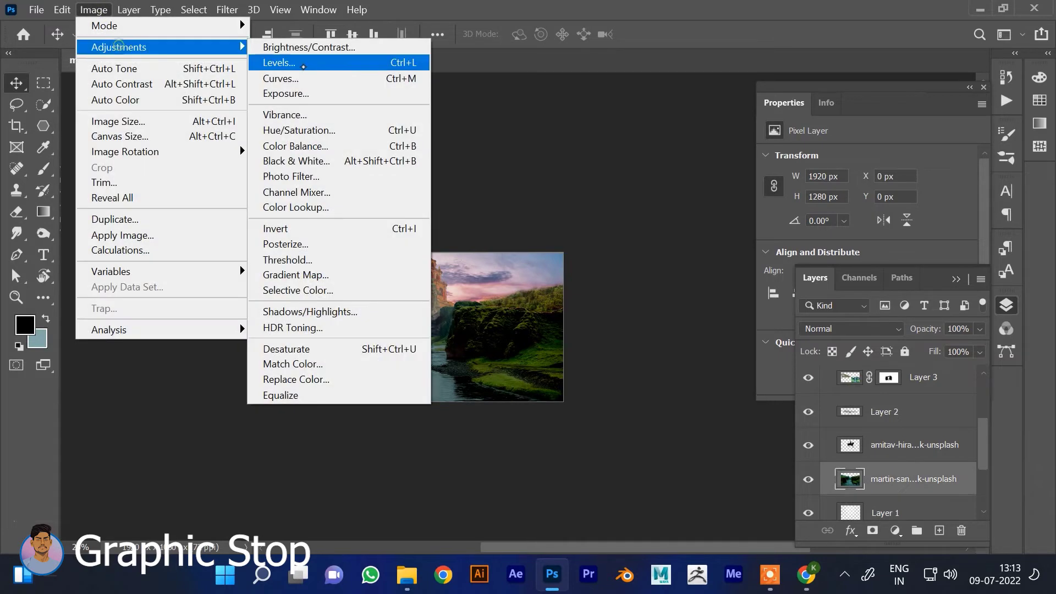
left_click(291, 146)
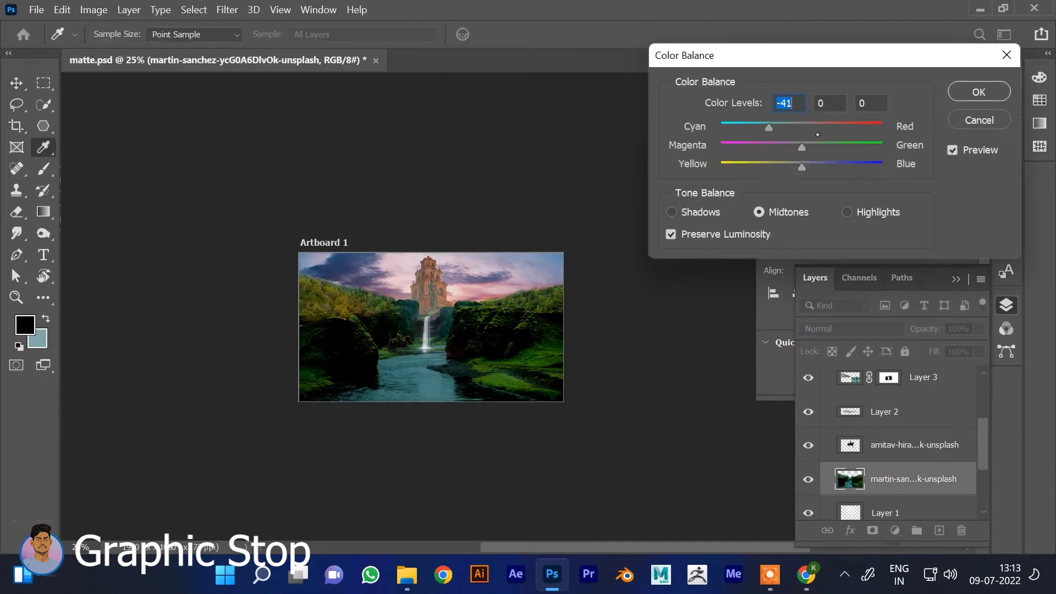
left_click_drag(830, 146, 804, 147)
key("Return")
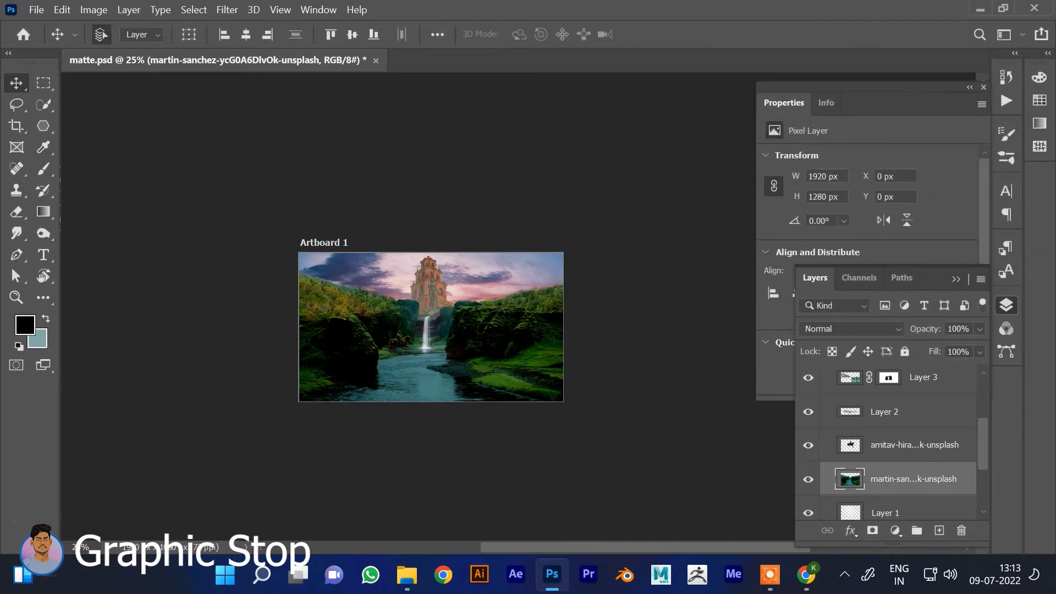
Centre the whole scene in view and paste the boat photo as a new layer
key("ctrl+plus")
key("ctrl+plus")
key("ctrl+plus")
key("ctrl+minus")
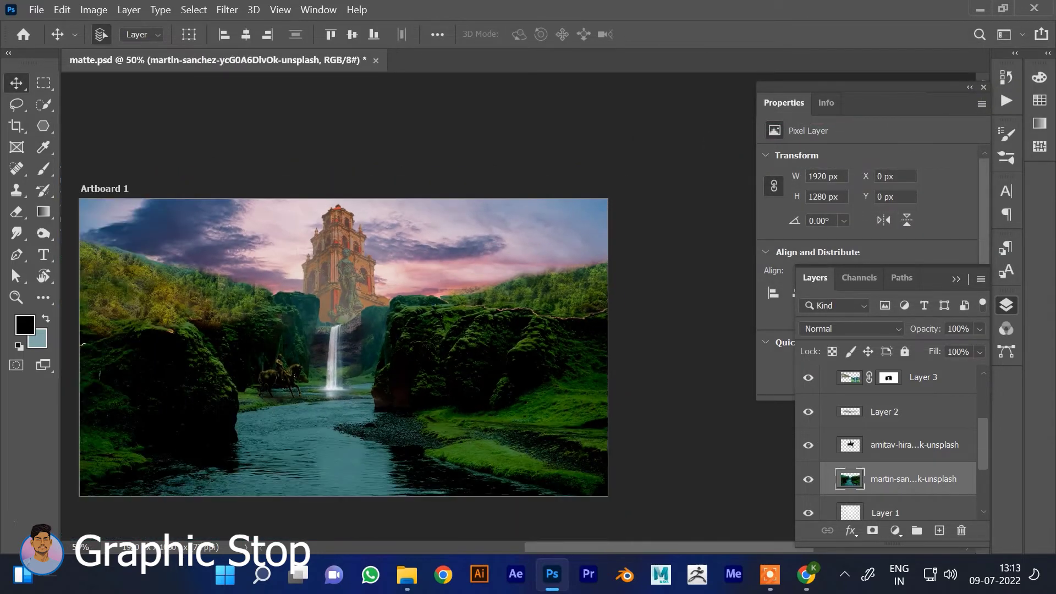
left_click_drag(461, 328, 537, 322)
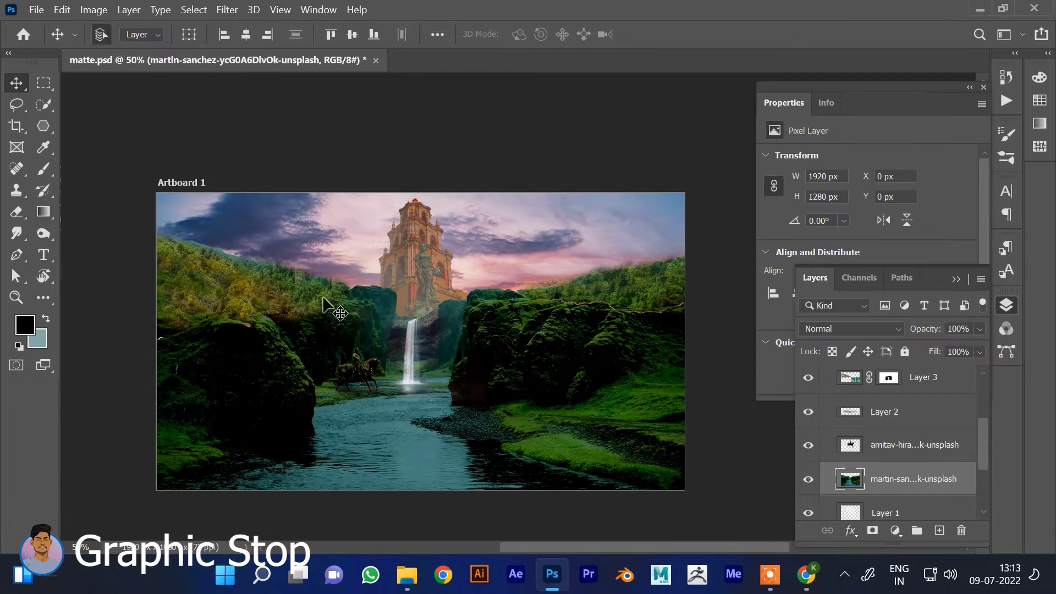
left_click_drag(502, 349, 522, 326)
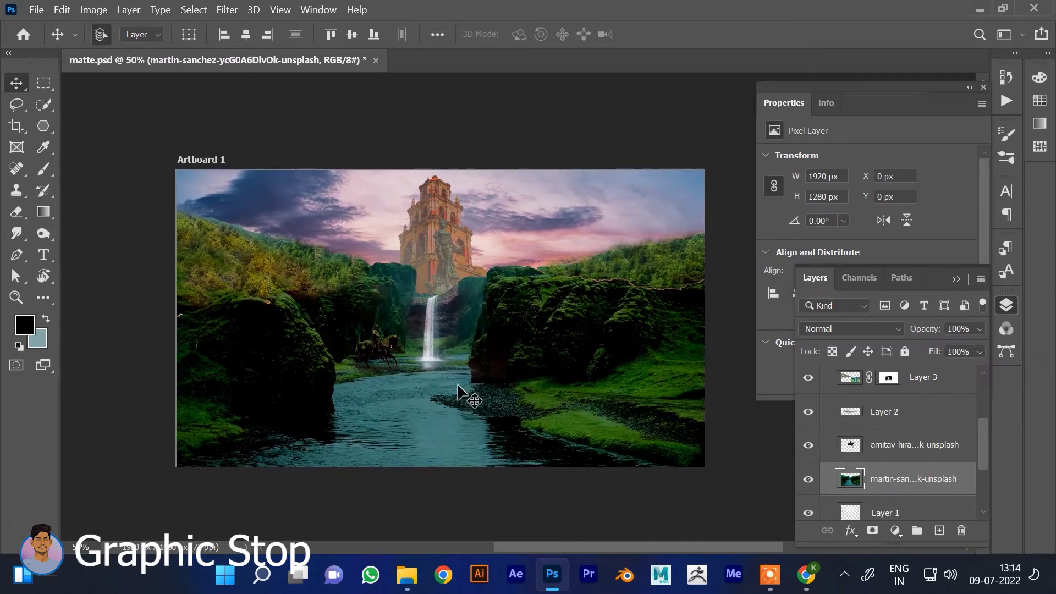
key("ctrl+v")
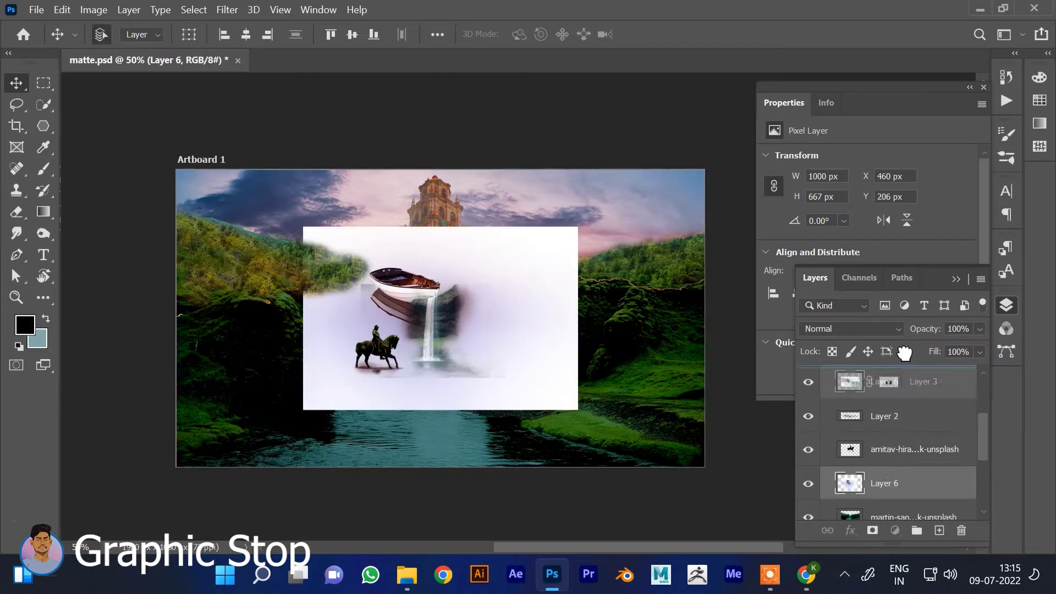
Select the boat with Quick Selection and trial-delete the surrounding white background
scroll(902, 385, "up", 3)
scroll(897, 397, "up", 2)
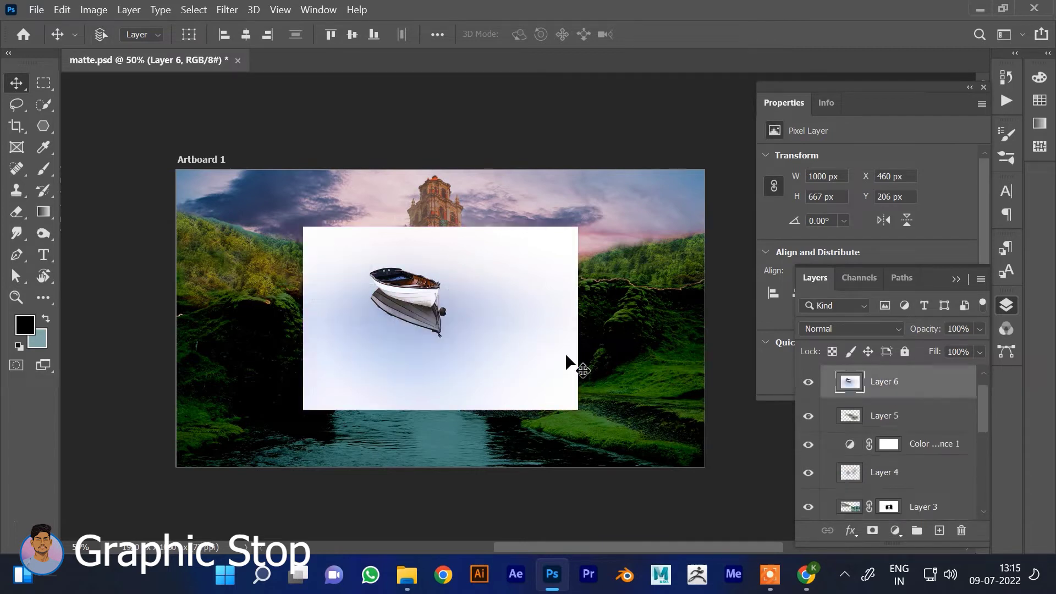
left_click(36, 107)
left_click_drag(471, 266, 521, 373)
key("Delete")
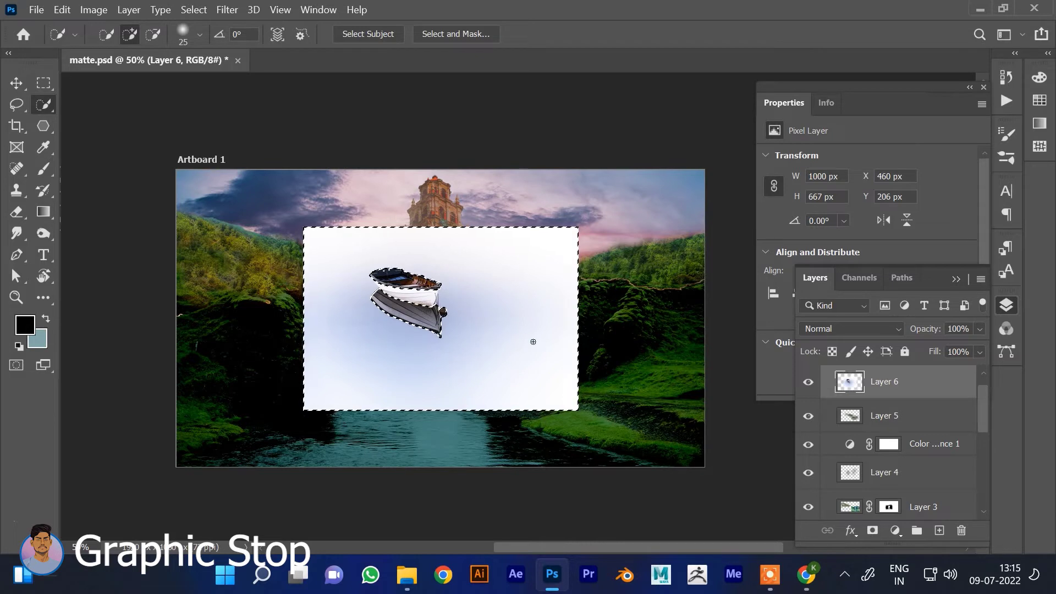
key("Delete")
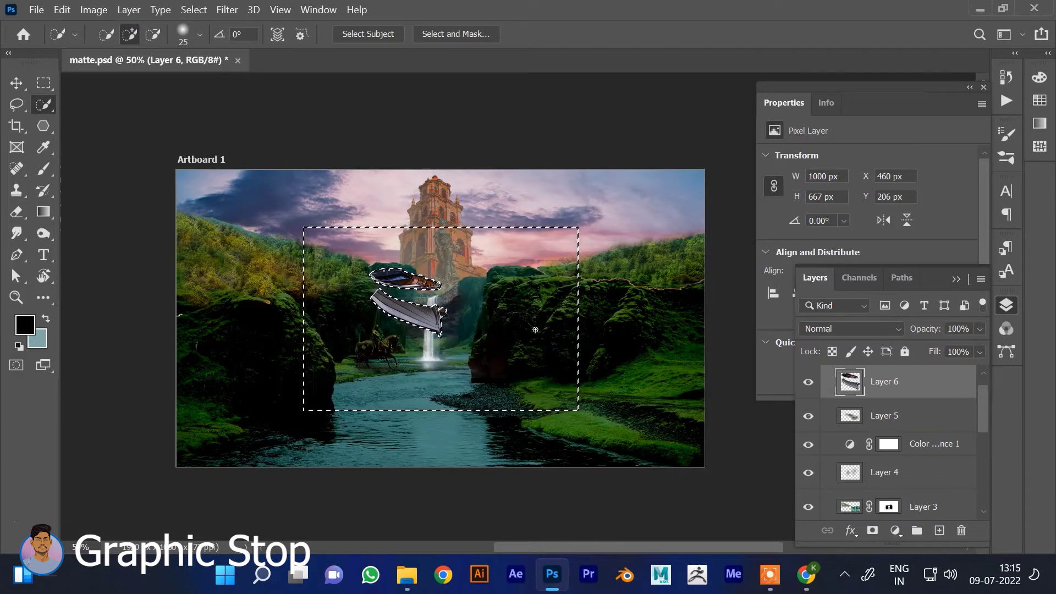
key("ctrl+d")
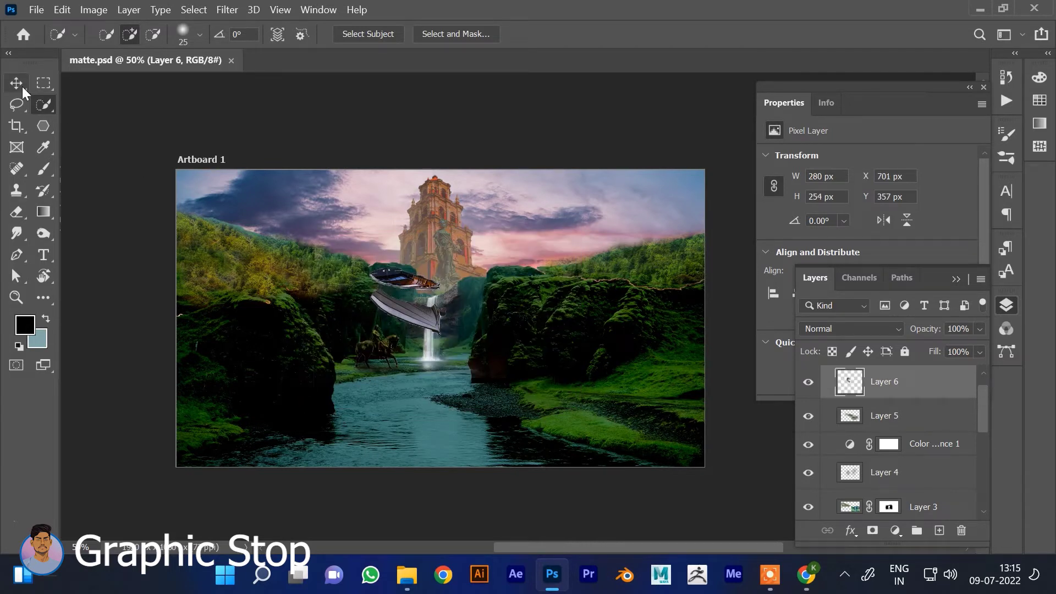
Redo and undo the deletion, leaving Layer 6's full white backdrop restored
key("ctrl+z")
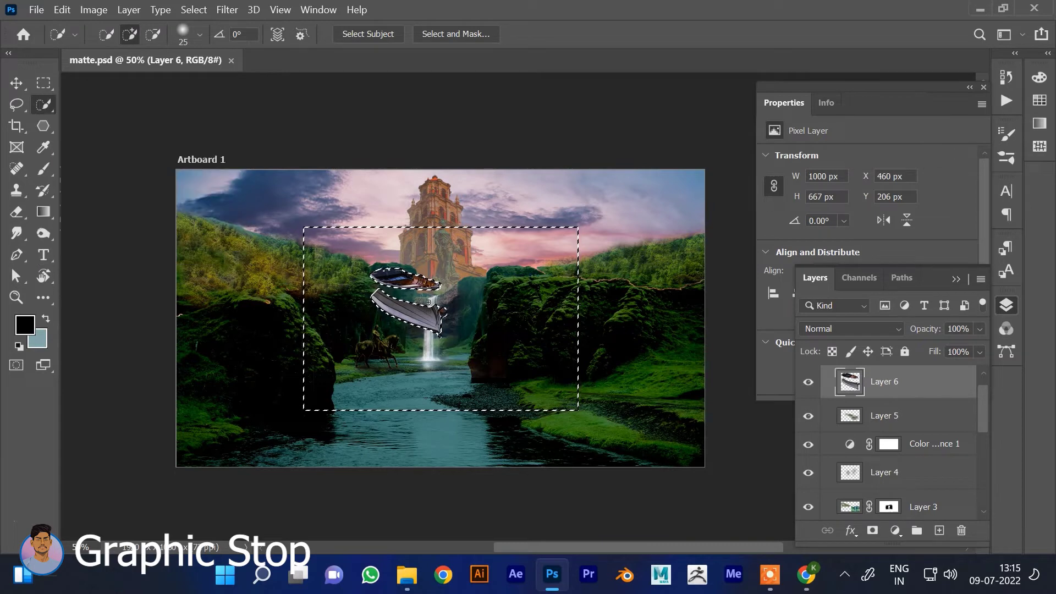
key("Delete")
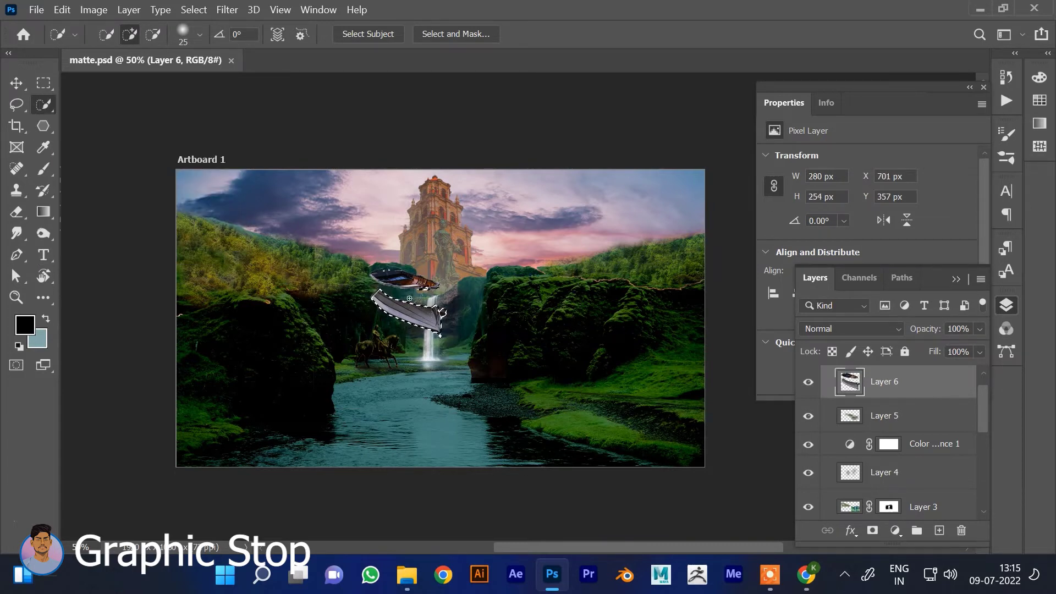
scroll(409, 298, "up", 2)
scroll(409, 299, "up", 2)
key("ctrl+z")
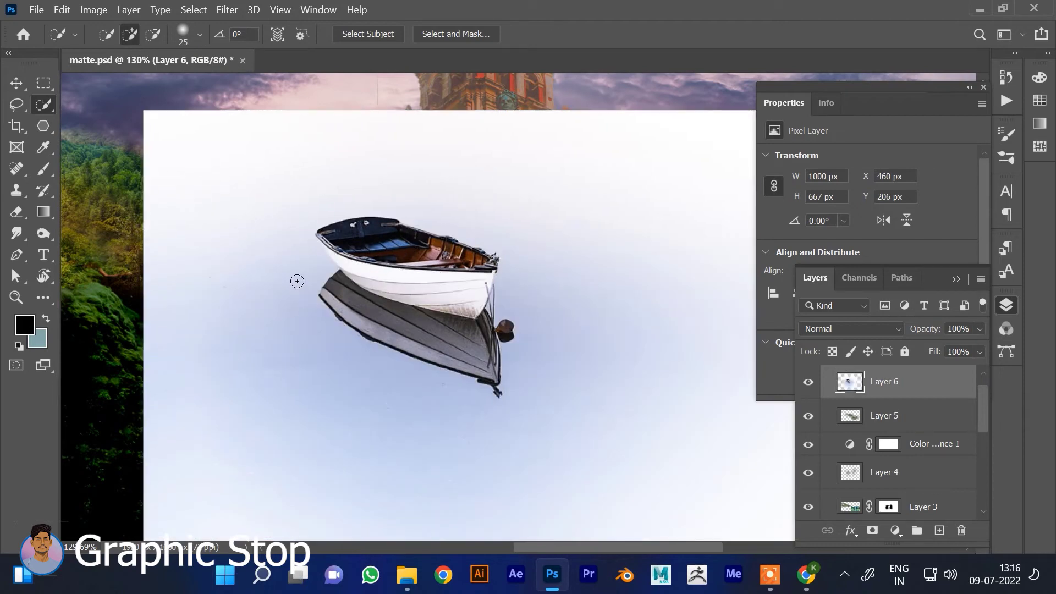
Delete the white areas right of, above and left of the boat using Quick Selection
left_click_drag(627, 149, 634, 426)
key("Delete")
left_click_drag(509, 153, 405, 147)
key("Delete")
key("ctrl+d")
mouse_move(324, 165)
left_mouse_down()
mouse_move(207, 175)
mouse_move(287, 170)
mouse_move(403, 188)
left_mouse_up()
key("ctrl+z")
key("ctrl+z")
key("ctrl+z")
key("ctrl+z")
key("ctrl+z")
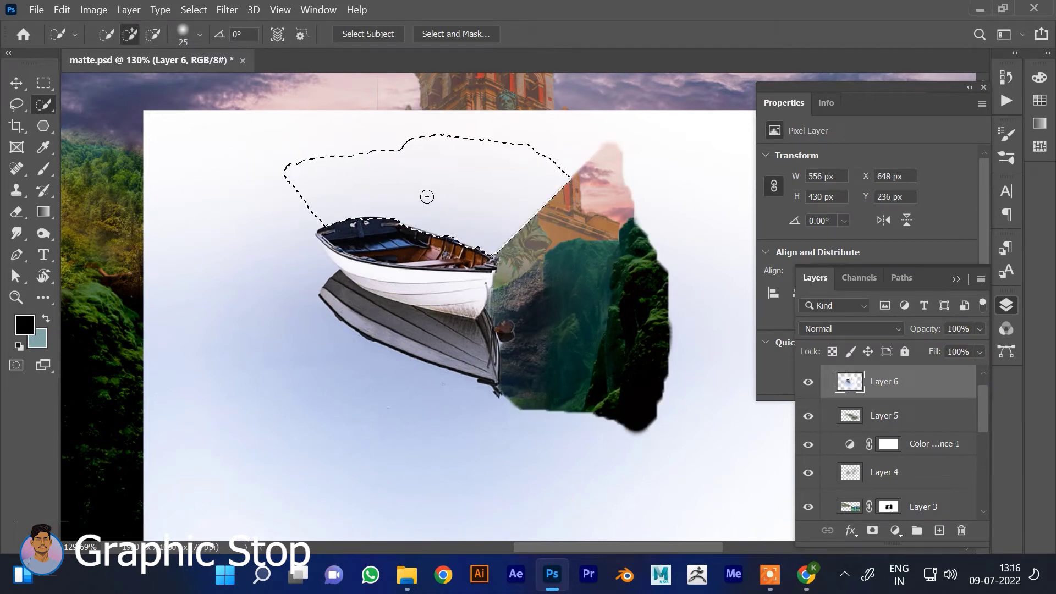
key("Delete")
mouse_move(236, 176)
left_mouse_down()
mouse_move(238, 380)
mouse_move(332, 530)
mouse_move(654, 536)
left_mouse_up()
key("Delete")
key("Delete")
key("ctrl+d")
key("Delete")
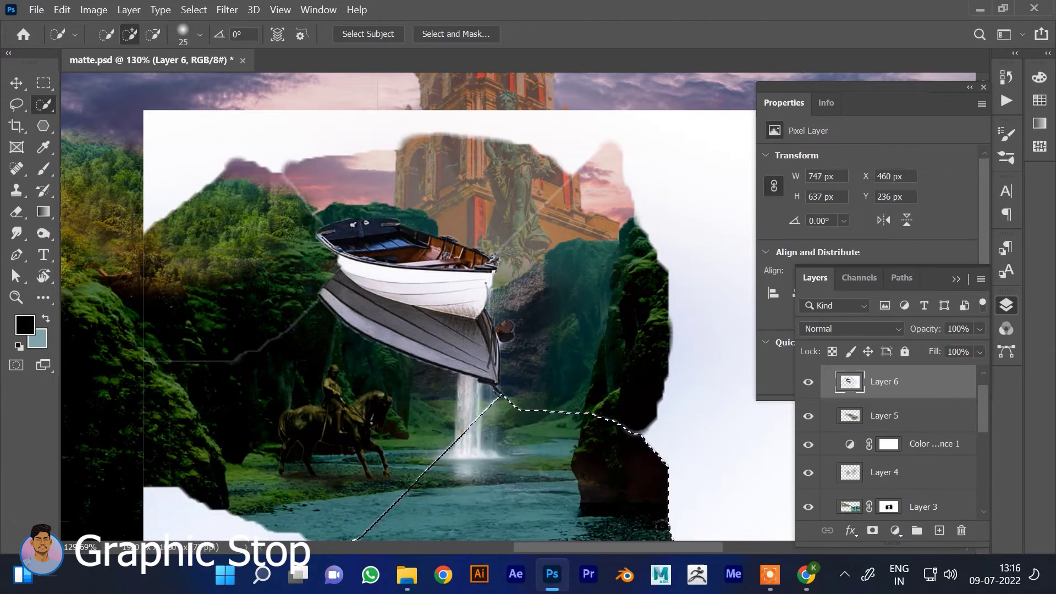
Remove the remaining white patches on the right and left of the boat photo
left_click_drag(671, 464, 531, 446)
left_click_drag(632, 468, 660, 344)
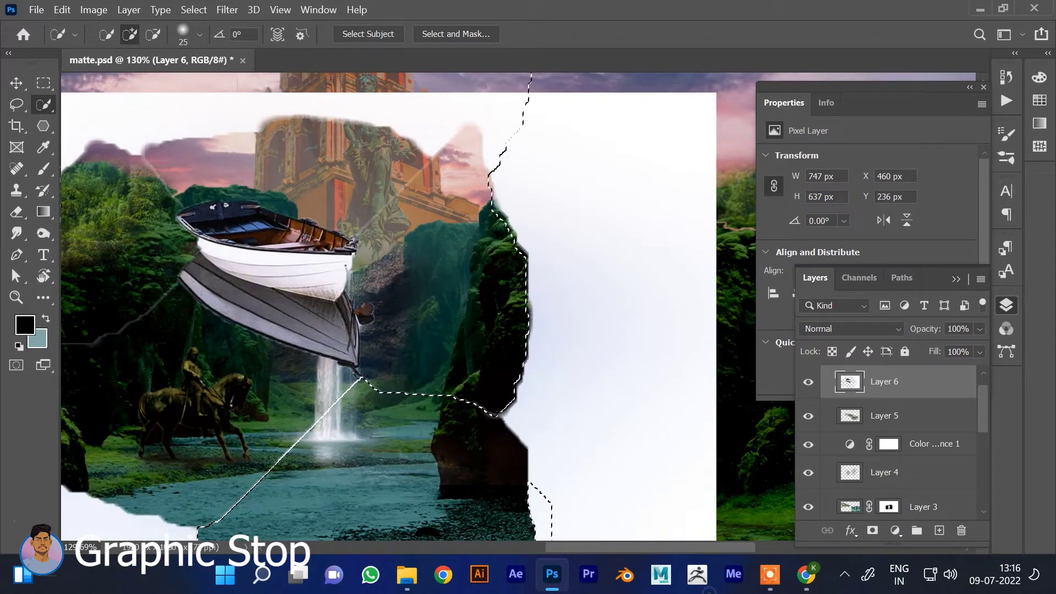
key("Delete")
key("ctrl+d")
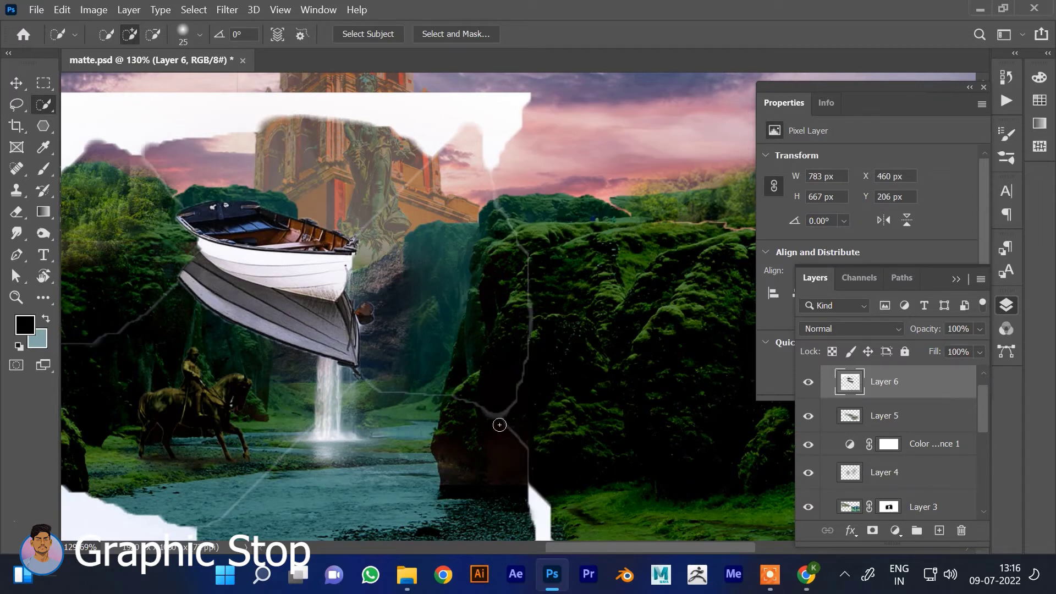
left_click_drag(498, 447, 608, 337)
mouse_move(646, 369)
left_mouse_down()
mouse_move(643, 434)
mouse_move(729, 433)
left_mouse_up()
key("Delete")
left_click_drag(286, 385, 418, 424)
key("Delete")
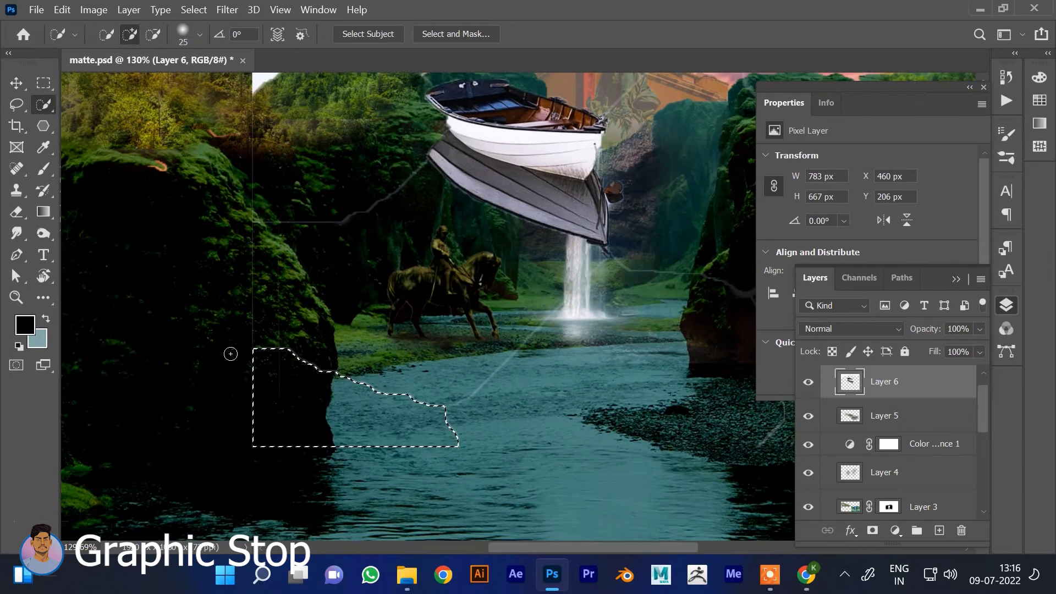
key("ctrl+d")
Delete the upper-left white area and the white patch beside the tower top
left_click_drag(229, 354, 381, 495)
left_click_drag(341, 201, 312, 255)
mouse_move(277, 126)
left_mouse_down()
mouse_move(408, 156)
mouse_move(550, 107)
left_mouse_up()
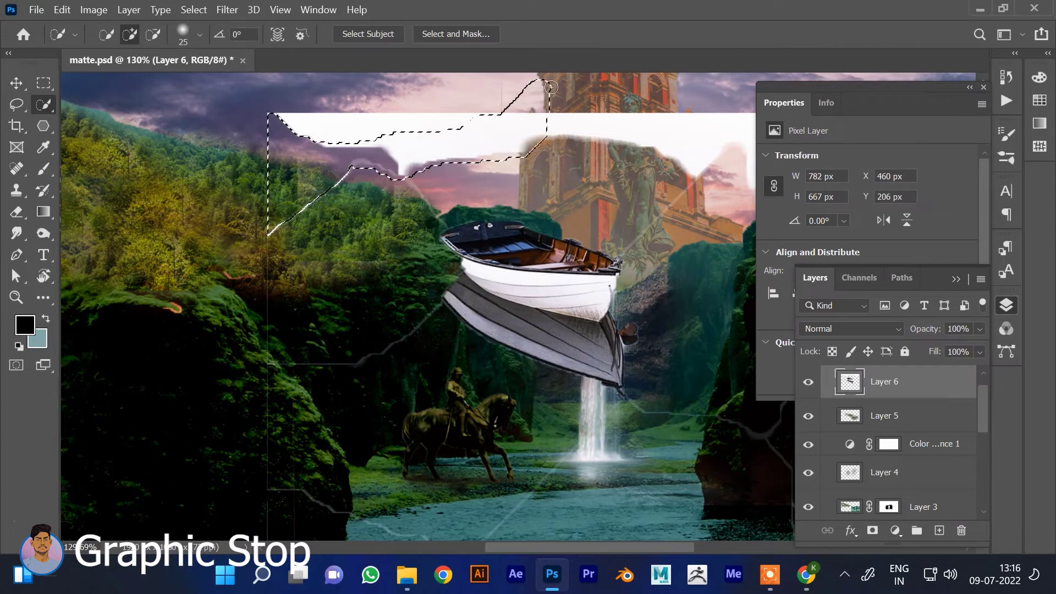
key("Delete")
mouse_move(475, 134)
left_mouse_down()
mouse_move(365, 141)
mouse_move(643, 166)
mouse_move(676, 132)
left_mouse_up()
left_click_drag(181, 129, 308, 165)
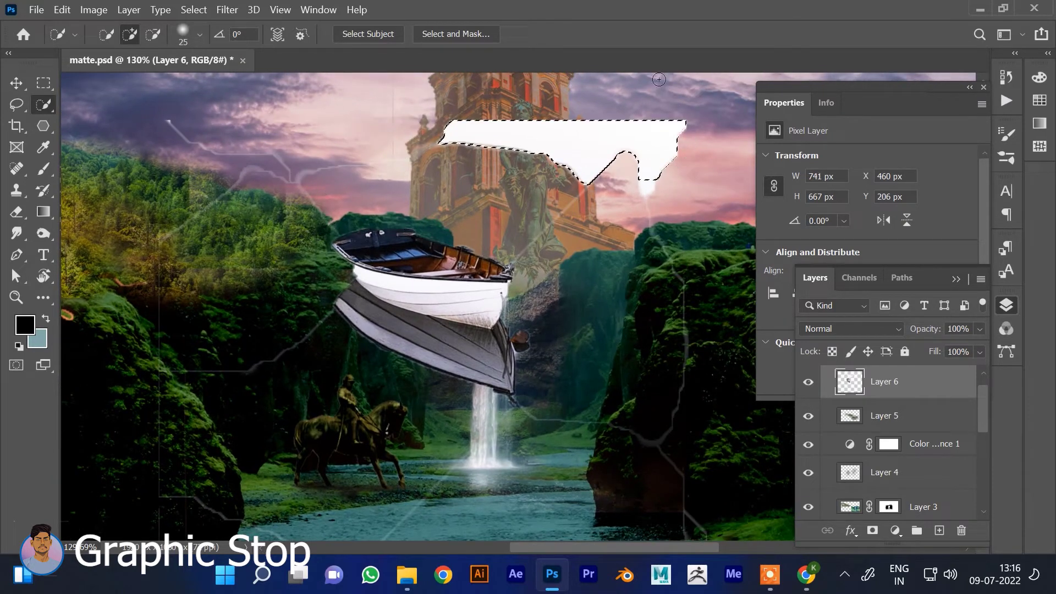
key("Delete")
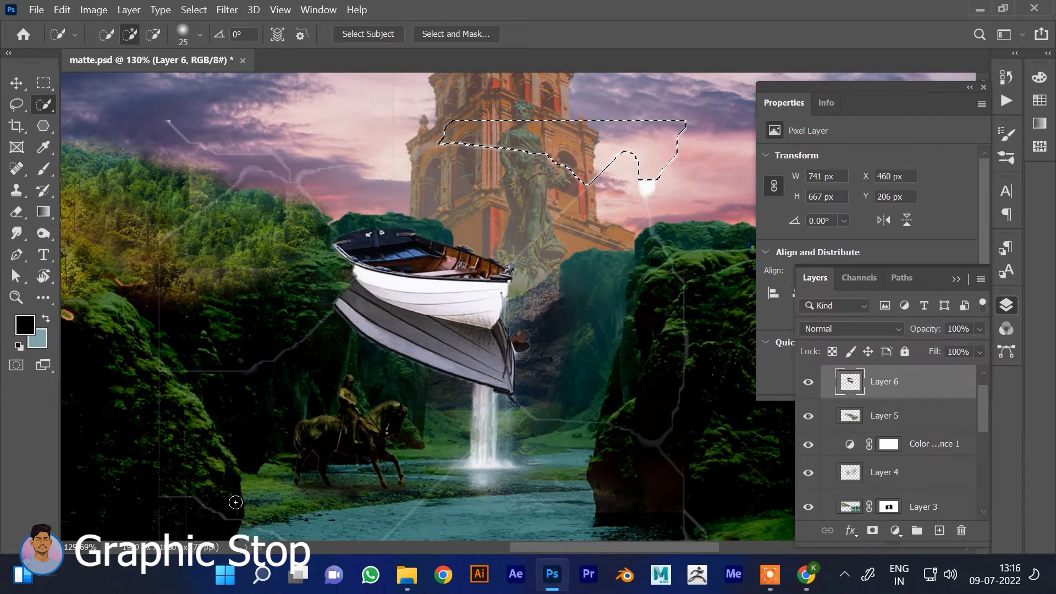
Erase stray streaks over the right cliff and sky, and fade the reflection's left tip
key("e")
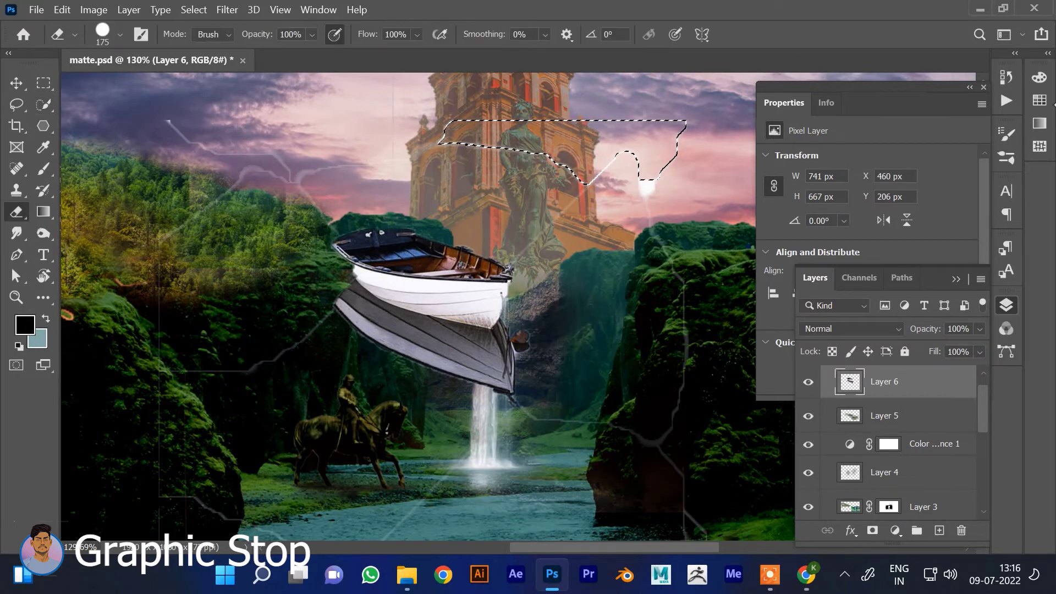
key("ctrl+d")
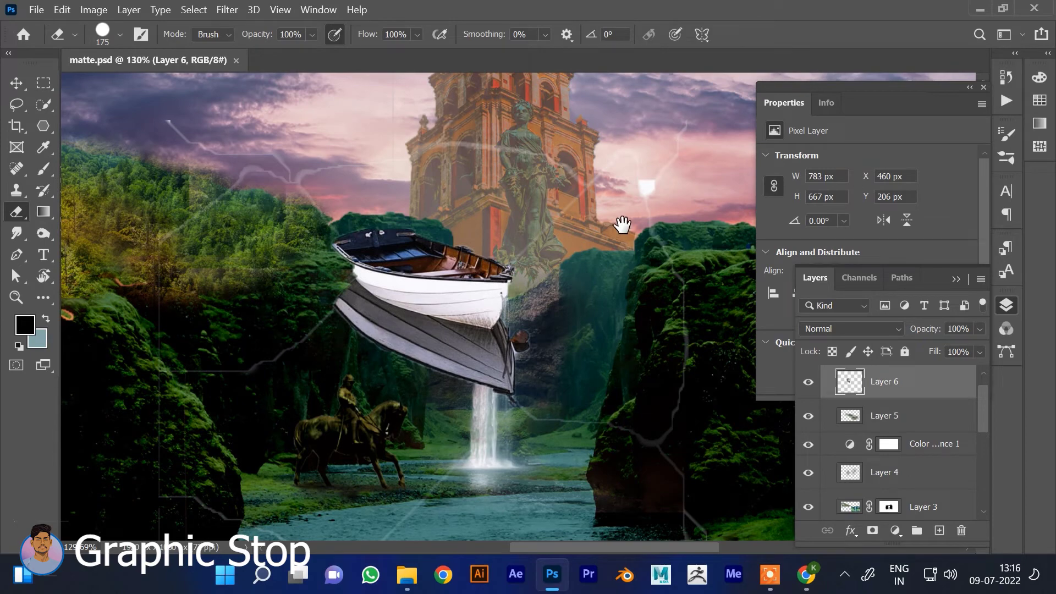
left_click_drag(622, 224, 558, 216)
left_click_drag(638, 143, 588, 328)
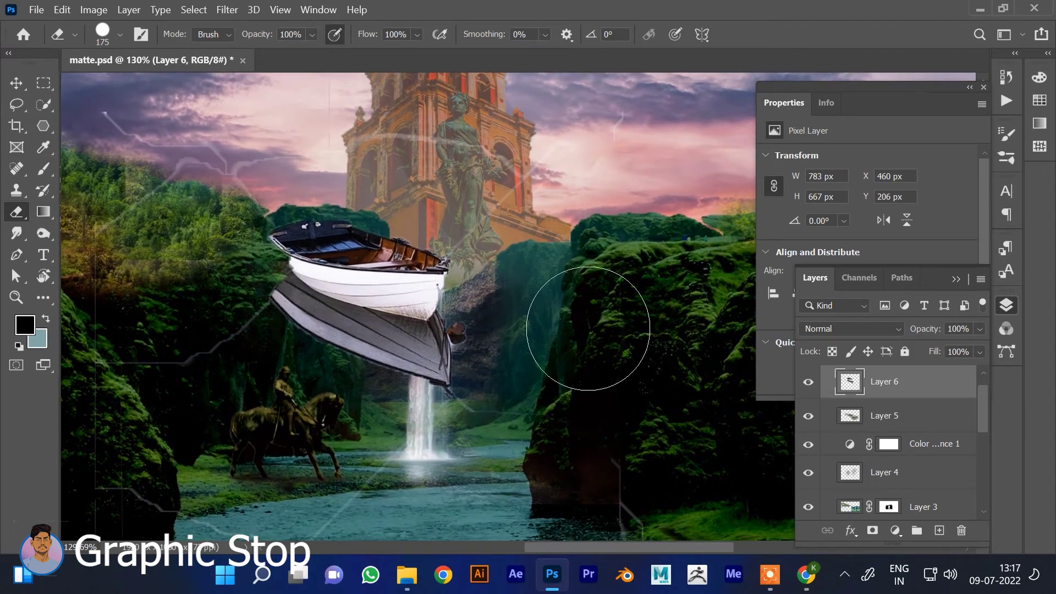
left_click_drag(615, 437, 676, 288)
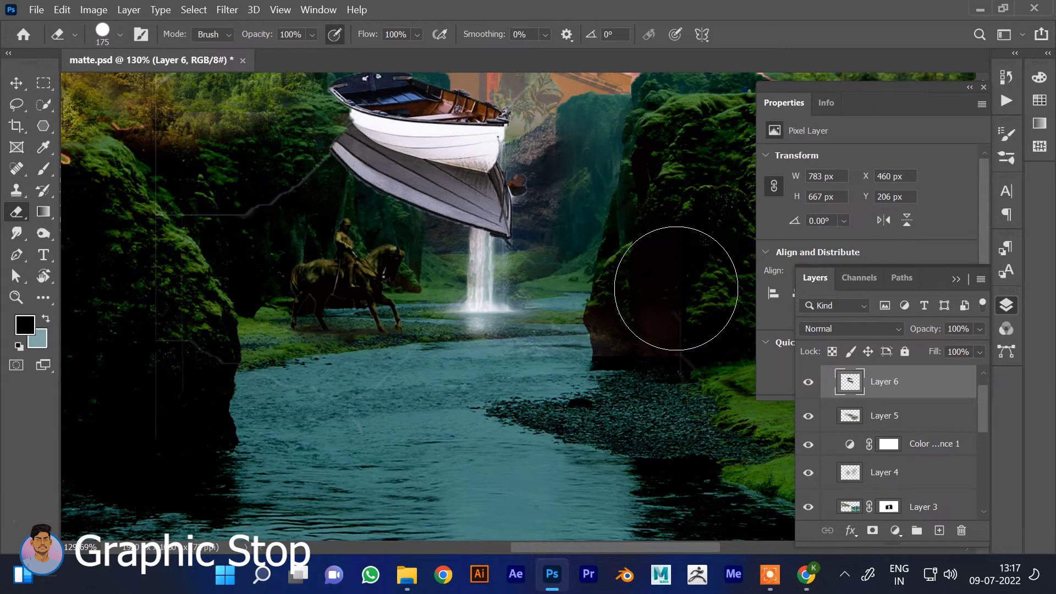
left_click_drag(386, 326, 601, 436)
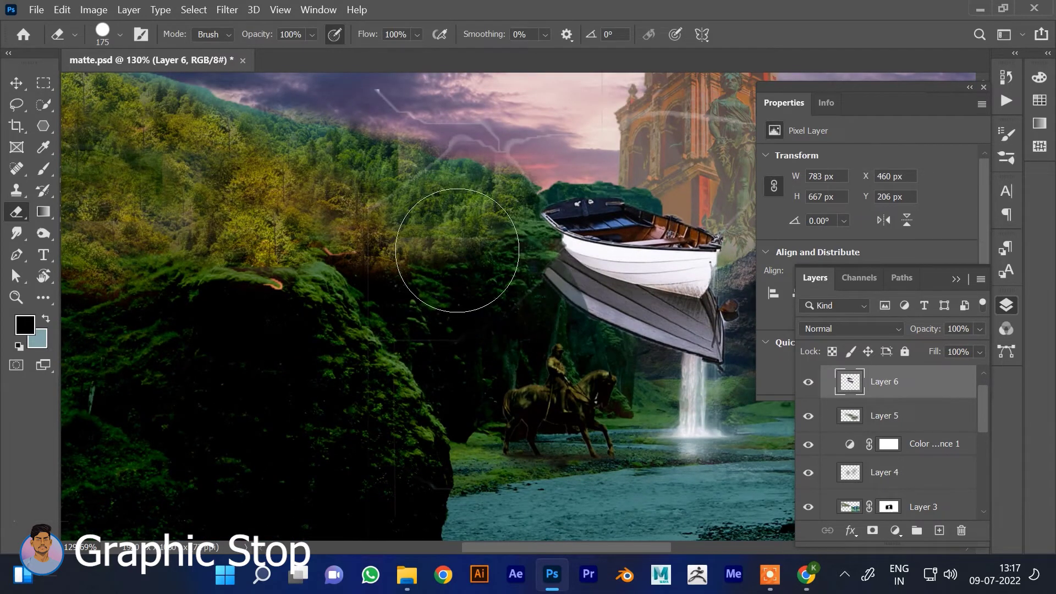
left_click_drag(512, 262, 570, 264)
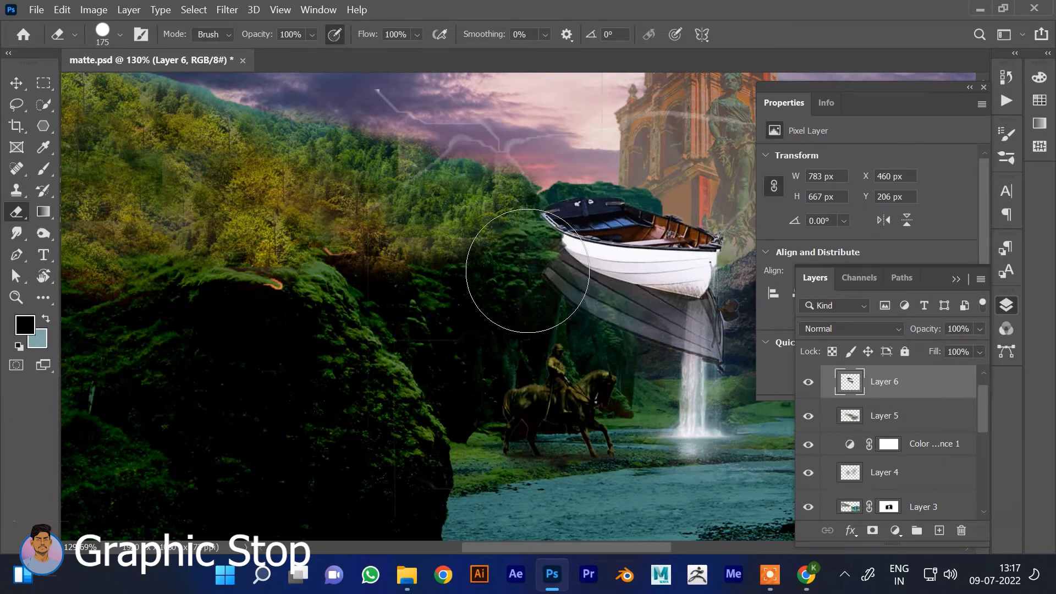
left_click_drag(460, 224, 464, 326)
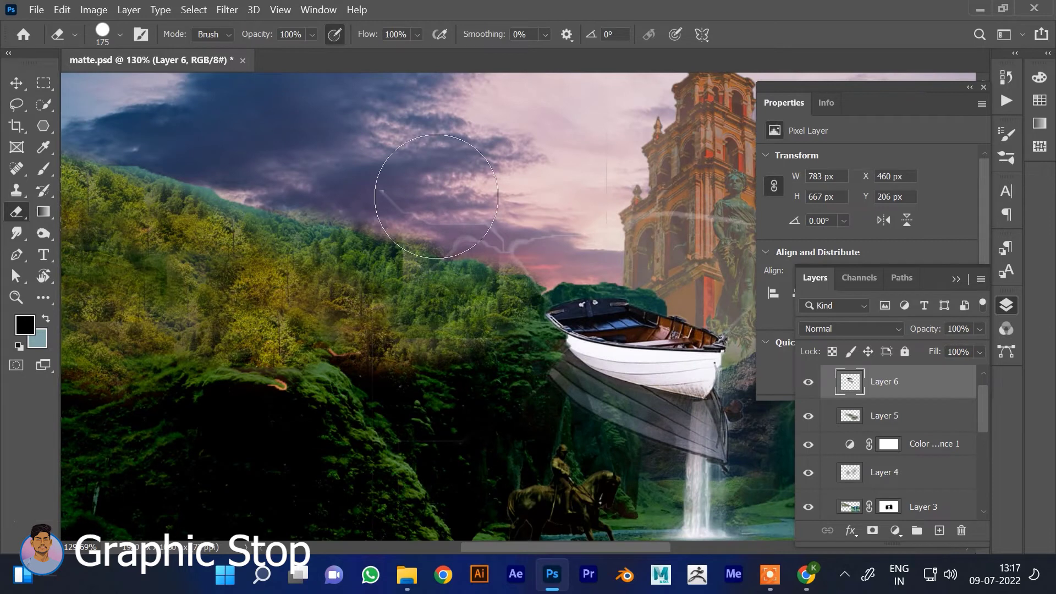
left_click_drag(407, 187, 439, 195)
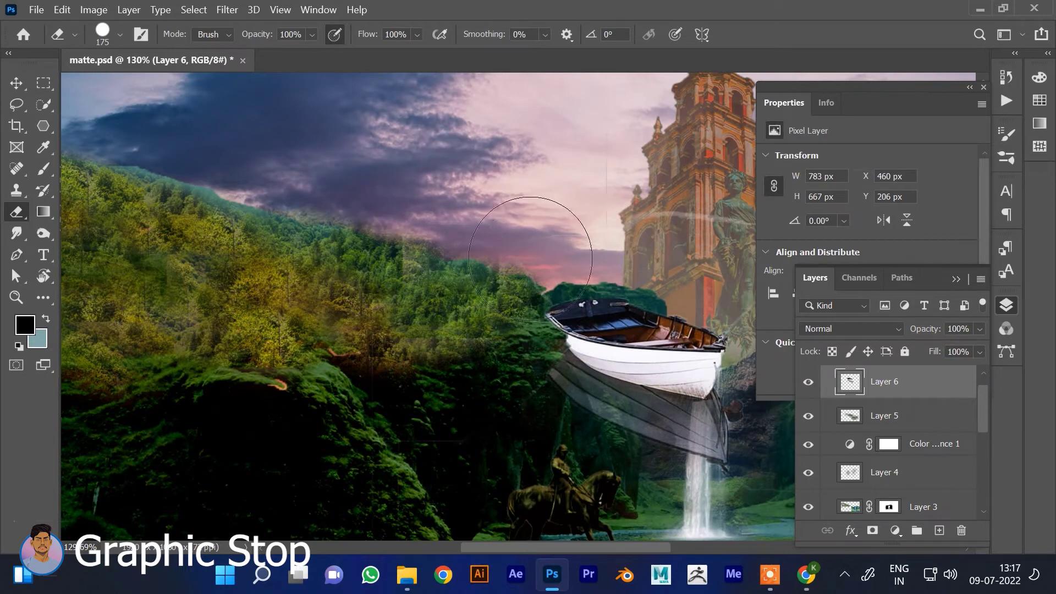
left_click_drag(605, 231, 363, 245)
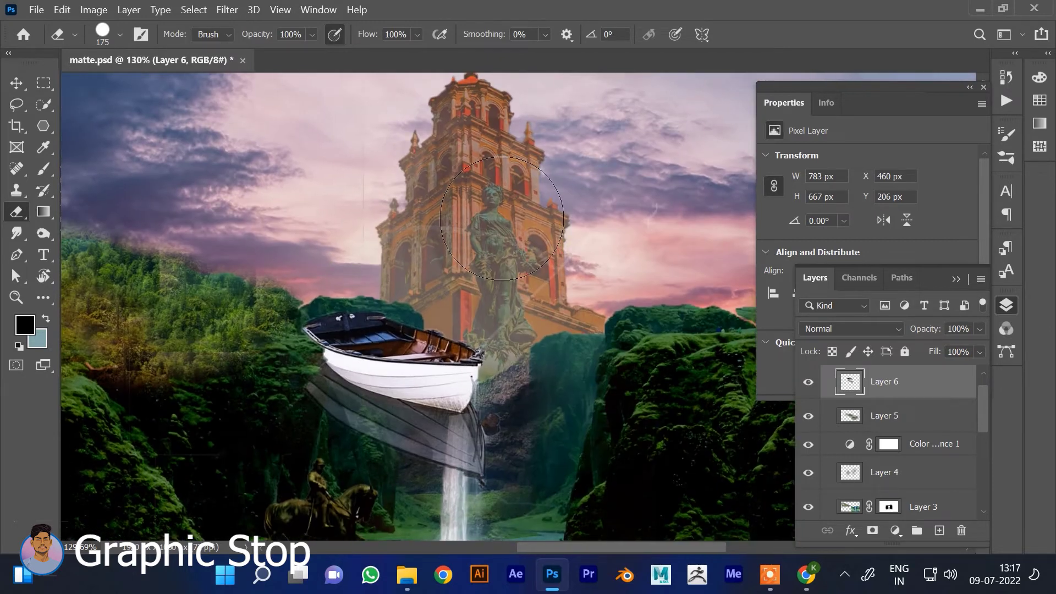
left_click_drag(712, 228, 621, 161)
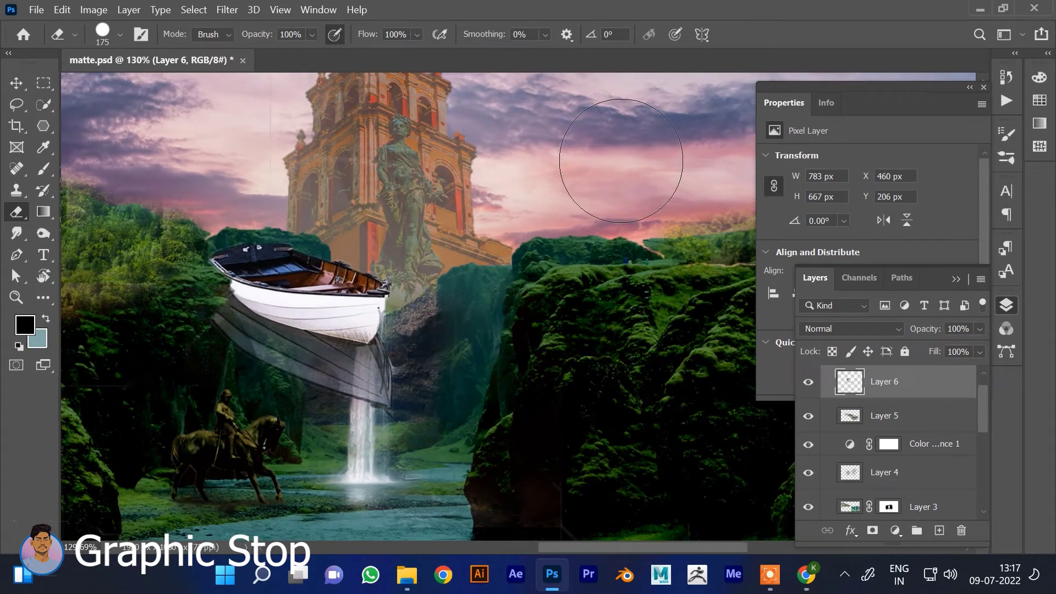
key("ctrl+minus")
key("ctrl+minus")
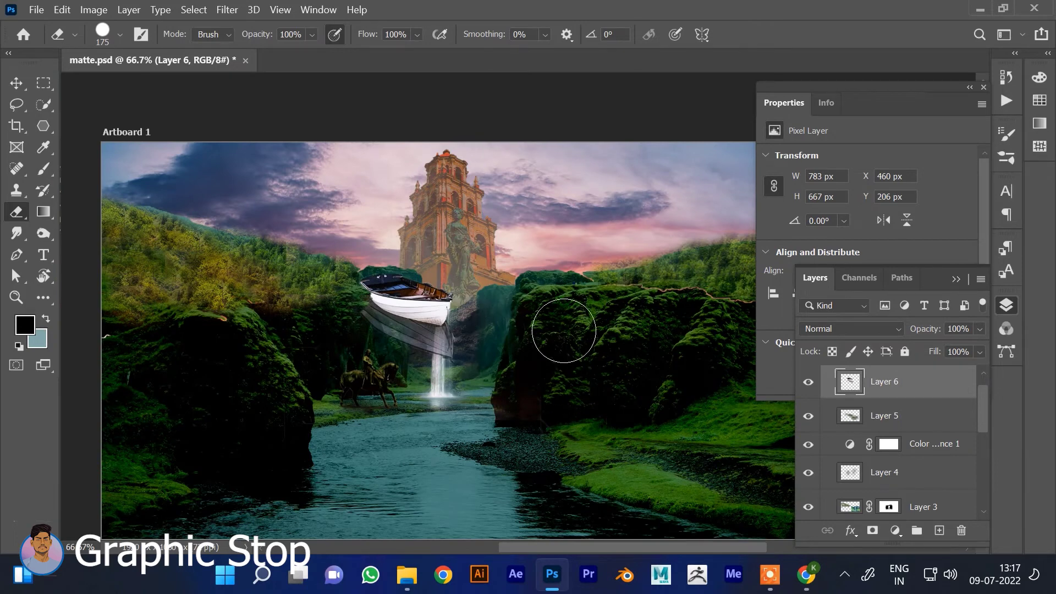
Move the boat down onto the river, nudging it slightly left
key("v")
mouse_move(394, 307)
left_mouse_down()
mouse_move(377, 446)
mouse_move(386, 478)
mouse_move(357, 472)
left_mouse_up()
left_click_drag(380, 474, 374, 468)
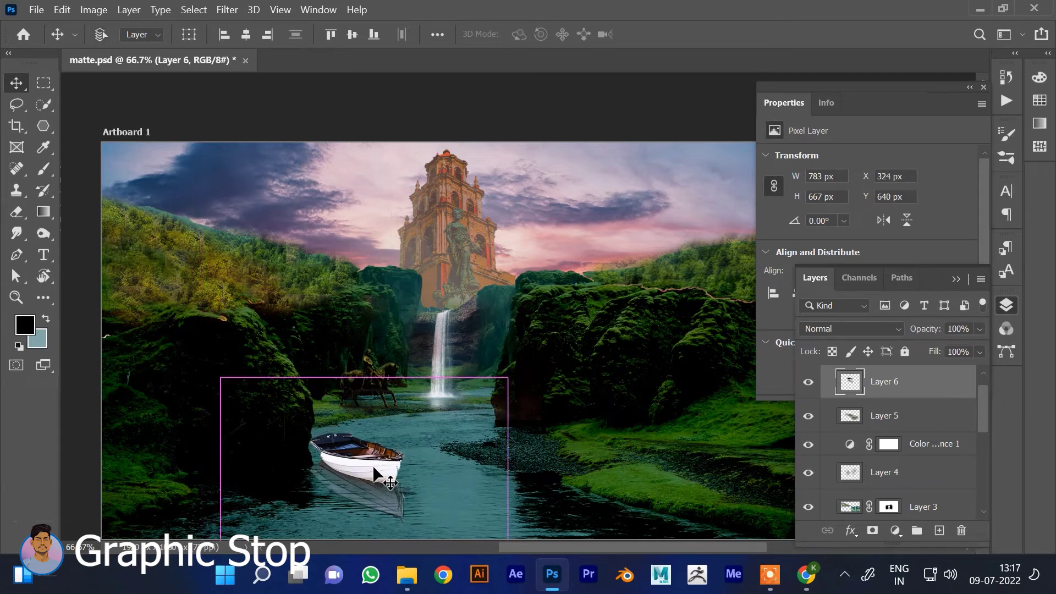
key("e")
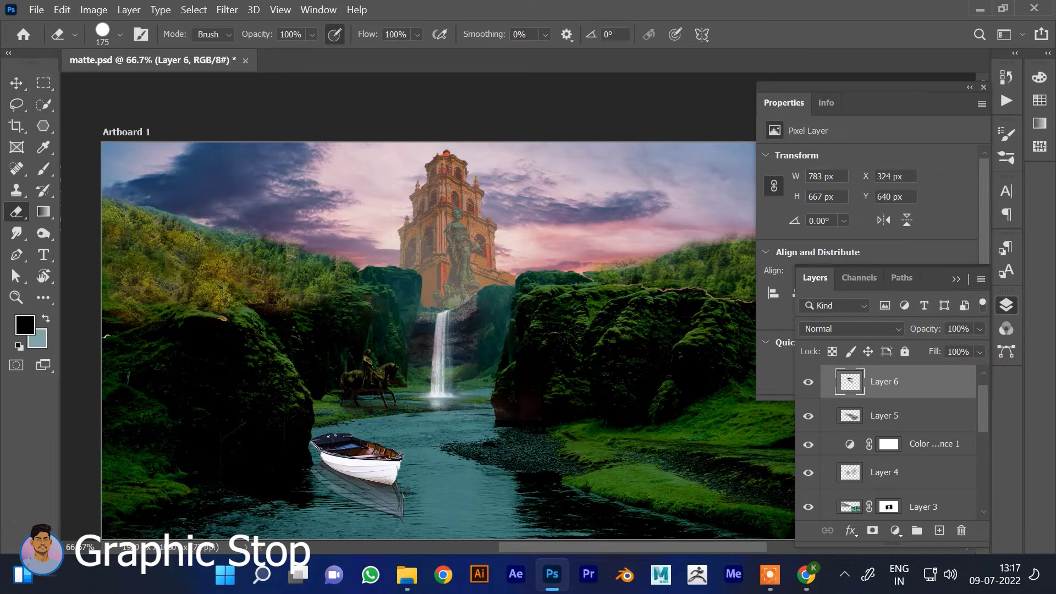
key("v")
Scale the boat to about 56% (438 × 373 px) and place it near the left bank
key("ctrl+t")
mouse_move(506, 373)
left_mouse_down()
mouse_move(419, 413)
mouse_move(420, 443)
left_mouse_up()
left_click_drag(319, 461, 343, 408)
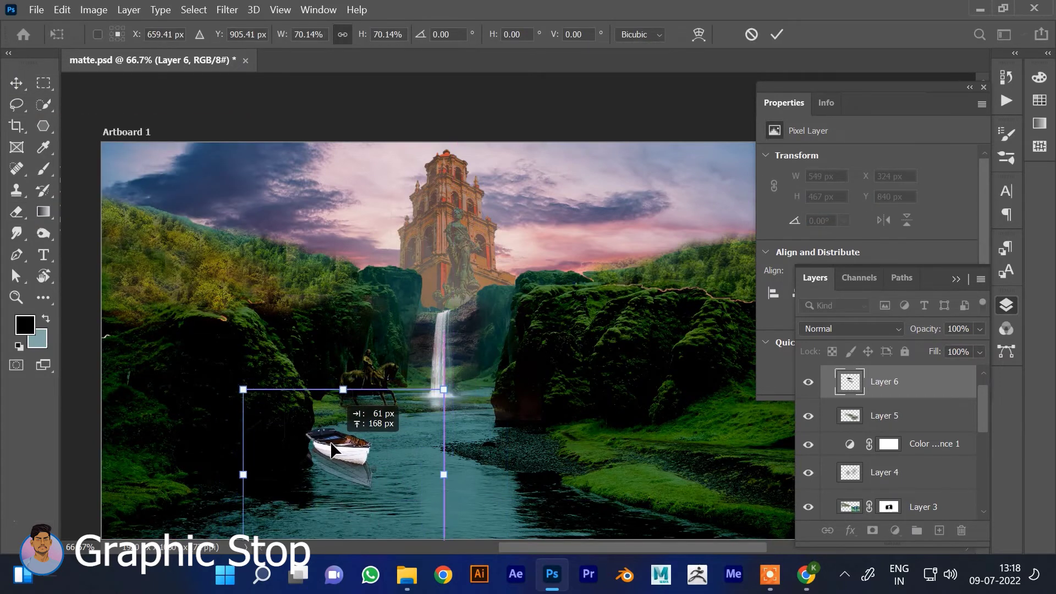
left_click_drag(444, 390, 404, 427)
left_click_drag(305, 473, 333, 448)
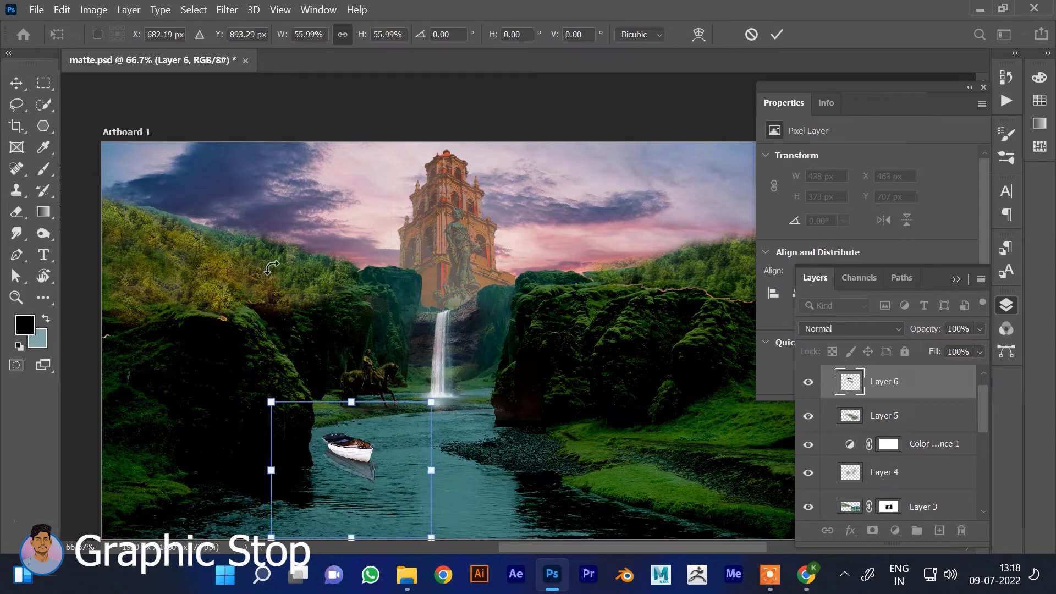
key("Return")
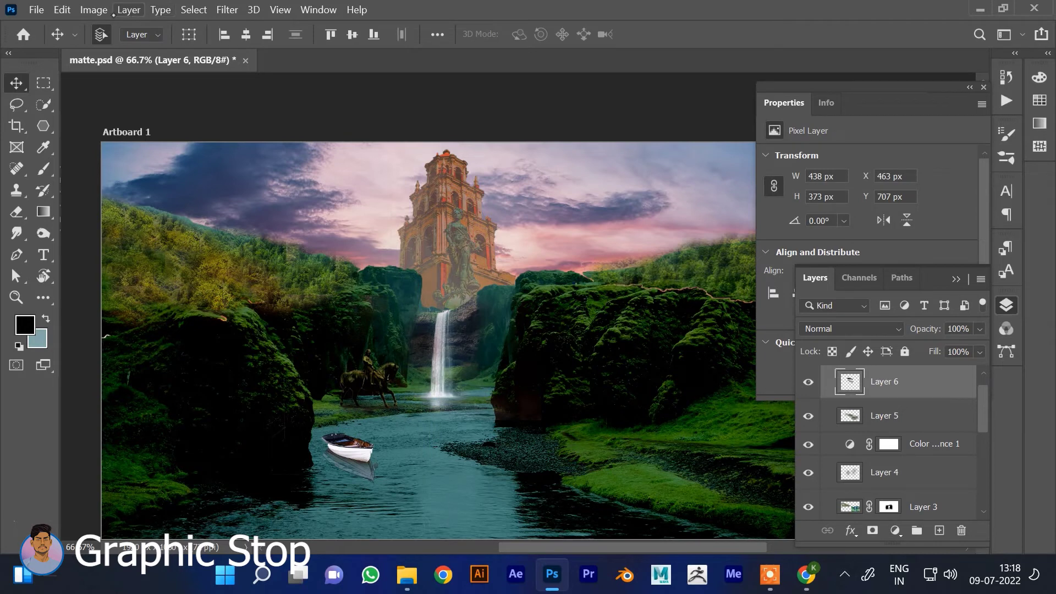
left_click(94, 9)
Warm the boat with Color Balance midtones set to +23, -22, -70
left_click(272, 142)
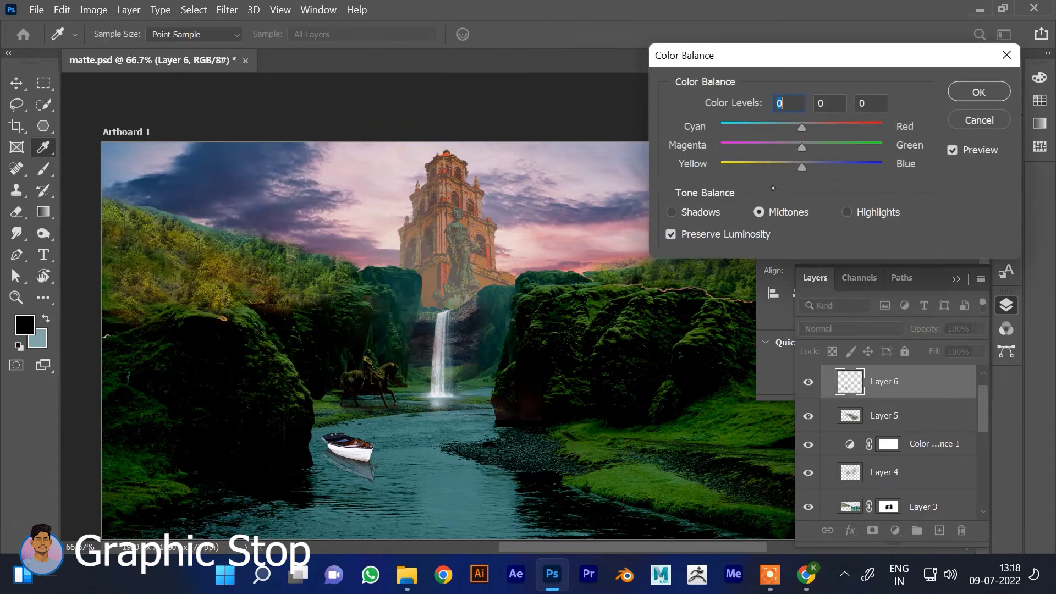
mouse_move(775, 132)
left_mouse_down()
mouse_move(797, 133)
mouse_move(781, 149)
mouse_move(792, 149)
mouse_move(744, 167)
mouse_move(807, 148)
mouse_move(784, 147)
mouse_move(828, 120)
left_mouse_up()
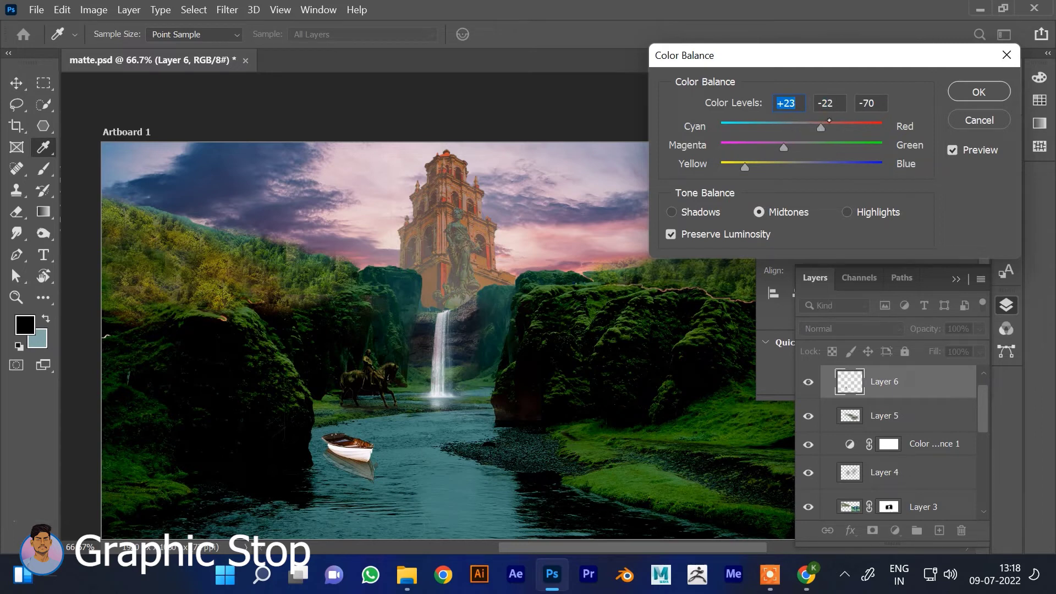
left_click(978, 91)
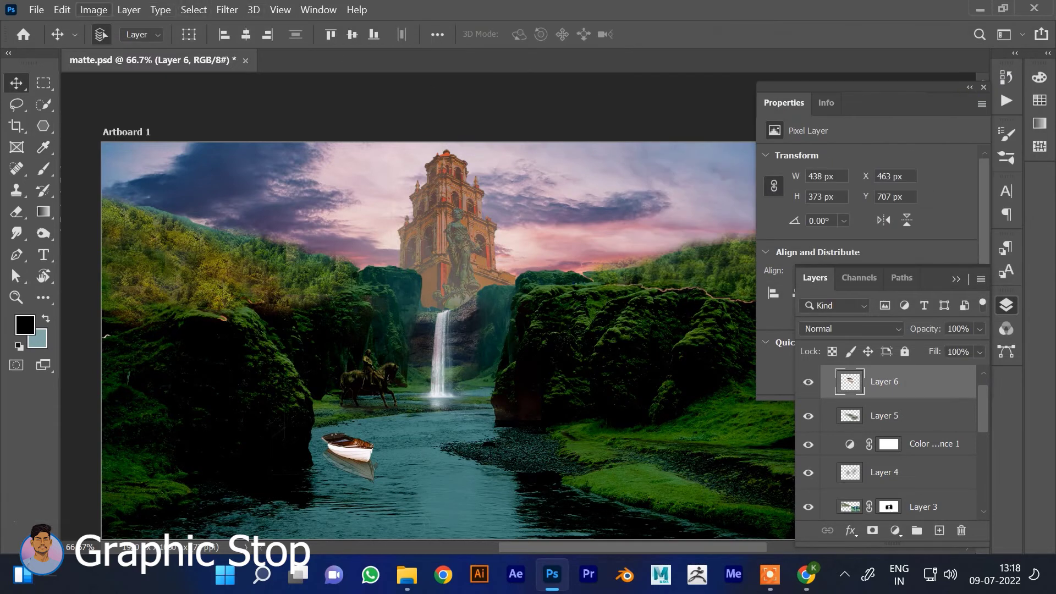
left_click(93, 10)
left_click(291, 130)
Set the boat's Hue/Saturation to Hue +17, Saturation -71, Lightness -36
left_click_drag(747, 165, 761, 165)
left_click_drag(747, 208, 690, 208)
left_click_drag(747, 249, 719, 250)
key("Tab")
left_click(934, 83)
key("v")
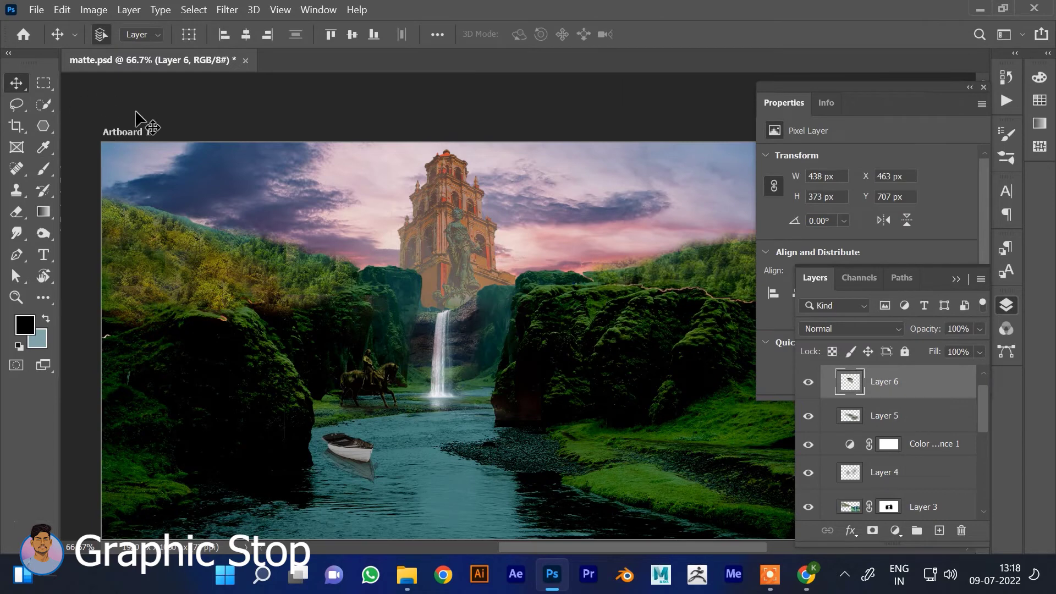
Save matte.psd and inspect the boat at 100% before zooming back out
key("ctrl+s")
key("s")
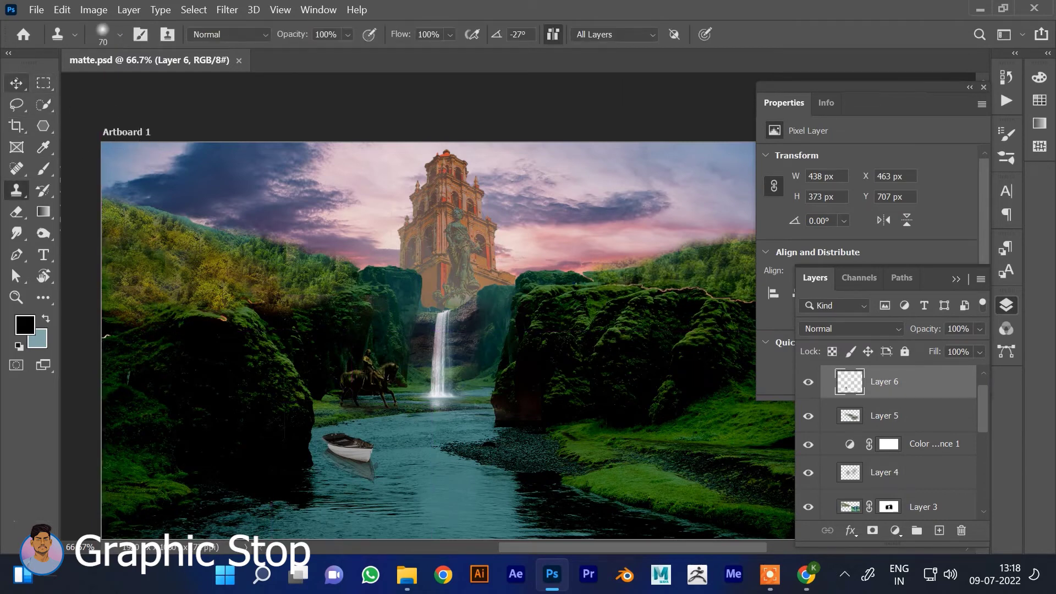
key("v")
scroll(412, 313, "down", 3)
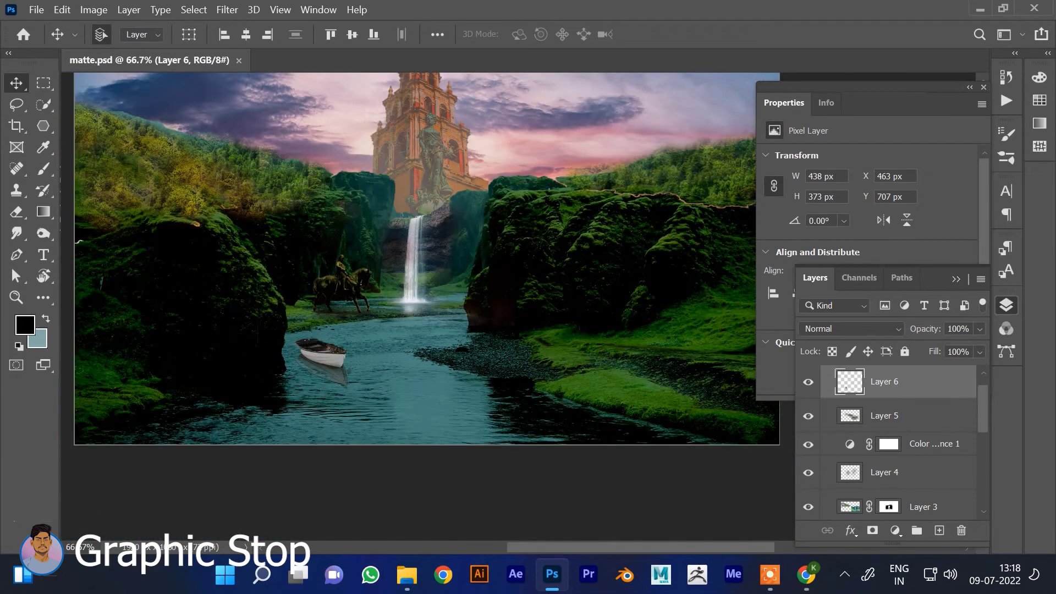
key("ctrl+1")
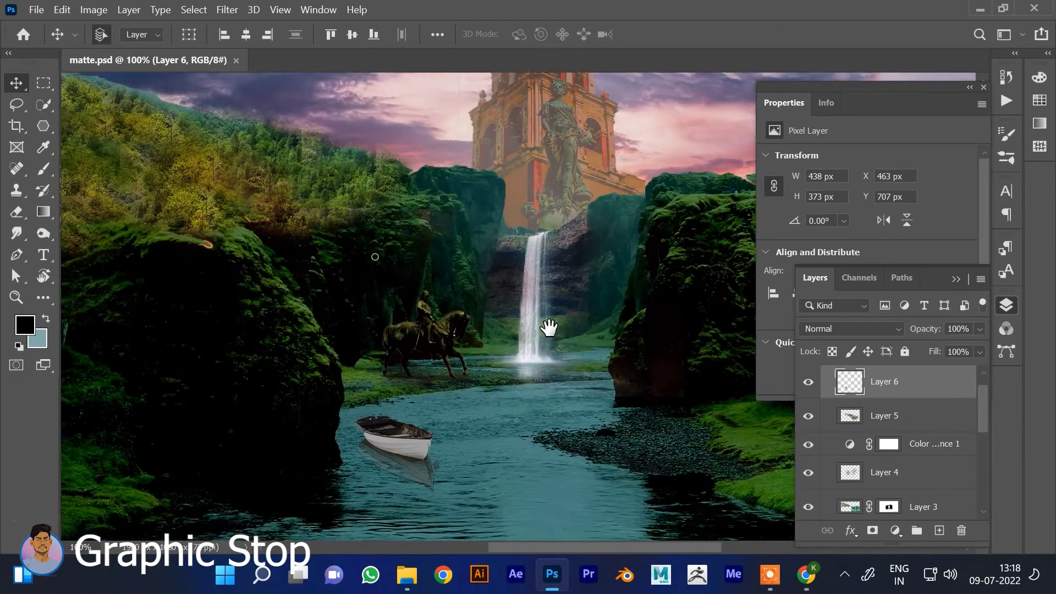
key("ctrl+minus")
key("ctrl+minus")
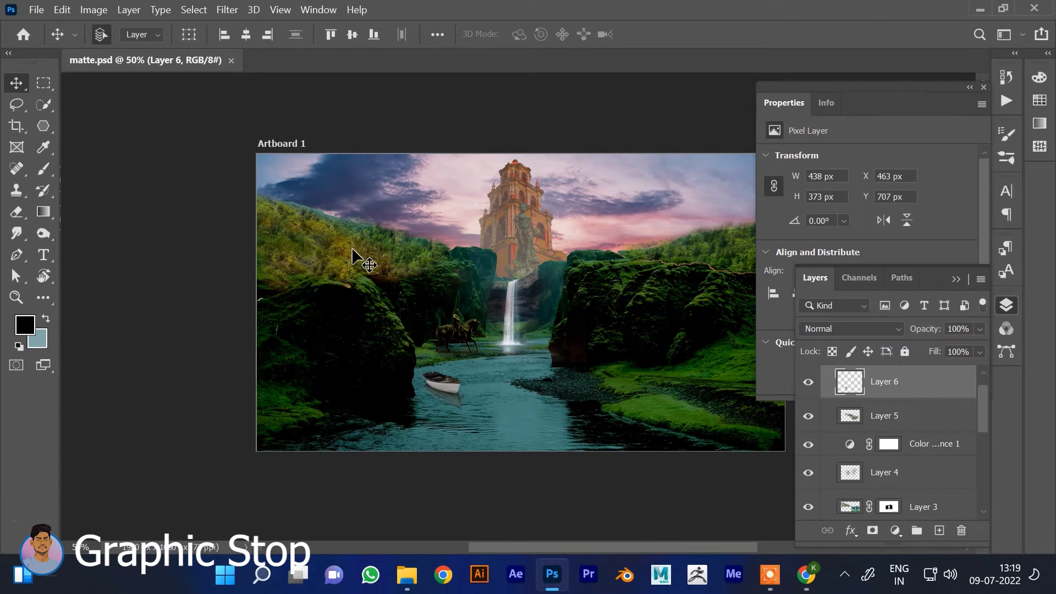
Add a Vibrance filter to the sky smart object with Vibrance +31 and Saturation +100
left_click(424, 191)
left_click(305, 162)
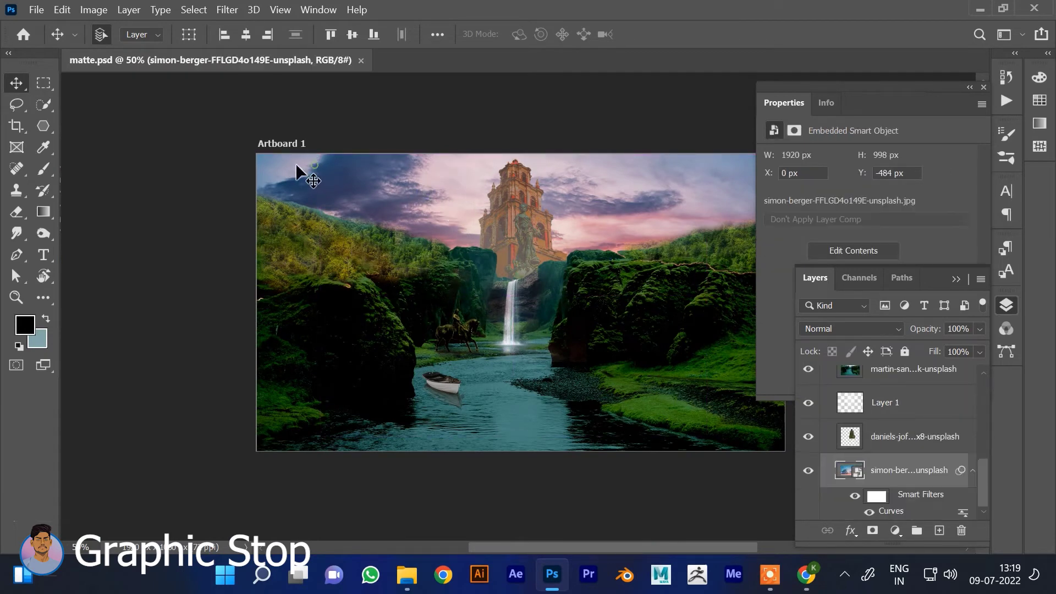
left_click(93, 9)
mouse_move(119, 47)
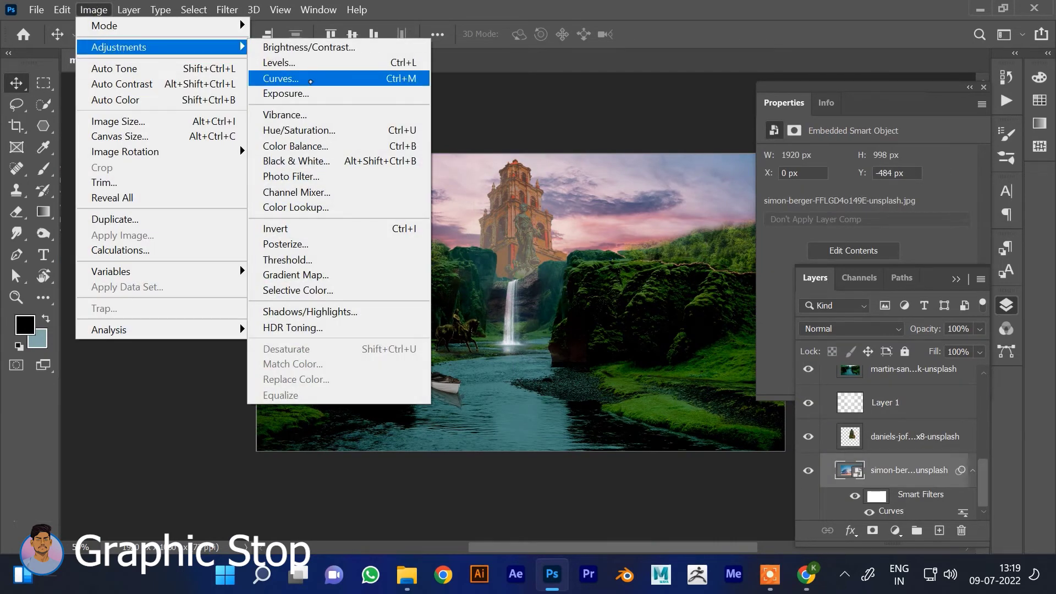
left_click(286, 114)
left_click_drag(440, 125, 647, 109)
mouse_move(691, 165)
left_mouse_down()
mouse_move(611, 165)
mouse_move(723, 165)
mouse_move(631, 165)
left_mouse_up()
mouse_move(760, 213)
left_mouse_down()
mouse_move(770, 212)
mouse_move(641, 212)
left_mouse_up()
left_click_drag(774, 215, 772, 212)
mouse_move(631, 165)
left_mouse_down()
mouse_move(732, 167)
mouse_move(711, 171)
left_mouse_up()
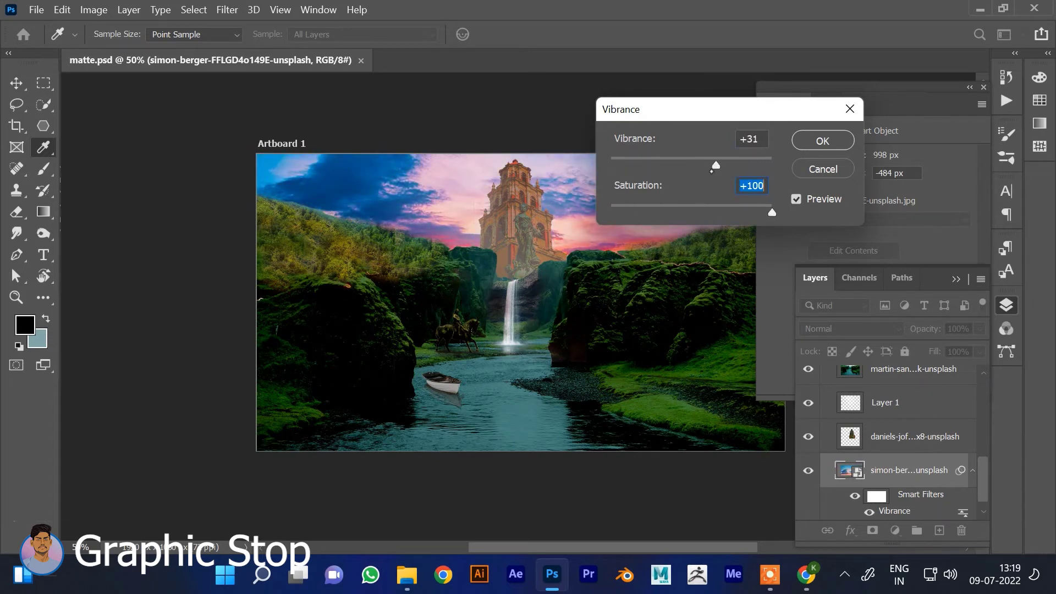
key("Return")
Select Layer 1 with the Eraser ready
key("v")
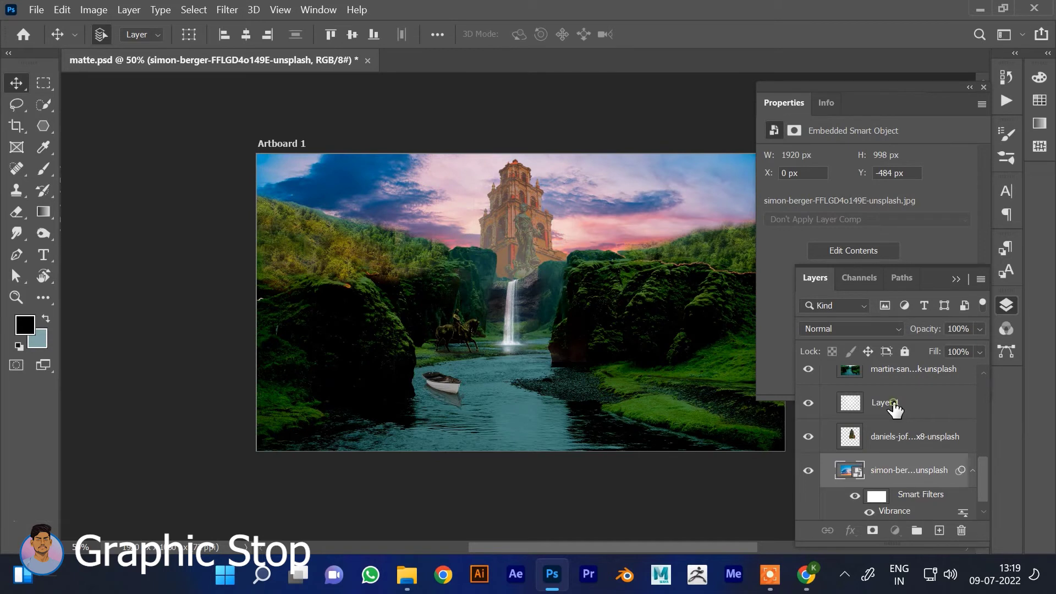
left_click(890, 404)
key("e")
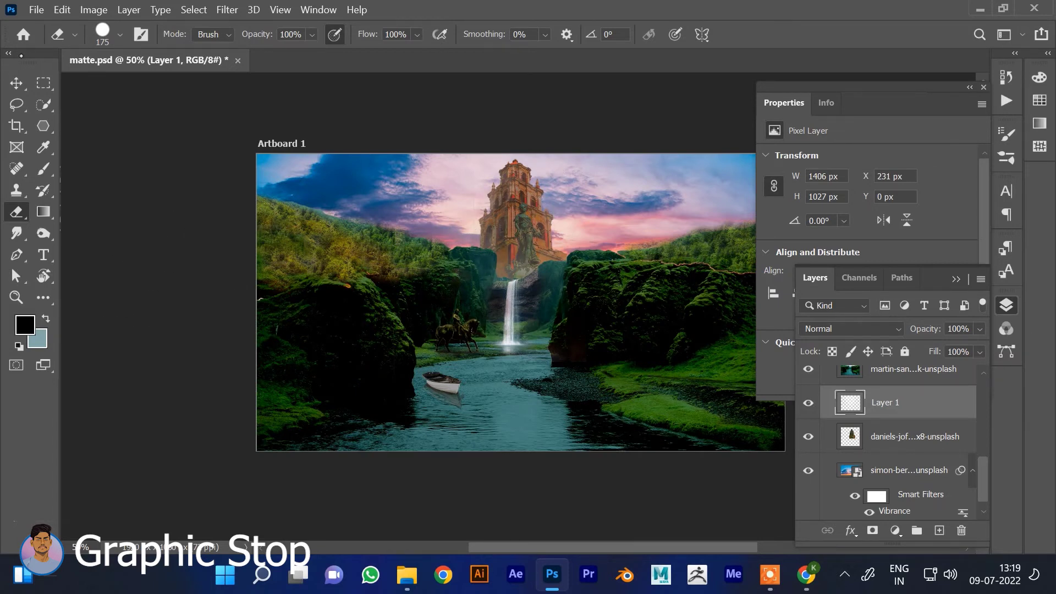
key("v")
left_click_drag(484, 292, 484, 254)
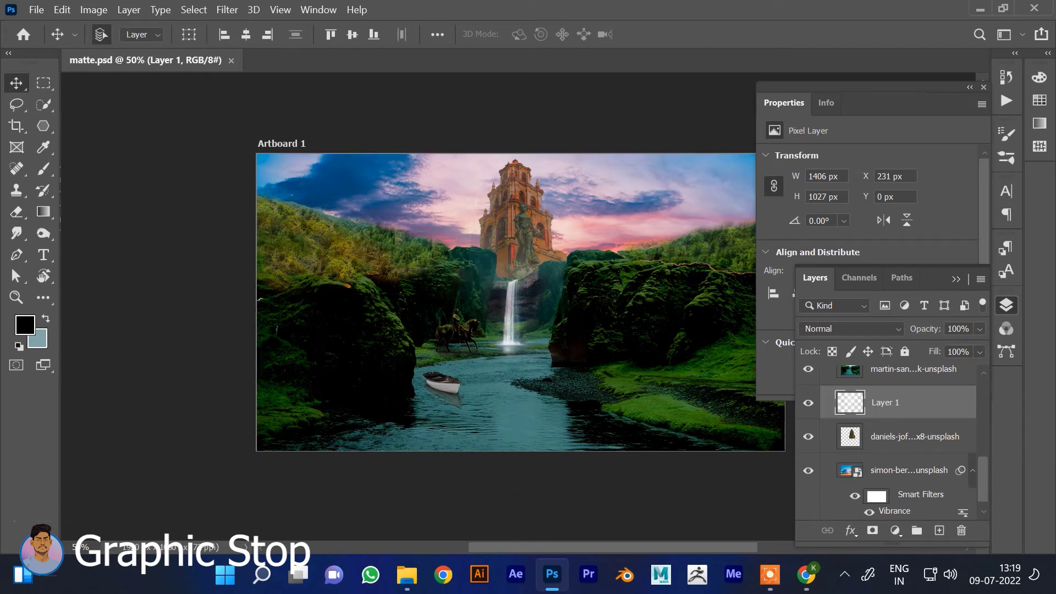
key("ctrl+plus")
key("ctrl+plus")
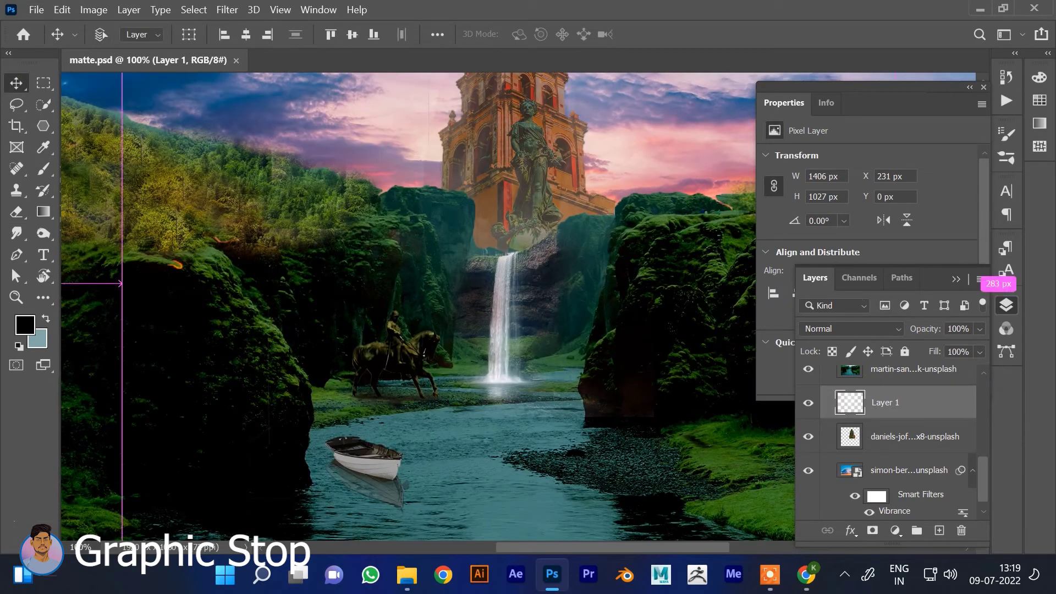
key("ctrl+minus")
key("ctrl+minus")
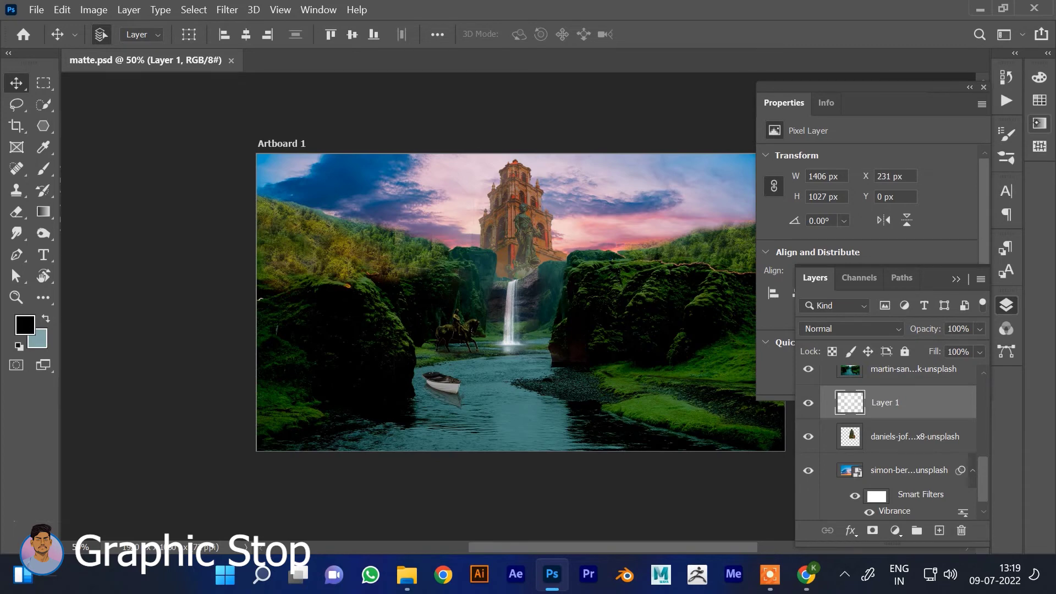
scroll(902, 440, "up", 3)
left_click(895, 530)
left_click(935, 368)
mouse_move(865, 221)
left_mouse_down()
mouse_move(903, 221)
mouse_move(880, 221)
mouse_move(915, 254)
left_mouse_up()
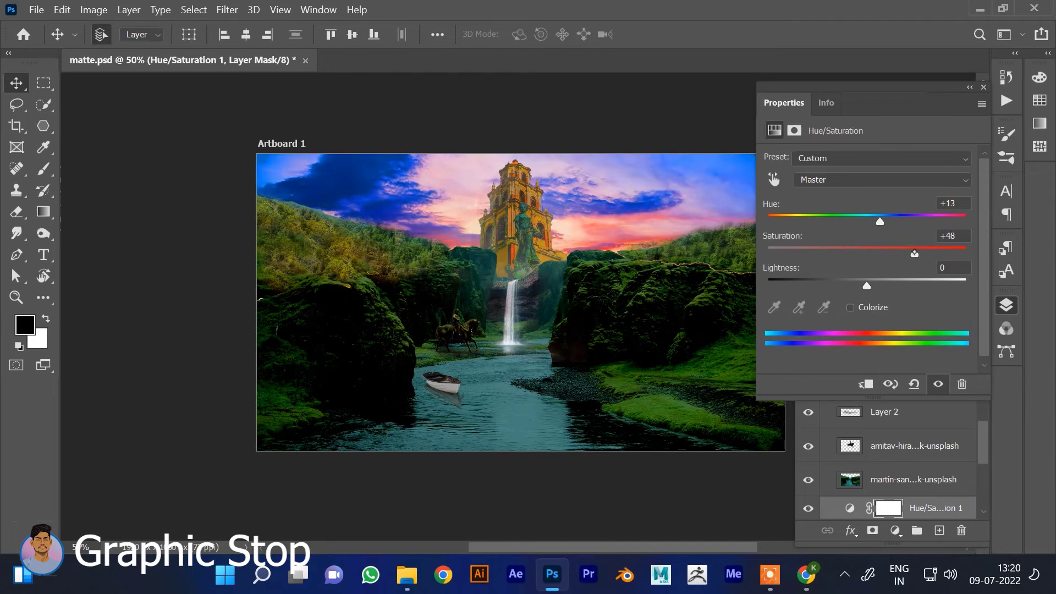
left_click_drag(866, 285, 875, 286)
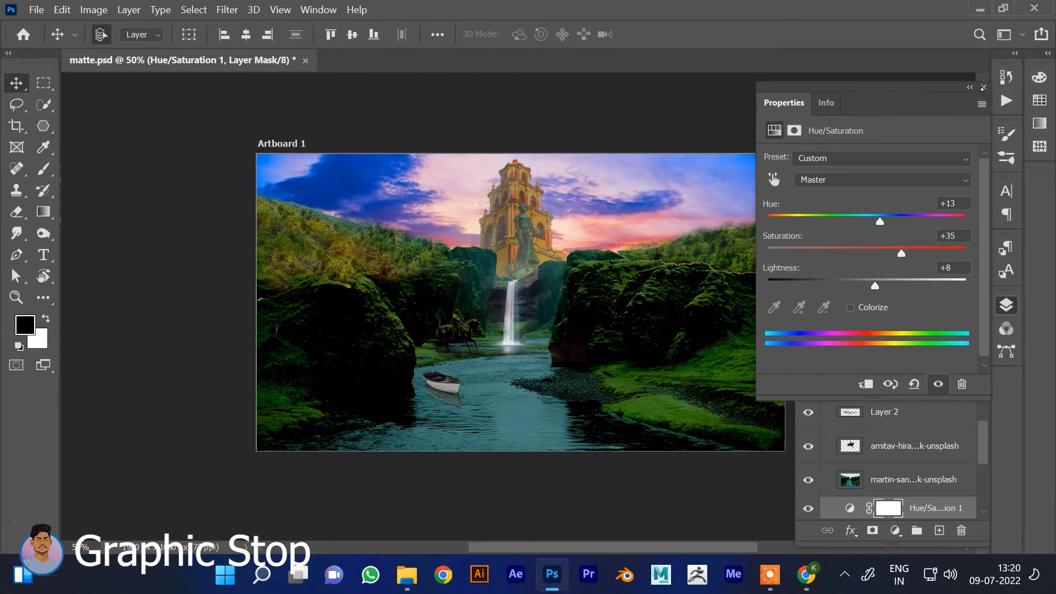
left_click(969, 87)
key("Delete")
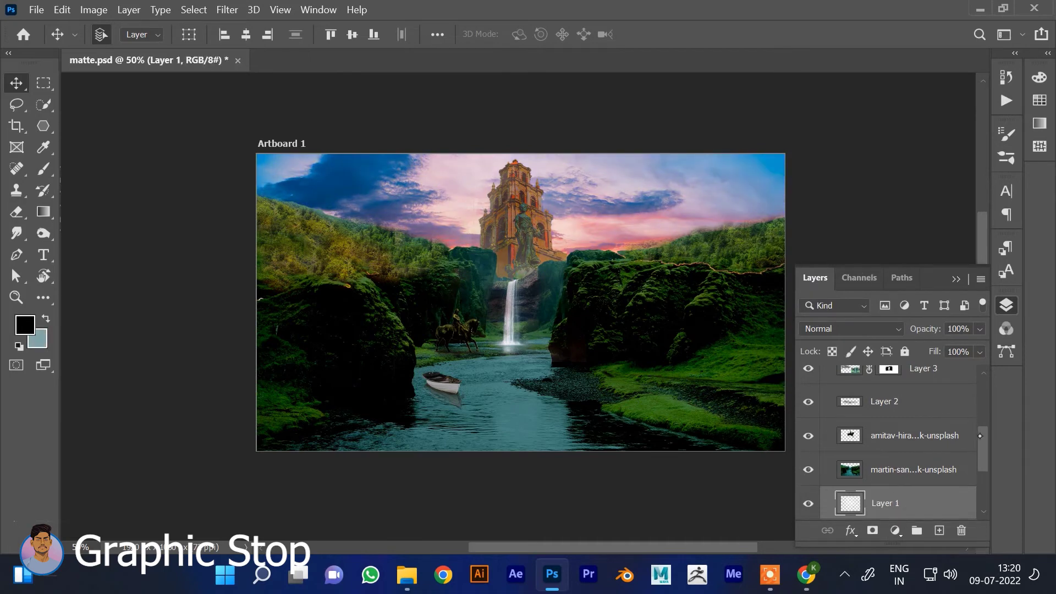
Add a Hue/Saturation adjustment above Layer 6 with Hue +9, Saturation +20, Lightness -8
scroll(891, 439, "up", 5)
left_click(880, 375)
left_click(912, 407)
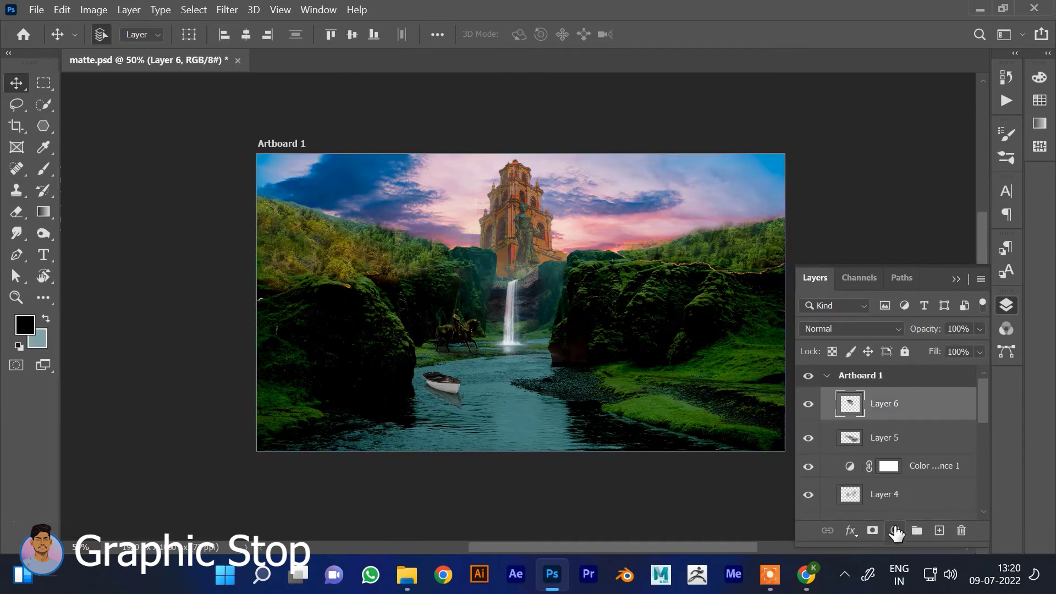
left_click(895, 531)
left_click(935, 362)
left_click_drag(865, 221, 876, 221)
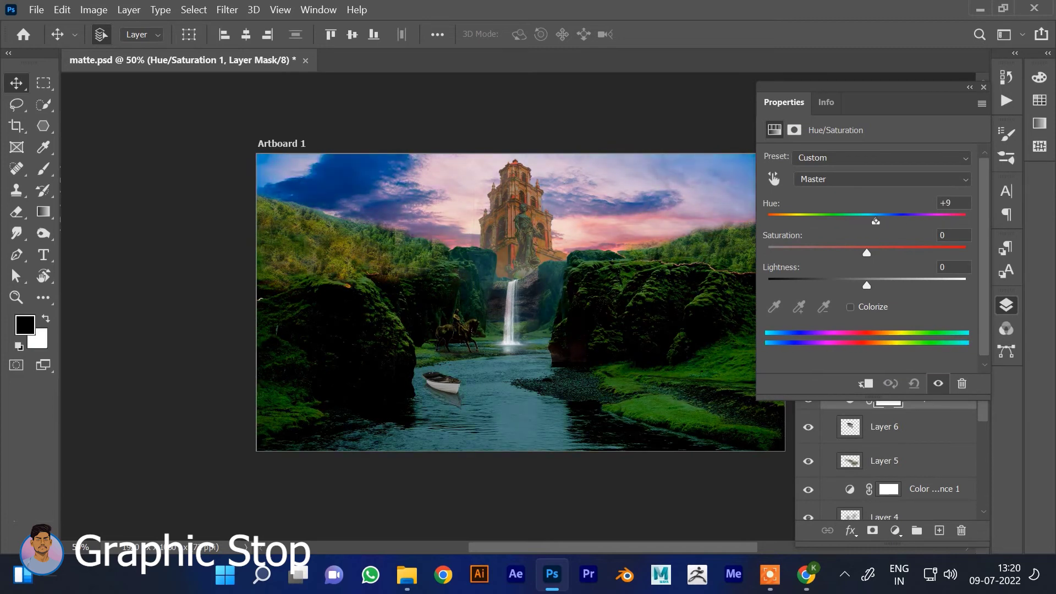
left_click_drag(867, 253, 912, 253)
left_click_drag(868, 286, 862, 285)
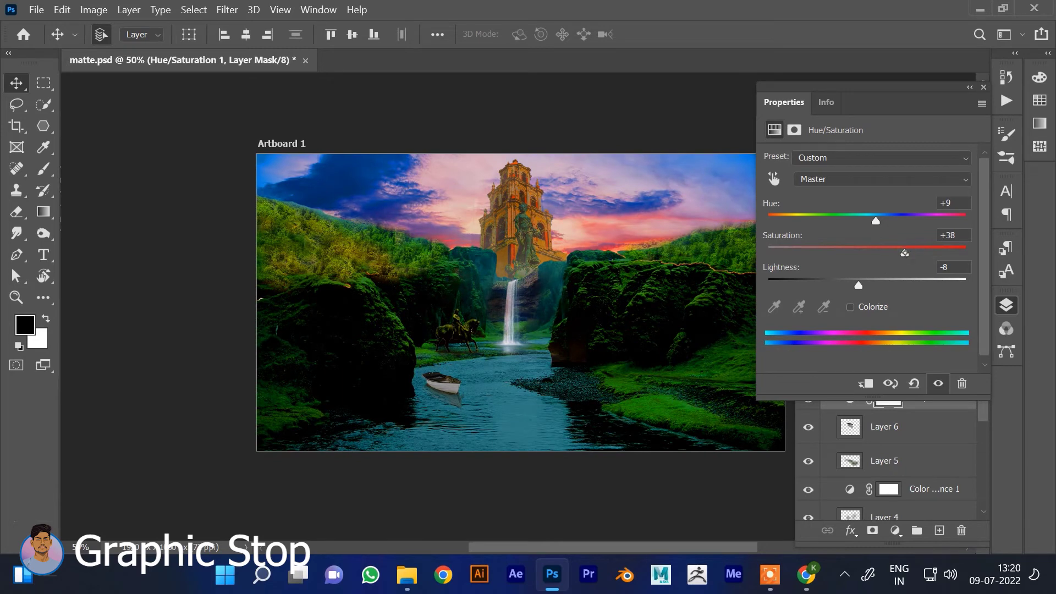
left_click_drag(904, 253, 887, 253)
left_click(983, 87)
Add a Color Balance adjustment with midtones -28, -25, +52
left_click(895, 530)
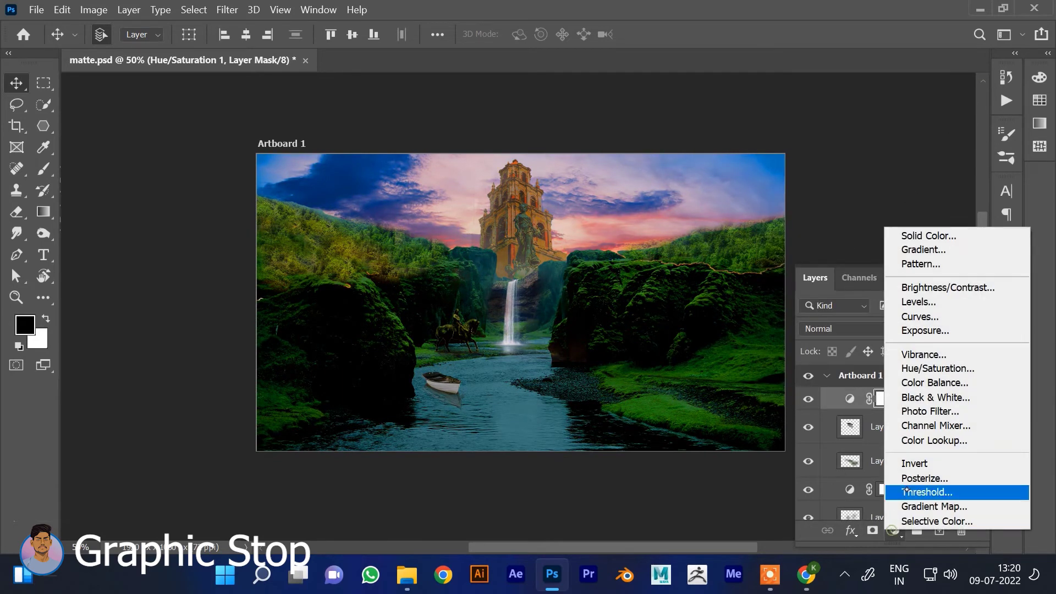
left_click(945, 382)
mouse_move(845, 195)
left_mouse_down()
mouse_move(807, 194)
mouse_move(818, 221)
mouse_move(898, 248)
left_mouse_up()
left_click_drag(810, 223, 825, 221)
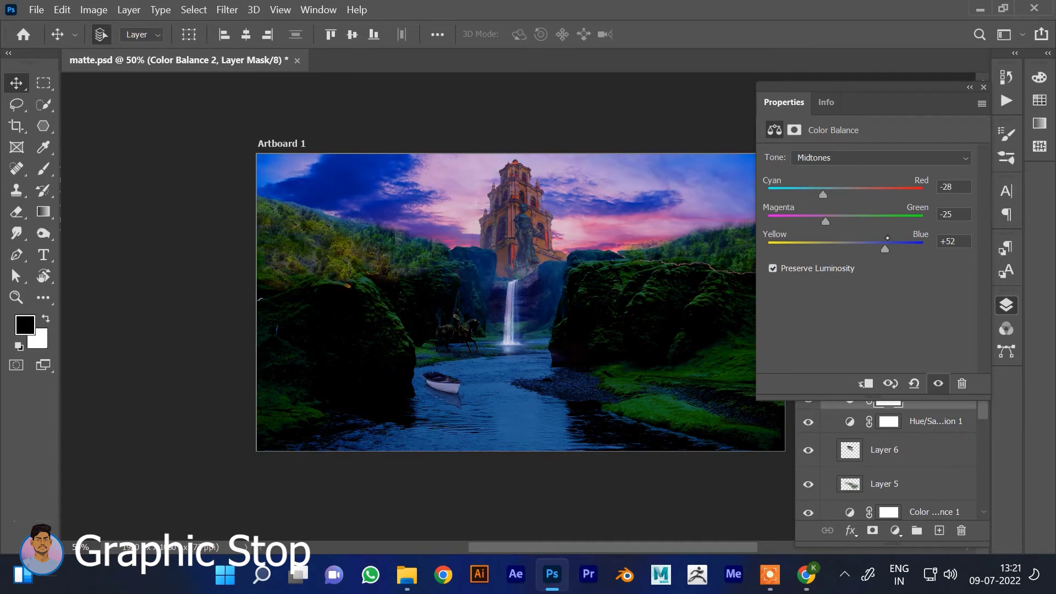
Add a Vibrance adjustment layer with Vibrance +55 and Saturation −17
left_click(895, 530)
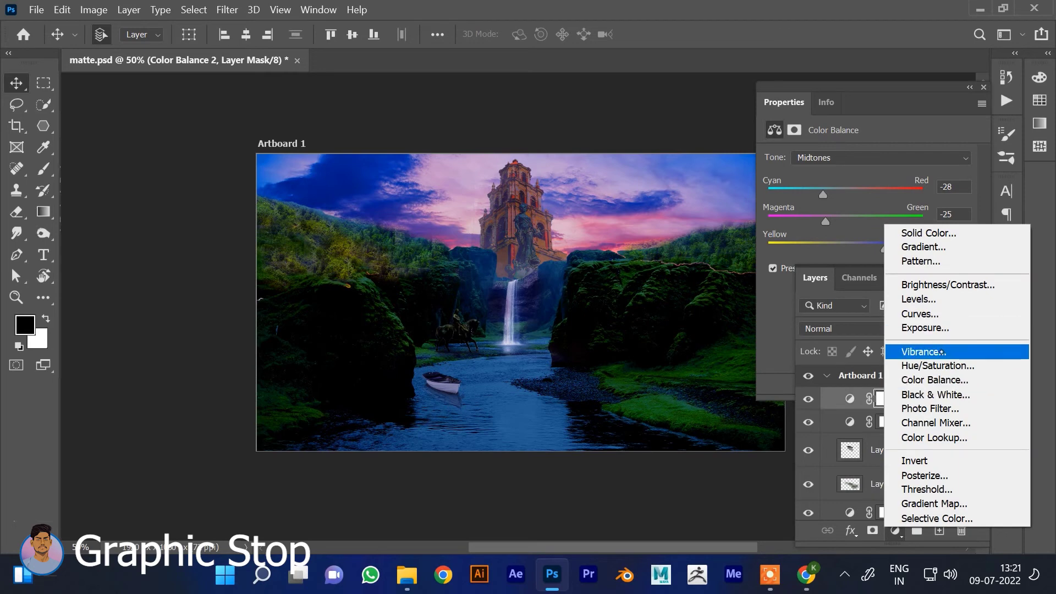
left_click(942, 352)
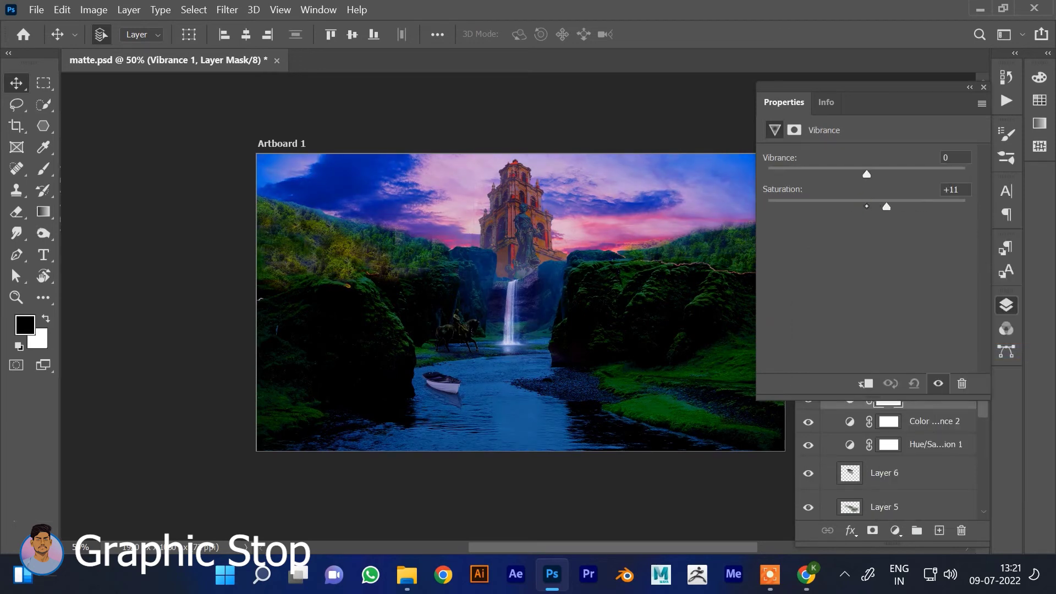
left_click_drag(866, 205, 832, 206)
left_click_drag(863, 174, 878, 177)
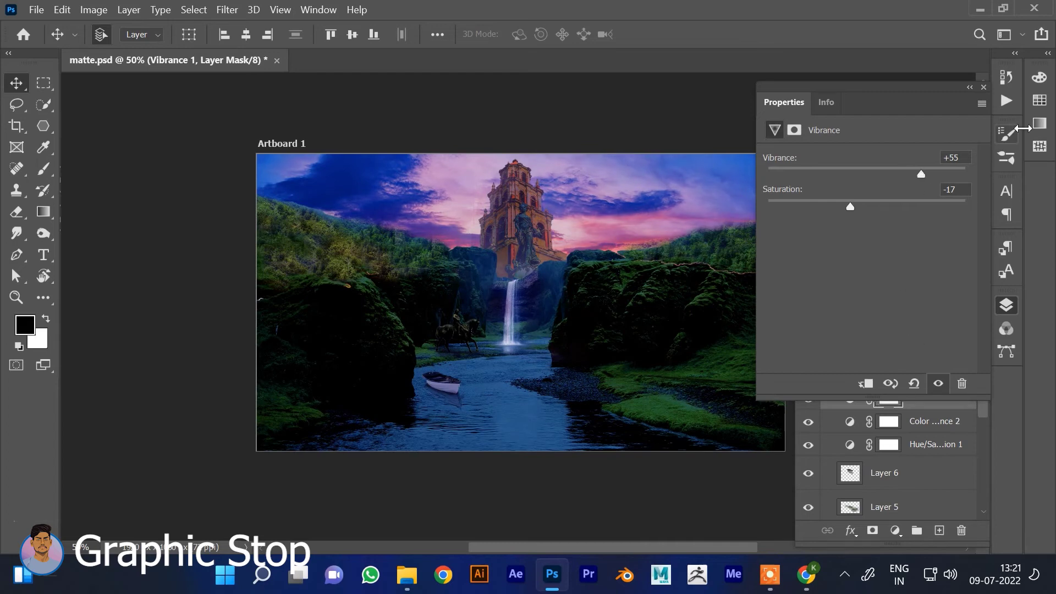
left_click(984, 87)
Add a Levels adjustment layer with input levels 9, 0.90 and 205
left_click(895, 530)
left_click(921, 301)
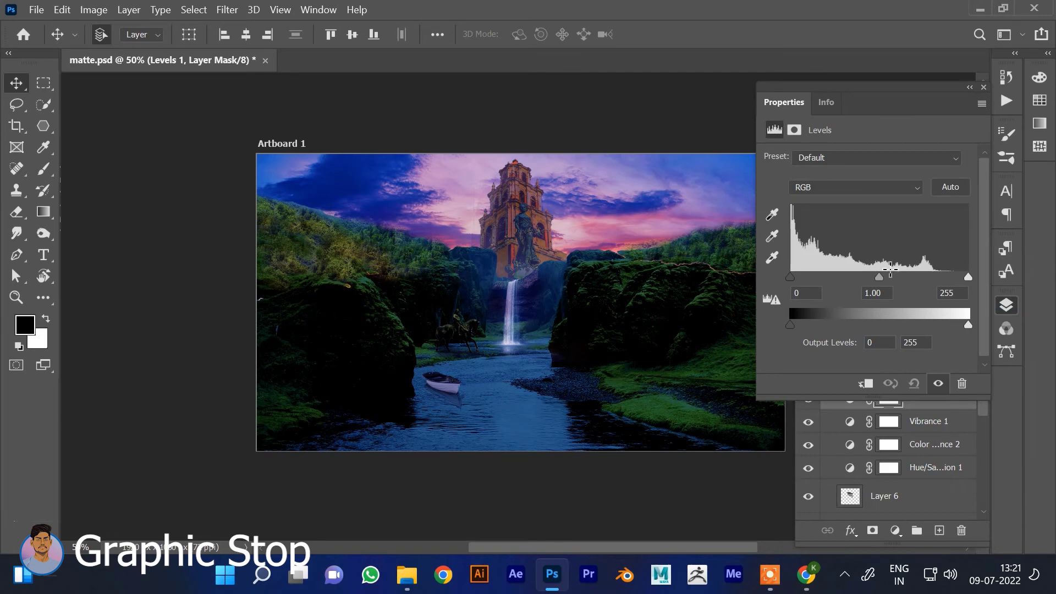
left_click_drag(877, 277, 896, 277)
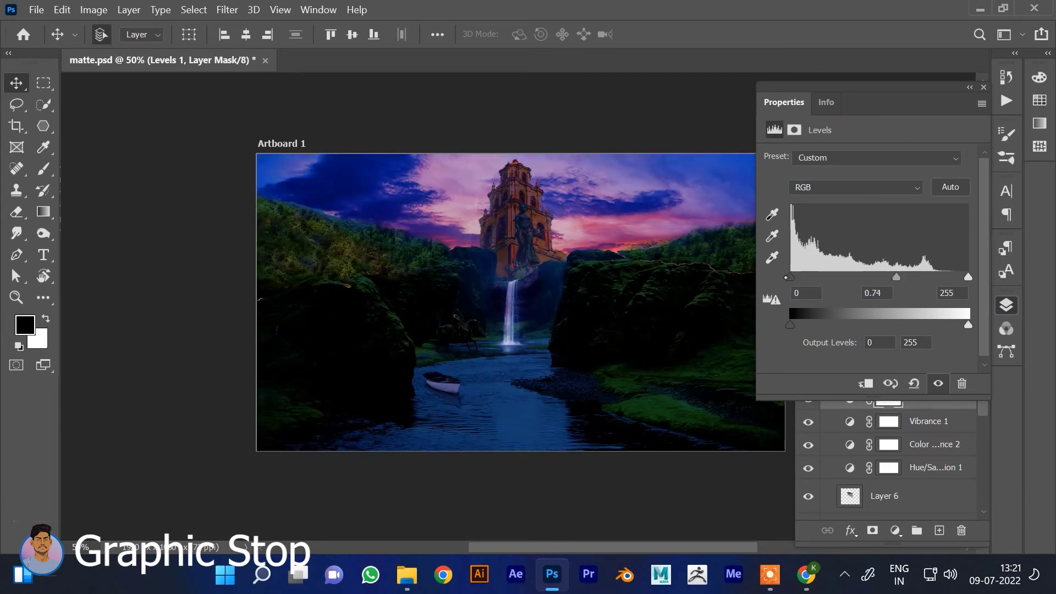
left_click_drag(789, 277, 806, 276)
left_click_drag(901, 276, 871, 277)
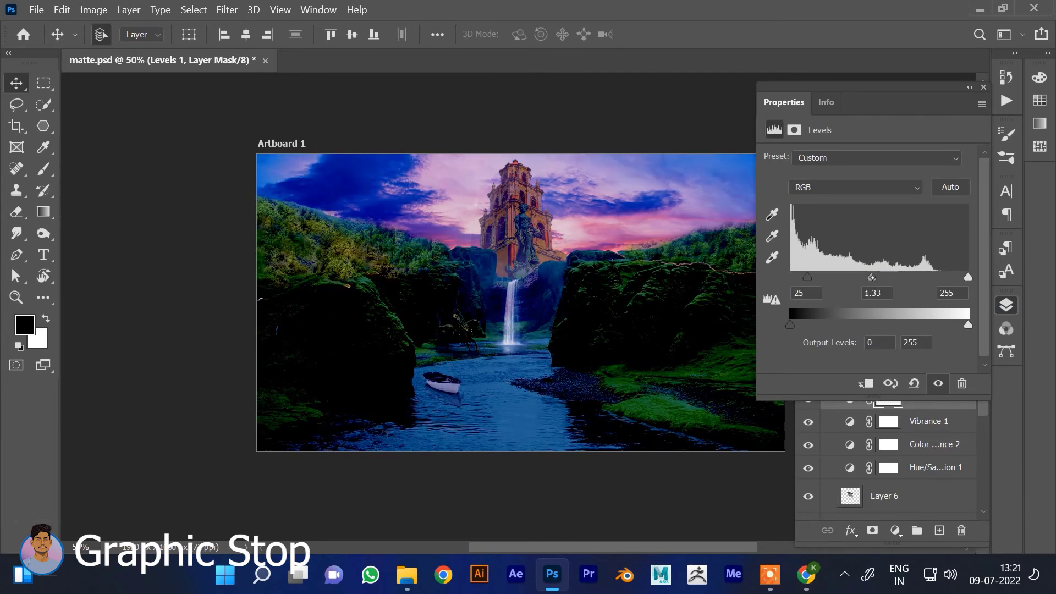
left_click_drag(965, 276, 933, 276)
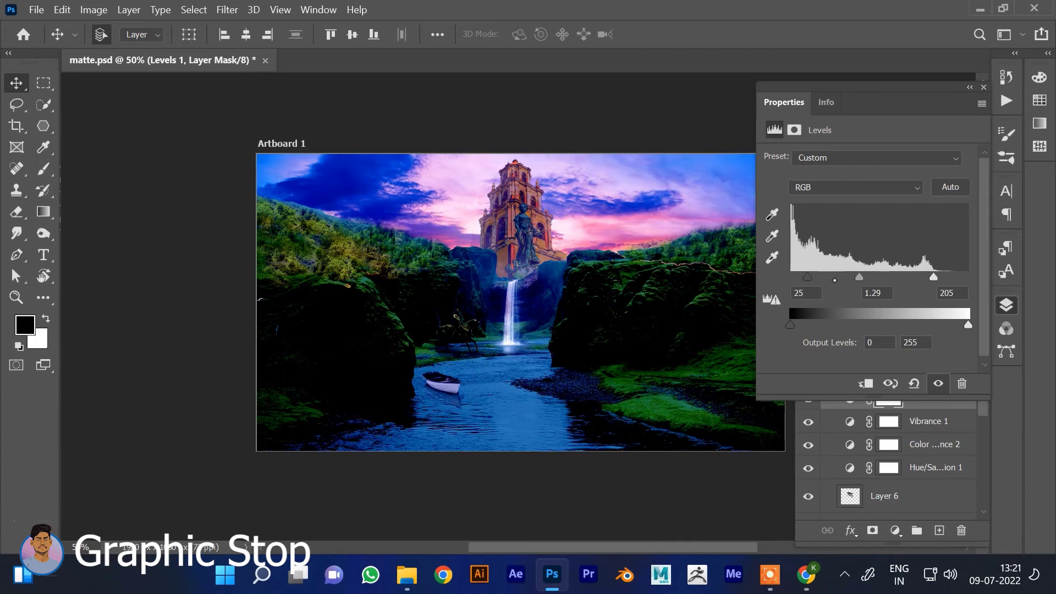
left_click_drag(859, 277, 879, 276)
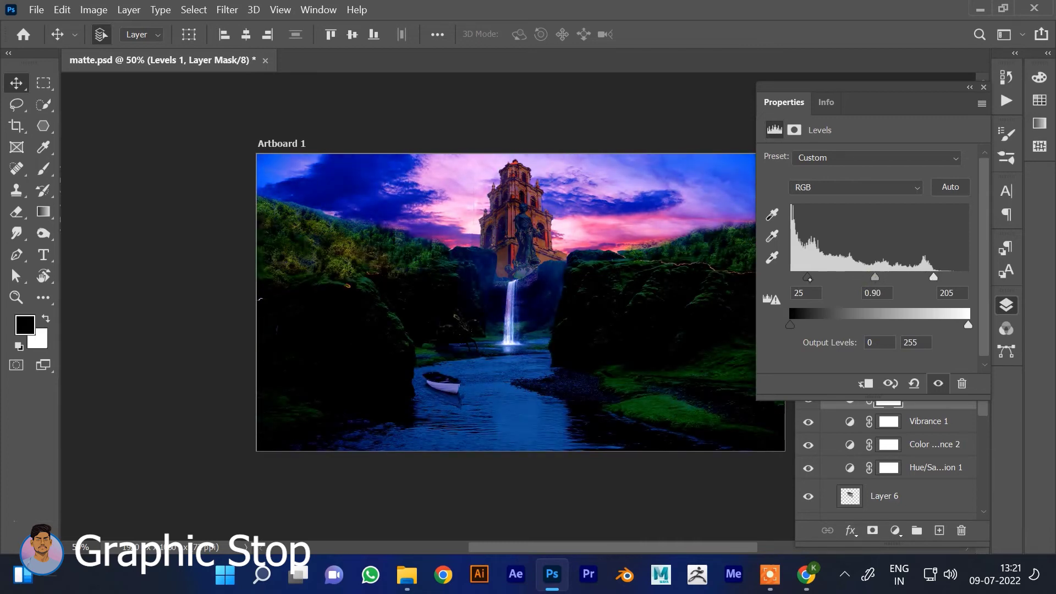
left_click_drag(807, 277, 797, 277)
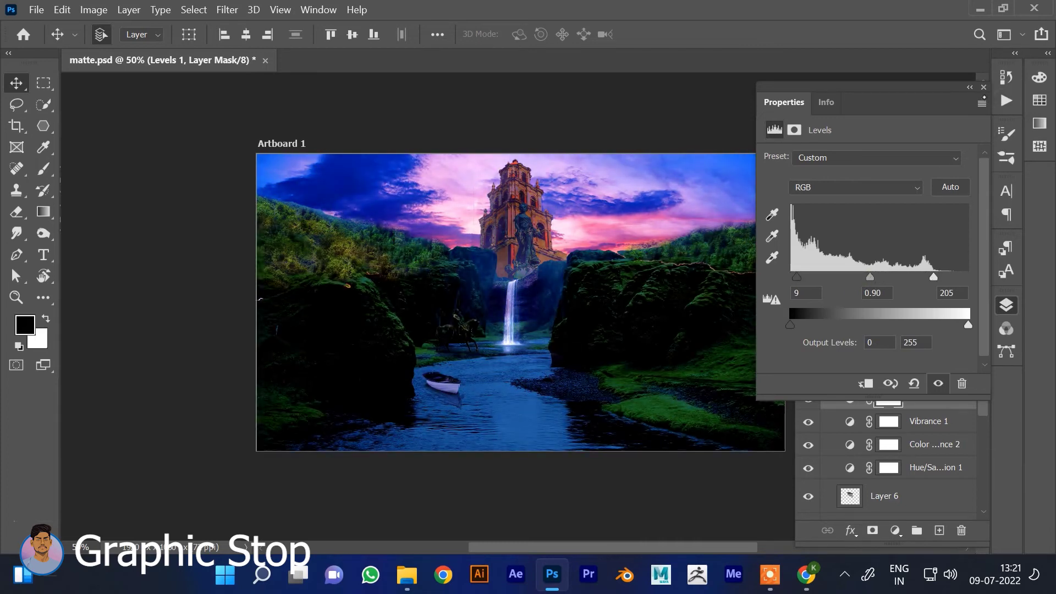
left_click(895, 530)
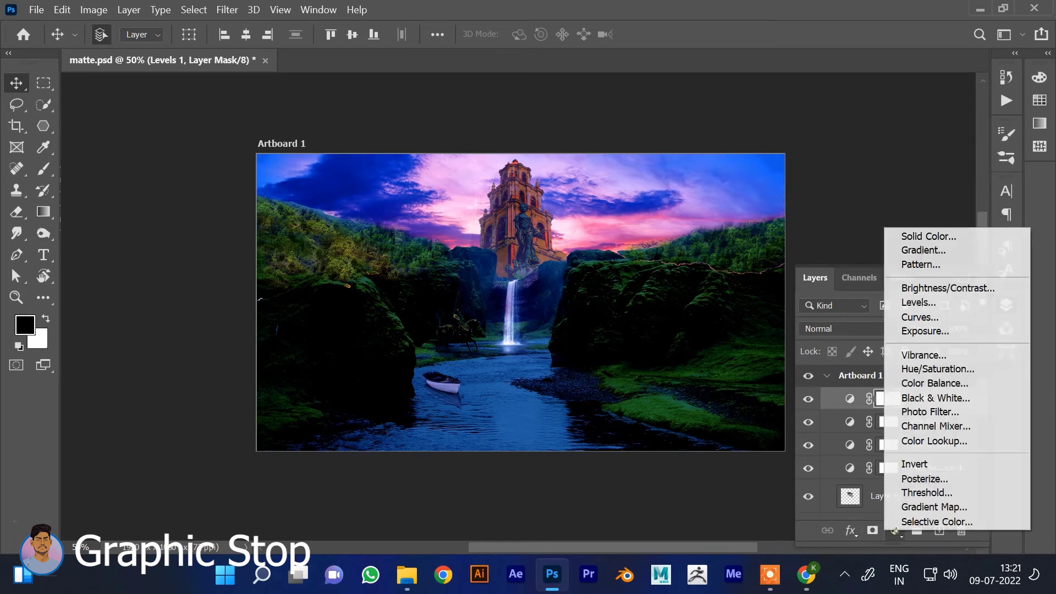
Add a warming Photo Filter adjustment layer to the scene
left_click(980, 416)
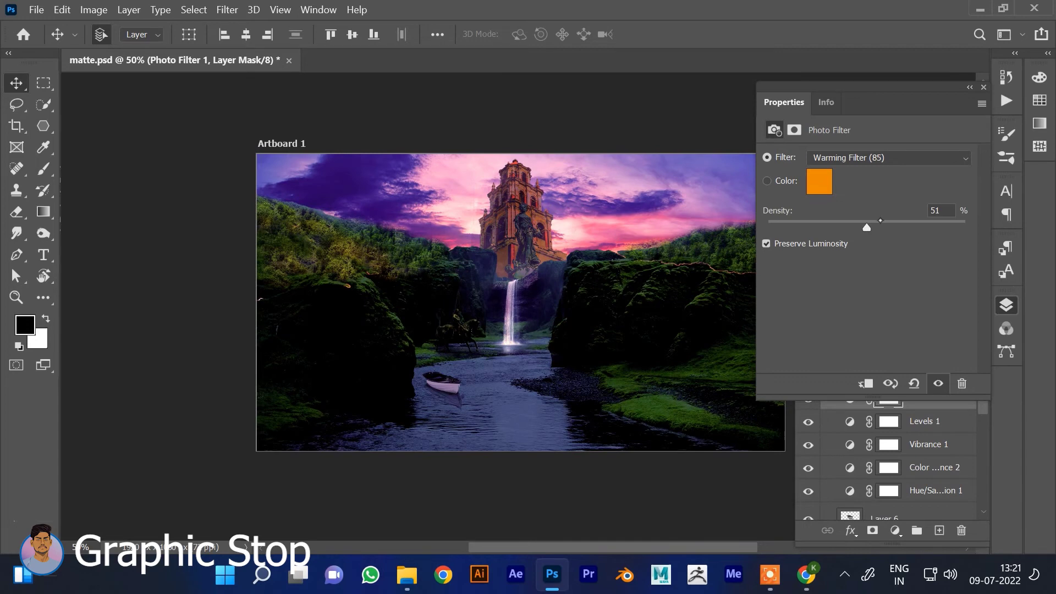
left_click(983, 87)
left_click(895, 530)
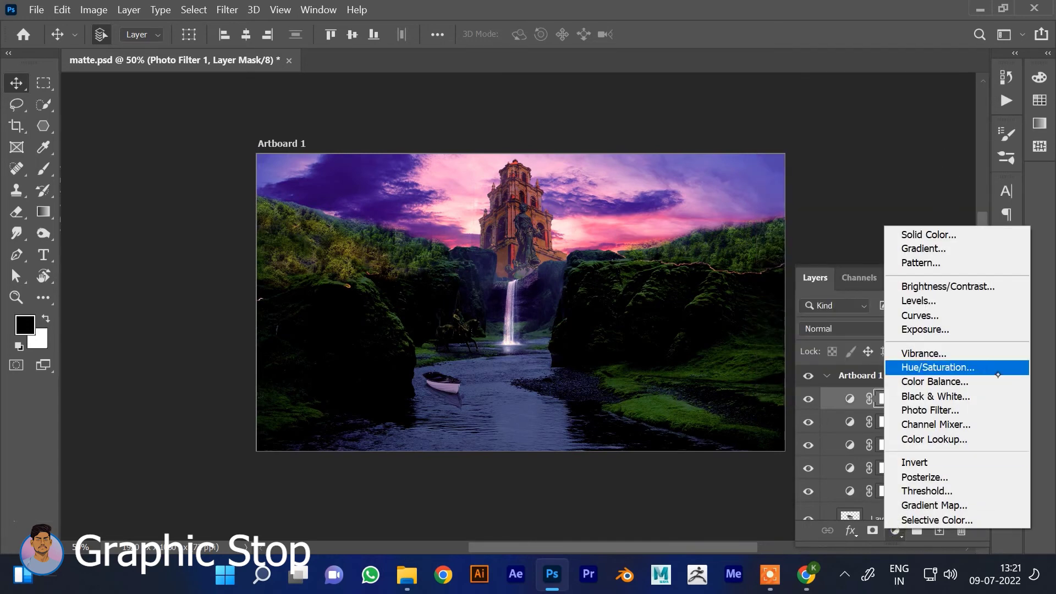
left_click(973, 425)
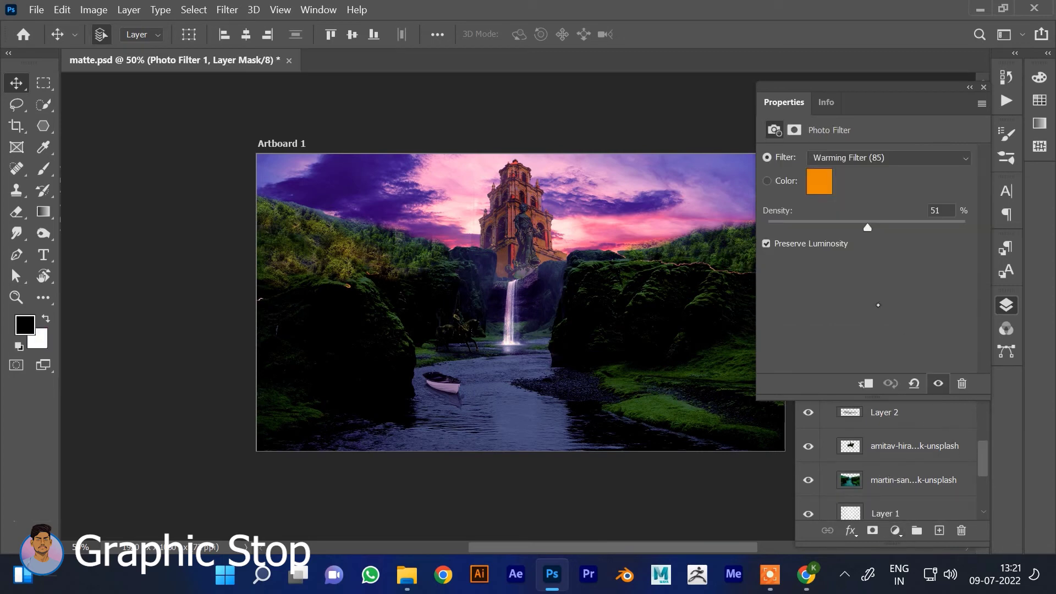
Add a Channel Mixer with red output Red +103, Green −37, Blue +33, Constant −20
left_click(895, 530)
left_click(941, 431)
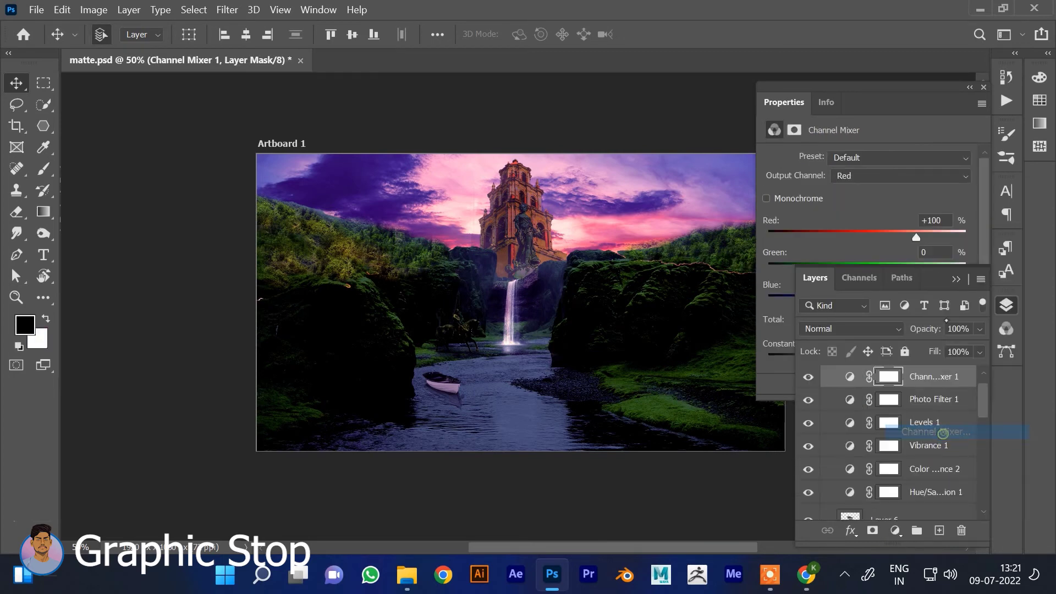
left_click_drag(916, 237, 917, 237)
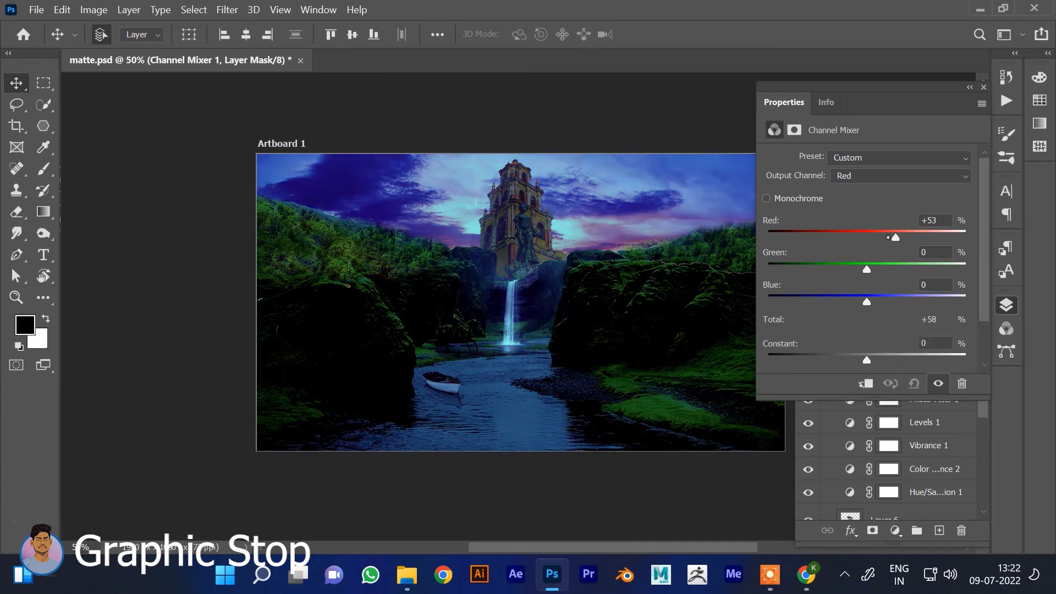
mouse_move(866, 268)
left_mouse_down()
mouse_move(846, 268)
mouse_move(891, 293)
left_mouse_up()
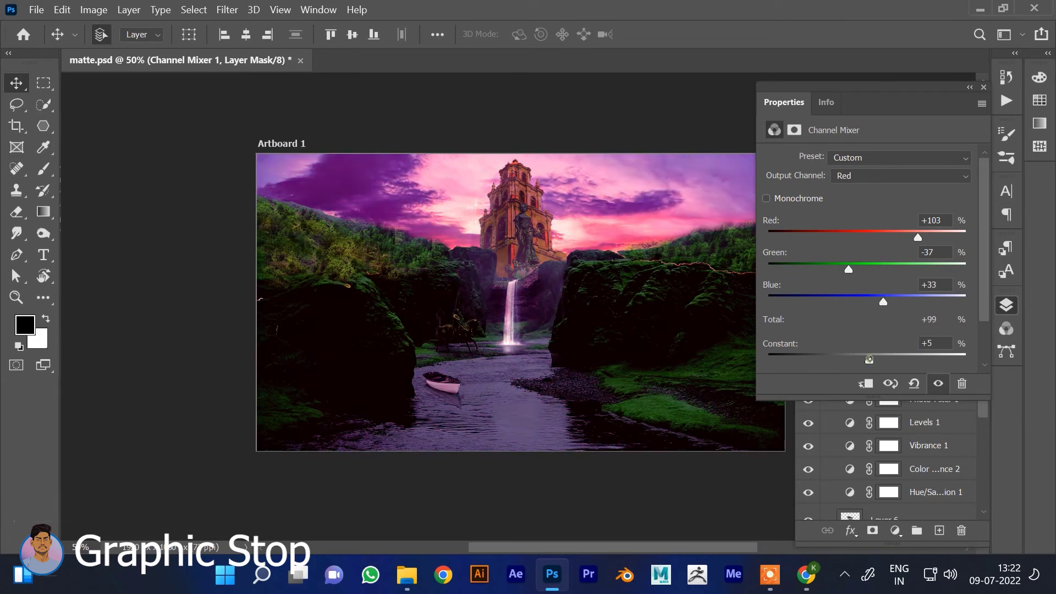
left_click_drag(869, 359, 861, 355)
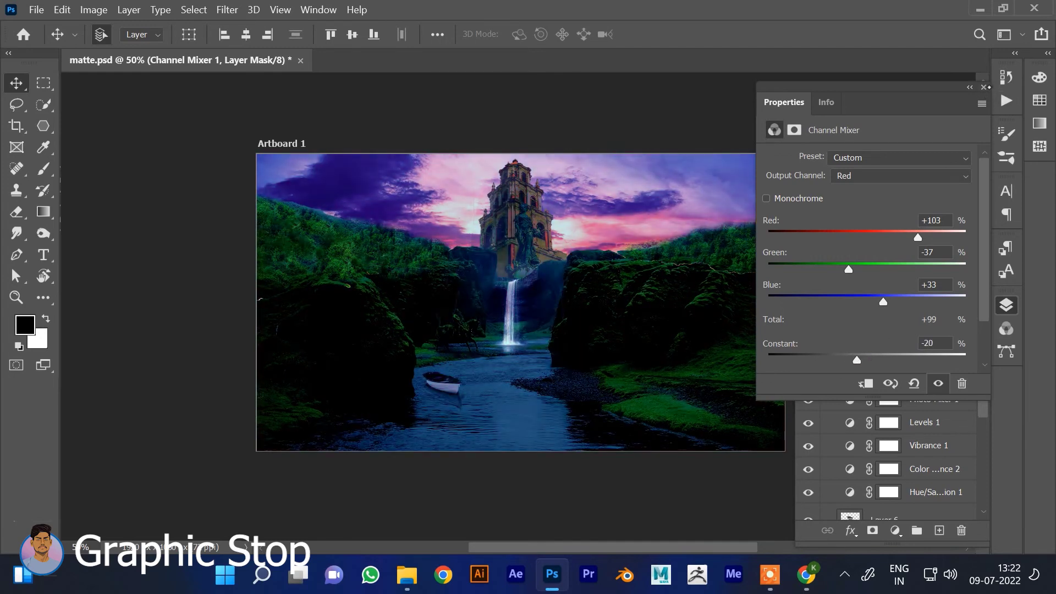
left_click(984, 87)
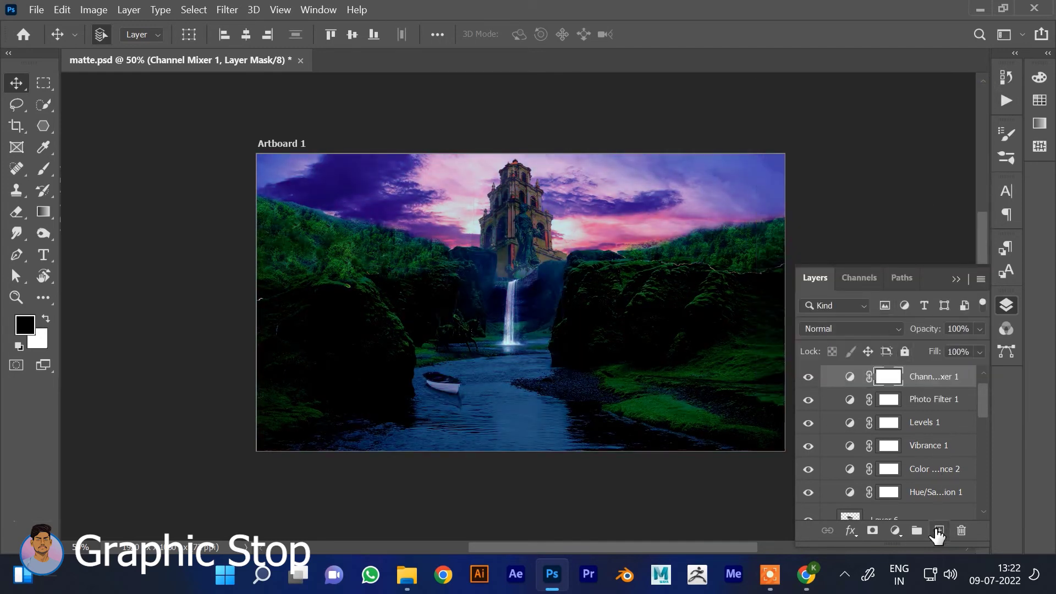
left_click(514, 236)
Pick the Clone Stamp on Layer 1 and enlarge the brush to about 400 px
left_click(912, 474)
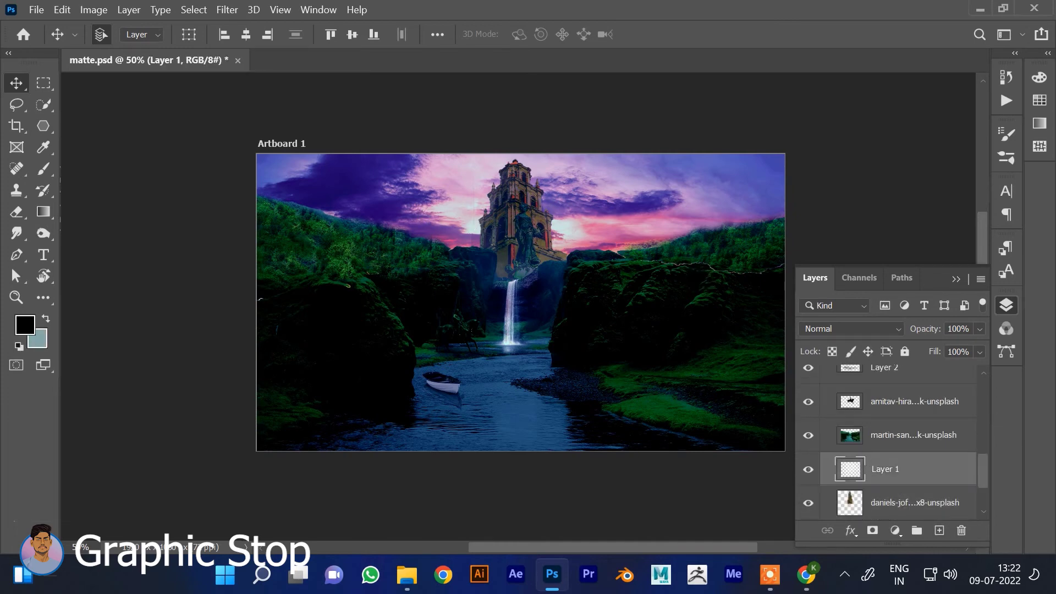
scroll(654, 436, "up", 3)
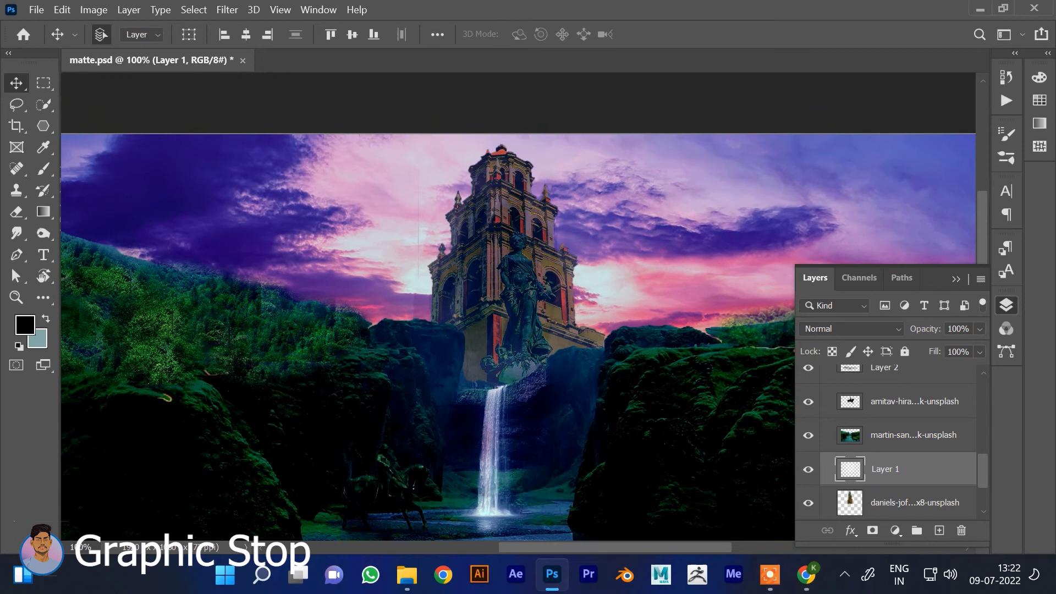
key("s")
left_click(120, 34)
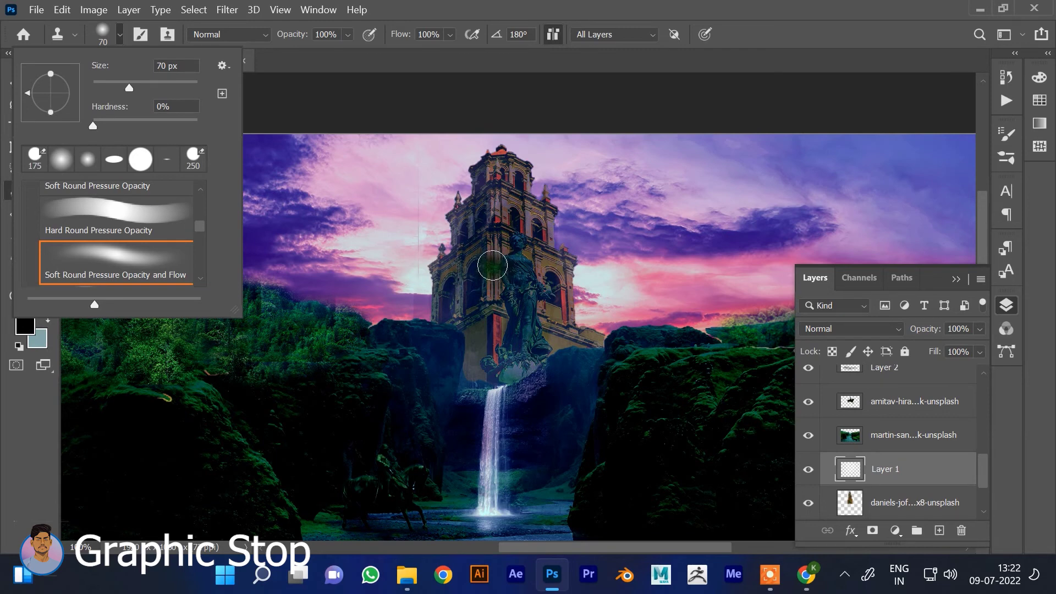
left_click(476, 269)
key("bracketright")
key("bracketright")
key("bracketright")
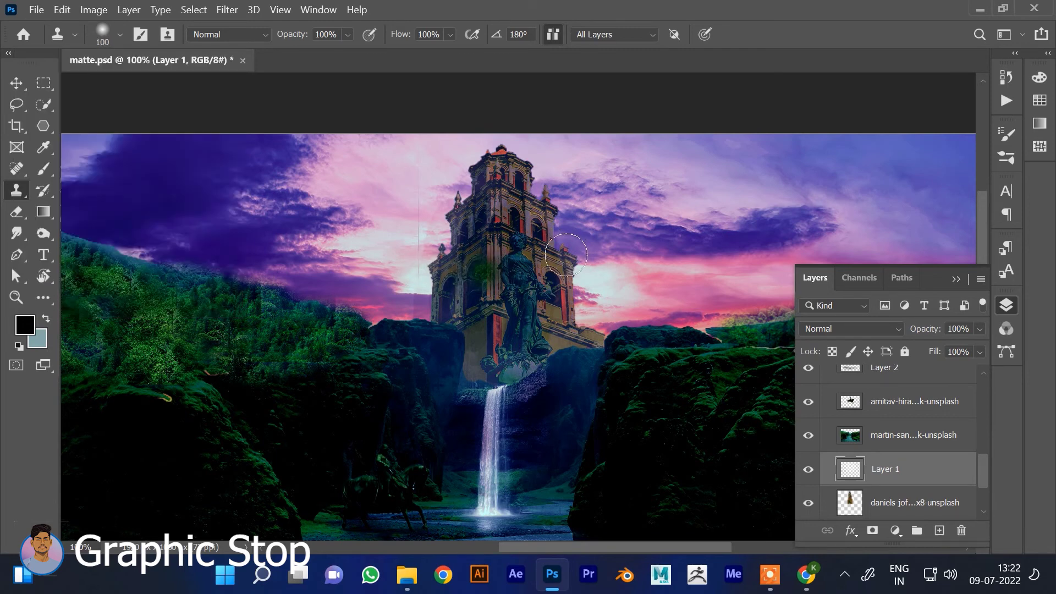
left_click(491, 272)
key("bracketright")
key("bracketright")
key("bracketright")
key("bracketright")
key("bracketright")
key("bracketright")
key("bracketright")
left_click_drag(495, 271, 545, 237)
key("ctrl+z")
key("ctrl+z")
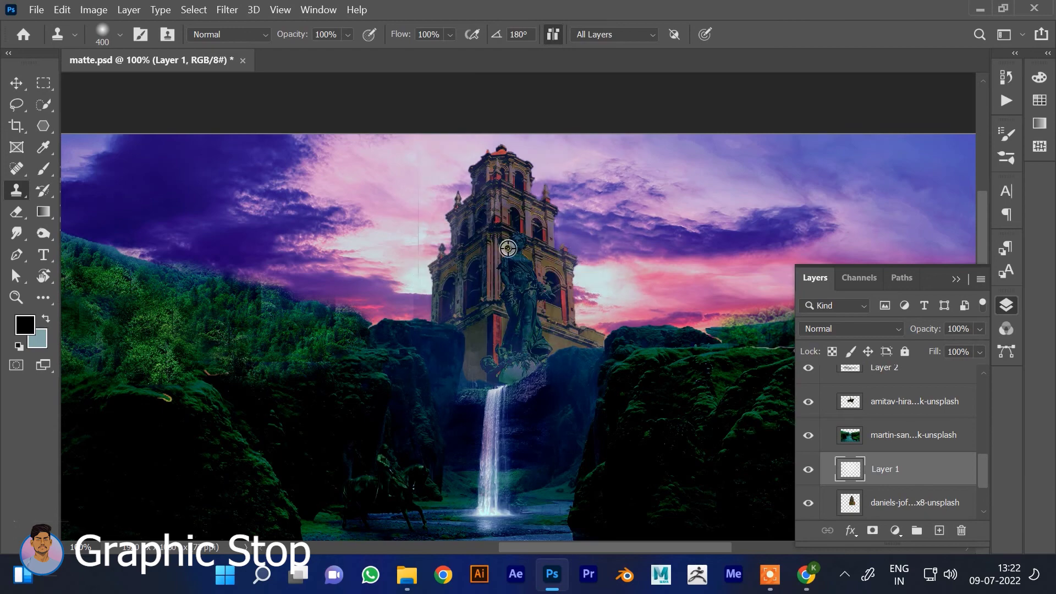
Sample the tower and clone it onto the river on a new layer
left_click(507, 249, "alt")
scroll(531, 278, "down", 5)
scroll(533, 302, "down", 3)
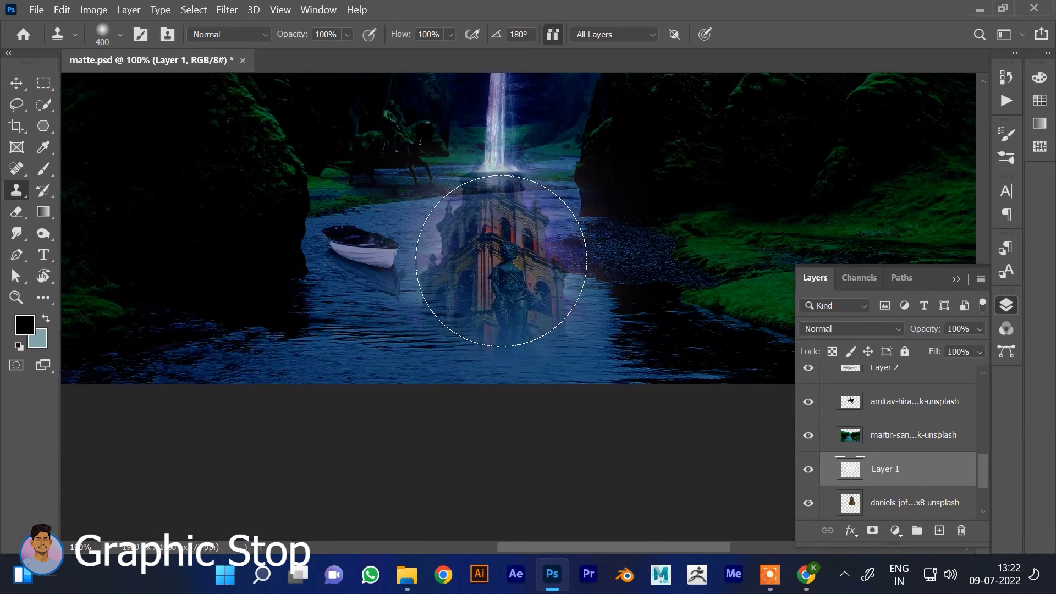
left_click(99, 31)
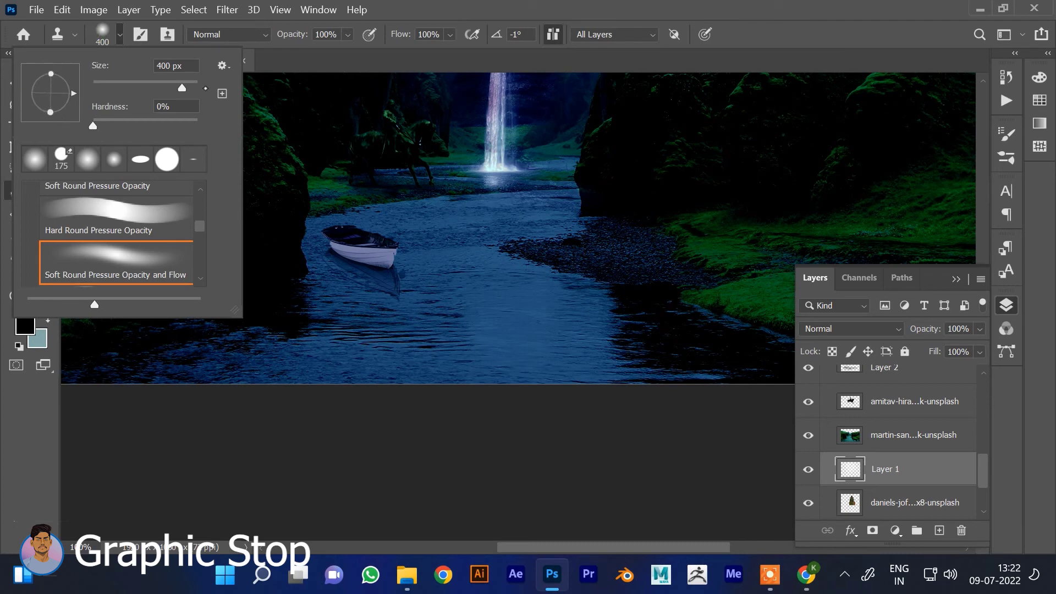
left_click(471, 242)
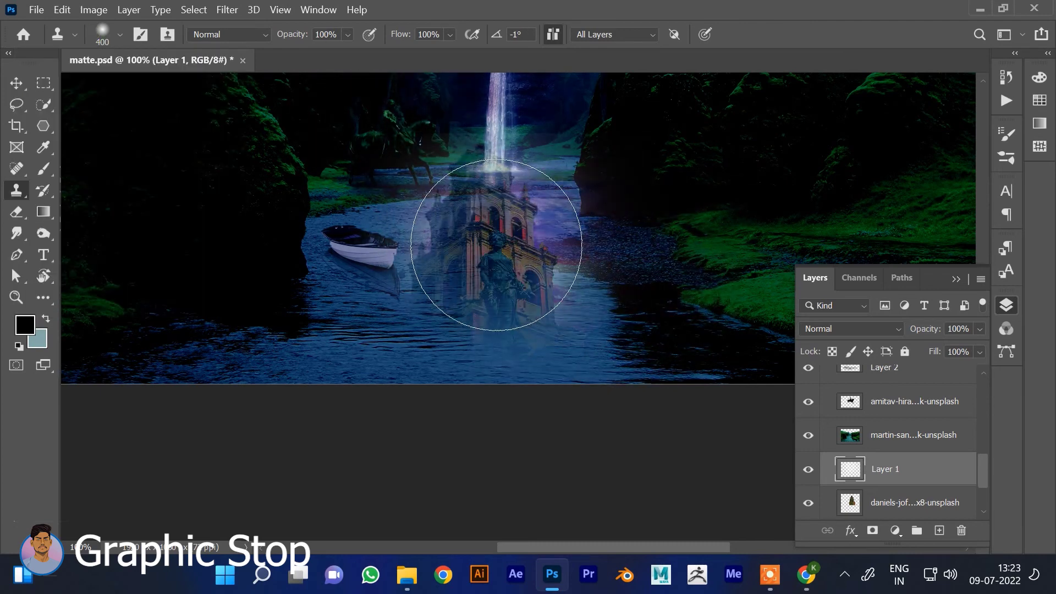
left_click_drag(982, 468, 984, 446)
scroll(891, 439, "up", 5)
left_click(880, 462)
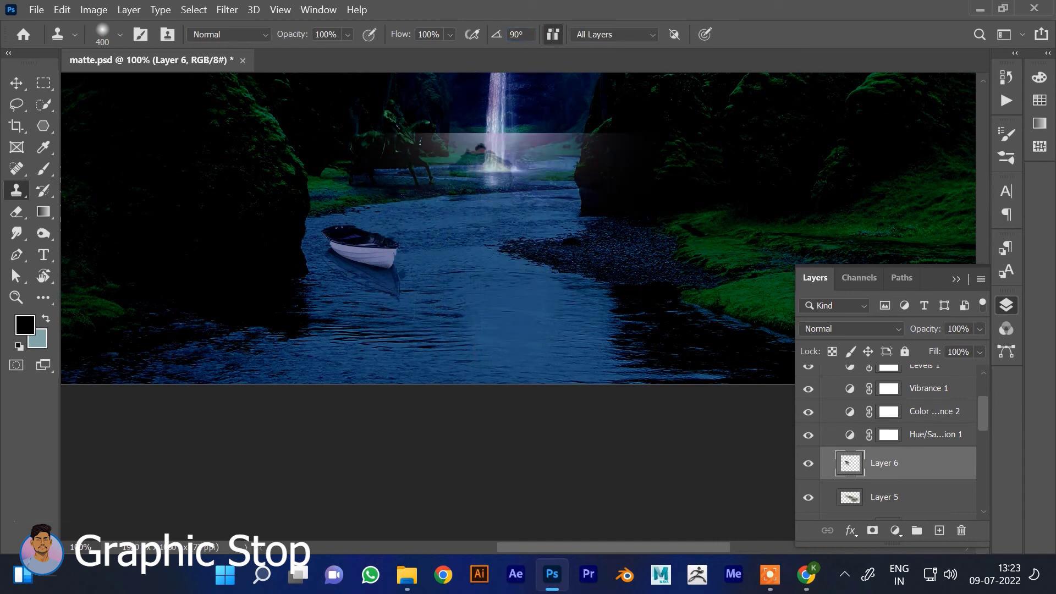
left_click_drag(538, 271, 492, 210)
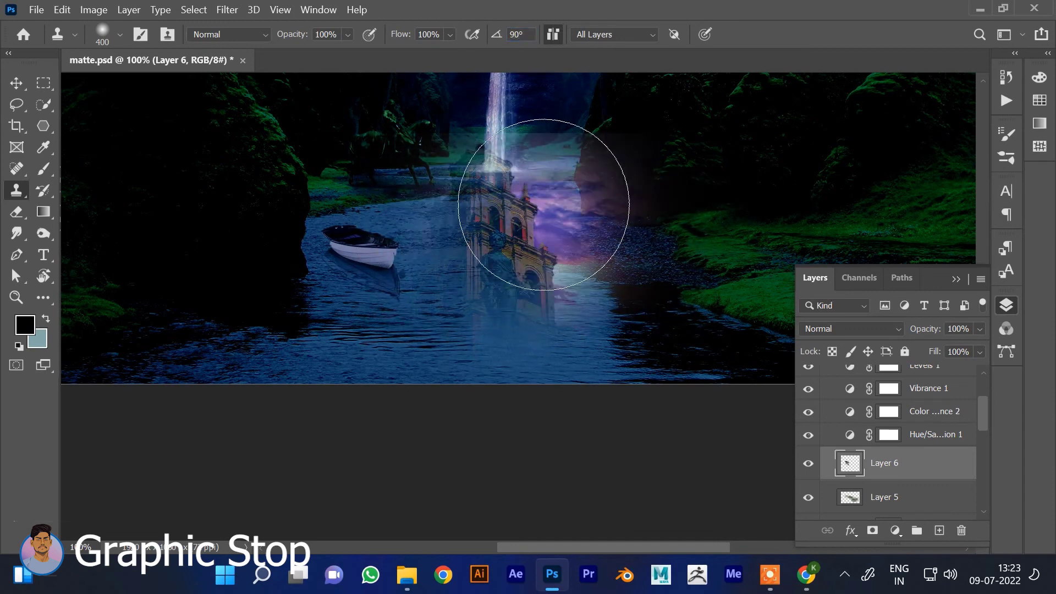
Rotate the canvas view and start a Free Transform on the cloned tower
key("r")
mouse_move(521, 181)
left_mouse_down()
mouse_move(575, 291)
mouse_move(514, 337)
left_mouse_up()
key("s")
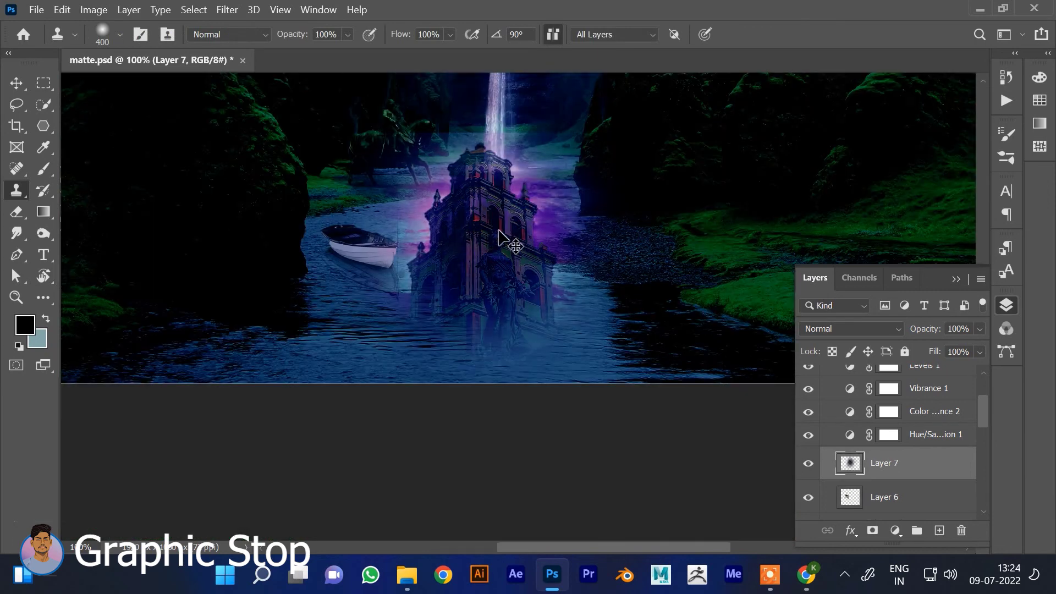
key("ctrl+t")
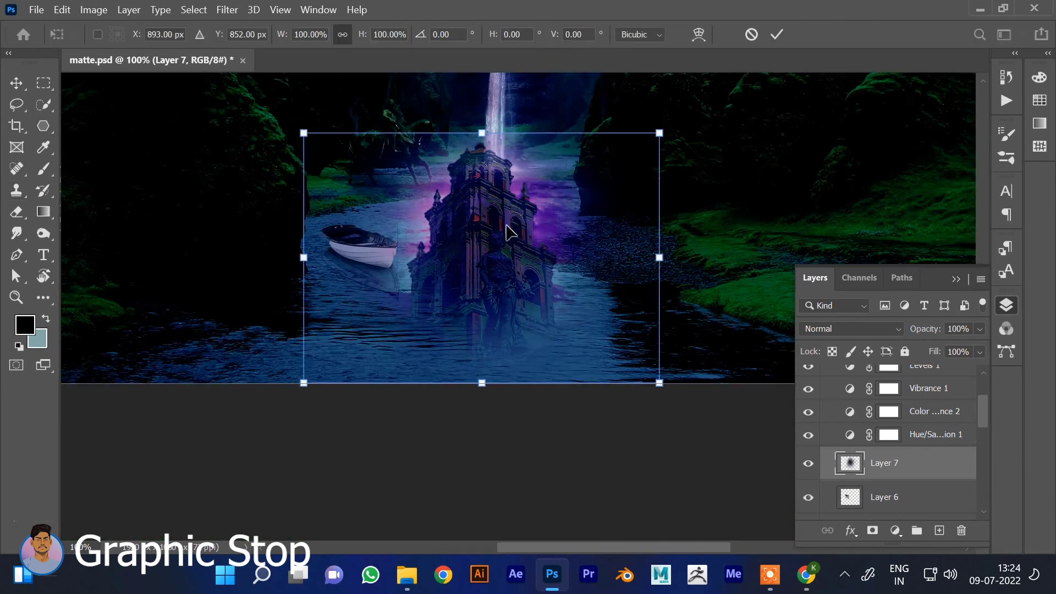
Rotate the cloned tower 180°, scale it to about 48%, and place it below the waterfall
left_click_drag(499, 274, 493, 338)
mouse_move(668, 189)
left_mouse_down()
mouse_move(607, 502)
mouse_move(407, 446)
mouse_move(364, 388)
left_mouse_up()
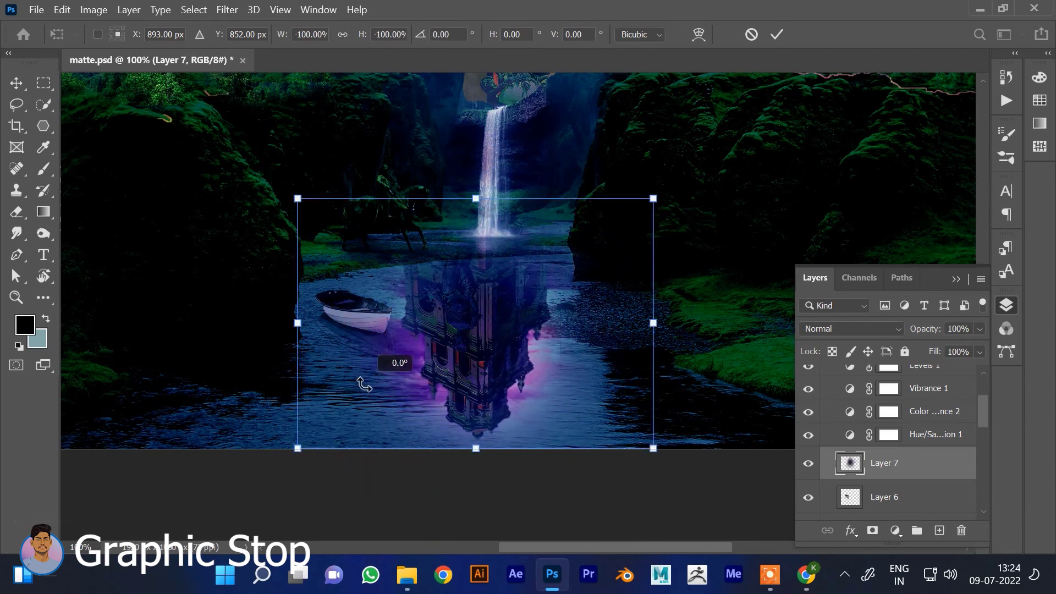
left_click_drag(488, 352, 504, 352)
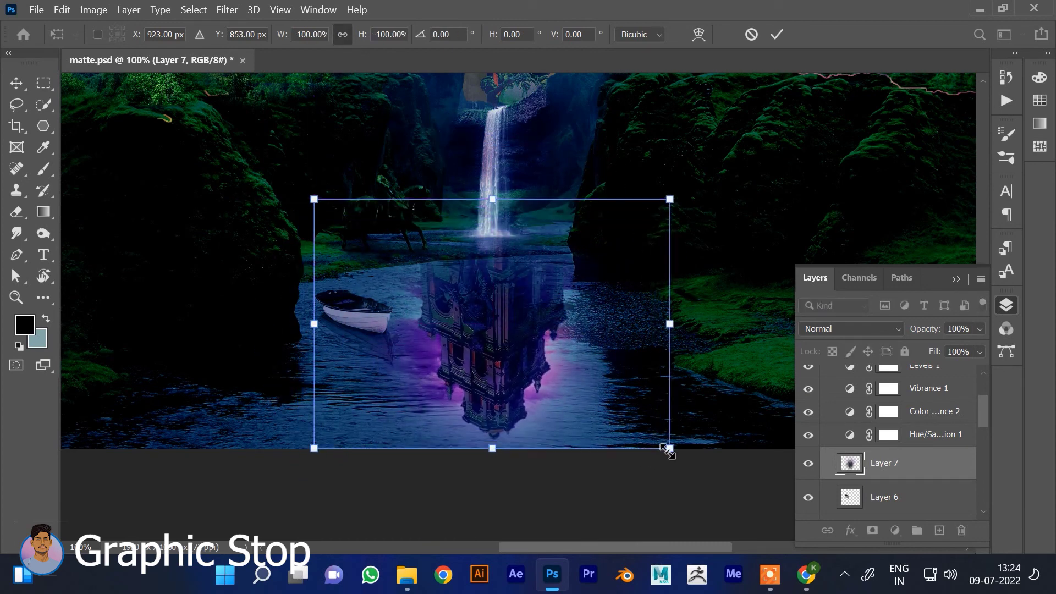
left_click_drag(667, 451, 484, 318)
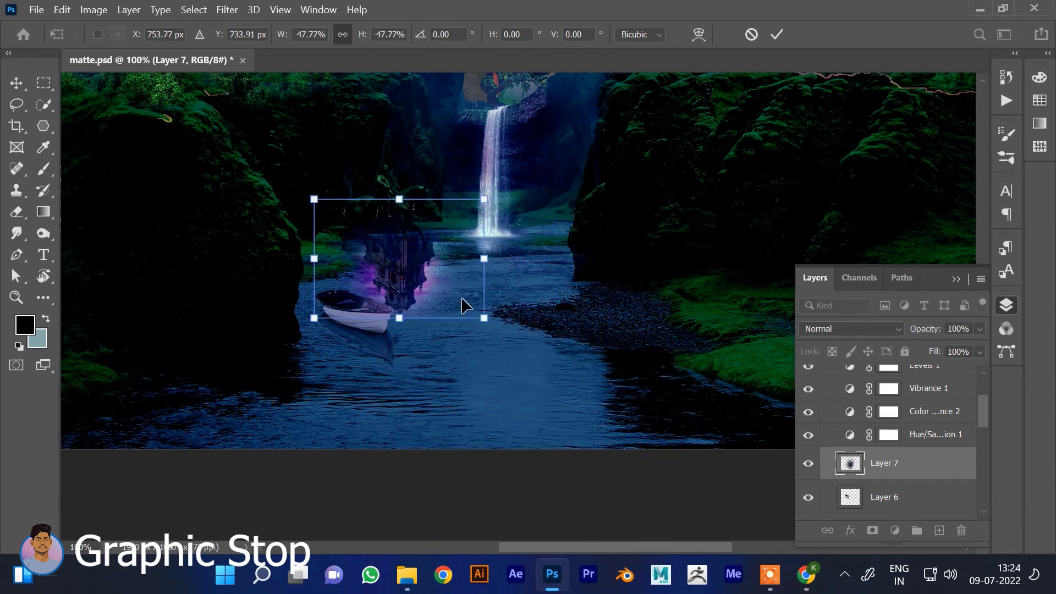
left_click_drag(416, 283, 498, 286)
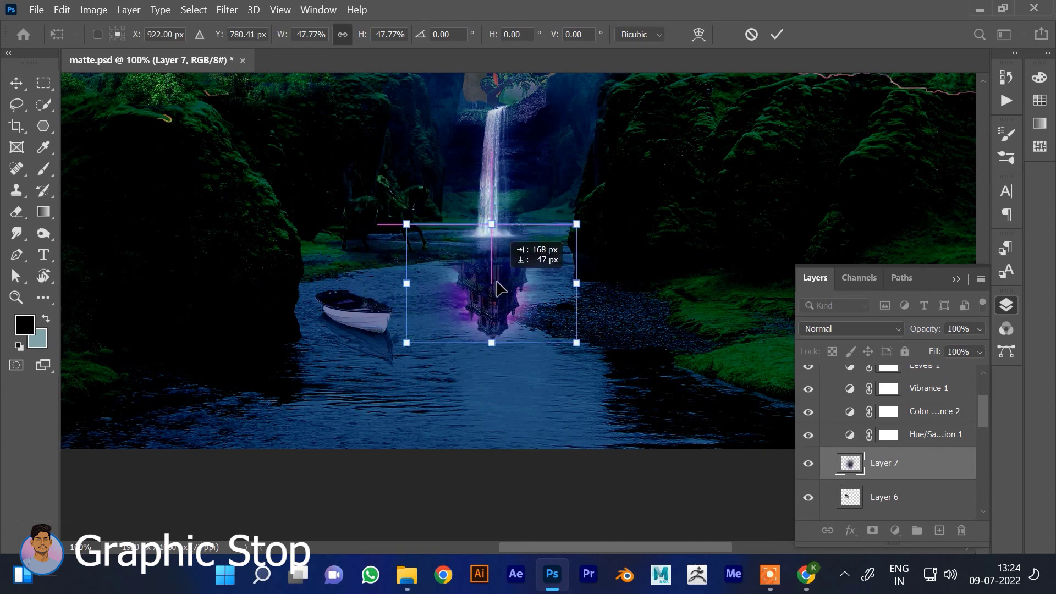
key("Return")
key("s")
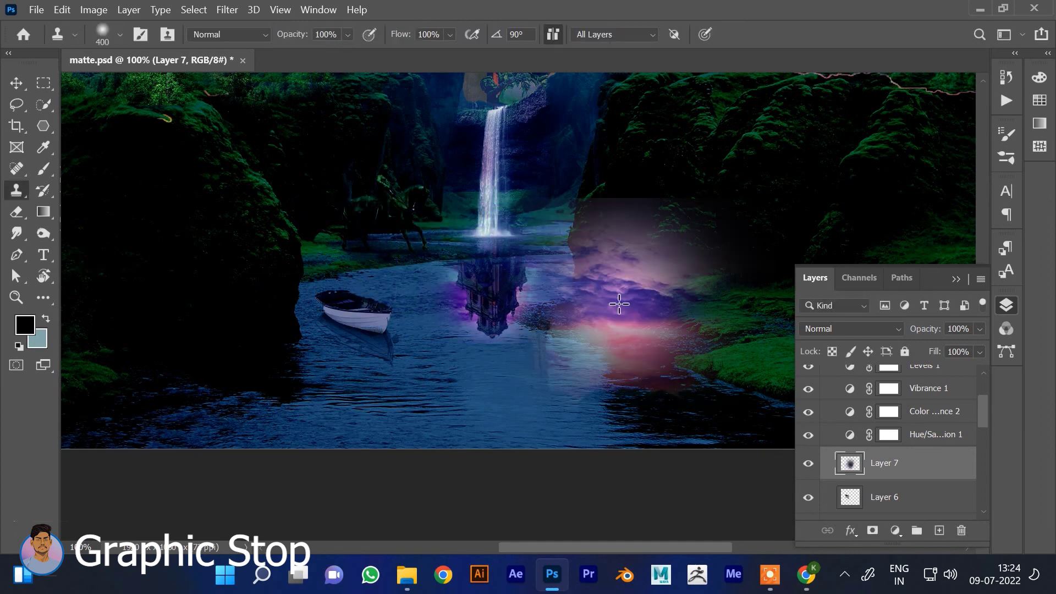
left_click(227, 10)
mouse_move(314, 183)
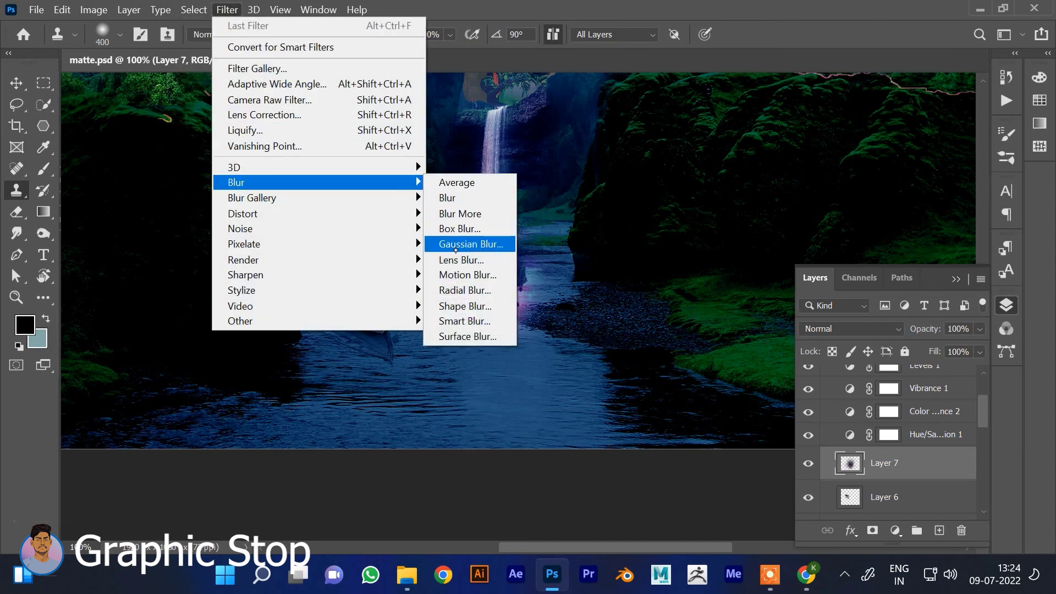
Apply a 2.1-pixel Gaussian Blur to the tower reflection
left_click(471, 244)
left_click_drag(703, 317, 696, 316)
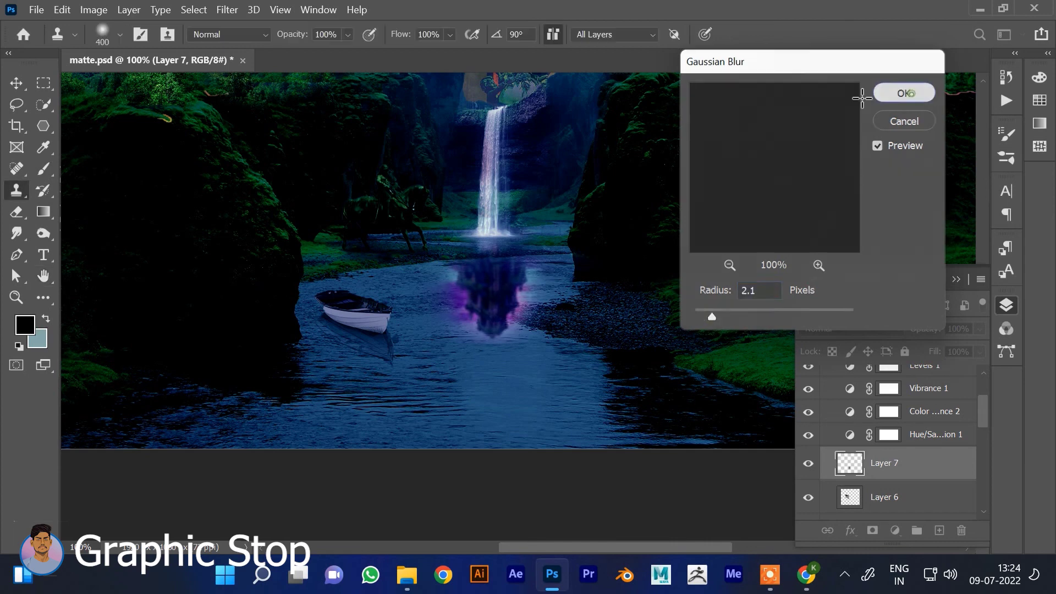
left_click(904, 93)
Preview a Motion Blur of angle 20° and distance 12 pixels on the reflection
left_click(227, 9)
mouse_move(236, 182)
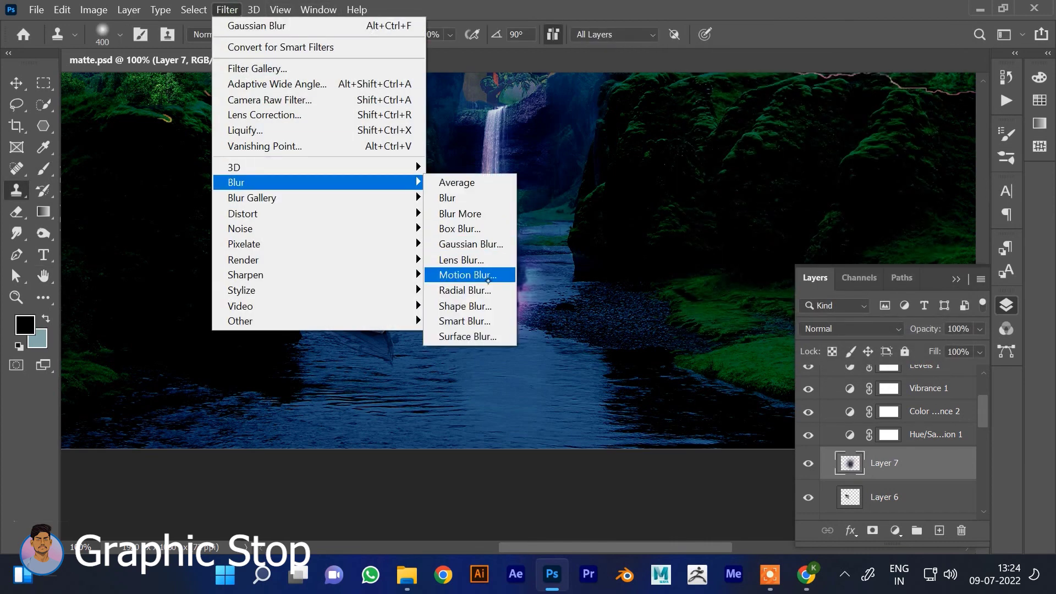
left_click(467, 274)
left_click_drag(422, 58, 645, 79)
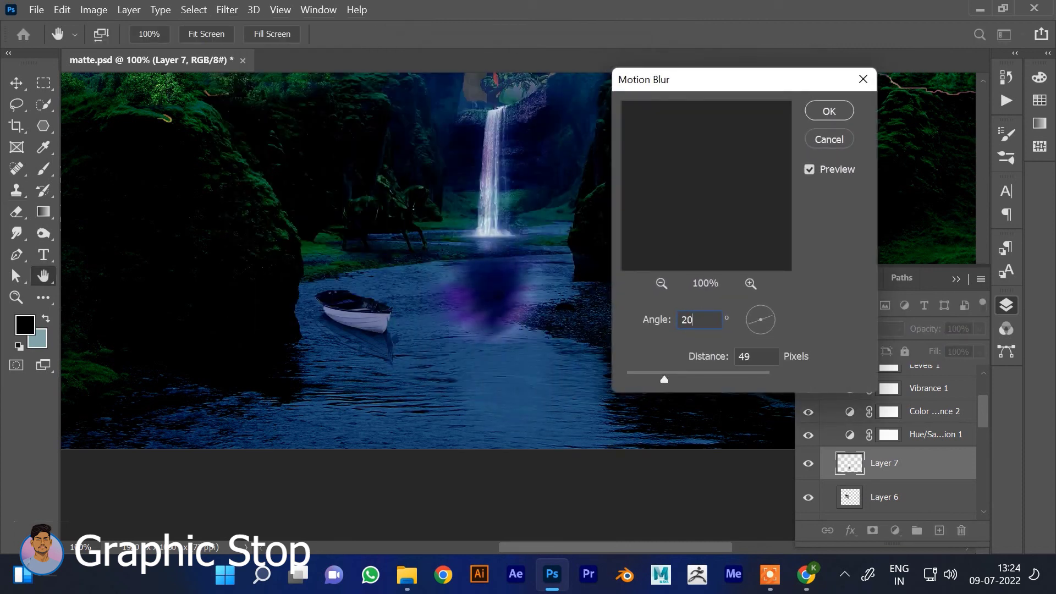
left_click_drag(645, 375, 644, 378)
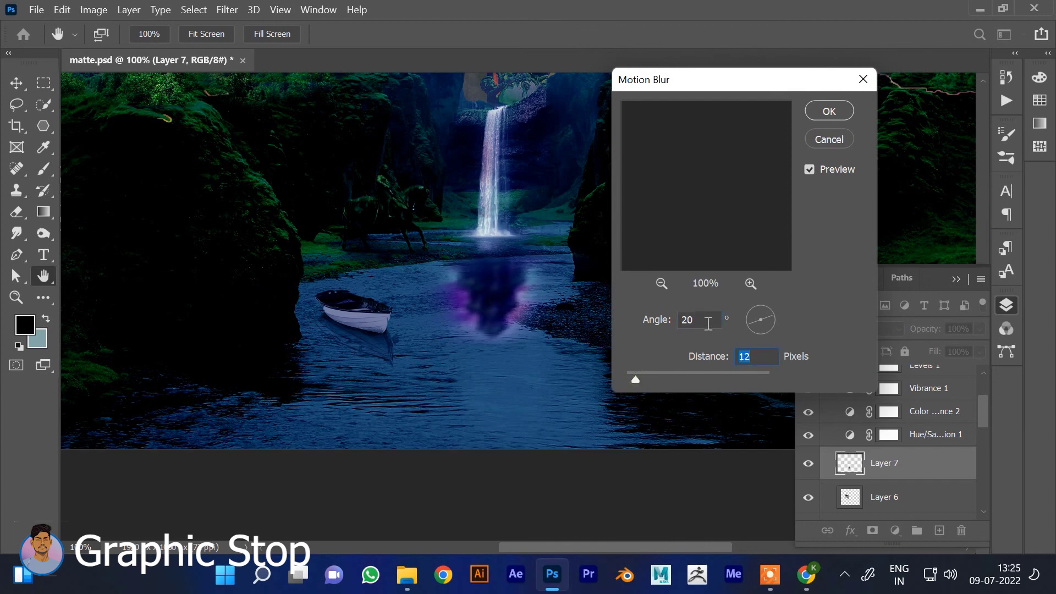